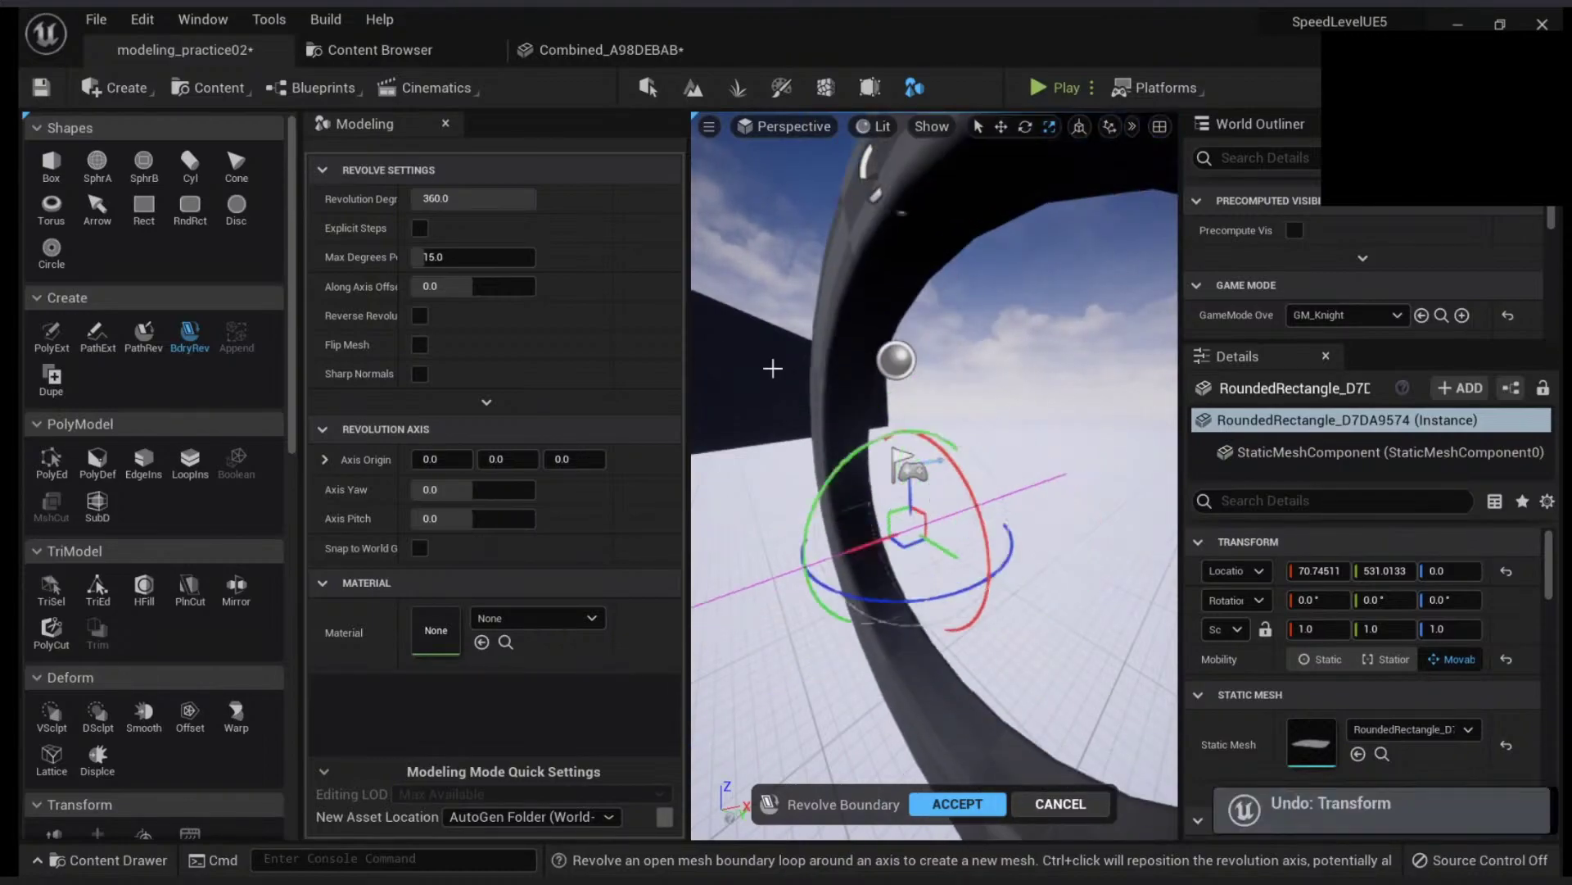
- Lower the boundary revolve's maximum degrees per step to about 7.09 and accept the revolved ring
{"action": "right_click_drag", "start_coordinate": [772, 367], "coordinate": [610, 368]}
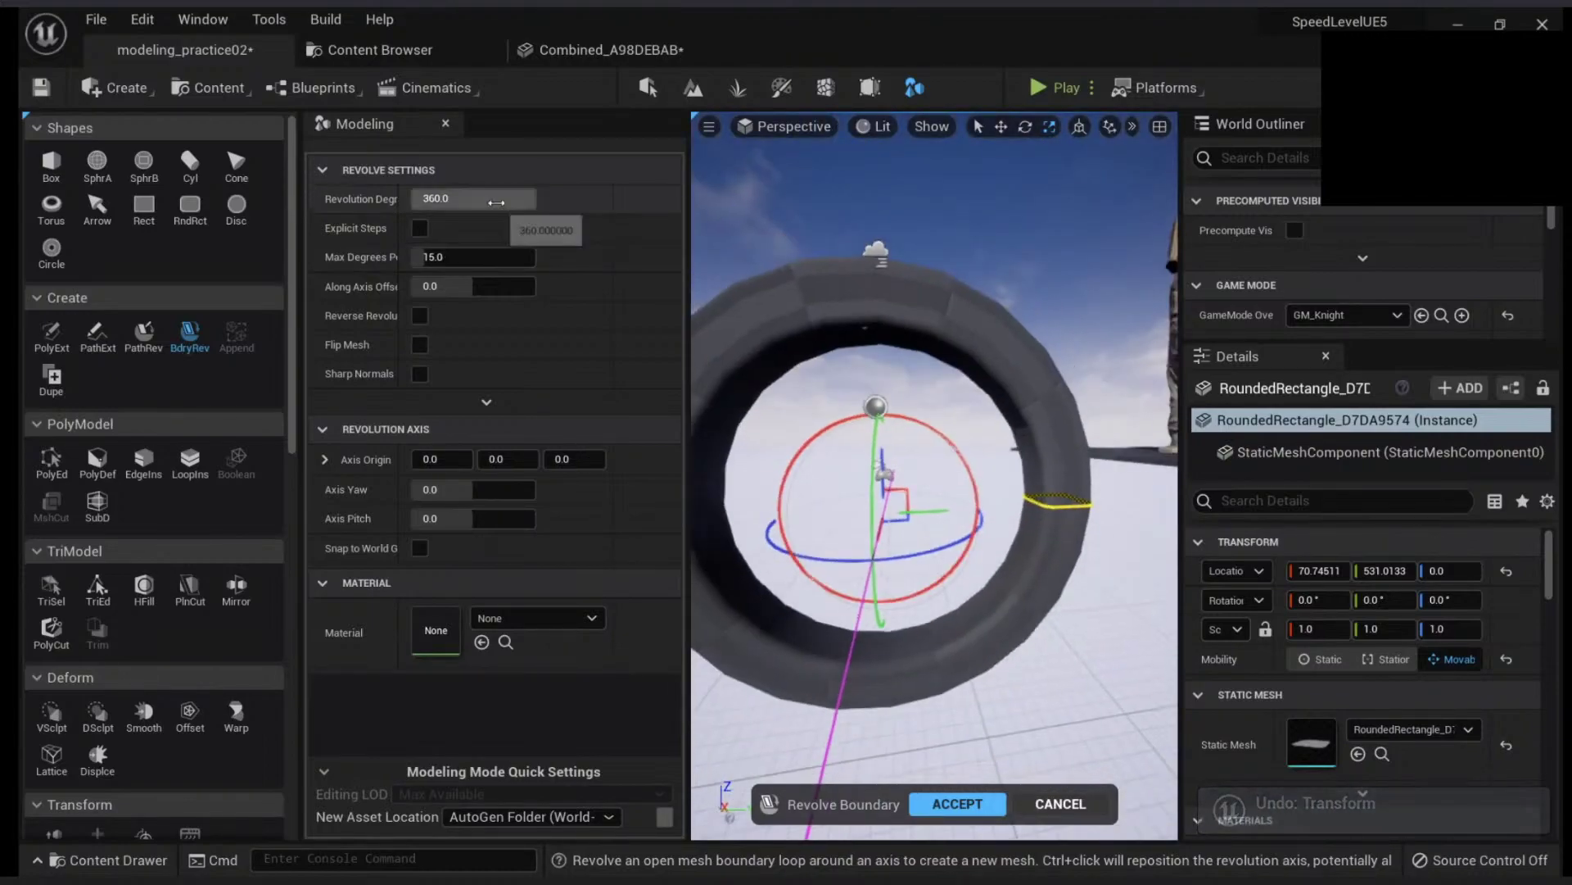
{"action": "left_click_drag", "start_coordinate": [497, 202], "coordinate": [536, 201]}
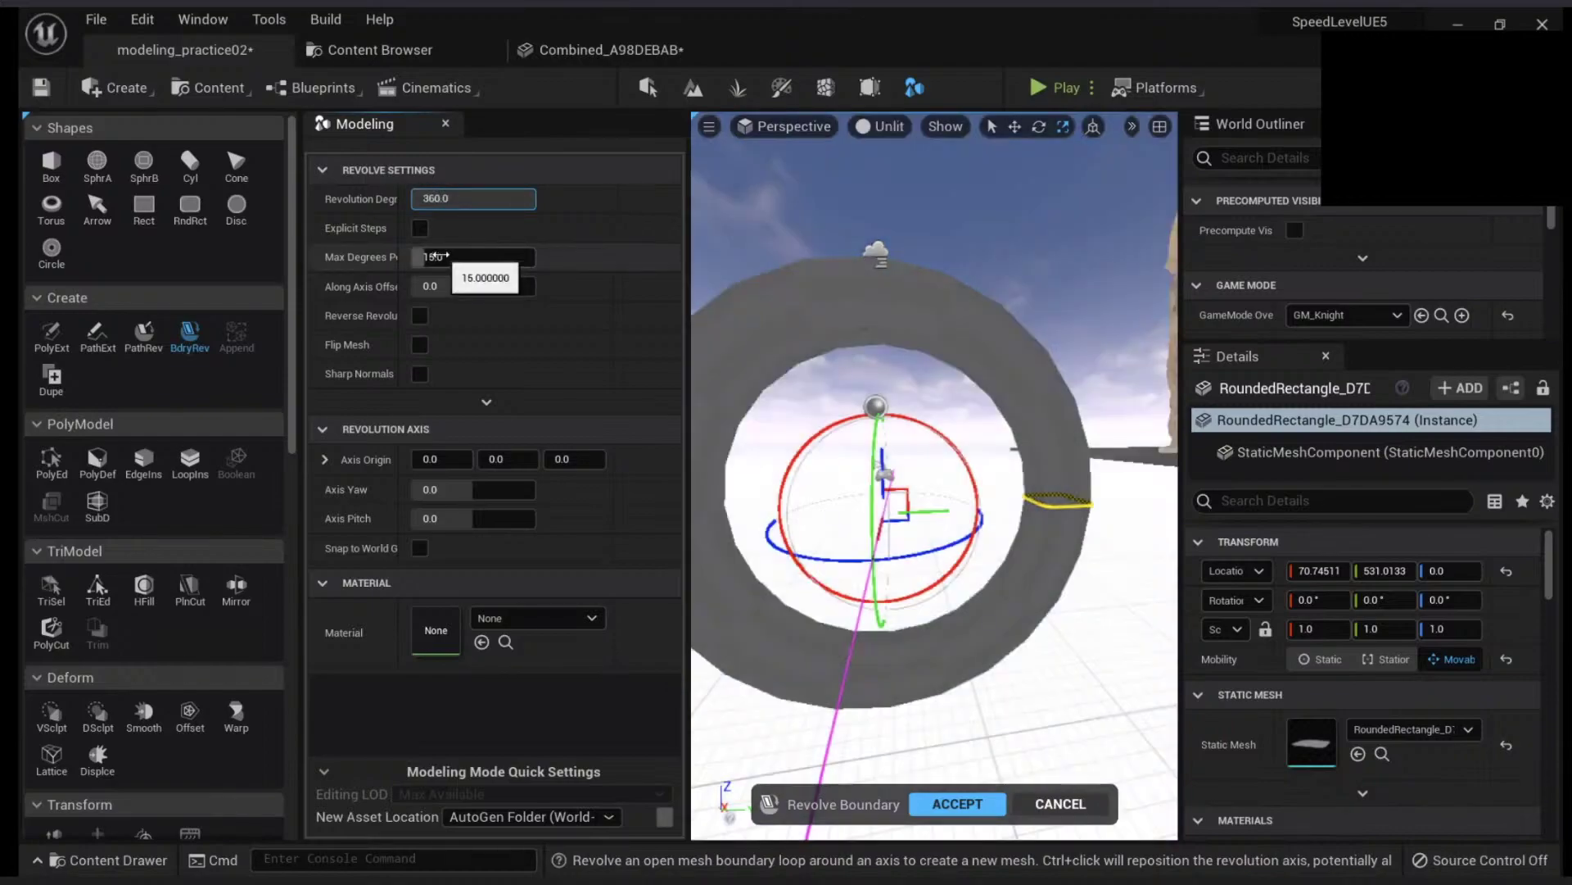
{"action": "key", "text": "alt+2"}
{"action": "mouse_move", "coordinate": [437, 256]}
{"action": "left_mouse_down"}
{"action": "mouse_move", "coordinate": [413, 256]}
{"action": "mouse_move", "coordinate": [428, 256]}
{"action": "left_mouse_up"}
{"action": "key", "text": "alt+4"}
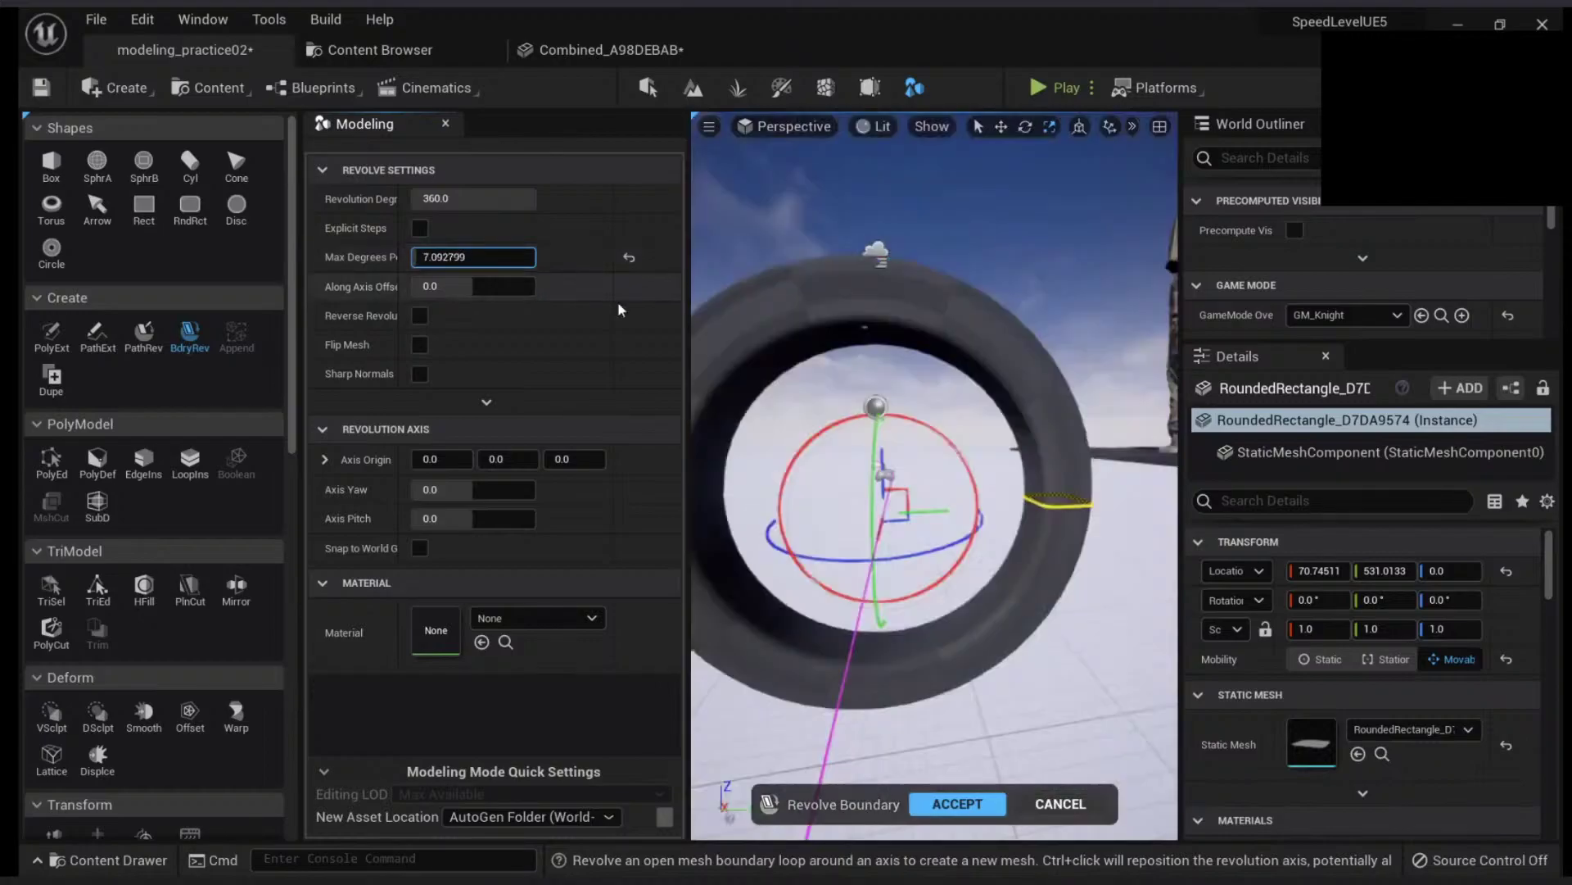
{"action": "right_click_drag", "start_coordinate": [935, 393], "coordinate": [737, 397]}
{"action": "left_click_drag", "start_coordinate": [1023, 442], "coordinate": [969, 445], "text": "alt"}
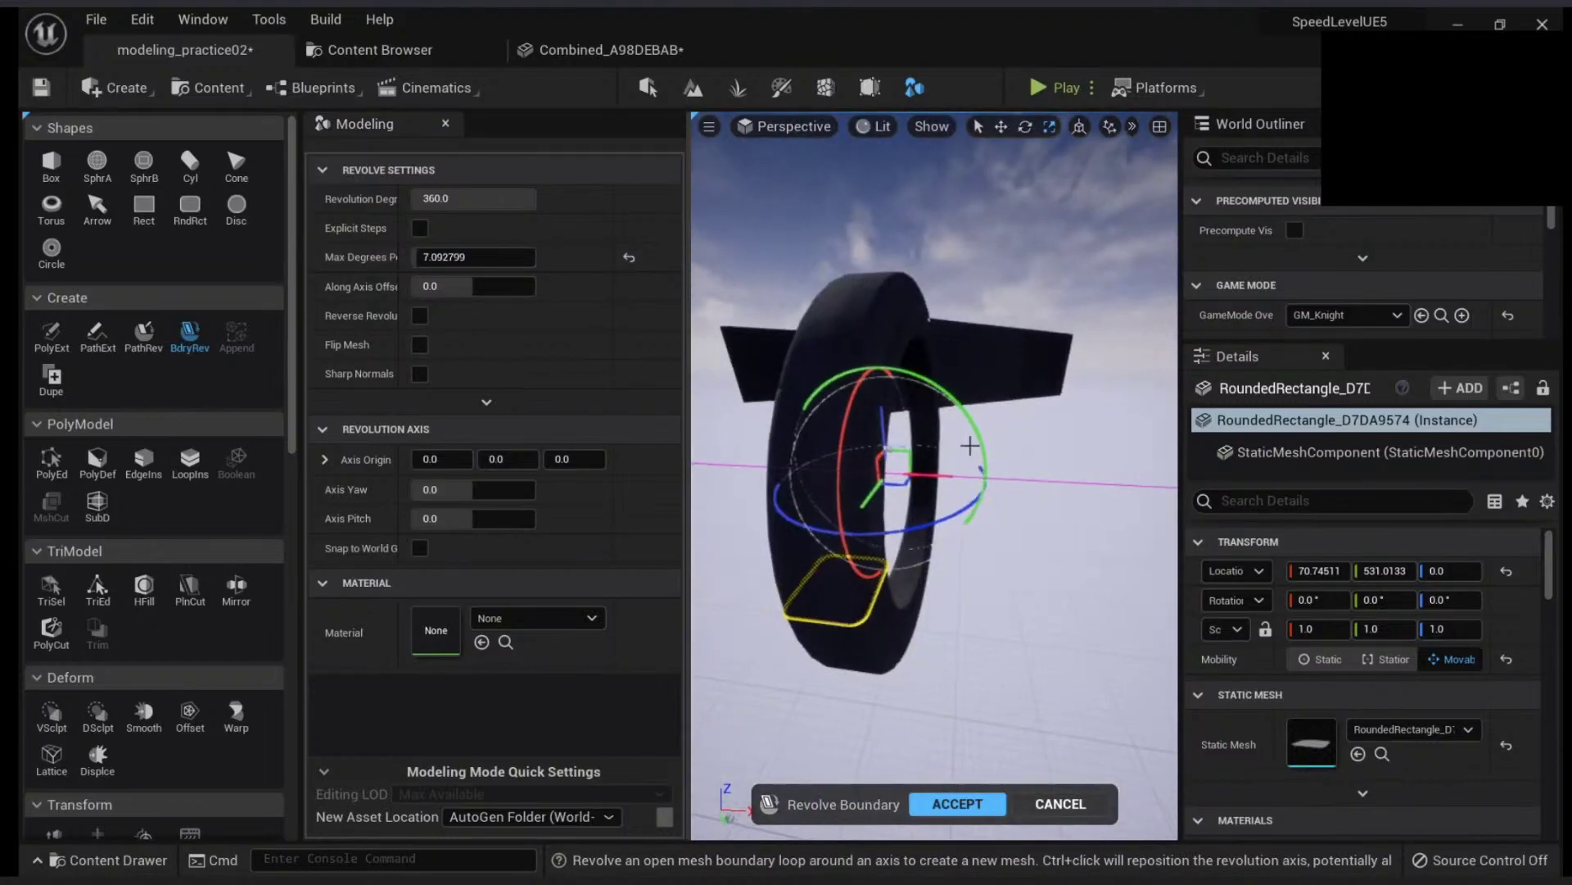
{"action": "left_click", "coordinate": [971, 801]}
- Examine the revolved ring's surface and edges up close and from several angles
{"action": "left_click_drag", "start_coordinate": [982, 692], "coordinate": [917, 532], "text": "alt"}
{"action": "key", "text": "alt+3"}
{"action": "key", "text": "alt+2"}
{"action": "scroll", "coordinate": [957, 528], "scroll_direction": "up", "scroll_amount": 3}
{"action": "key", "text": "alt+4"}
{"action": "right_click_drag", "start_coordinate": [918, 532], "coordinate": [958, 533], "text": "alt"}
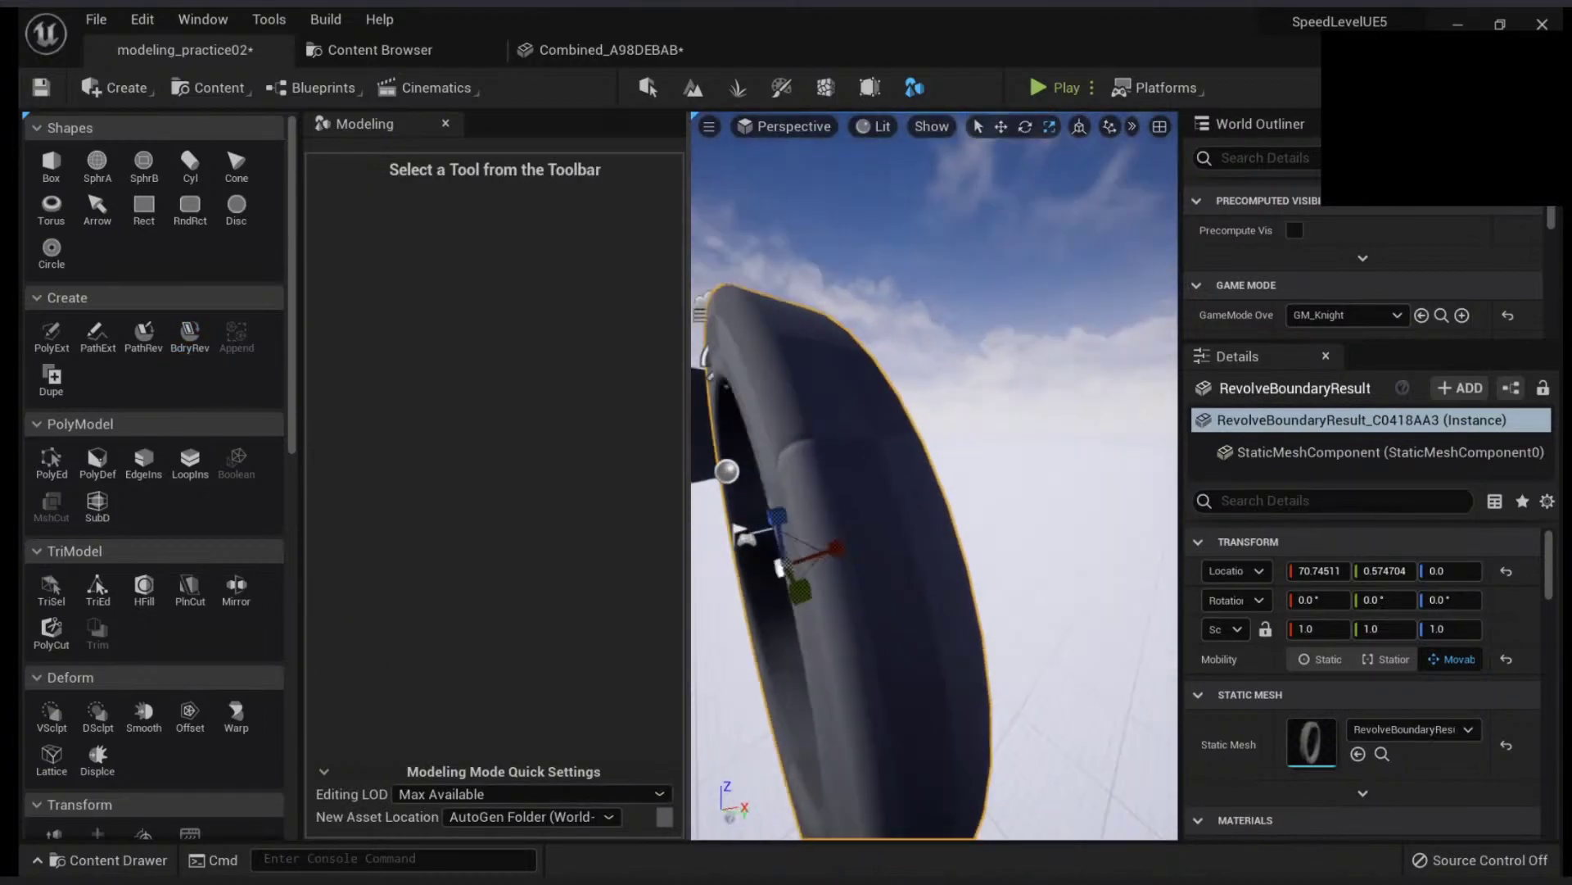
{"action": "left_click_drag", "start_coordinate": [961, 538], "coordinate": [1069, 524], "text": "alt"}
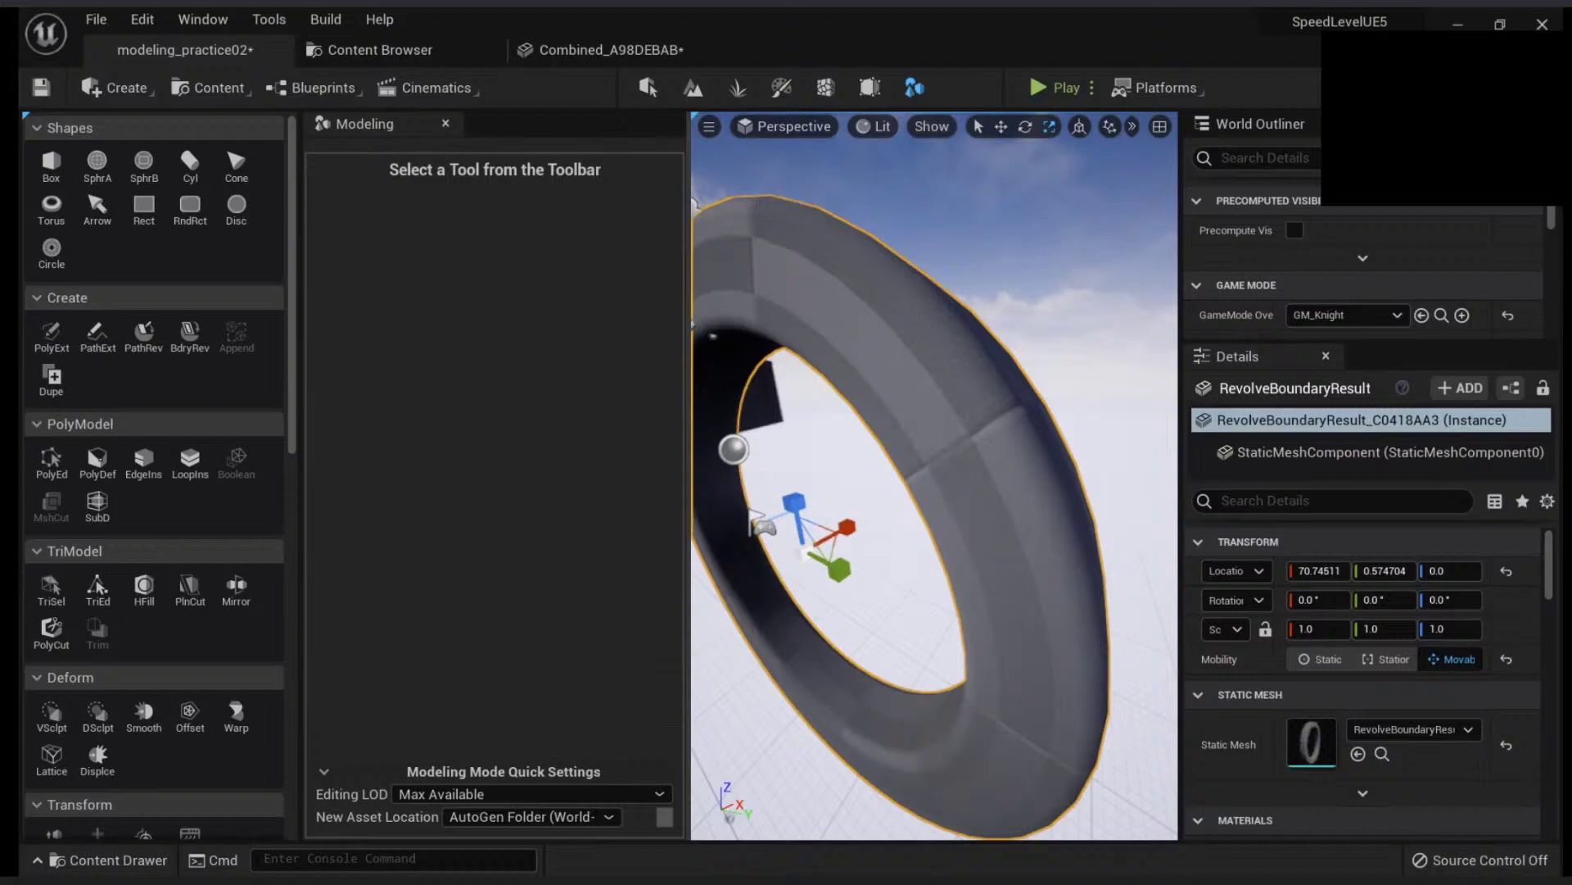
{"action": "scroll", "coordinate": [962, 537], "scroll_direction": "down", "scroll_amount": 4}
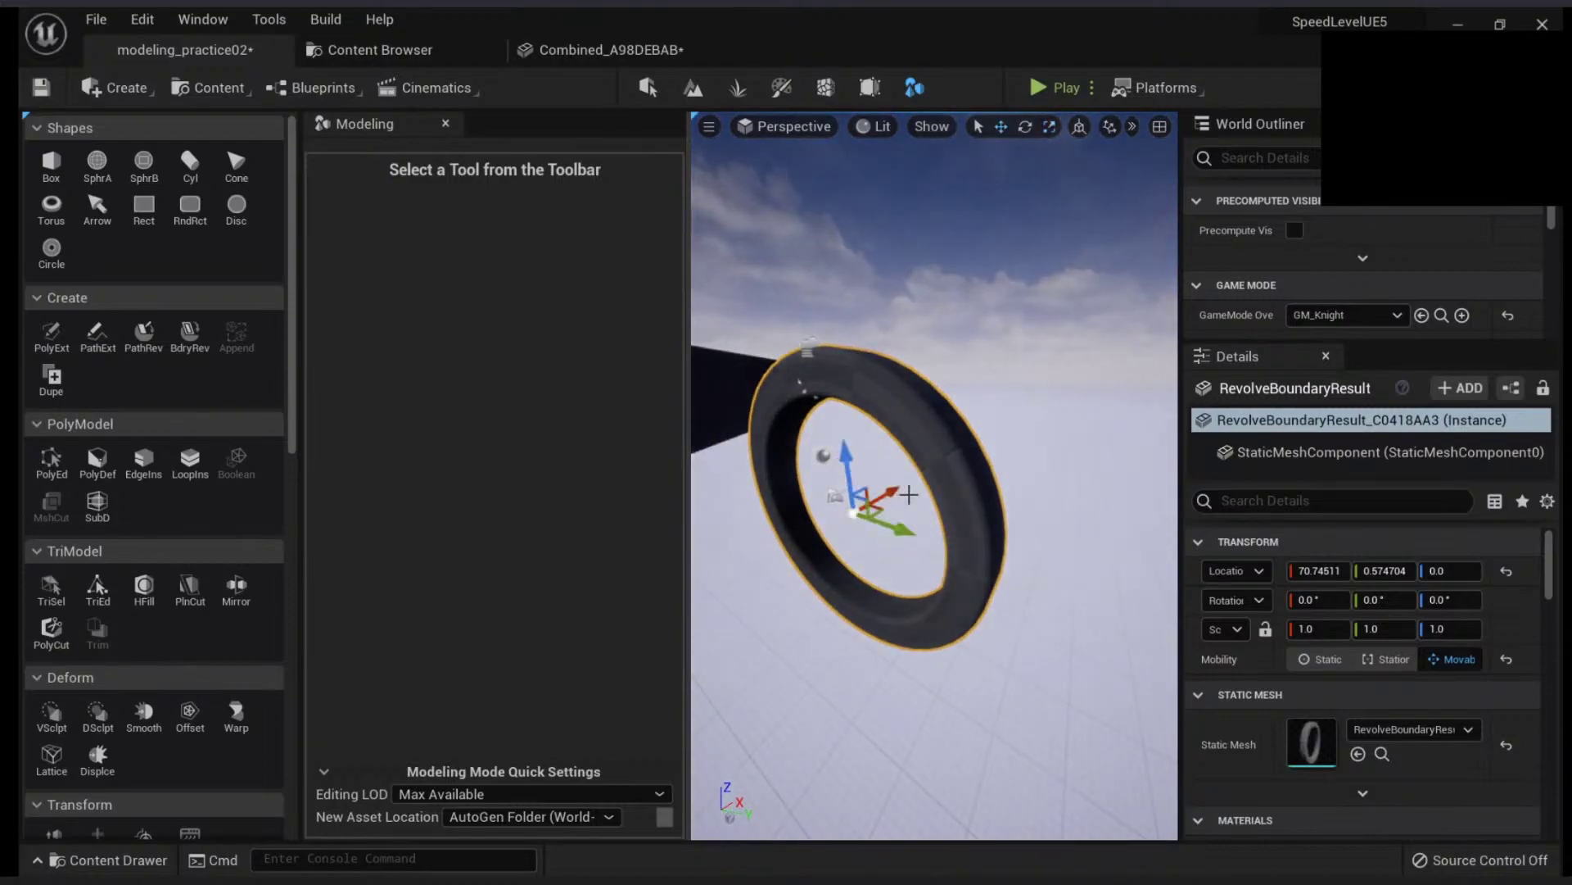
{"action": "left_click_drag", "start_coordinate": [966, 331], "coordinate": [1082, 326], "text": "alt"}
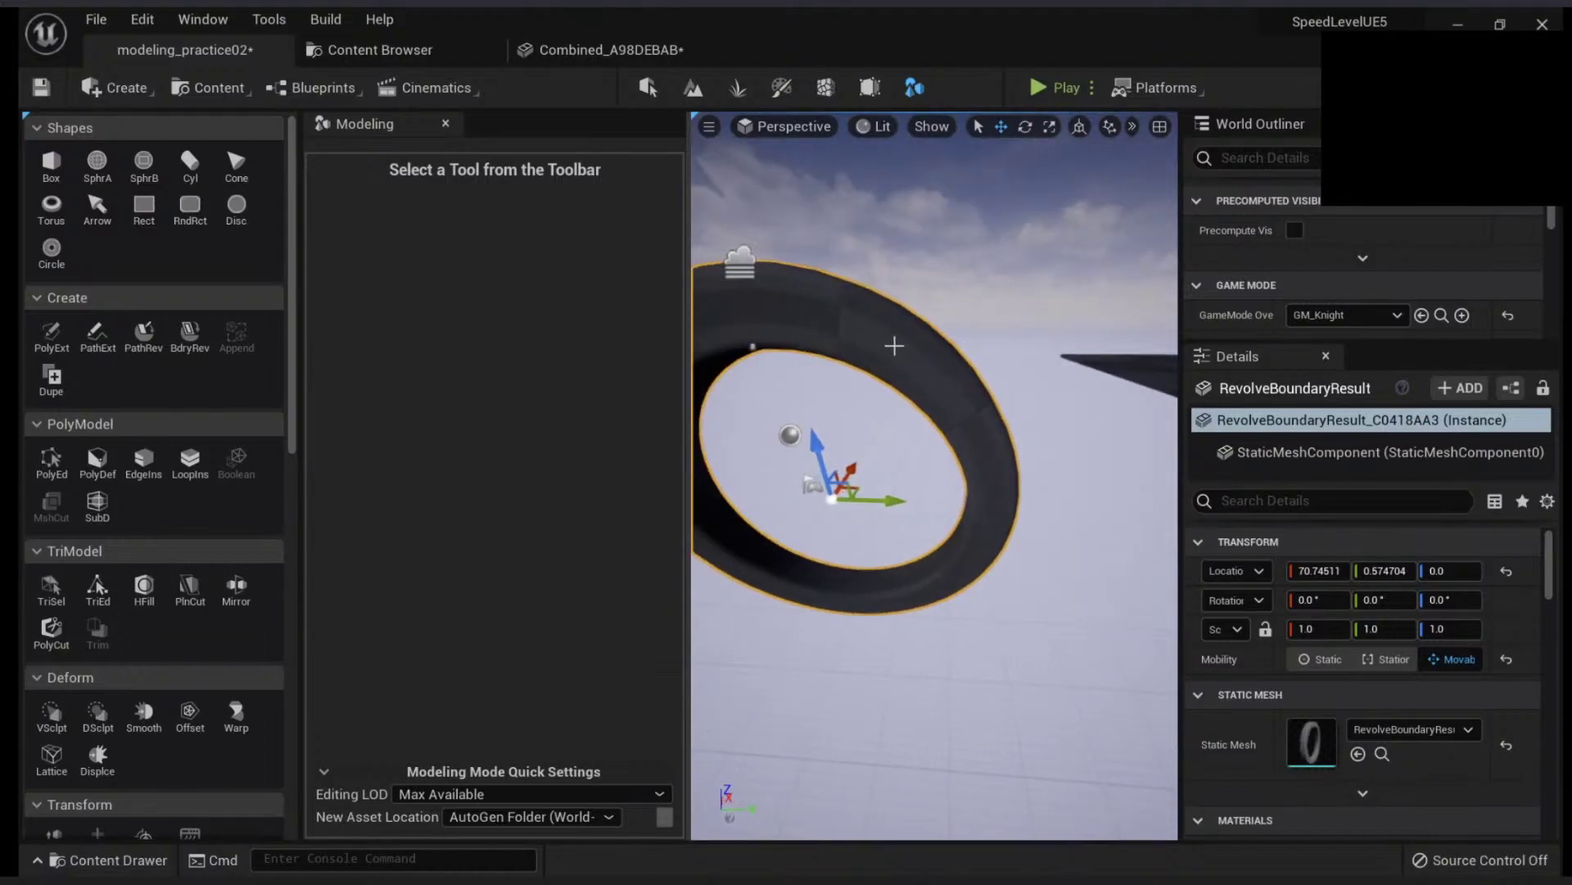
- Locate the ring's static mesh asset in the Content Browser and return to the modeling_practice02 level
{"action": "right_click_drag", "start_coordinate": [939, 394], "coordinate": [939, 334]}
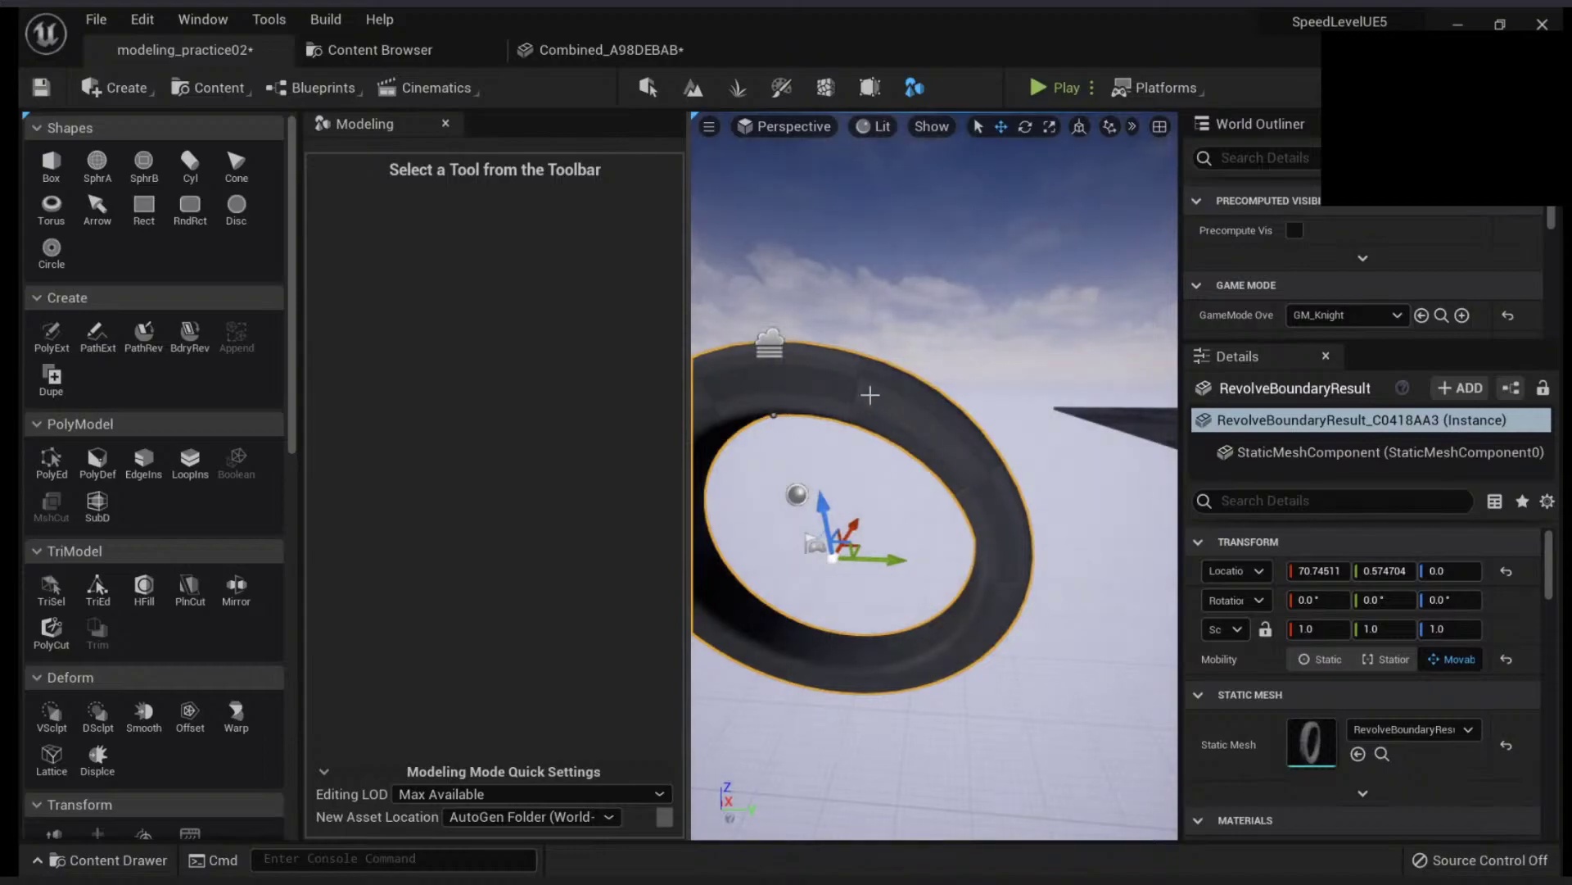
{"action": "right_click_drag", "start_coordinate": [870, 395], "coordinate": [889, 393]}
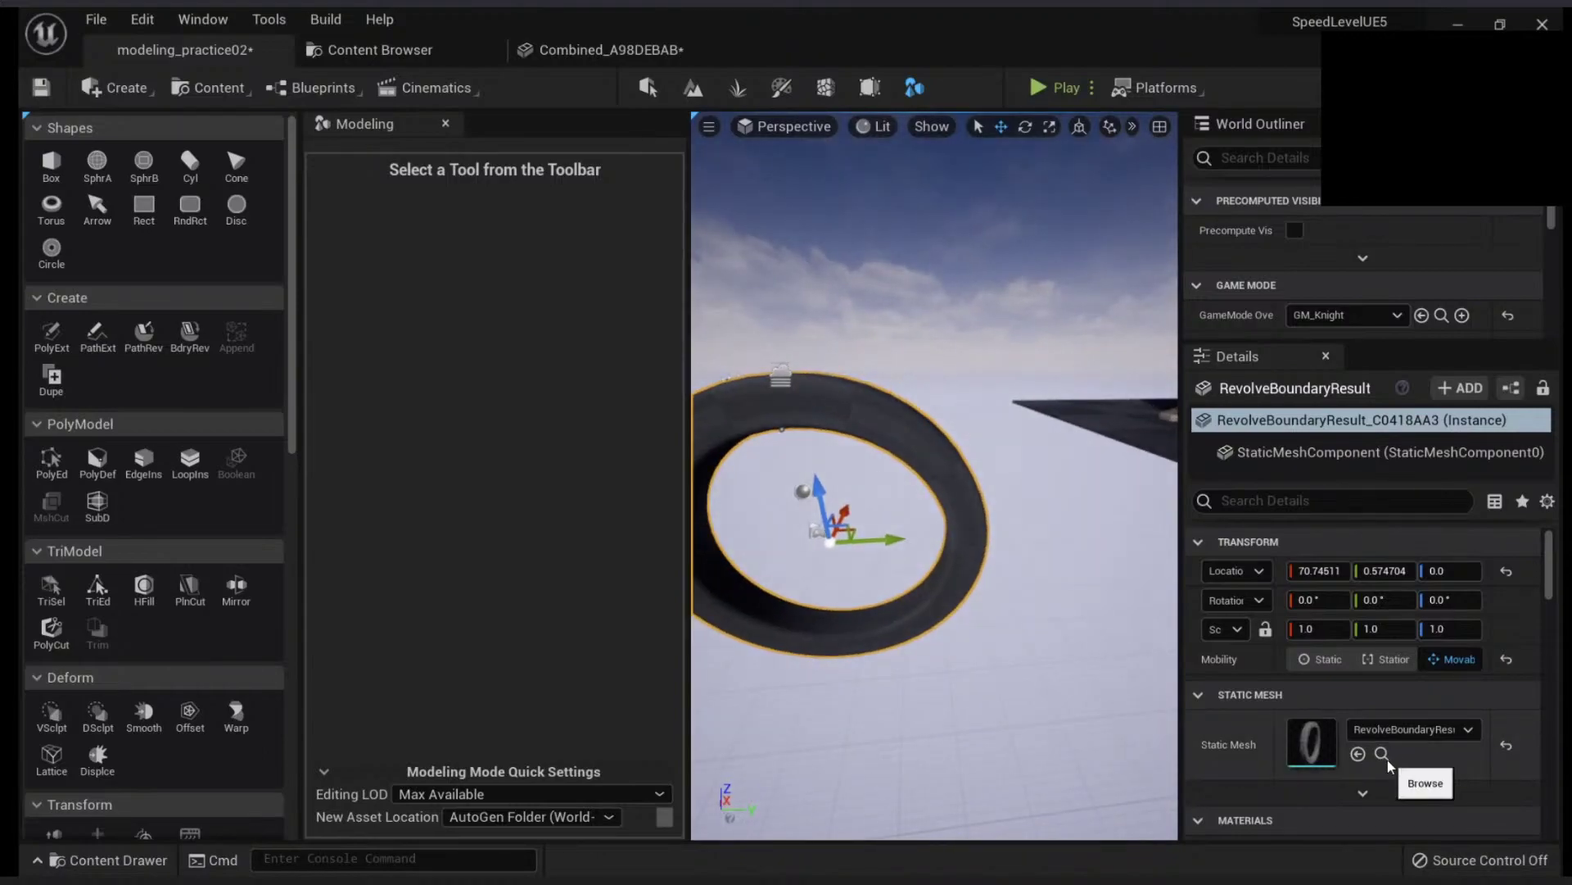
{"action": "left_click", "coordinate": [1382, 754]}
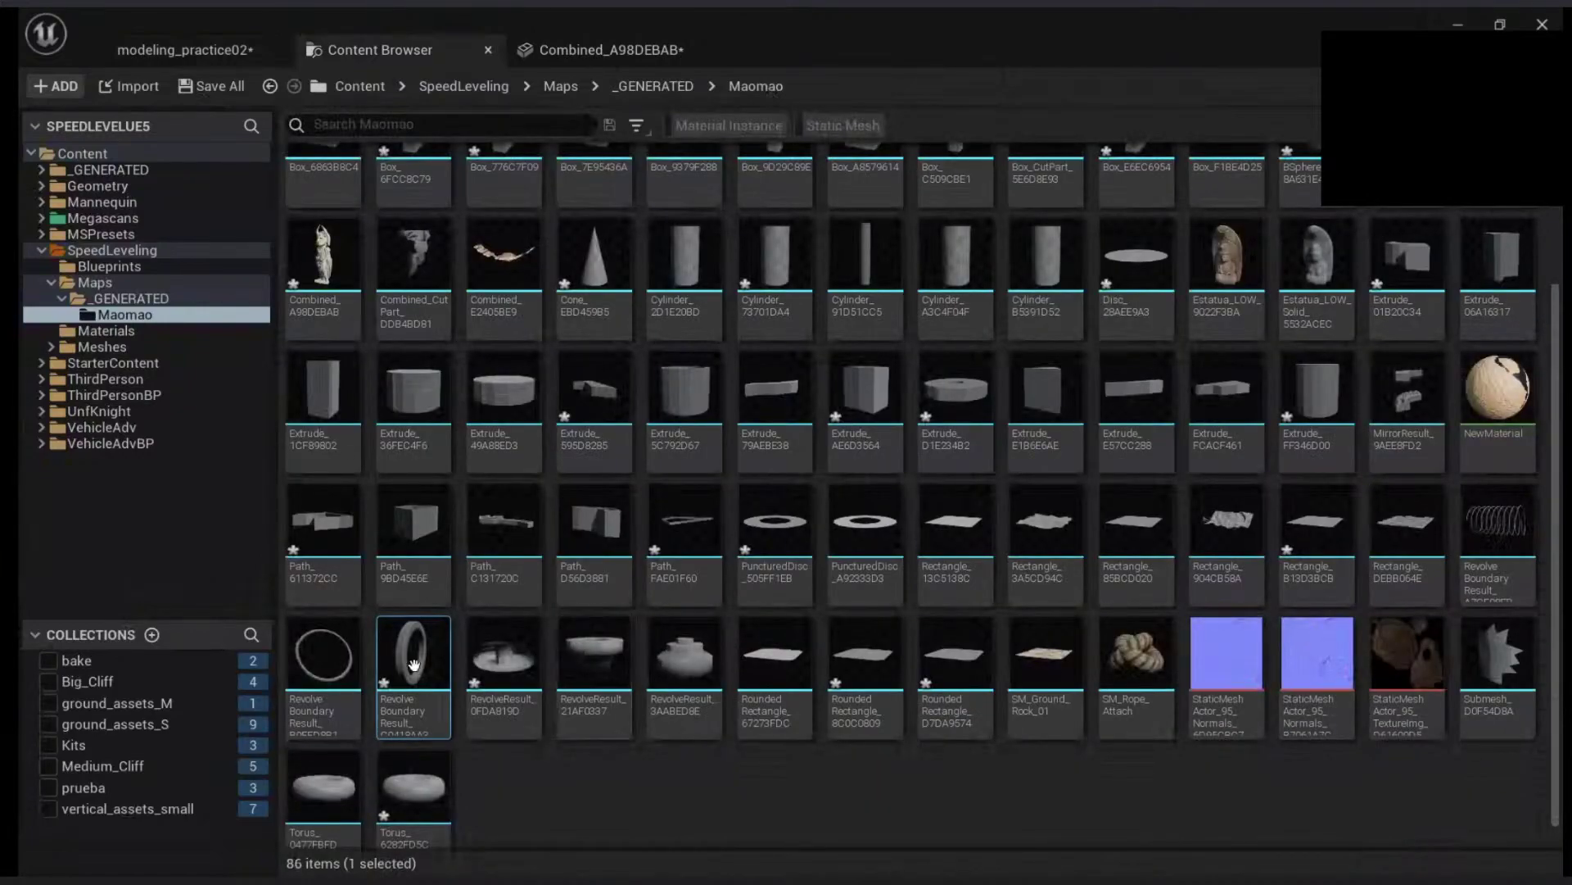
{"action": "left_click", "coordinate": [201, 45]}
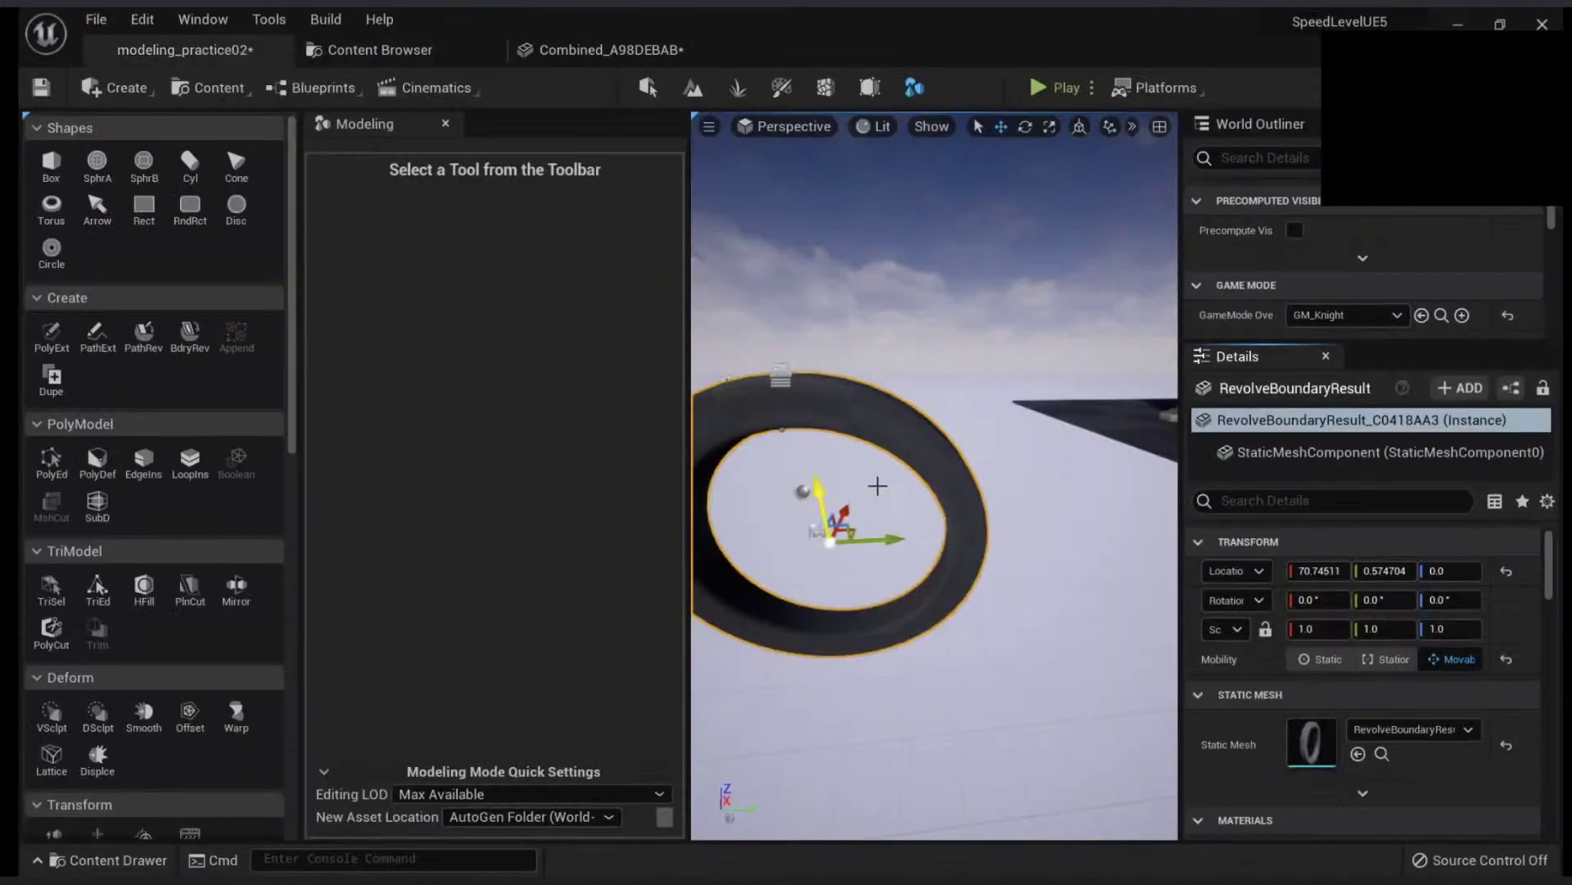
- Duplicate the ring actor along the Y axis, placing the copy at Y 1350.574
{"action": "right_click_drag", "start_coordinate": [898, 499], "coordinate": [966, 528]}
{"action": "key", "text": "s"}
{"action": "left_click_drag", "start_coordinate": [855, 489], "coordinate": [1089, 485], "text": "alt"}
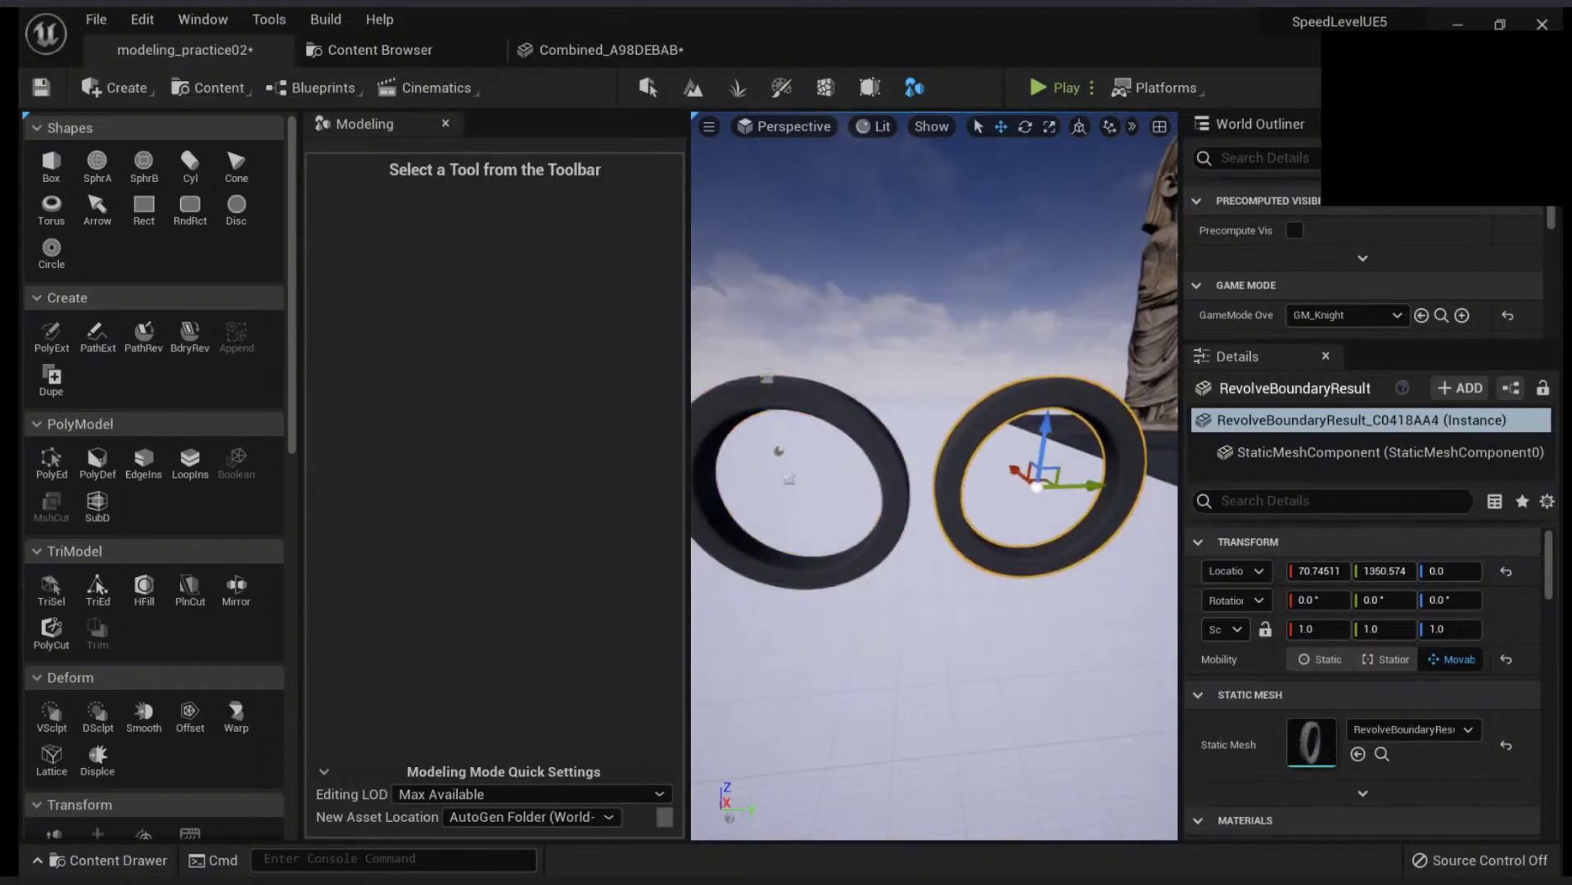
- Sculpt a spike rising from the upper edge of the original ring with the vertex sculpt tool and accept it
{"action": "left_click", "coordinate": [702, 445]}
{"action": "scroll", "coordinate": [112, 598], "scroll_direction": "down", "scroll_amount": 3}
{"action": "right_click_drag", "start_coordinate": [945, 573], "coordinate": [915, 556]}
{"action": "key", "text": "w"}
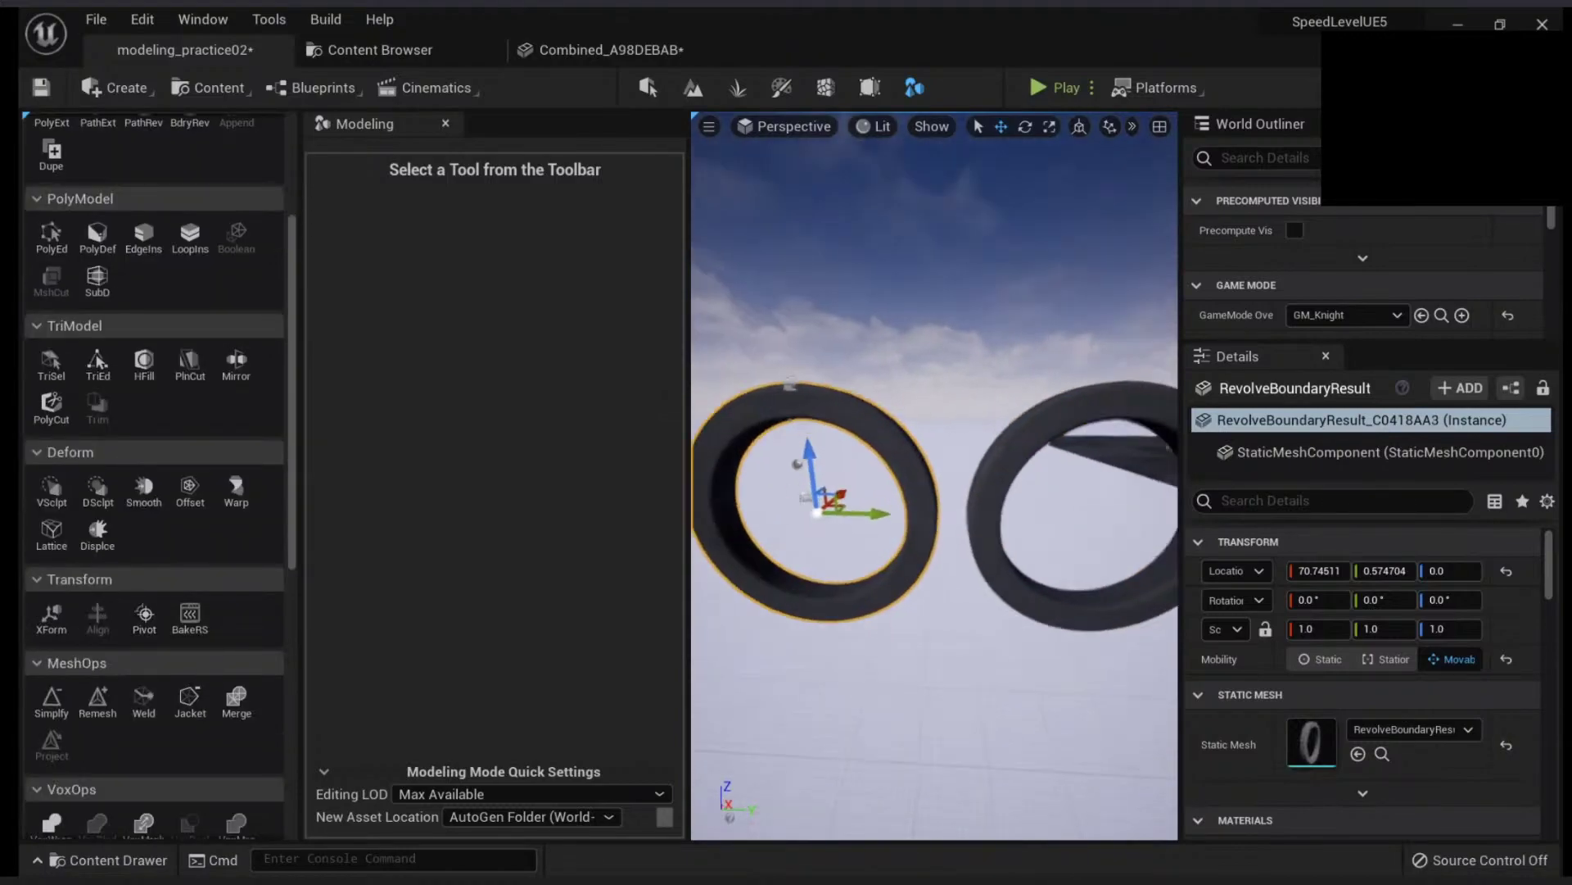
{"action": "left_click", "coordinate": [51, 491]}
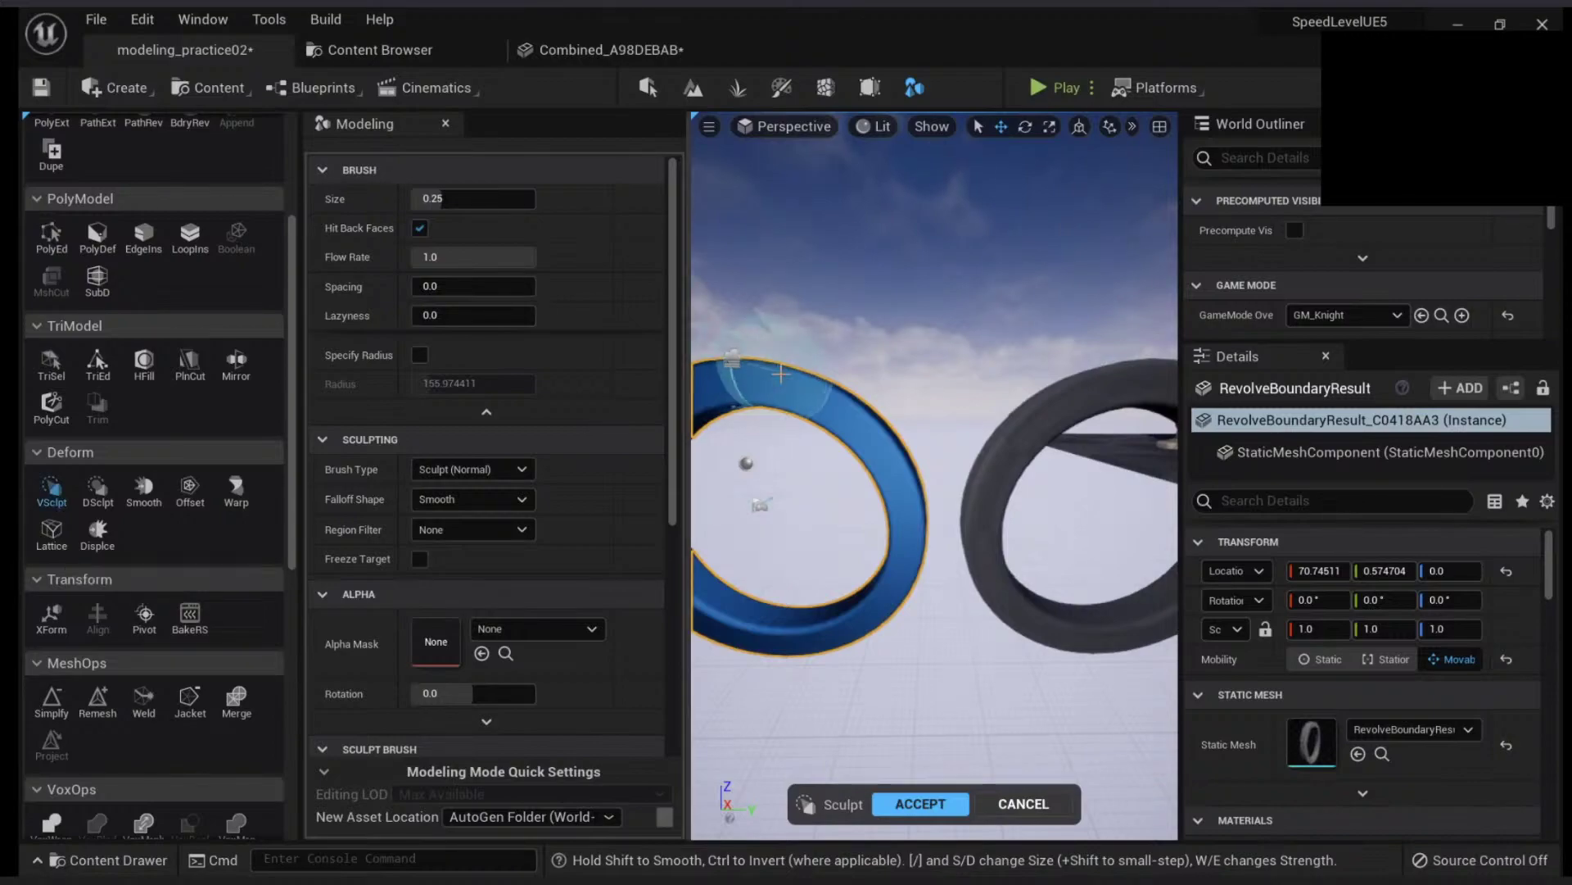
{"action": "left_click_drag", "start_coordinate": [780, 374], "coordinate": [785, 262]}
{"action": "left_click", "coordinate": [920, 803]}
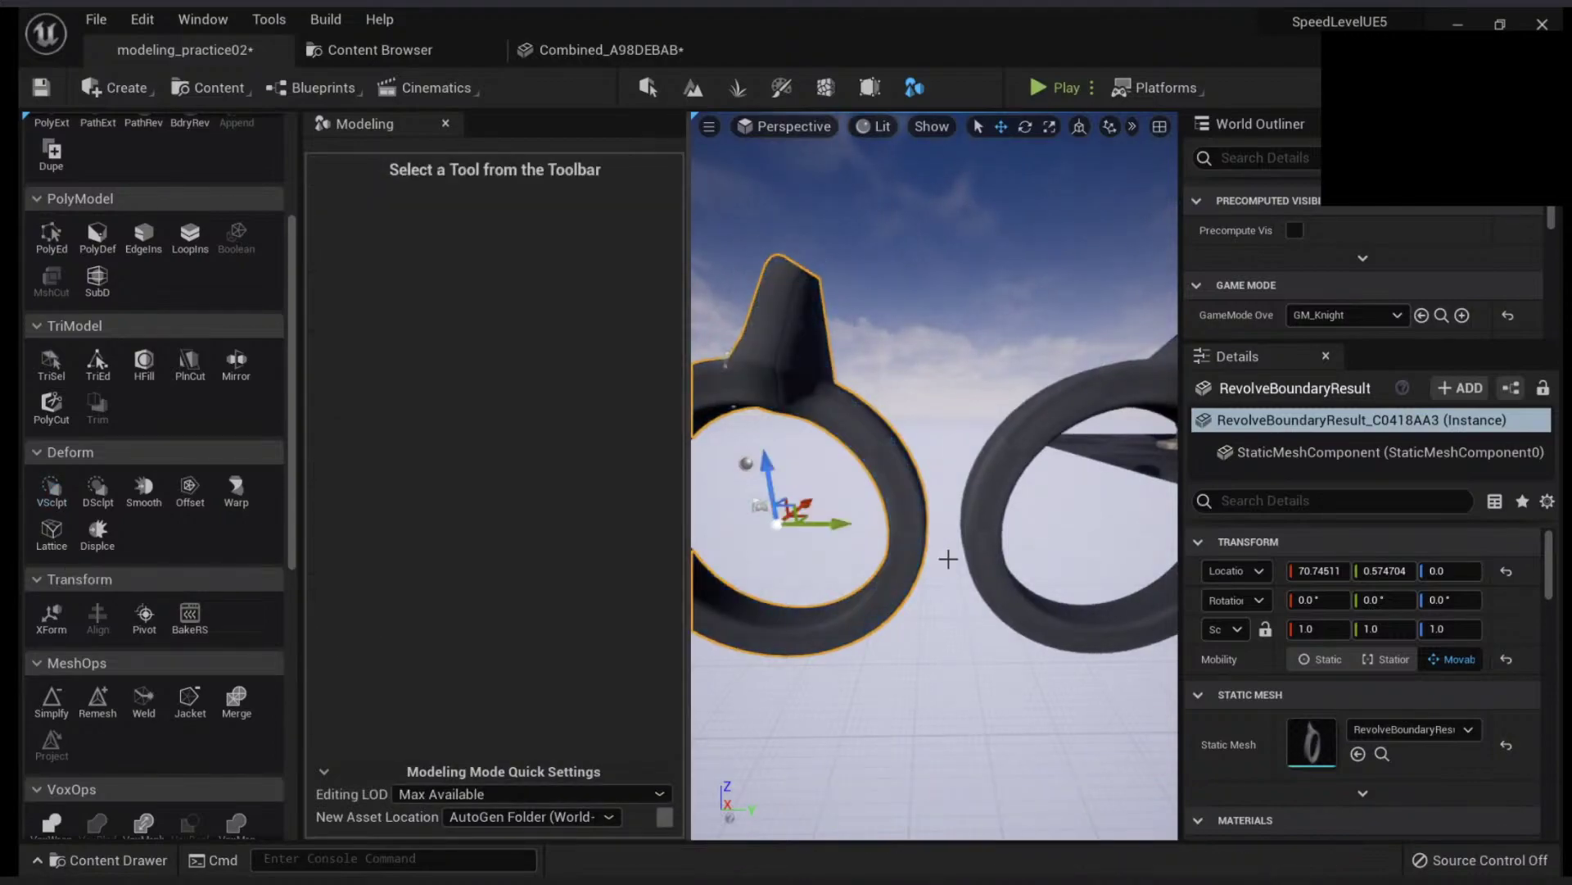
- Compare the two rings and undo the mesh sculpt on the original ring
{"action": "mouse_move", "coordinate": [949, 558]}
{"action": "right_mouse_down"}
{"action": "mouse_move", "coordinate": [967, 529]}
{"action": "mouse_move", "coordinate": [951, 554]}
{"action": "right_mouse_up"}
{"action": "left_click", "coordinate": [1046, 478]}
{"action": "right_click_drag", "start_coordinate": [1046, 477], "coordinate": [914, 483]}
{"action": "left_click", "coordinate": [913, 482]}
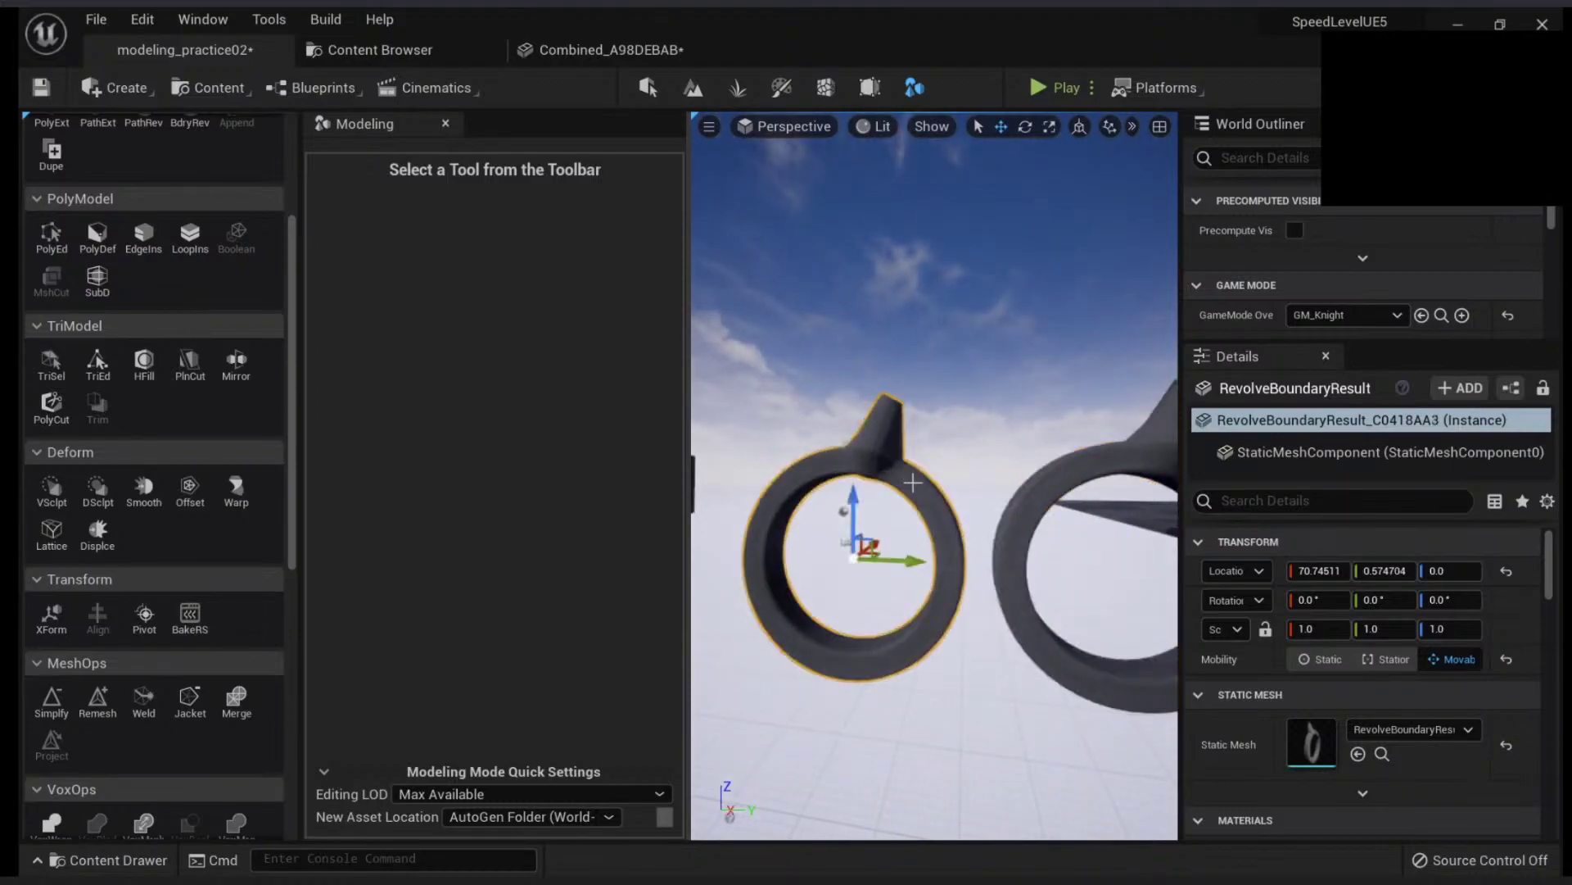
{"action": "right_click_drag", "start_coordinate": [899, 541], "coordinate": [904, 534]}
{"action": "key", "text": "ctrl+z"}
{"action": "key", "text": "ctrl+z"}
{"action": "key", "text": "ctrl+z"}
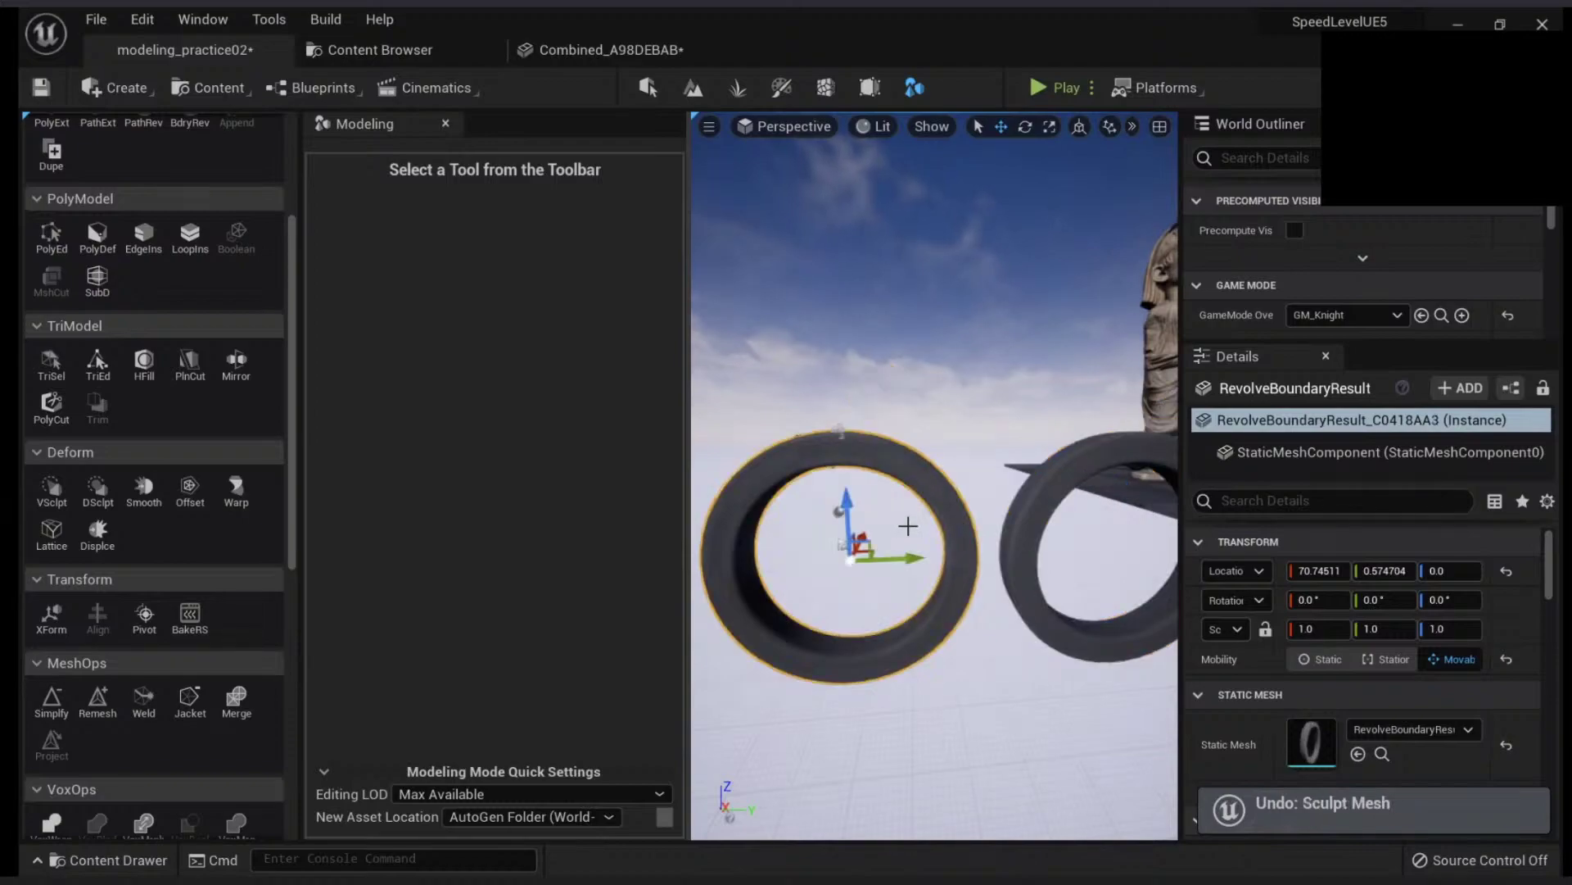
- Check the duplicate command for the ring's mesh asset in the Content Browser and return to the level
{"action": "left_click", "coordinate": [447, 69]}
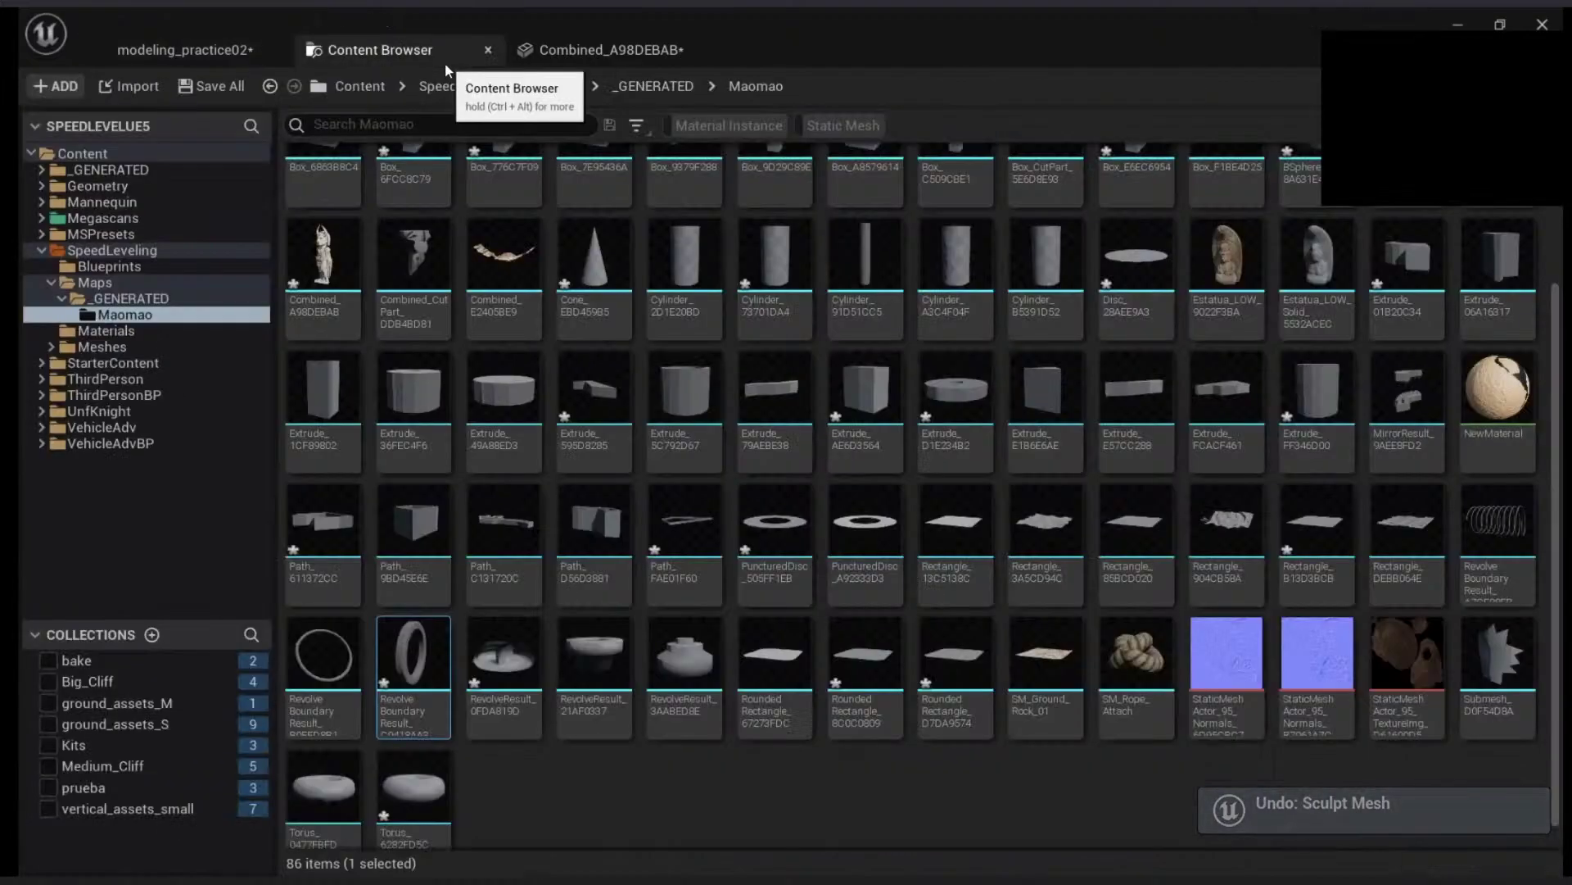
{"action": "right_click", "coordinate": [412, 673]}
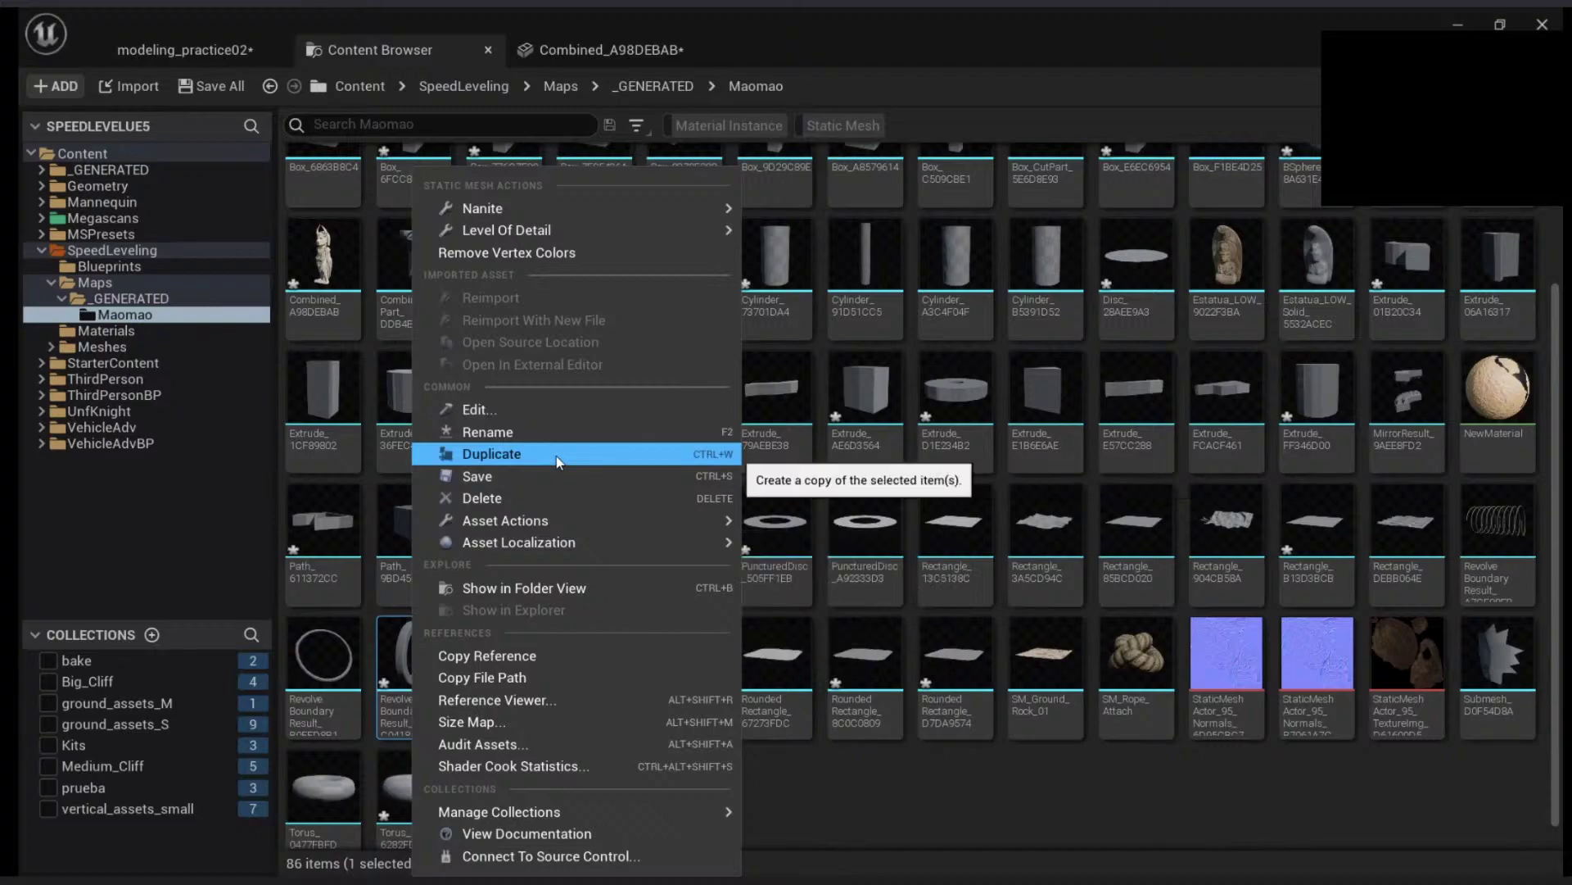
{"action": "left_click", "coordinate": [184, 50]}
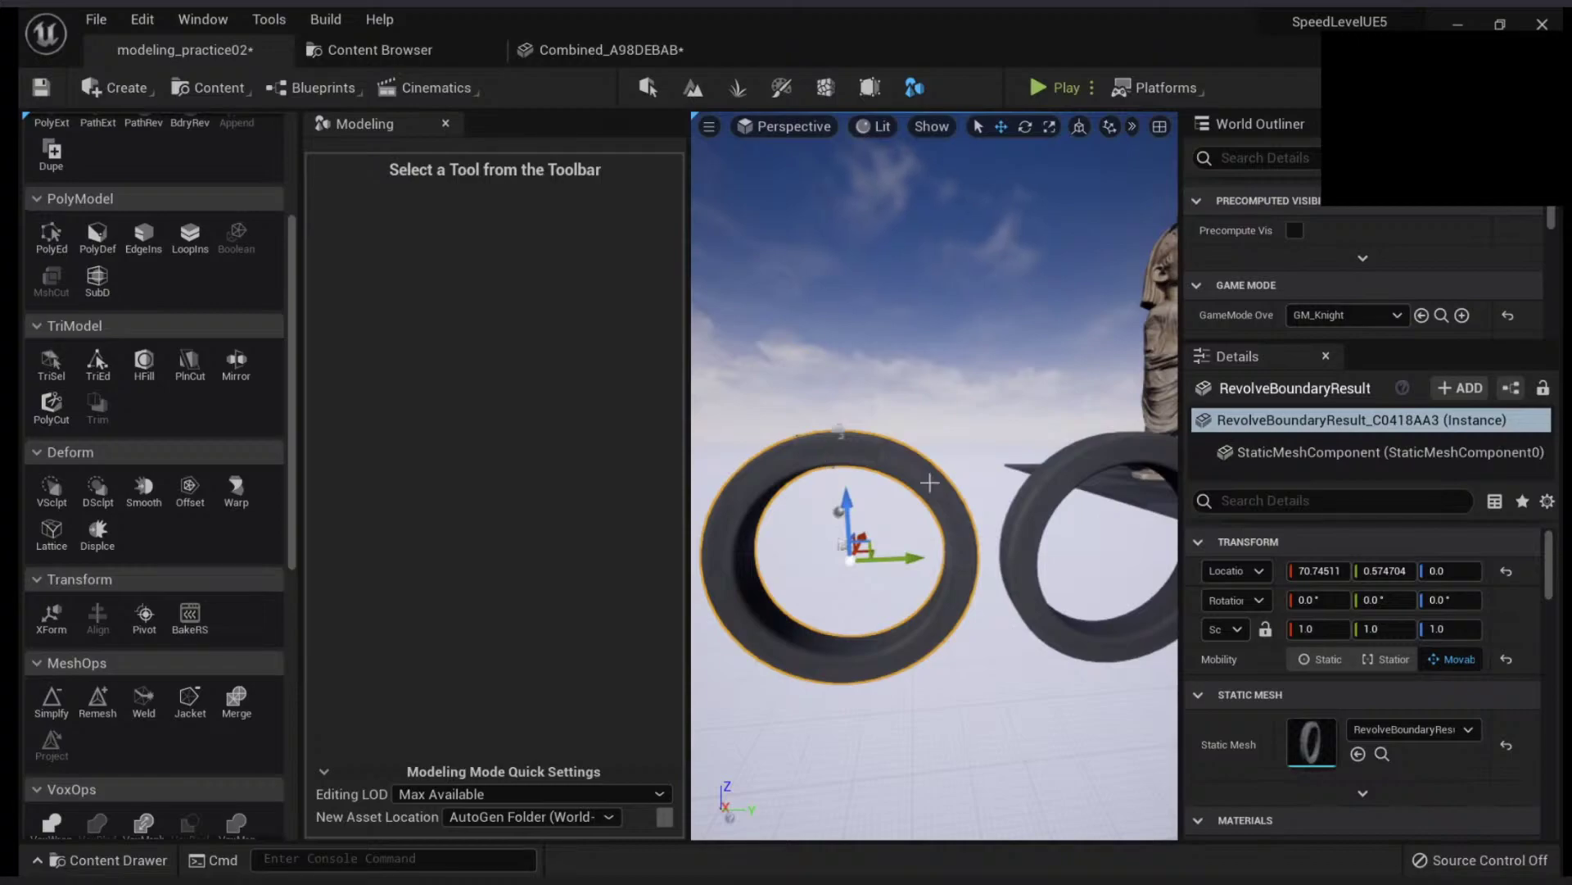
- Start the Duplicate tool on the original ring with Delete Sources as the action on accept
{"action": "scroll", "coordinate": [253, 414], "scroll_direction": "up", "scroll_amount": 3}
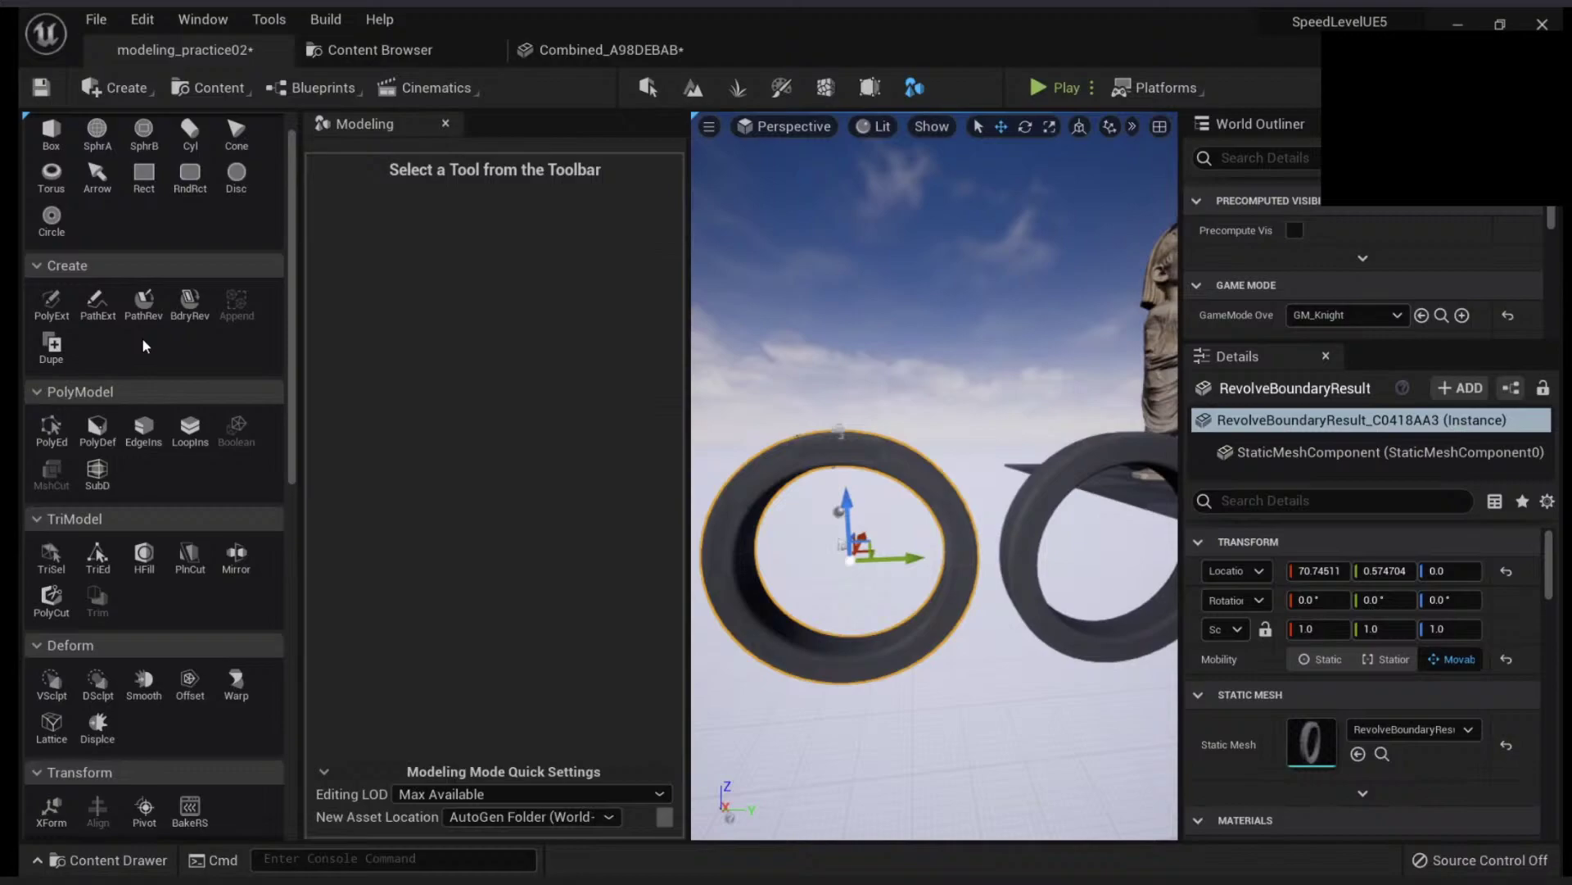
{"action": "left_click", "coordinate": [52, 348]}
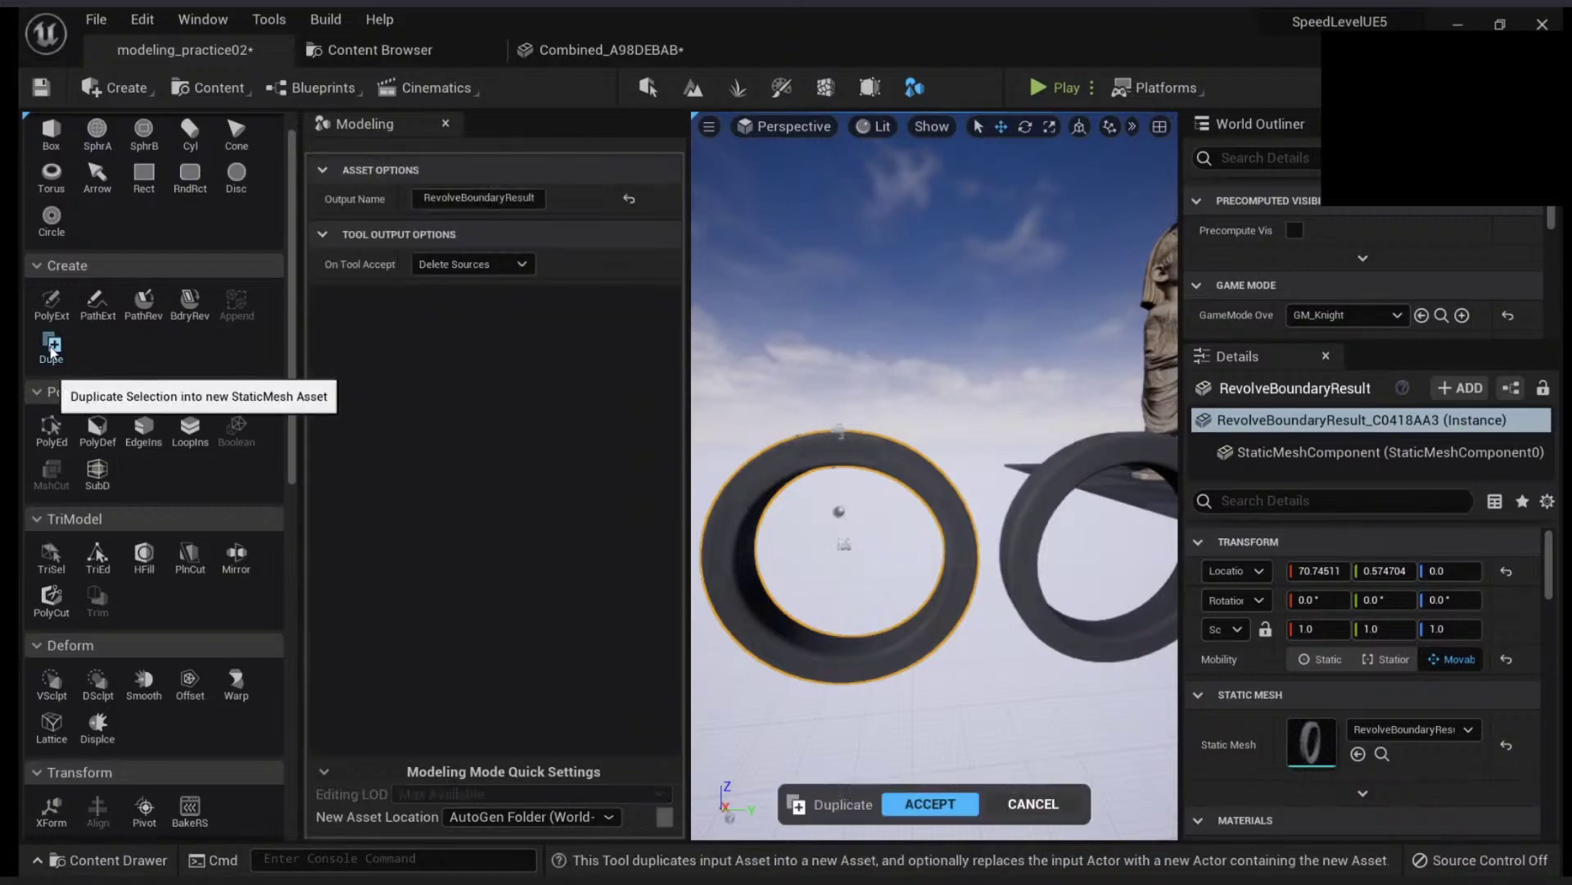
{"action": "left_click", "coordinate": [492, 273]}
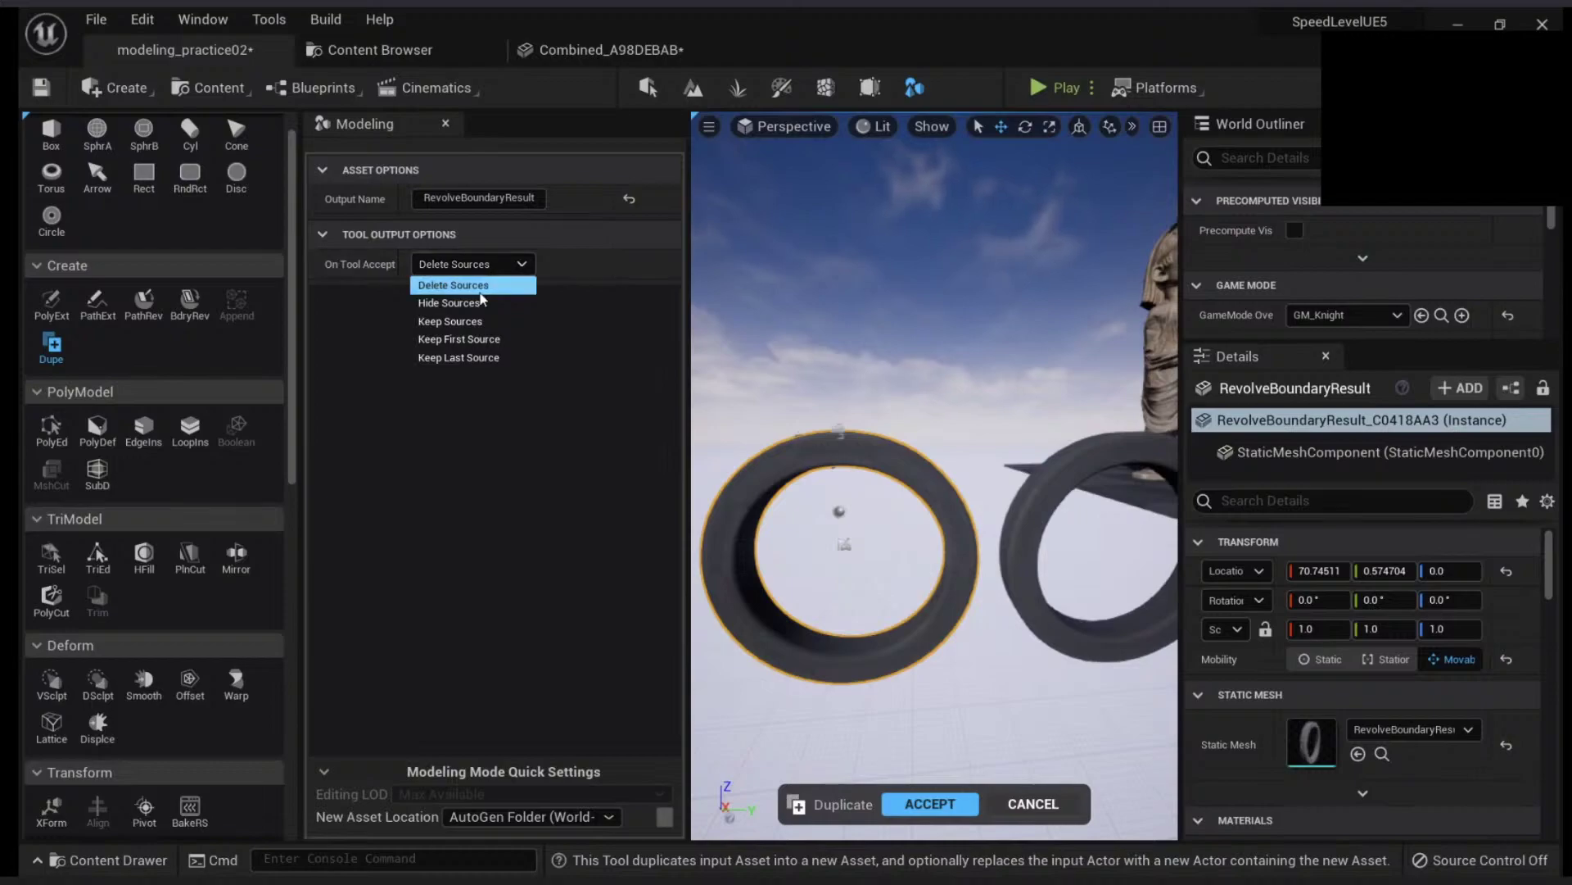
{"action": "left_click", "coordinate": [509, 289]}
{"action": "scroll", "coordinate": [975, 449], "scroll_direction": "up", "scroll_amount": 6}
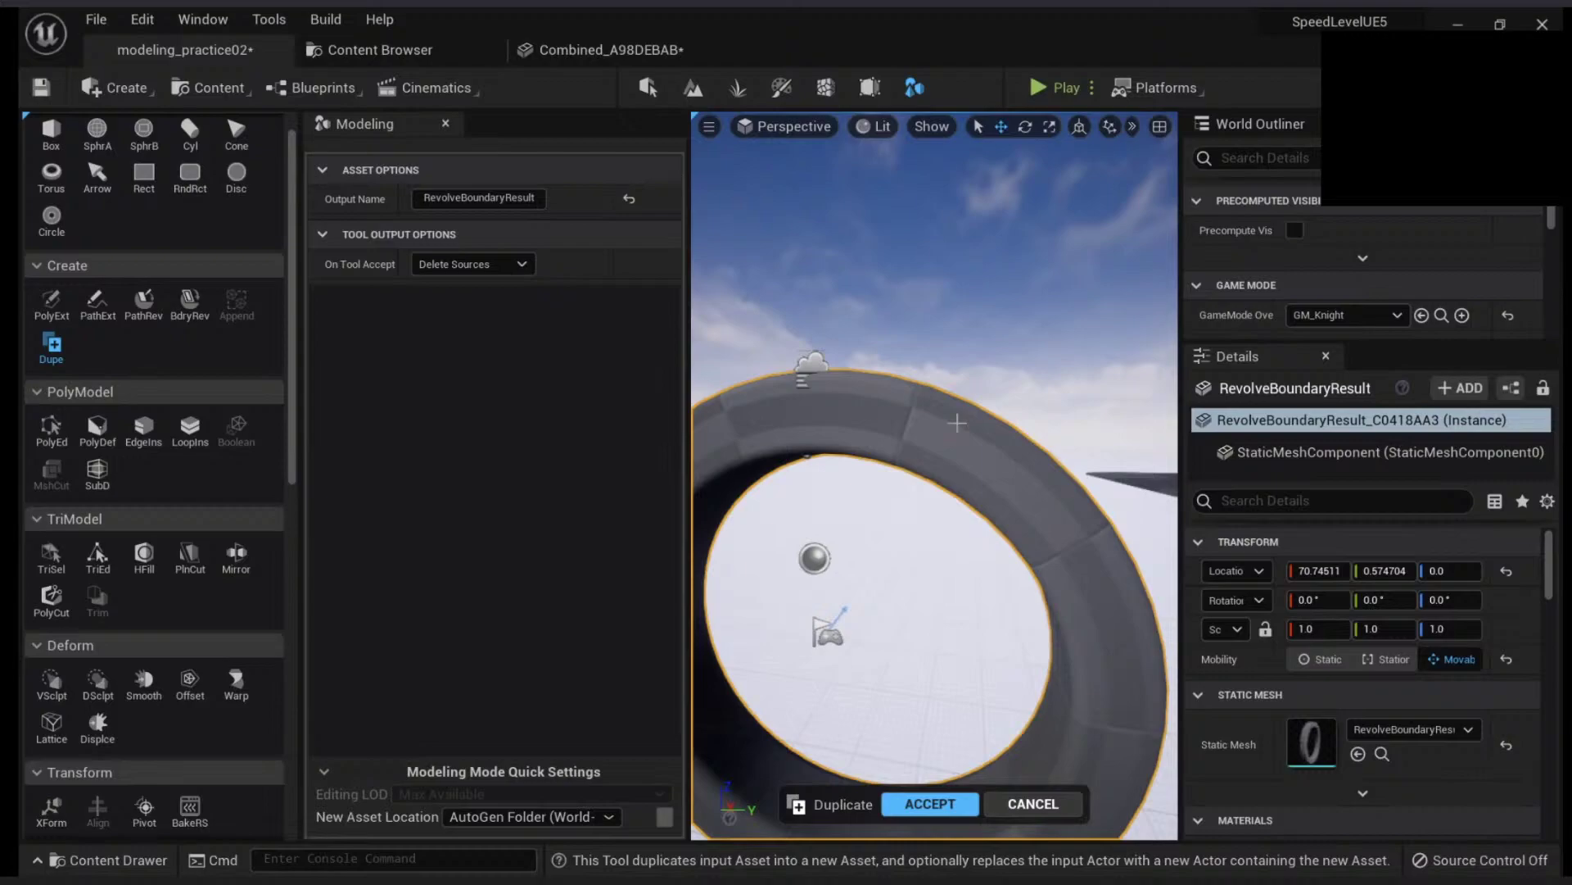
- Name the duplicated mesh MyNewMesh, keep Delete Sources, and accept the duplication into a new static mesh asset
{"action": "left_click", "coordinate": [1262, 125]}
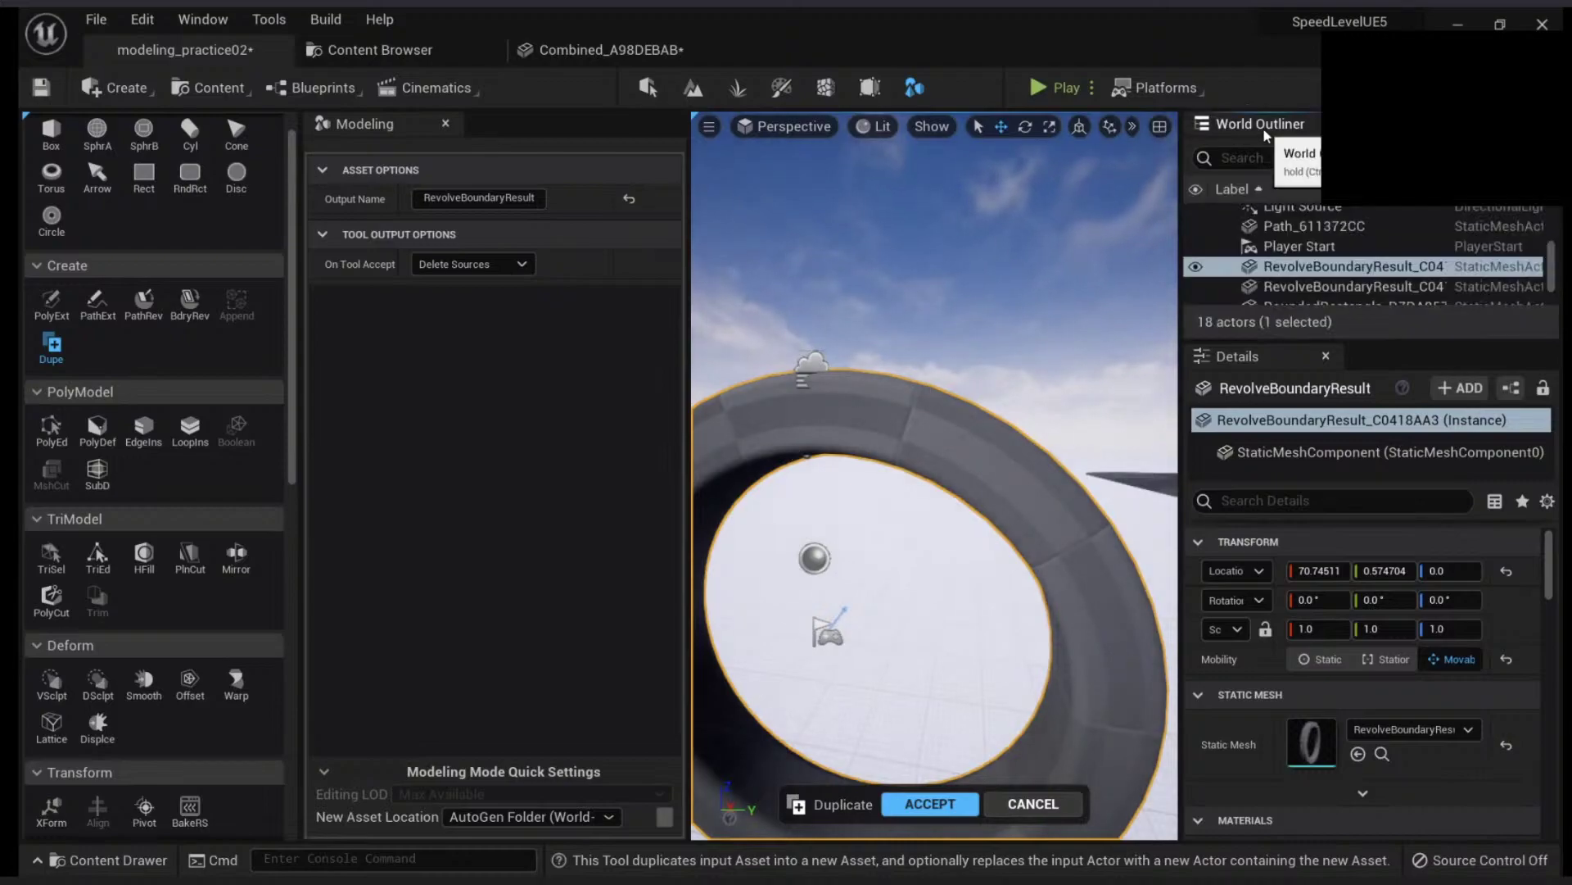
{"action": "left_click", "coordinate": [537, 201]}
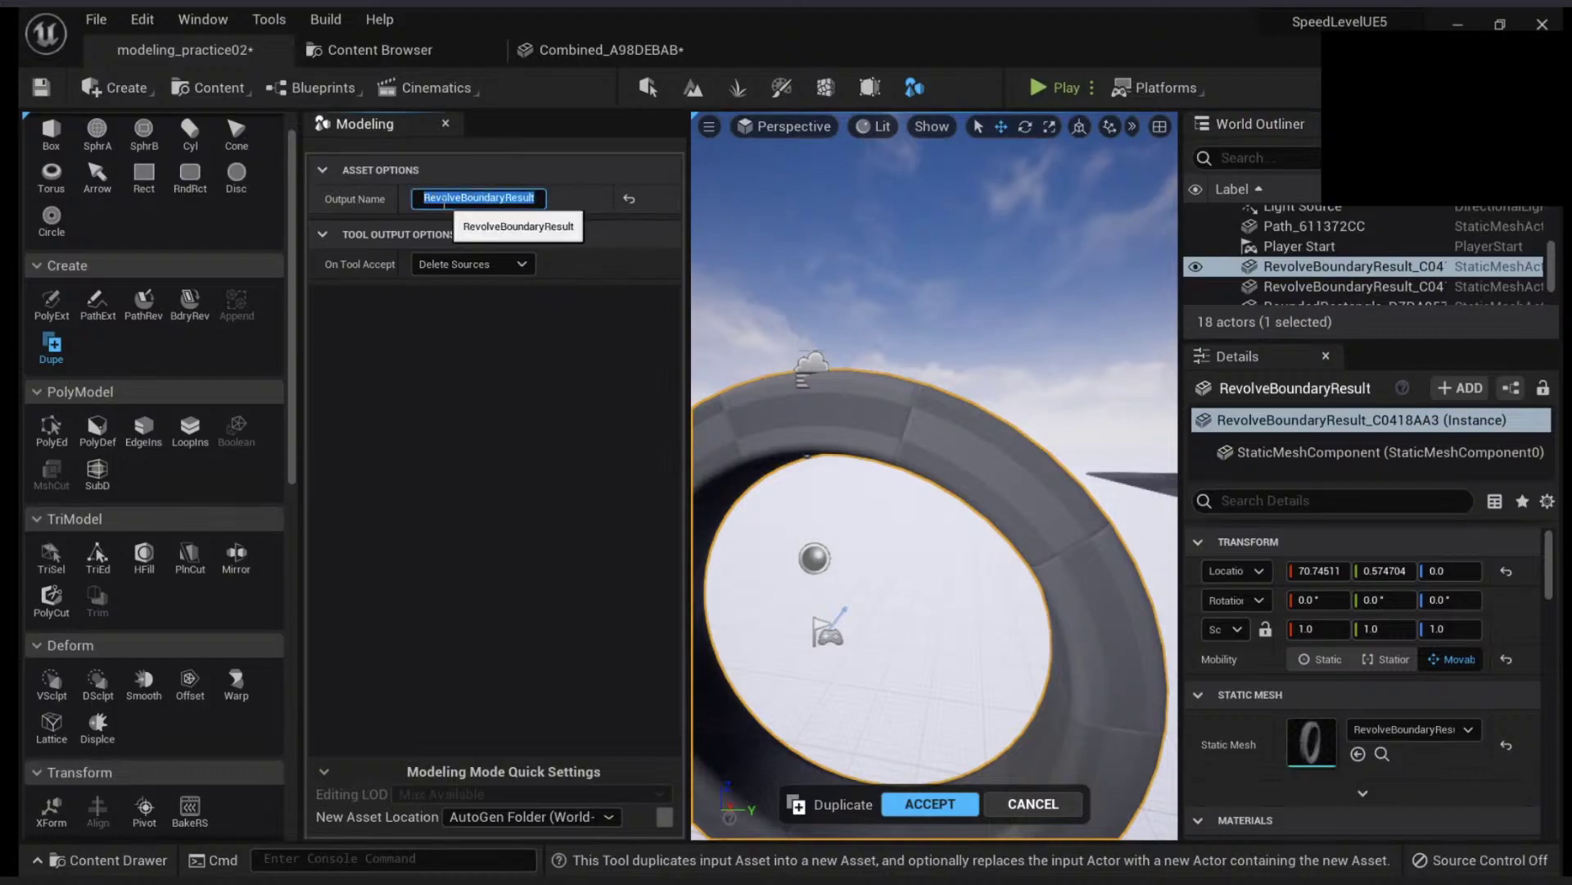
{"action": "type", "text": "MyNewMesh"}
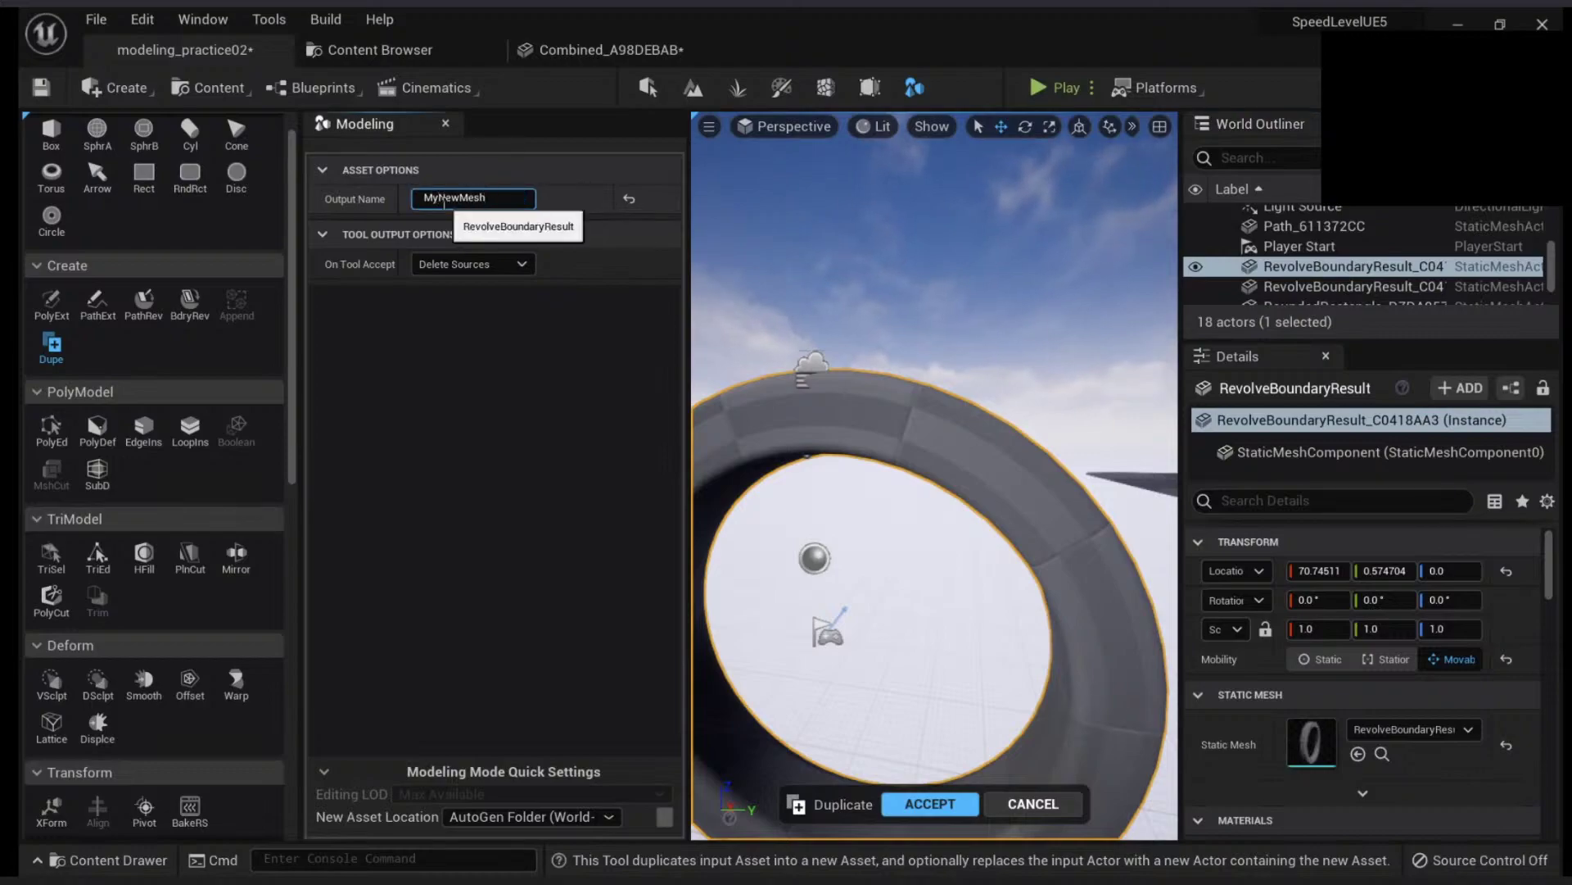
{"action": "left_click", "coordinate": [475, 263]}
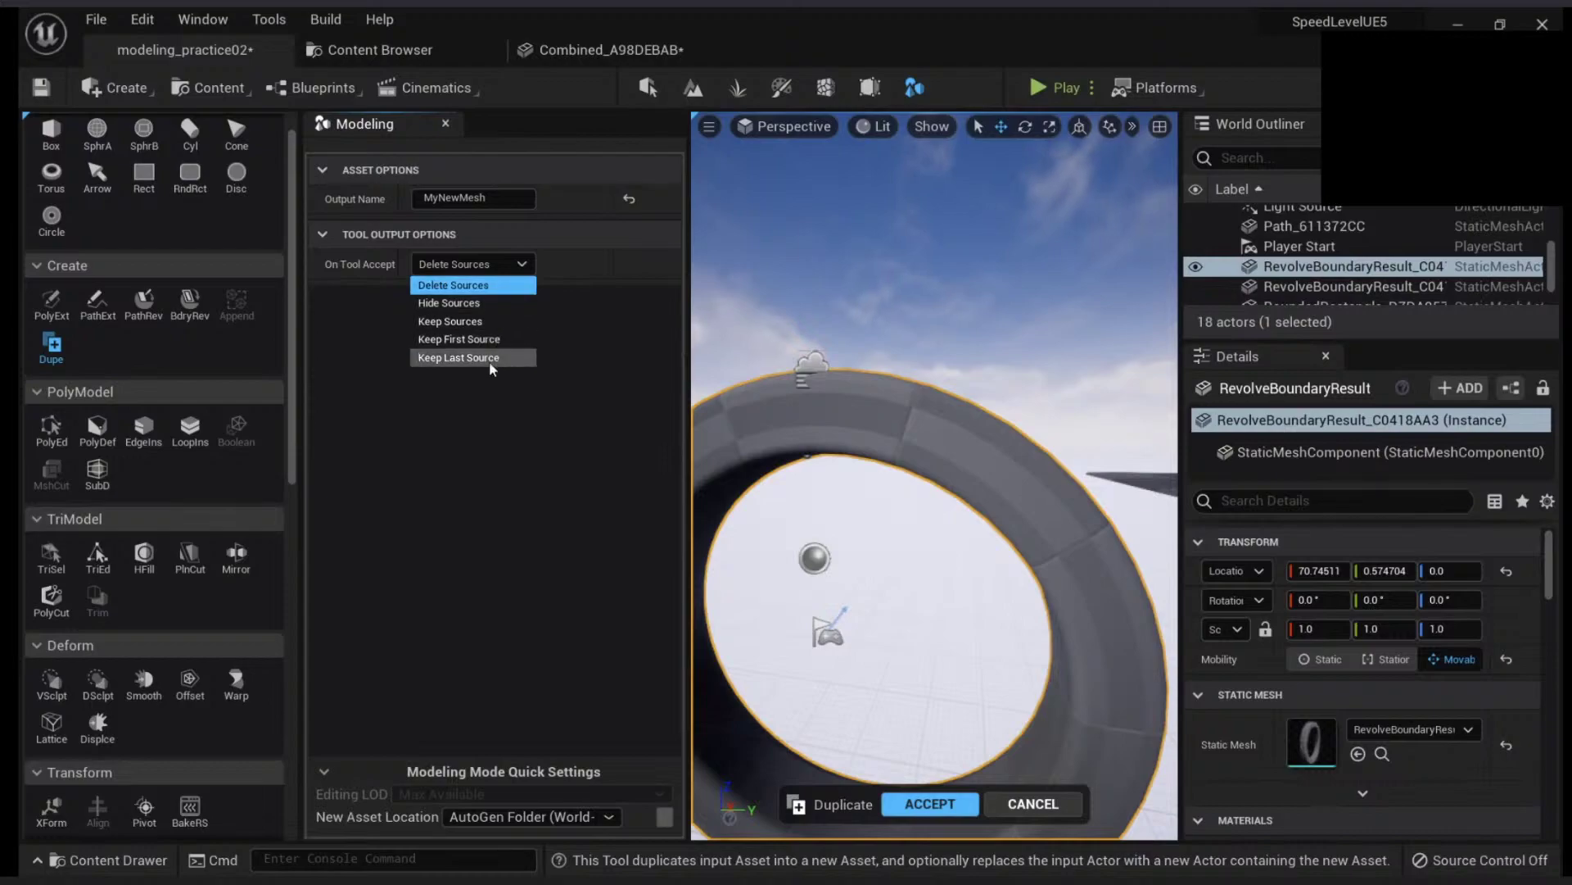
{"action": "left_click", "coordinate": [489, 284]}
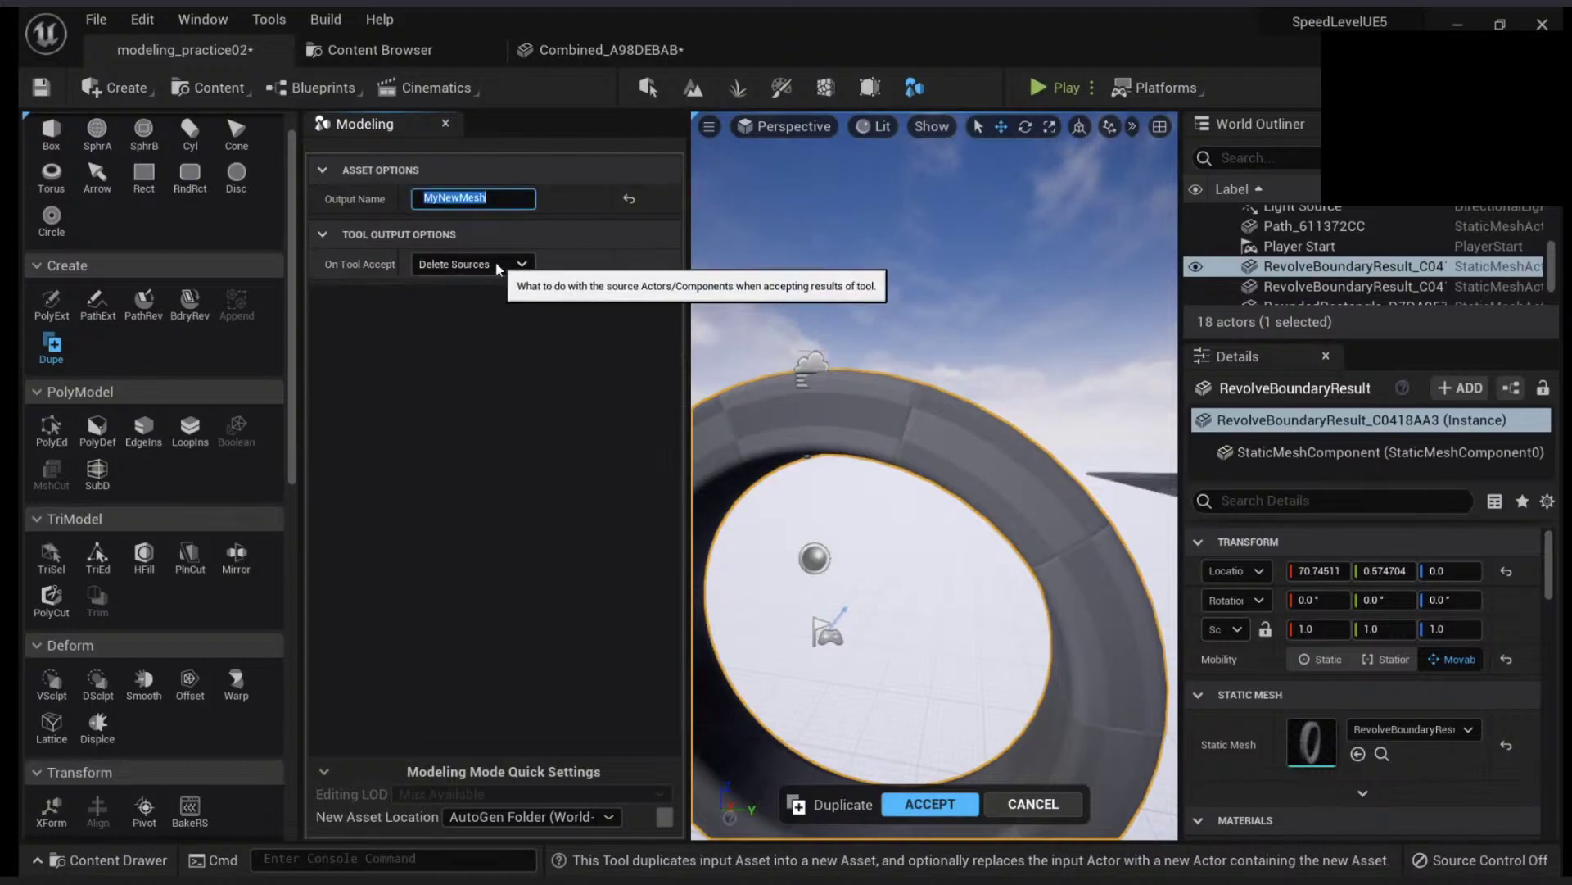
{"action": "left_click", "coordinate": [931, 807]}
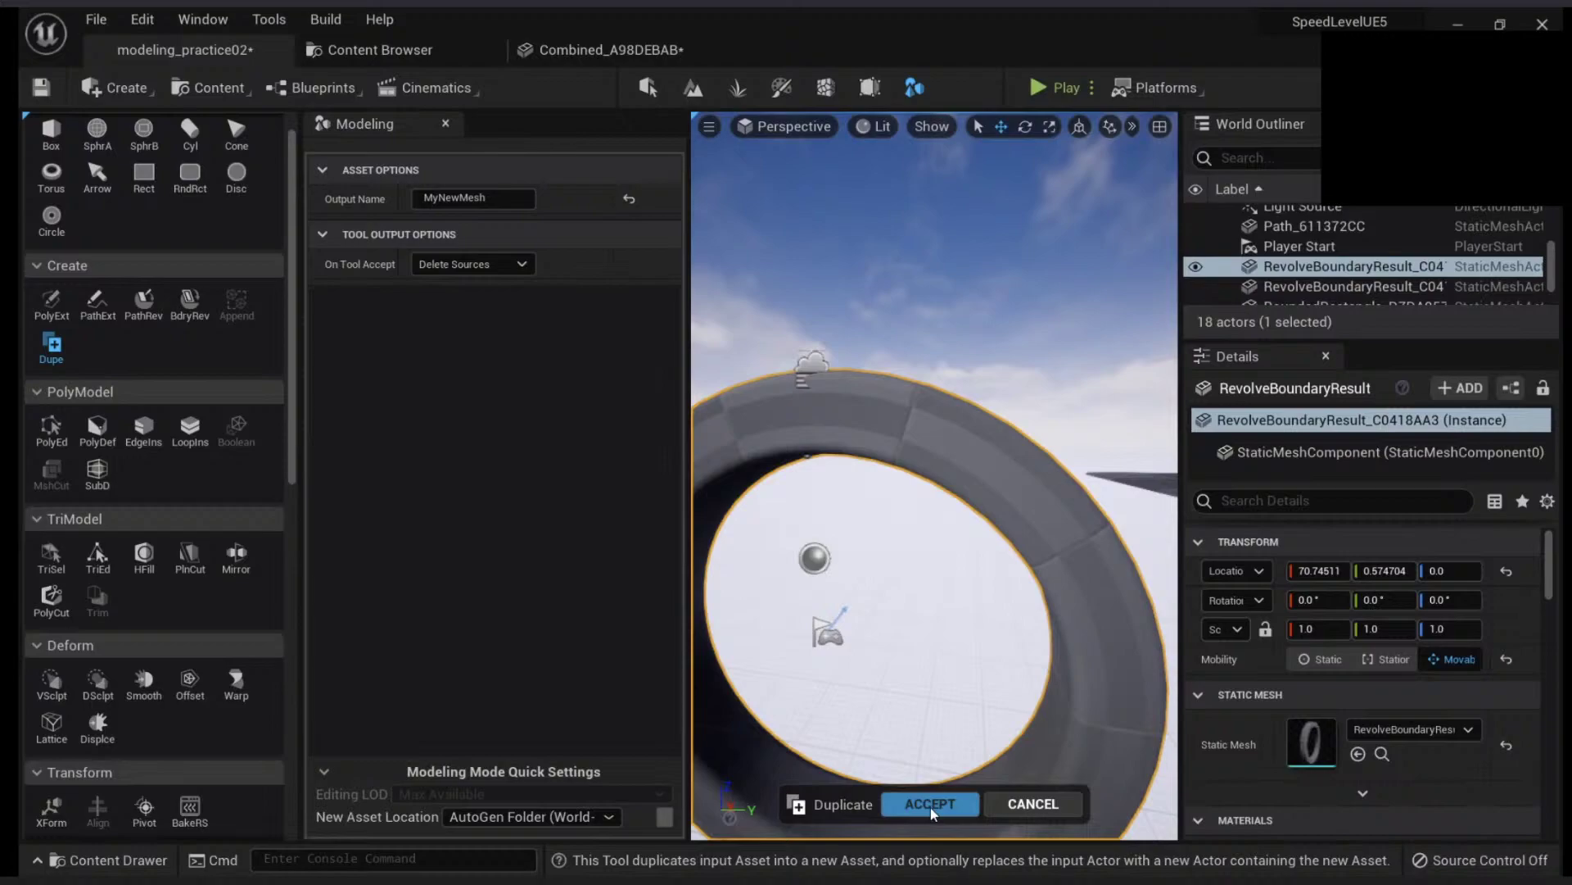
{"action": "key", "text": "Escape"}
{"action": "left_click", "coordinate": [915, 453]}
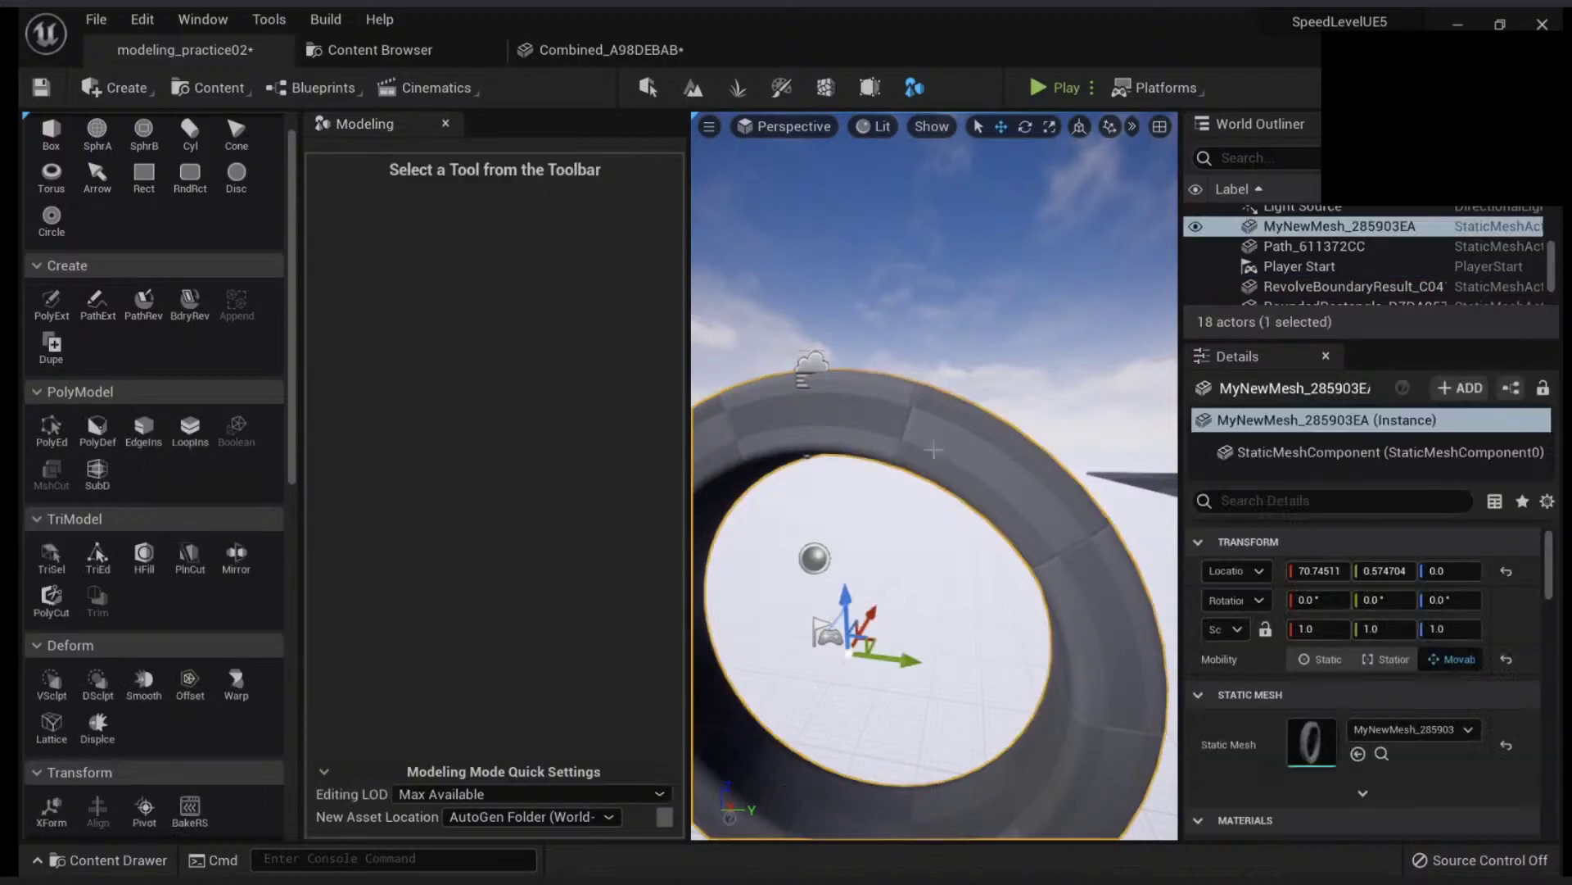
- Sculpt a pointed spike on top of the duplicated ring with the Vertex Sculpt tool and accept the result
{"action": "right_click_drag", "start_coordinate": [915, 453], "coordinate": [1015, 467]}
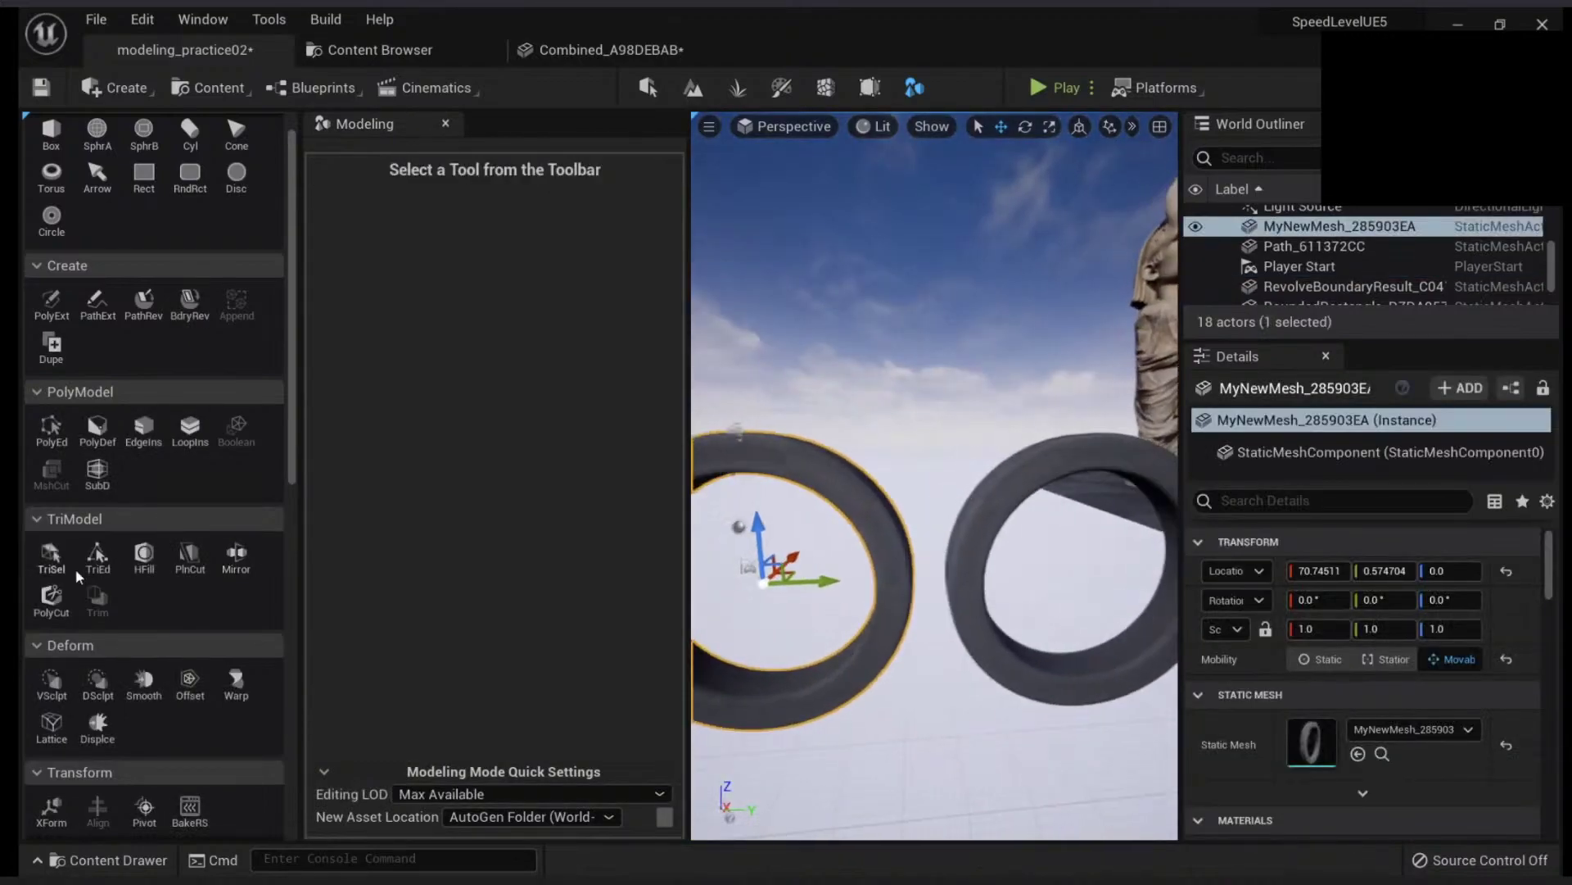
{"action": "scroll", "coordinate": [82, 577], "scroll_direction": "down", "scroll_amount": 5}
{"action": "scroll", "coordinate": [86, 680], "scroll_direction": "down", "scroll_amount": 2}
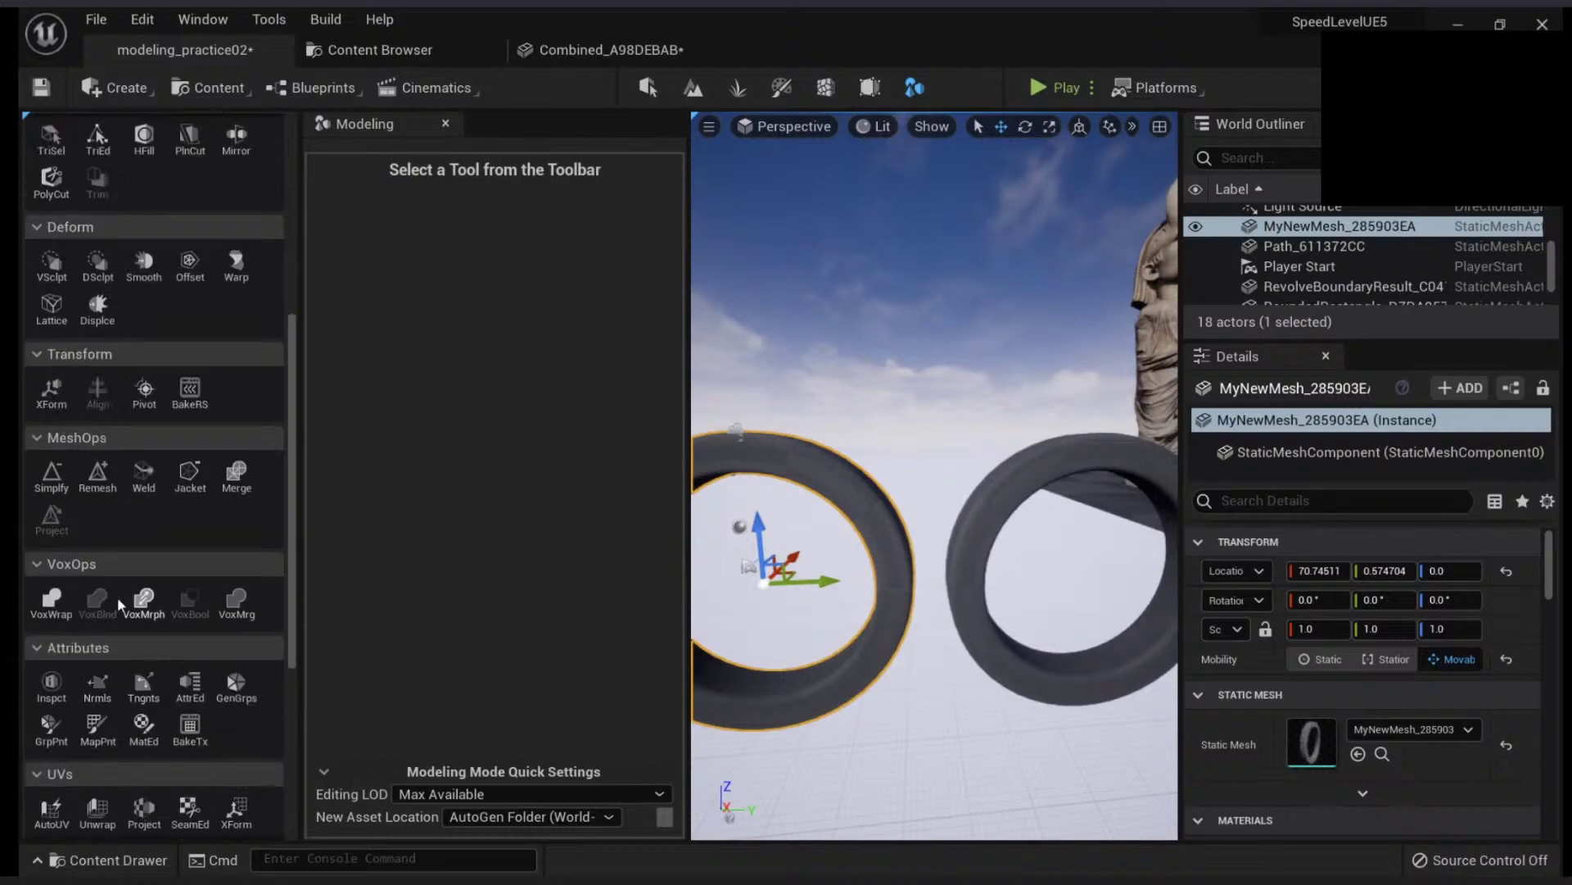
{"action": "left_click", "coordinate": [61, 264]}
{"action": "left_click_drag", "start_coordinate": [783, 455], "coordinate": [821, 352]}
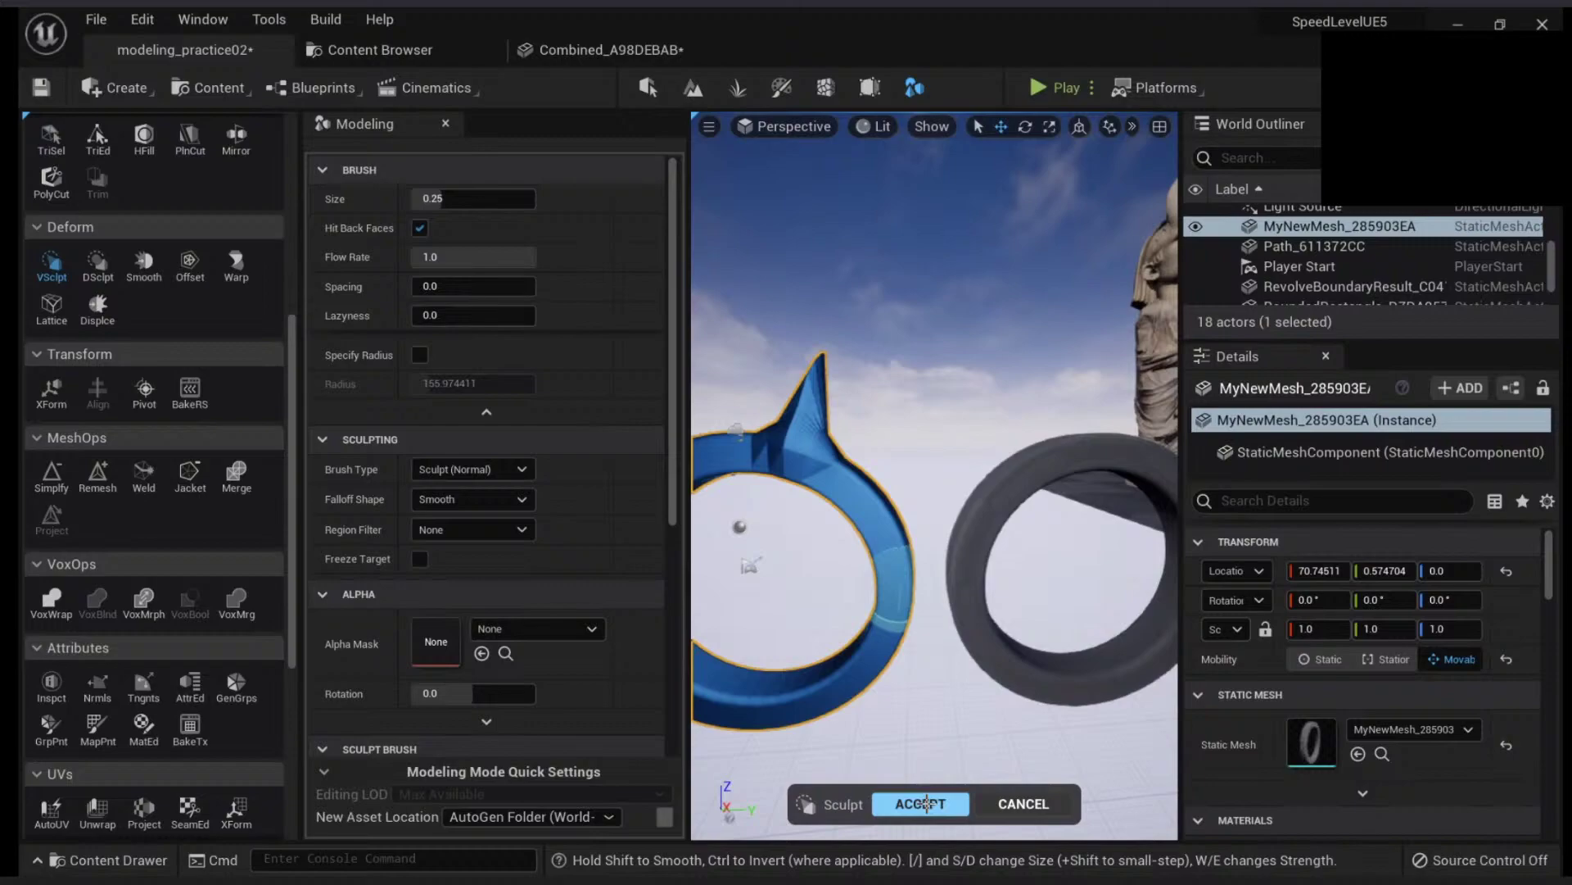
{"action": "left_click", "coordinate": [923, 803]}
- Compare the spiked ring with the other ring, locate its mesh asset in the Content Browser, and return to the level
{"action": "right_click_drag", "start_coordinate": [872, 526], "coordinate": [963, 398]}
{"action": "left_click", "coordinate": [946, 473]}
{"action": "right_click_drag", "start_coordinate": [941, 470], "coordinate": [800, 527]}
{"action": "left_click", "coordinate": [800, 527]}
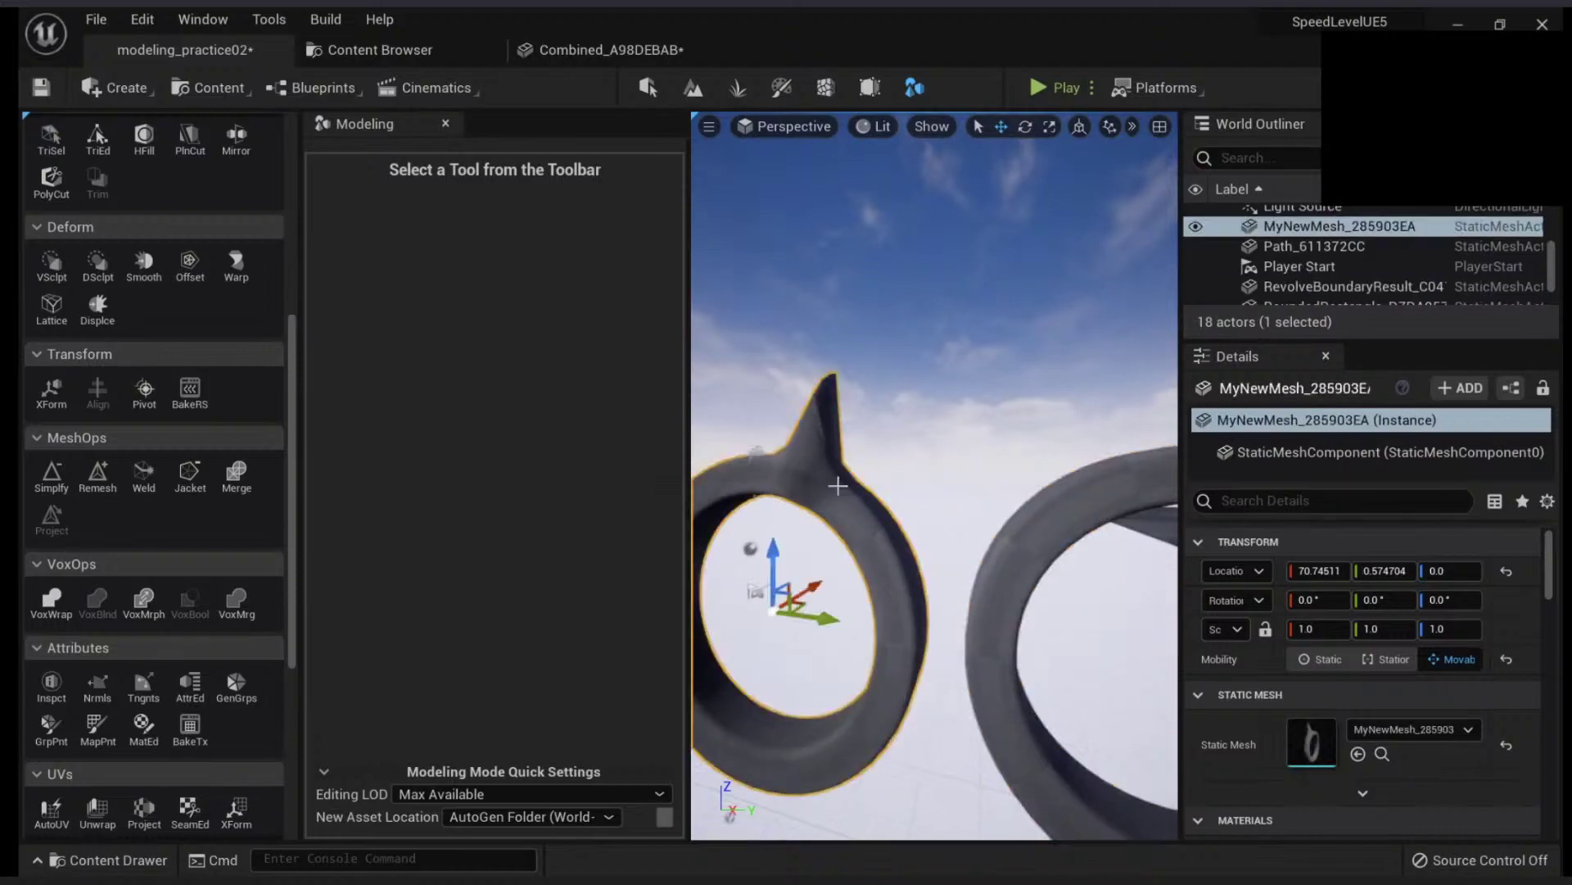
{"action": "left_click", "coordinate": [1385, 755]}
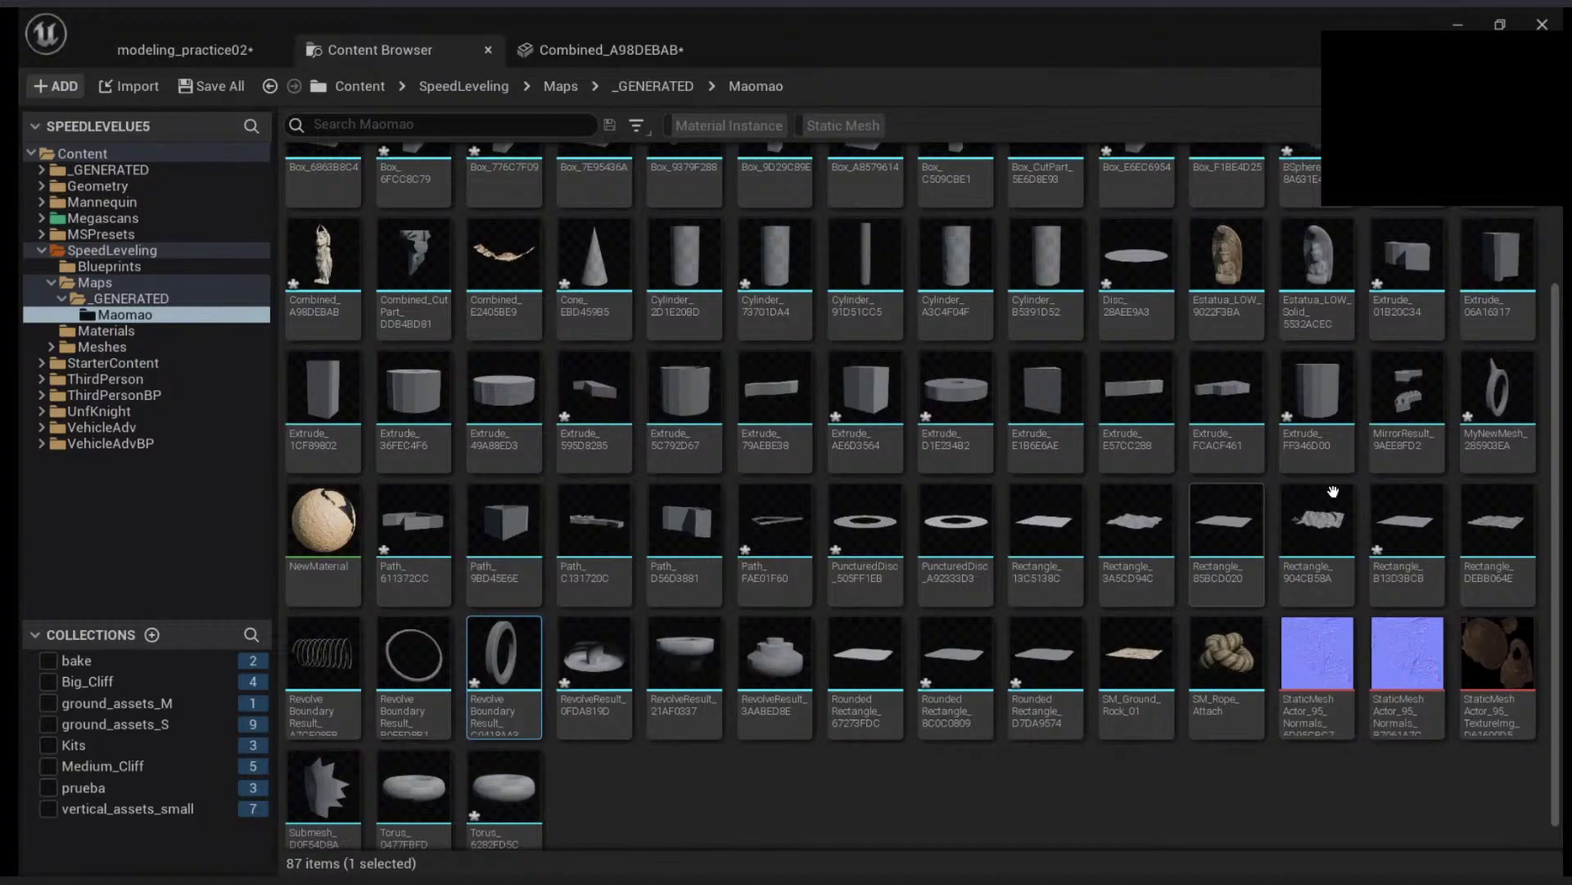
{"action": "left_click", "coordinate": [204, 52]}
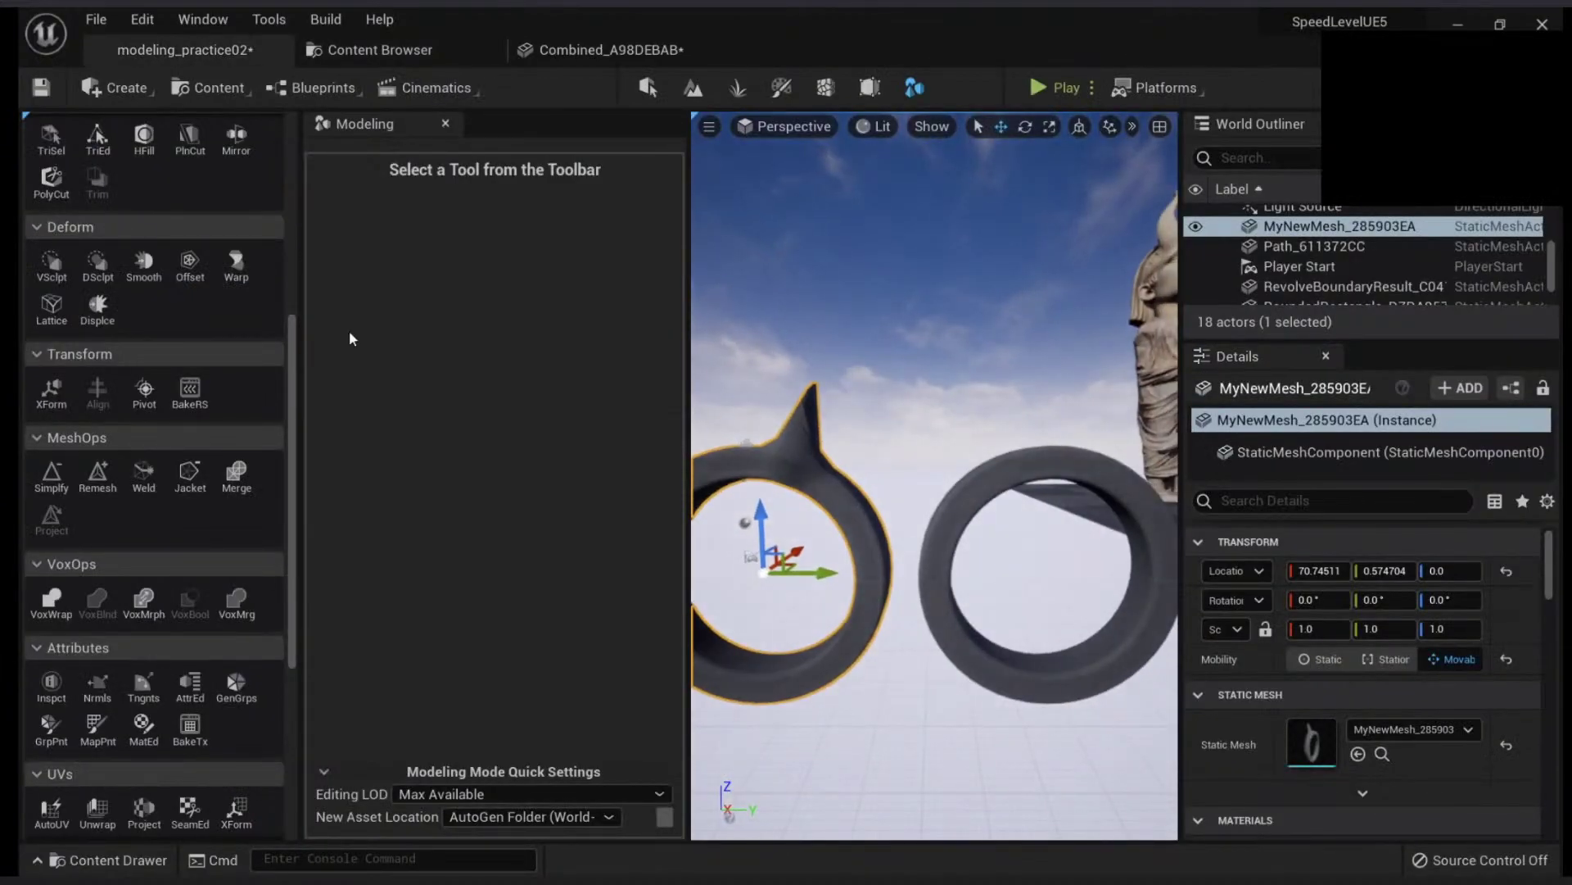
- Select both rings, the spiked one first, and start the Append tool on them
{"action": "scroll", "coordinate": [213, 451], "scroll_direction": "up", "scroll_amount": 5}
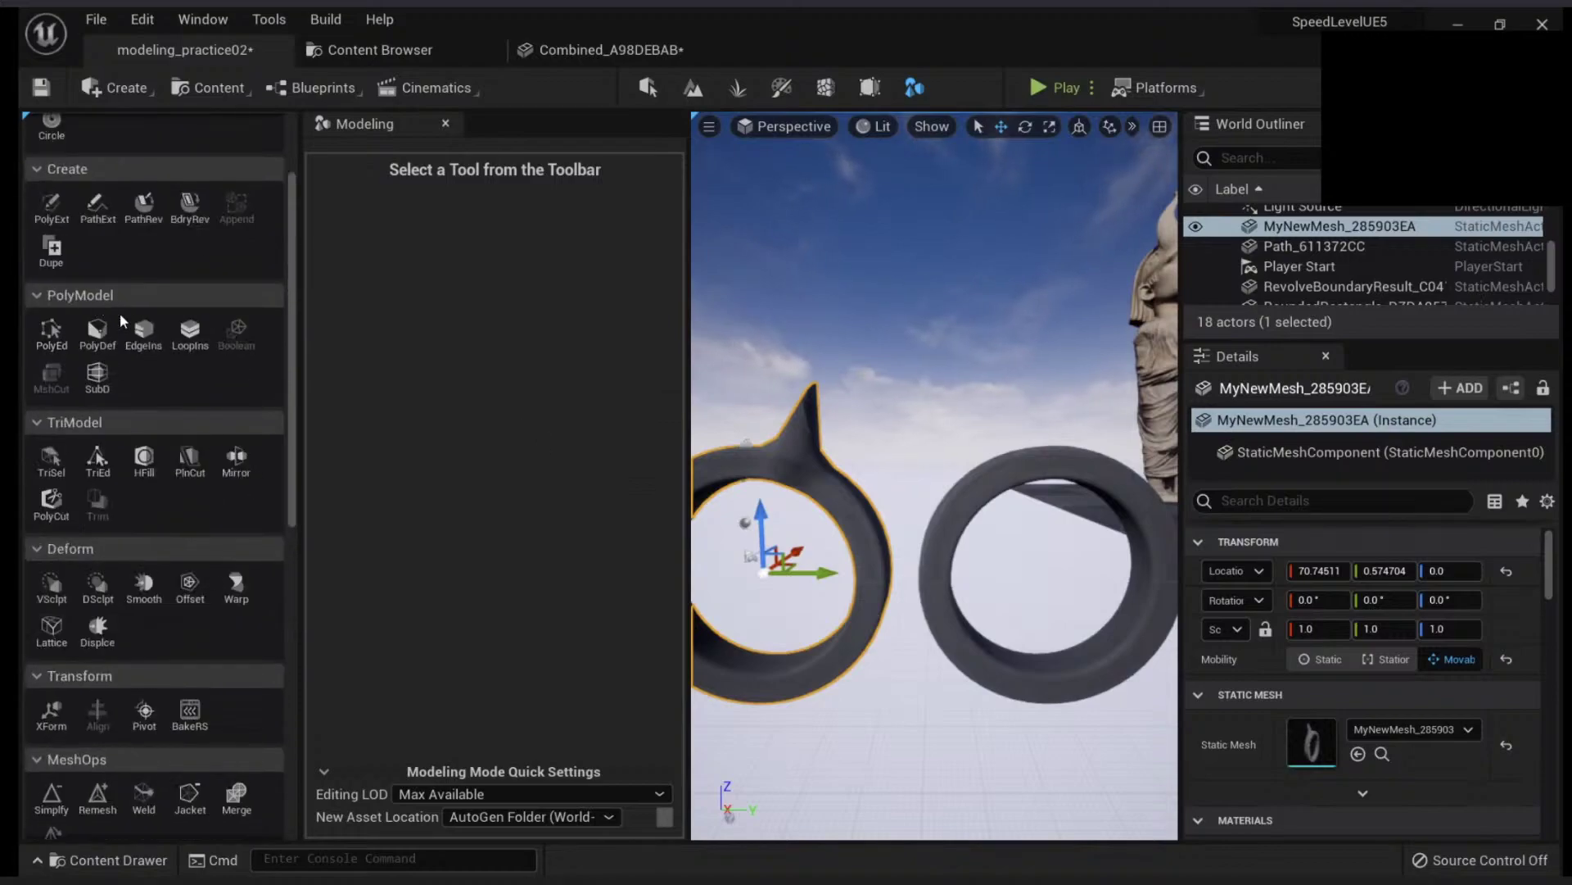
{"action": "scroll", "coordinate": [119, 313], "scroll_direction": "up", "scroll_amount": 2}
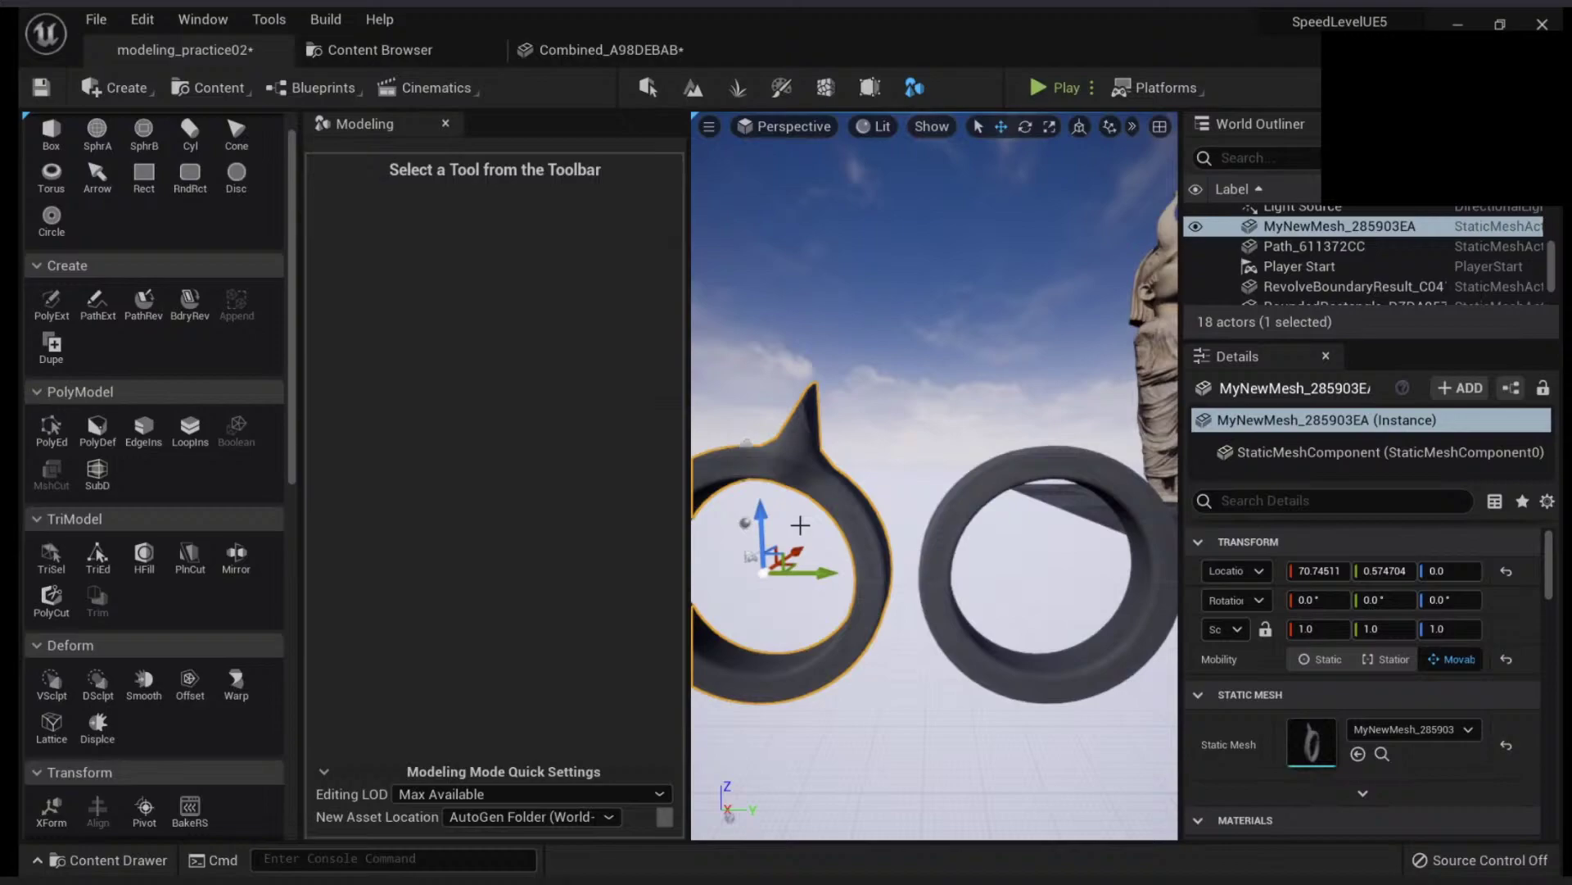
{"action": "right_click_drag", "start_coordinate": [828, 480], "coordinate": [877, 486]}
{"action": "left_click", "coordinate": [996, 460], "text": "ctrl"}
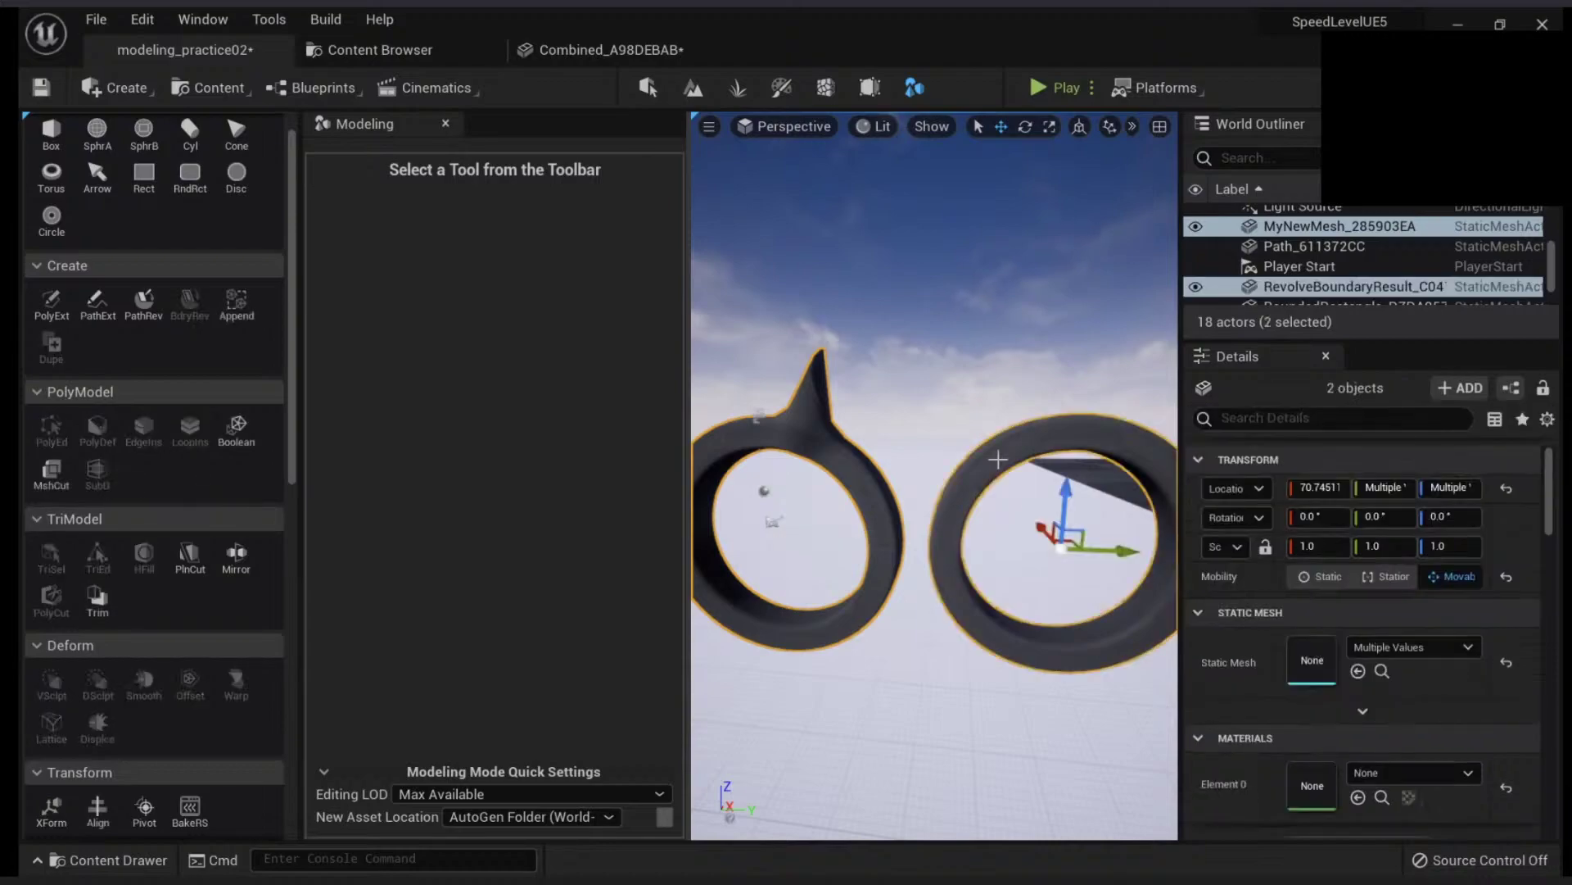
{"action": "left_click", "coordinate": [841, 460]}
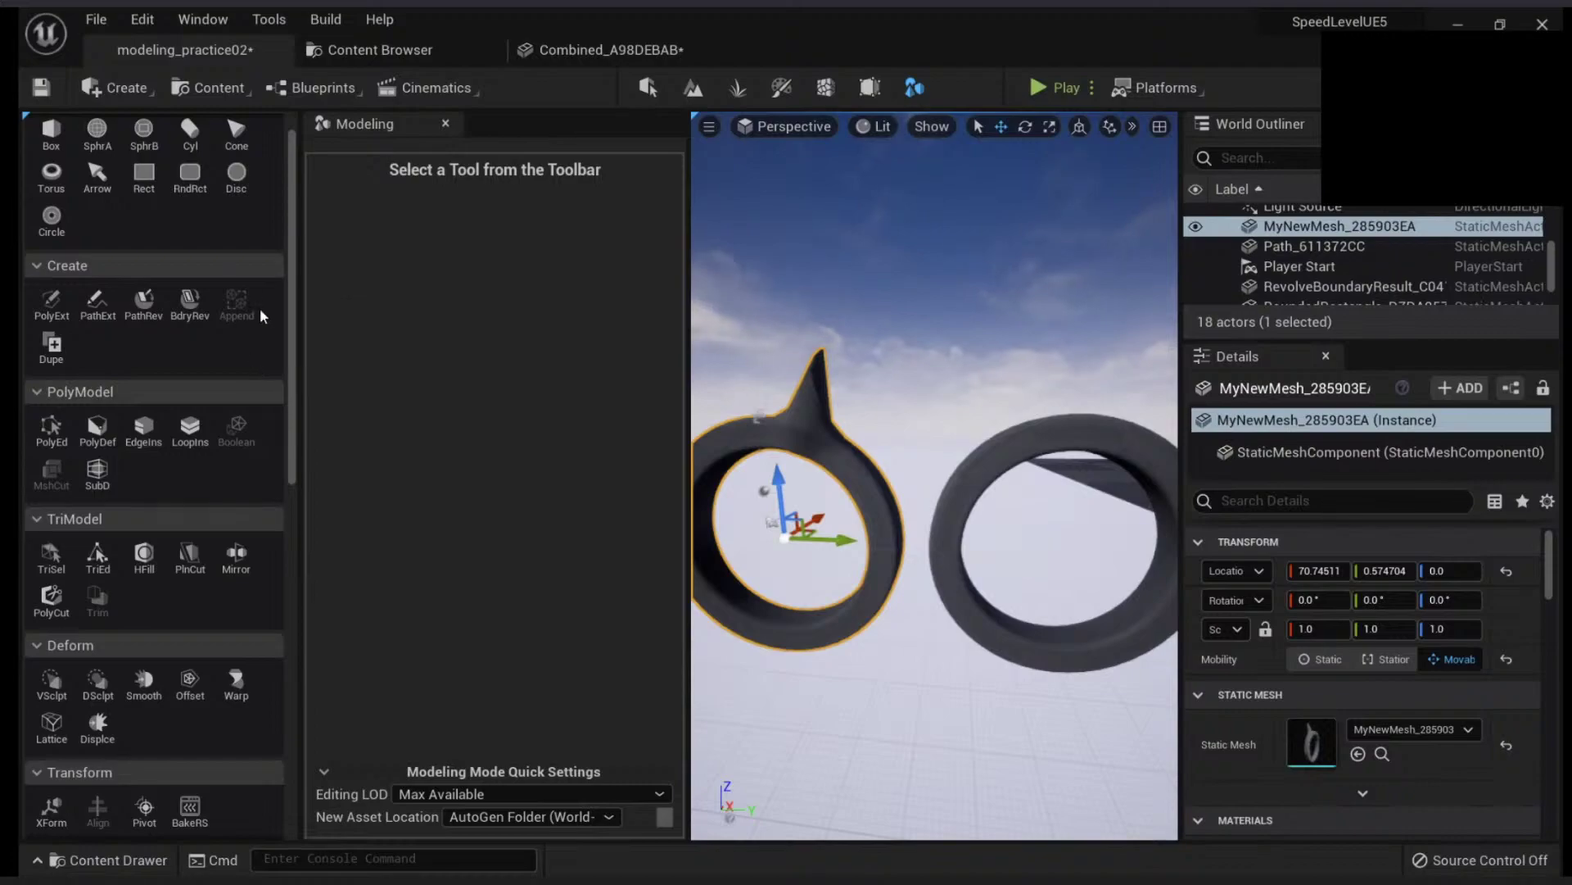
{"action": "right_click_drag", "start_coordinate": [992, 546], "coordinate": [985, 443]}
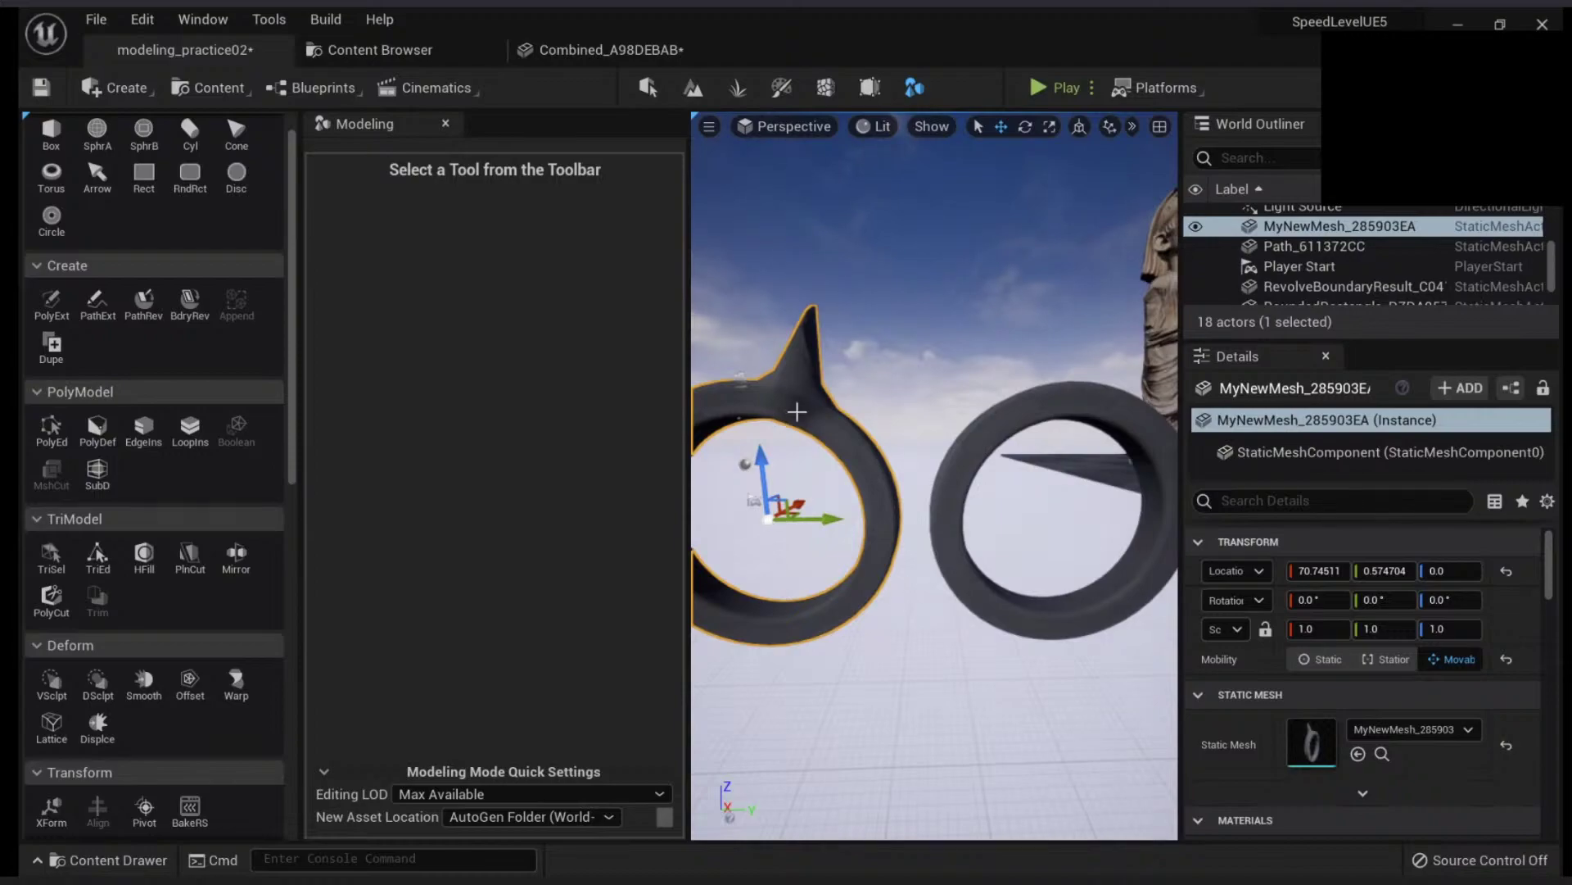
{"action": "left_click", "coordinate": [1027, 415], "text": "ctrl"}
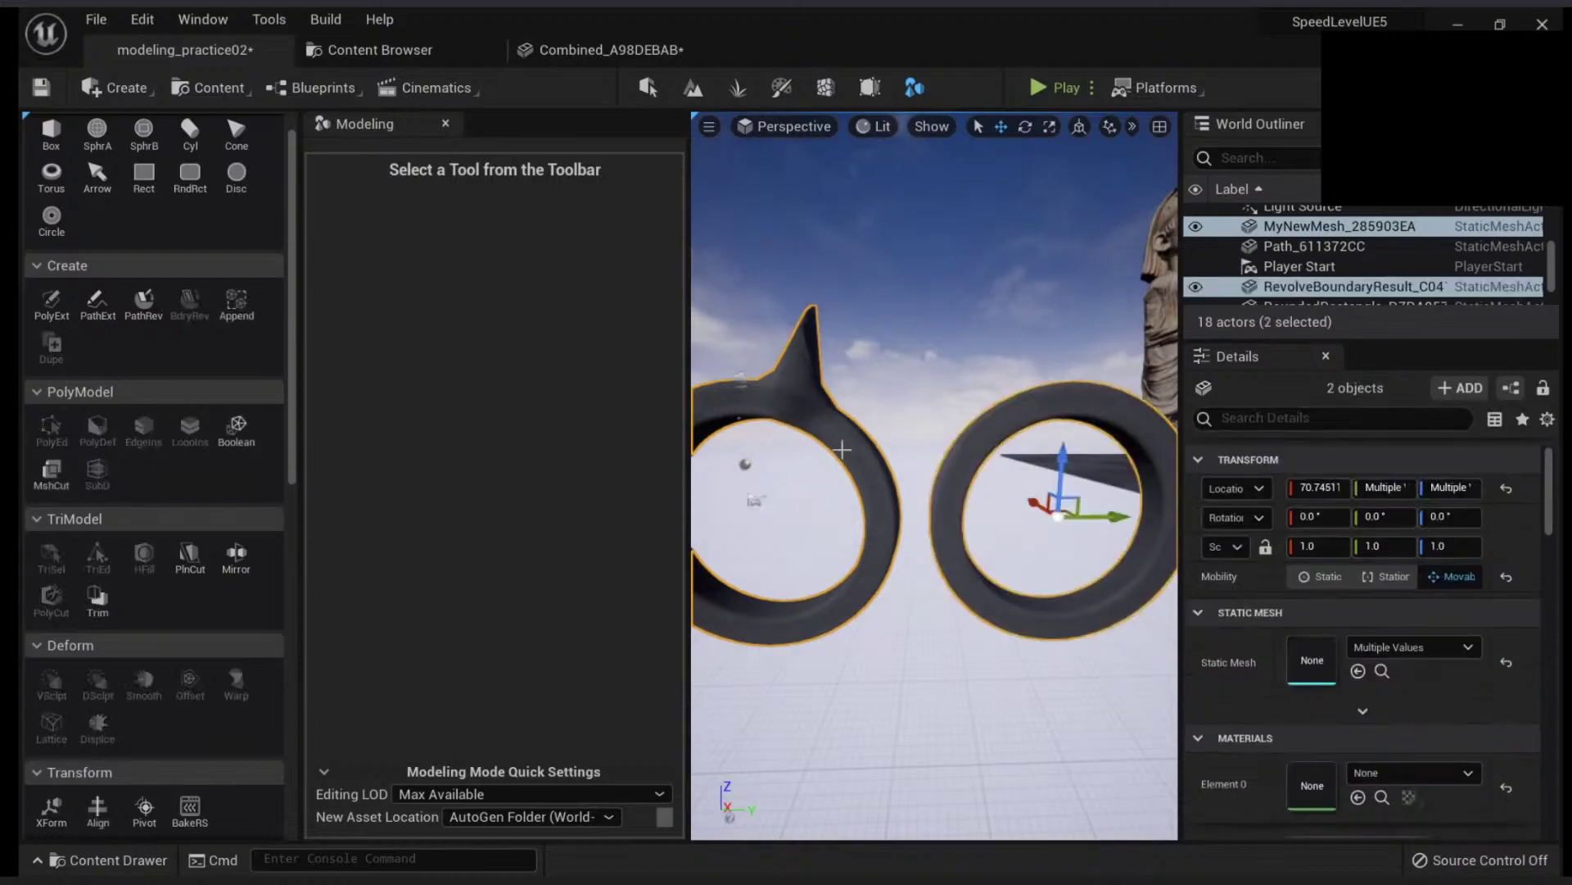
{"action": "left_click", "coordinate": [236, 308]}
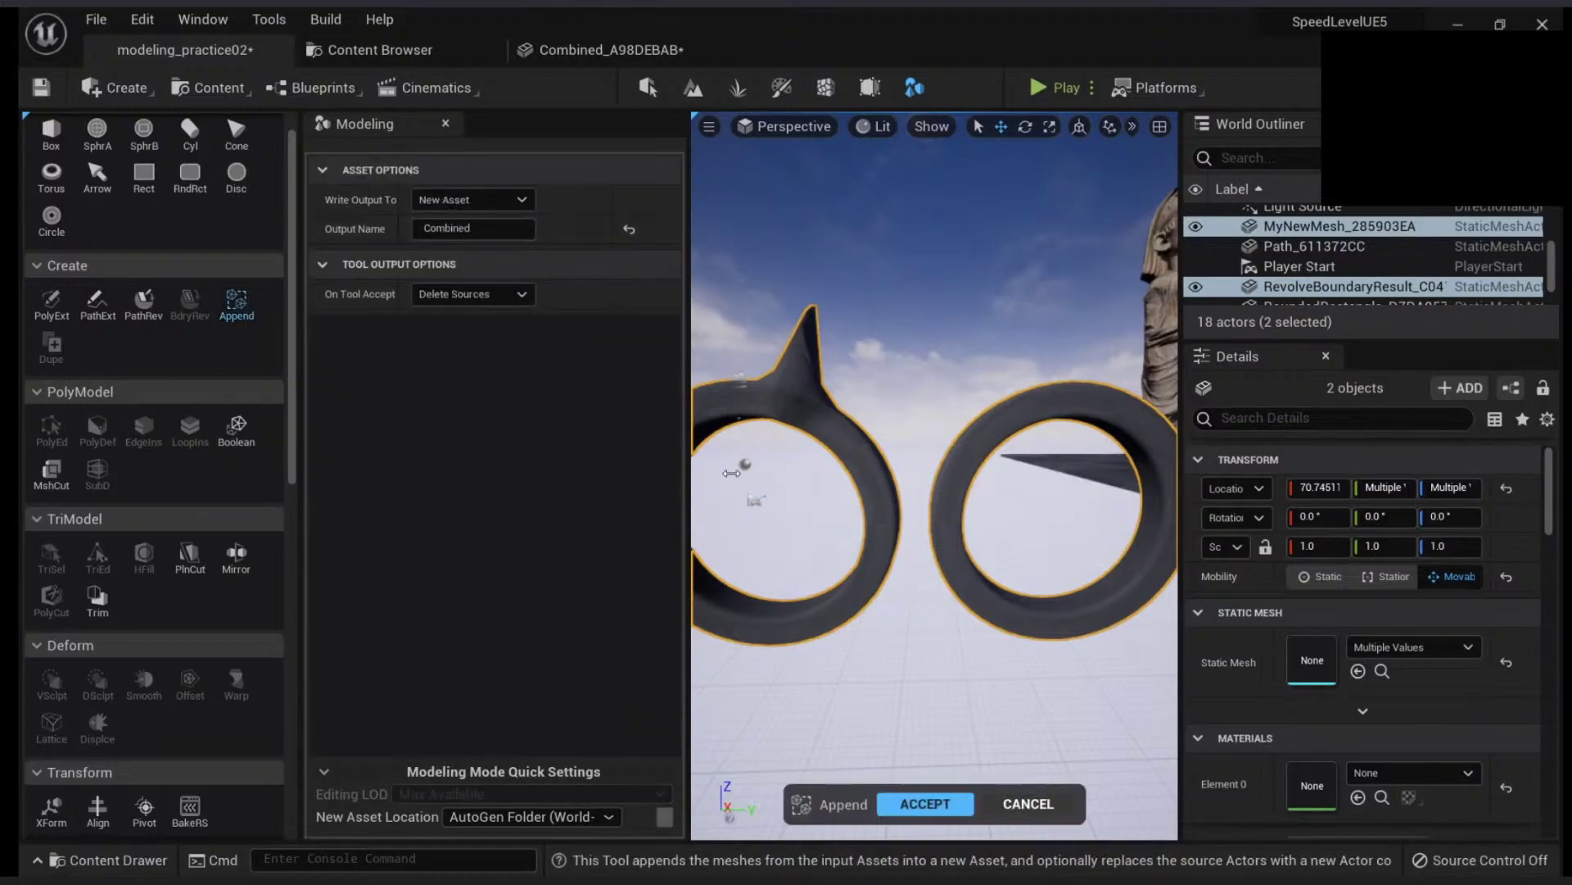
{"action": "mouse_move", "coordinate": [934, 475]}
{"action": "right_mouse_down"}
{"action": "mouse_move", "coordinate": [900, 475]}
{"action": "mouse_move", "coordinate": [950, 483]}
{"action": "mouse_move", "coordinate": [917, 467]}
{"action": "right_mouse_up"}
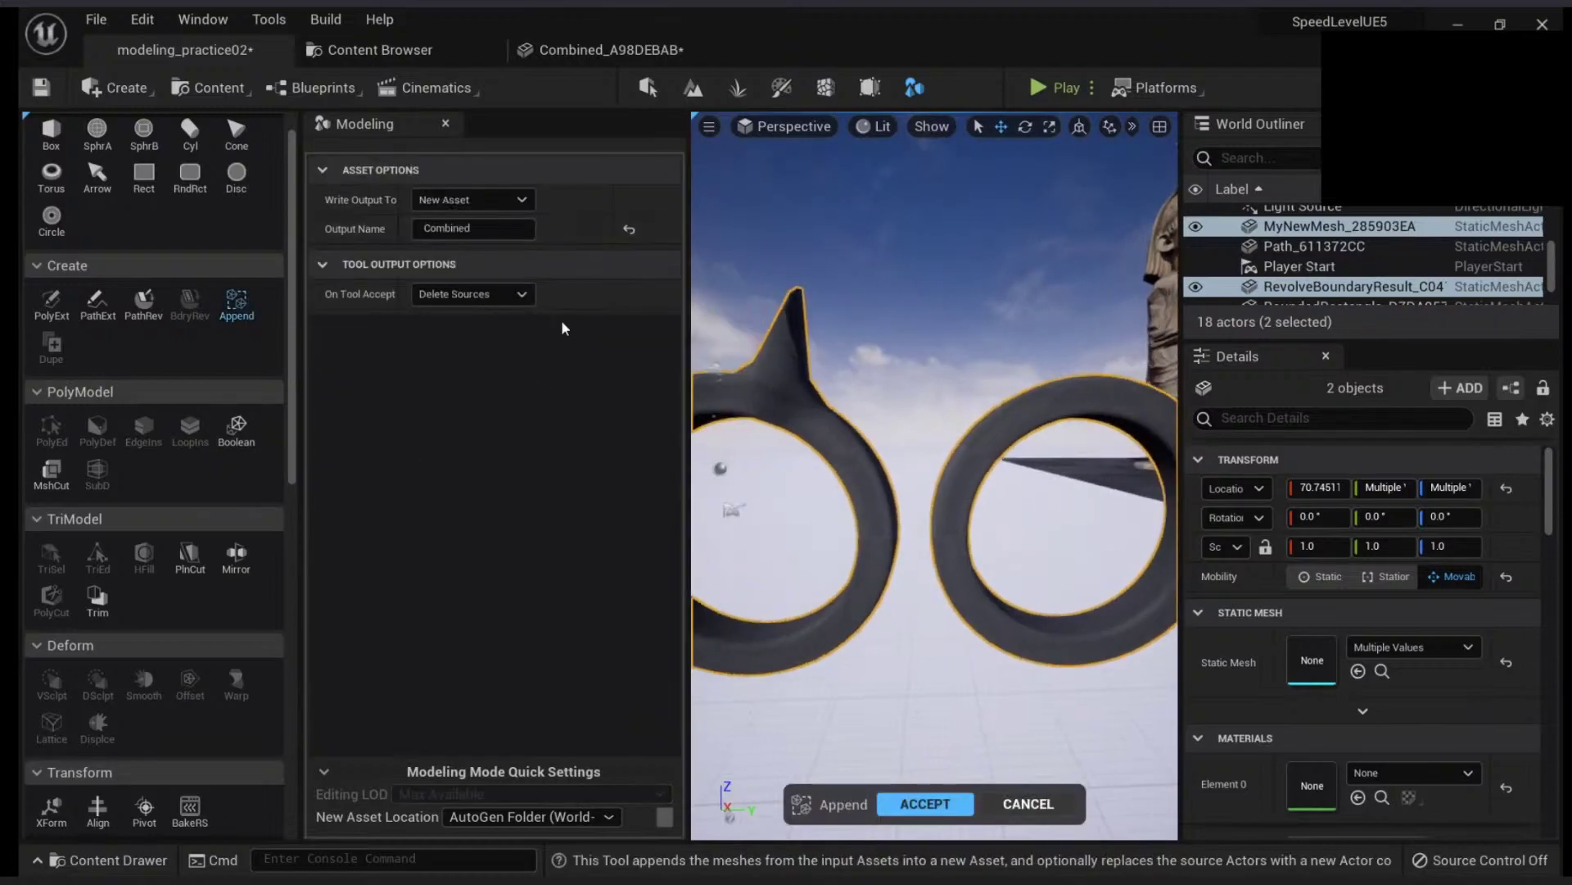
- Try First Input Asset as the append output target and switch back to New Asset
{"action": "left_click", "coordinate": [522, 201]}
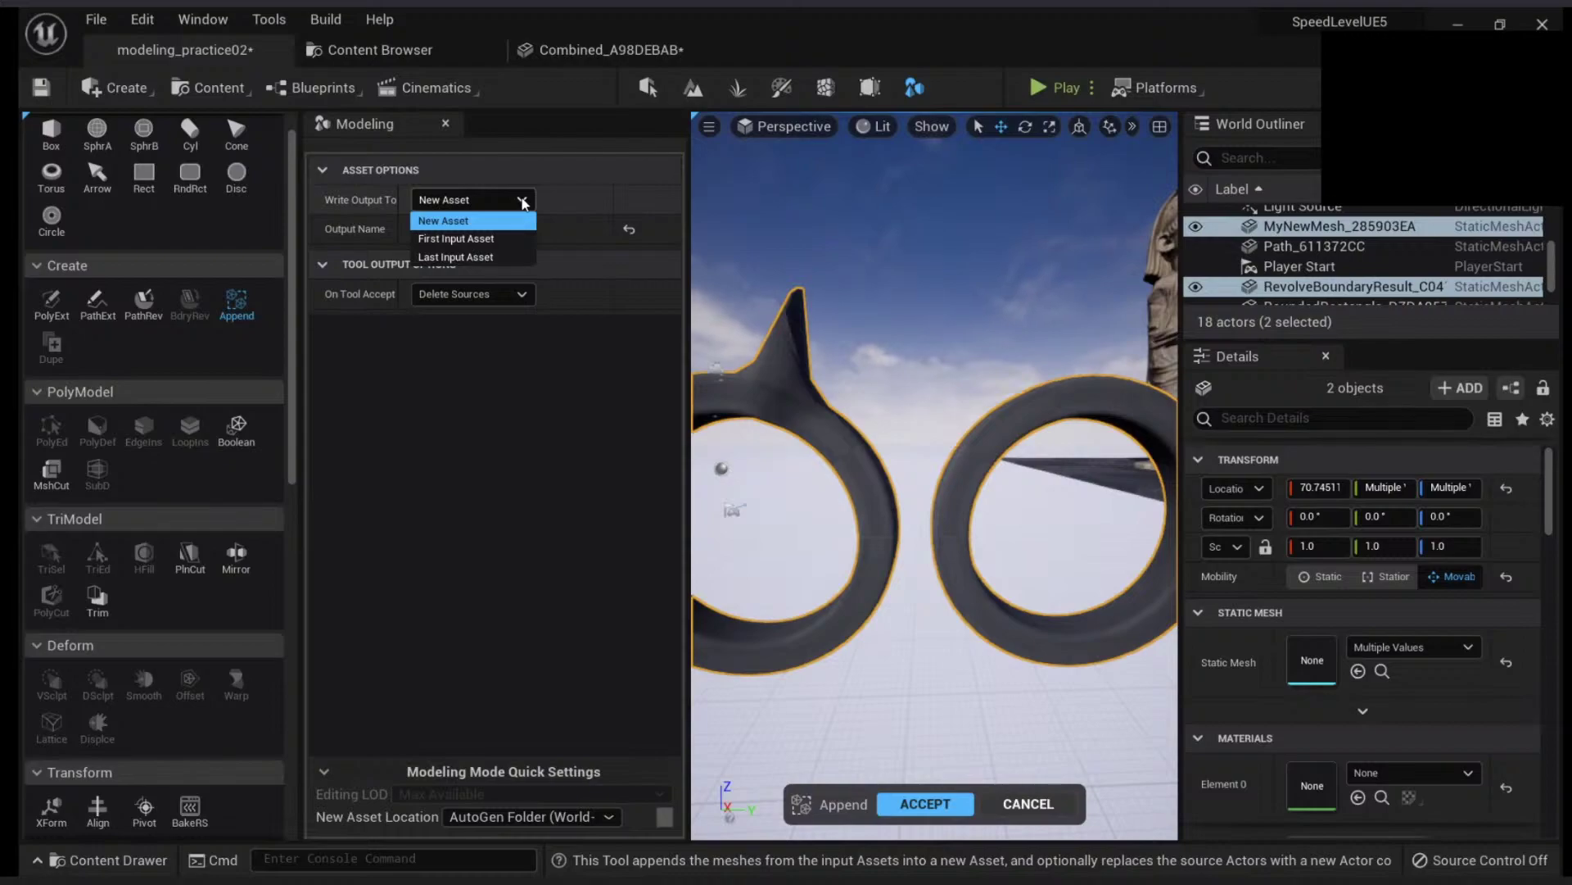
{"action": "left_click", "coordinate": [458, 238]}
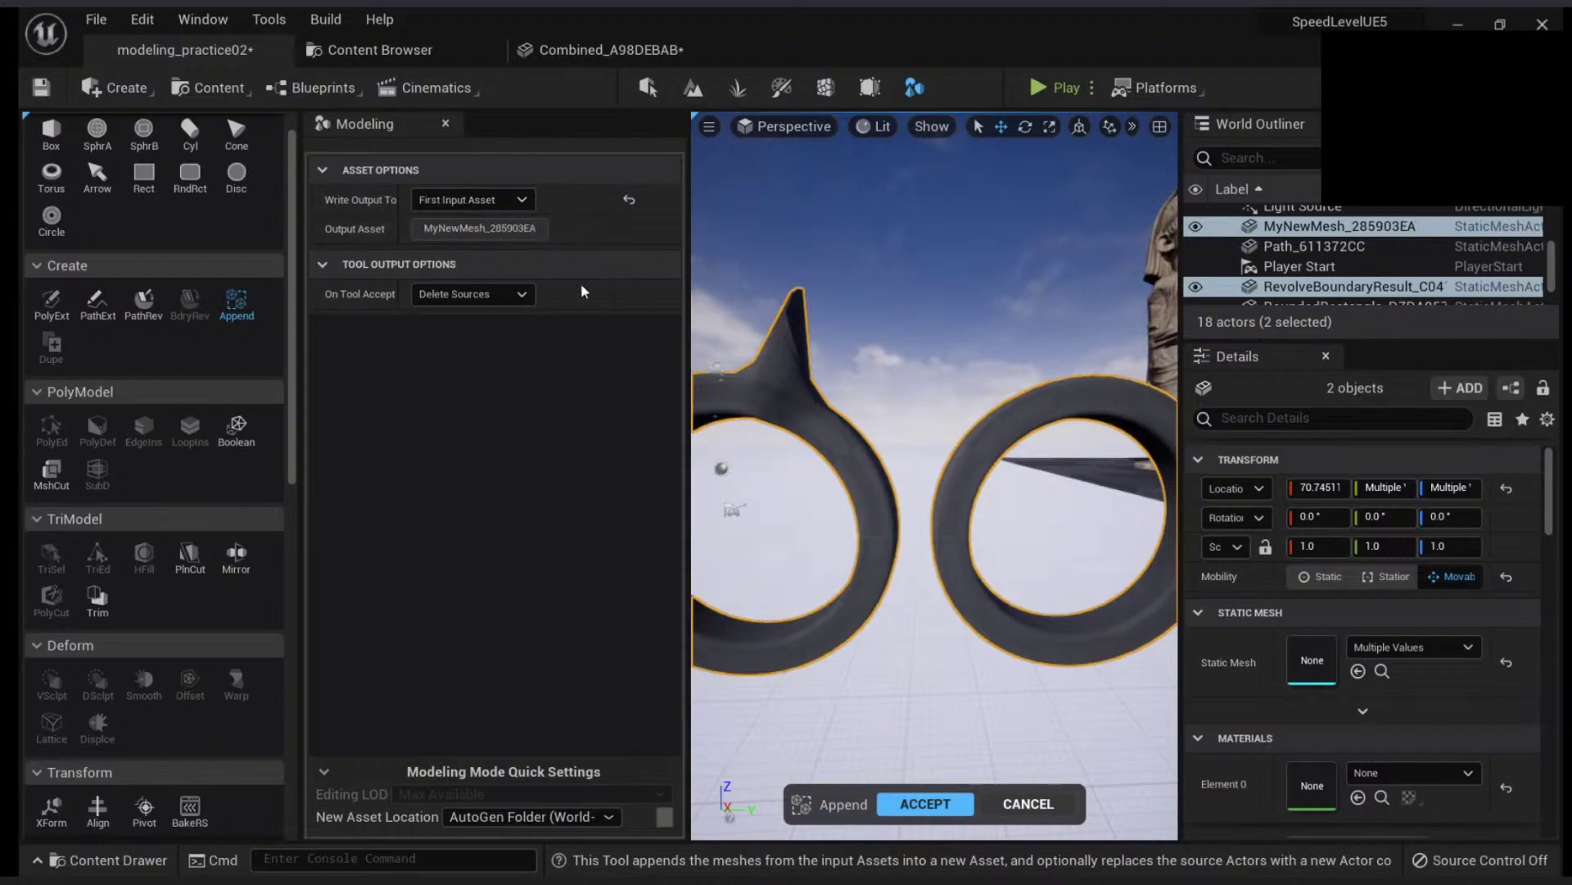
{"action": "right_click_drag", "start_coordinate": [774, 312], "coordinate": [748, 312]}
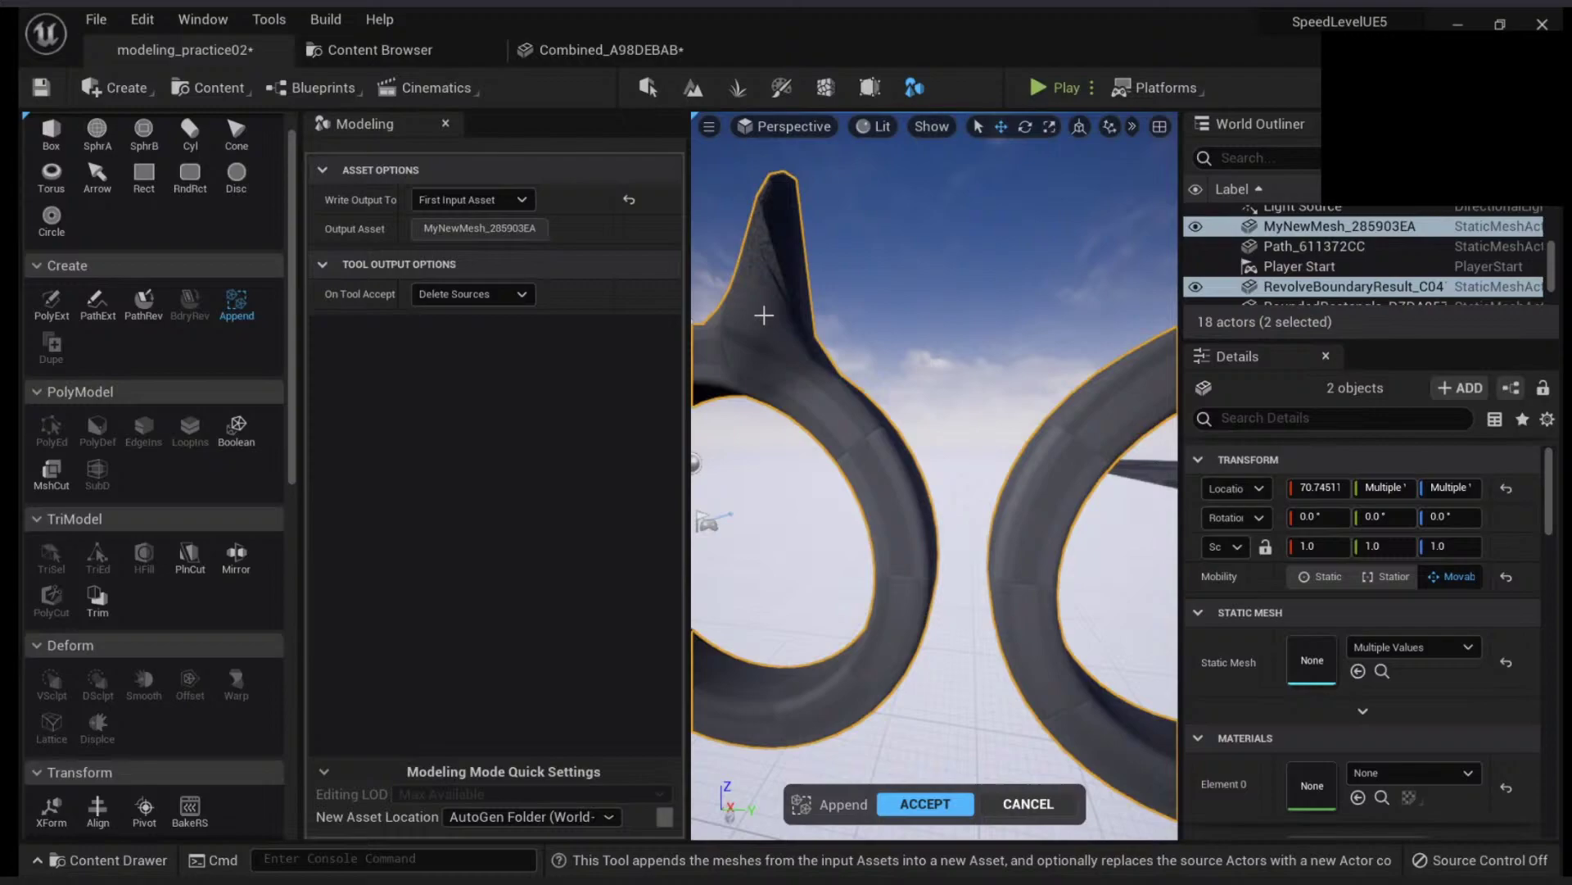
{"action": "left_click", "coordinate": [490, 200]}
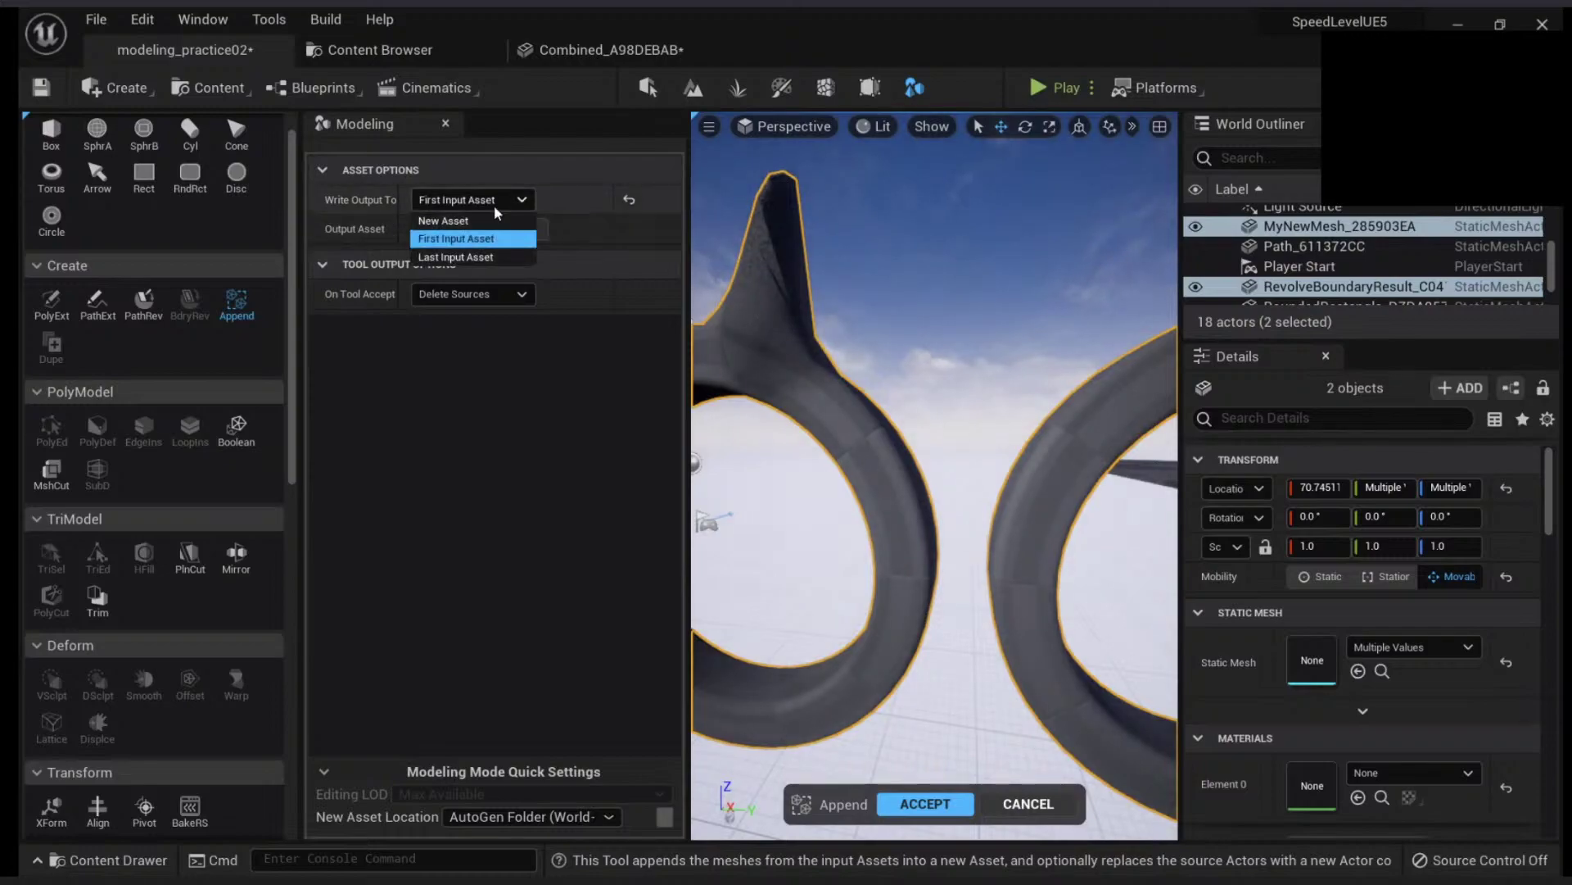
{"action": "left_click", "coordinate": [443, 221]}
- Name the appended output NewCombined, set the on-accept option to Keep Sources, and accept the append
{"action": "left_click", "coordinate": [500, 228]}
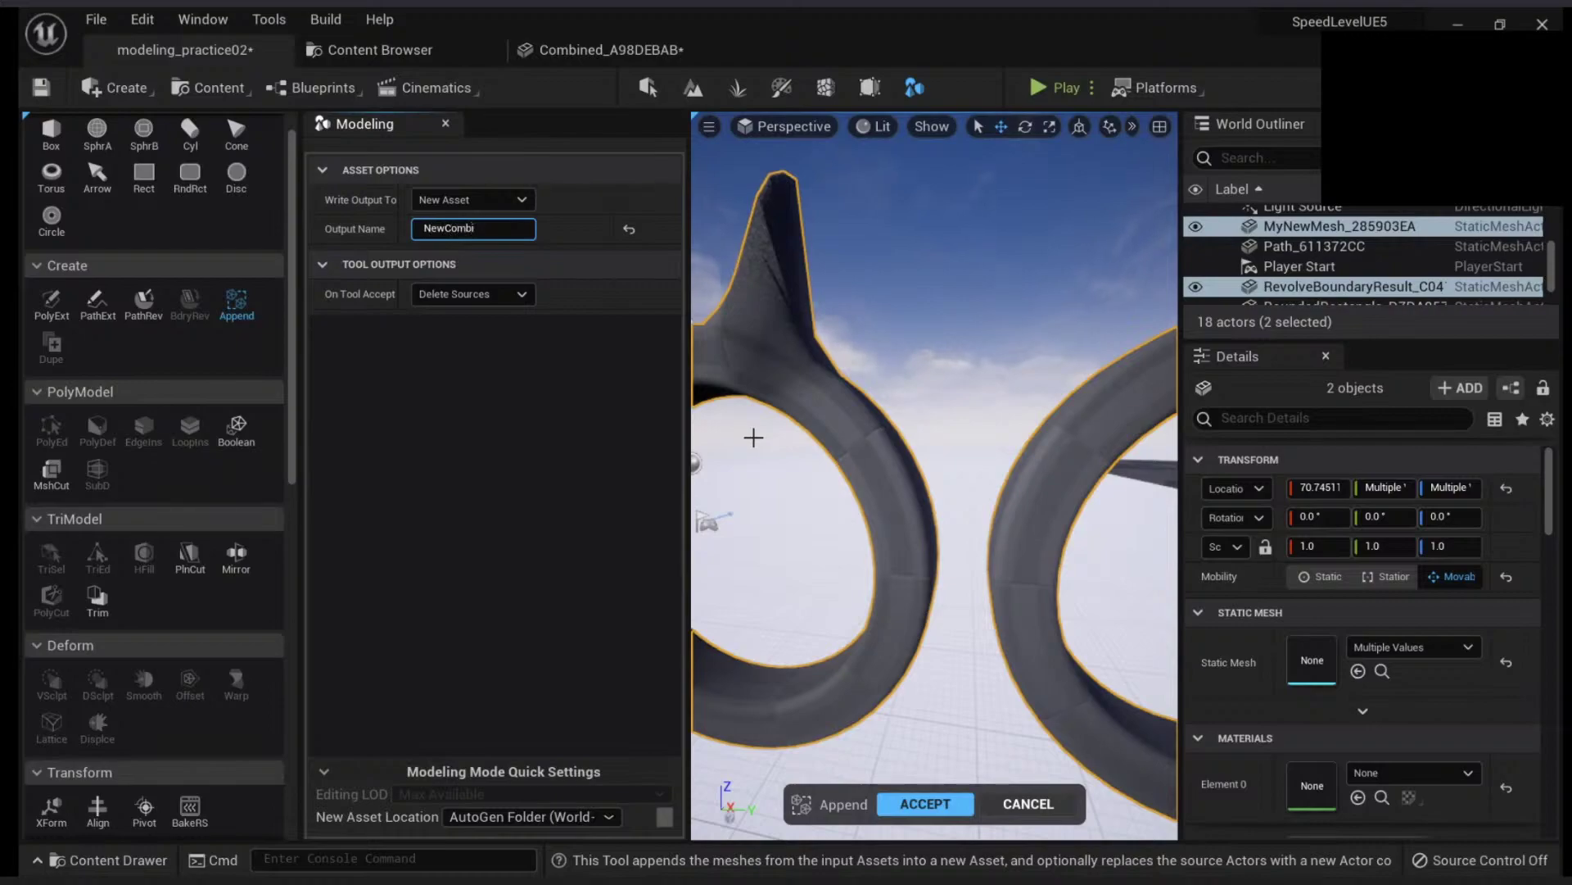
{"action": "left_click", "coordinate": [508, 304]}
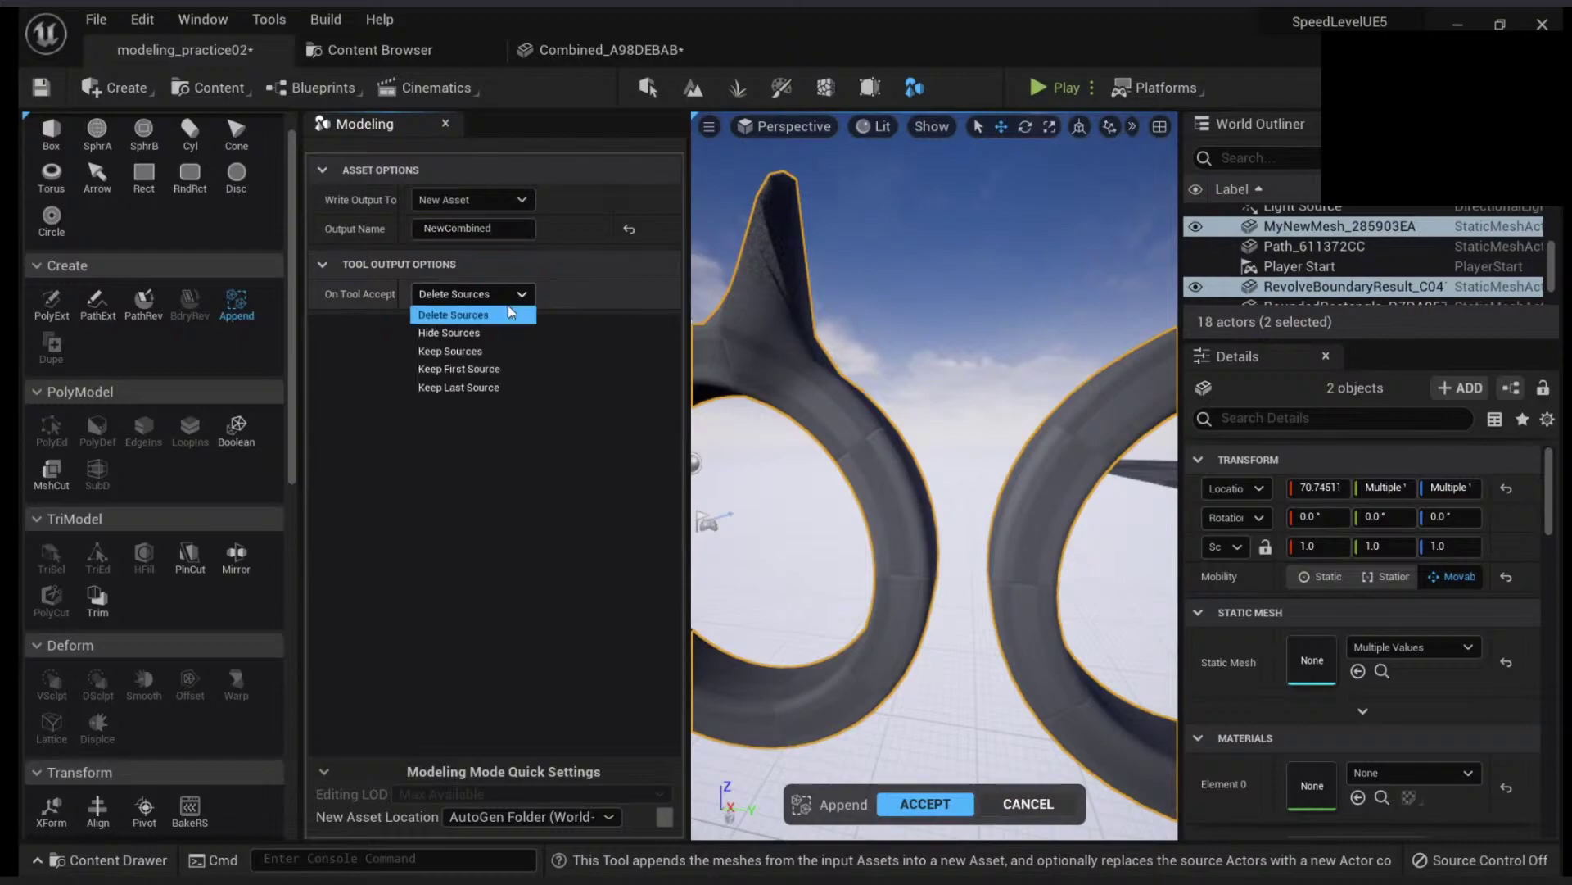
{"action": "left_click", "coordinate": [478, 357]}
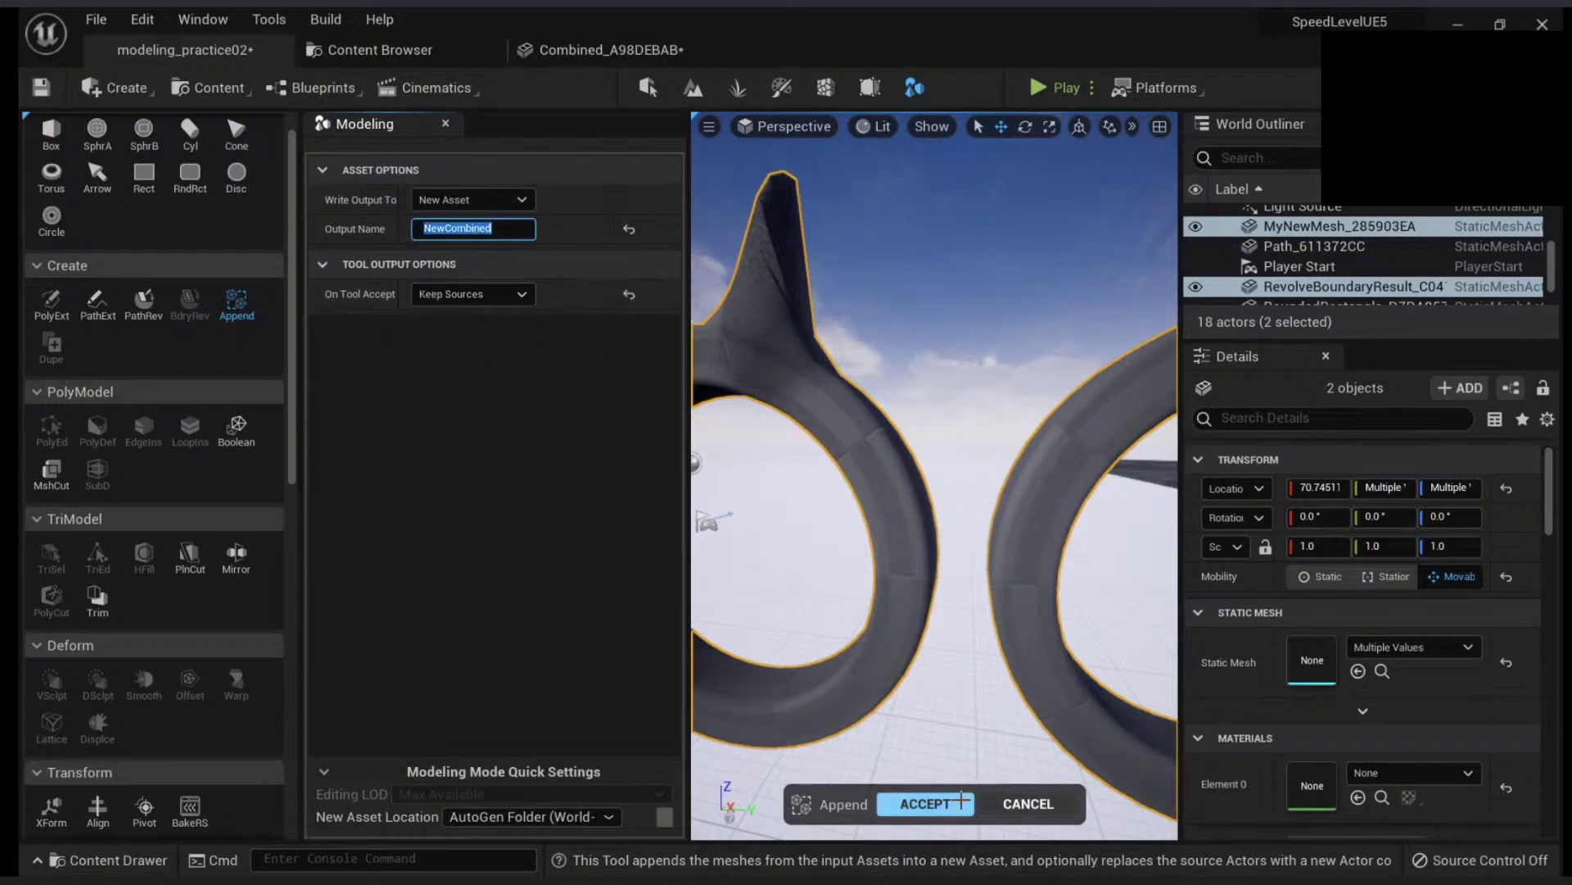
{"action": "left_click", "coordinate": [925, 804]}
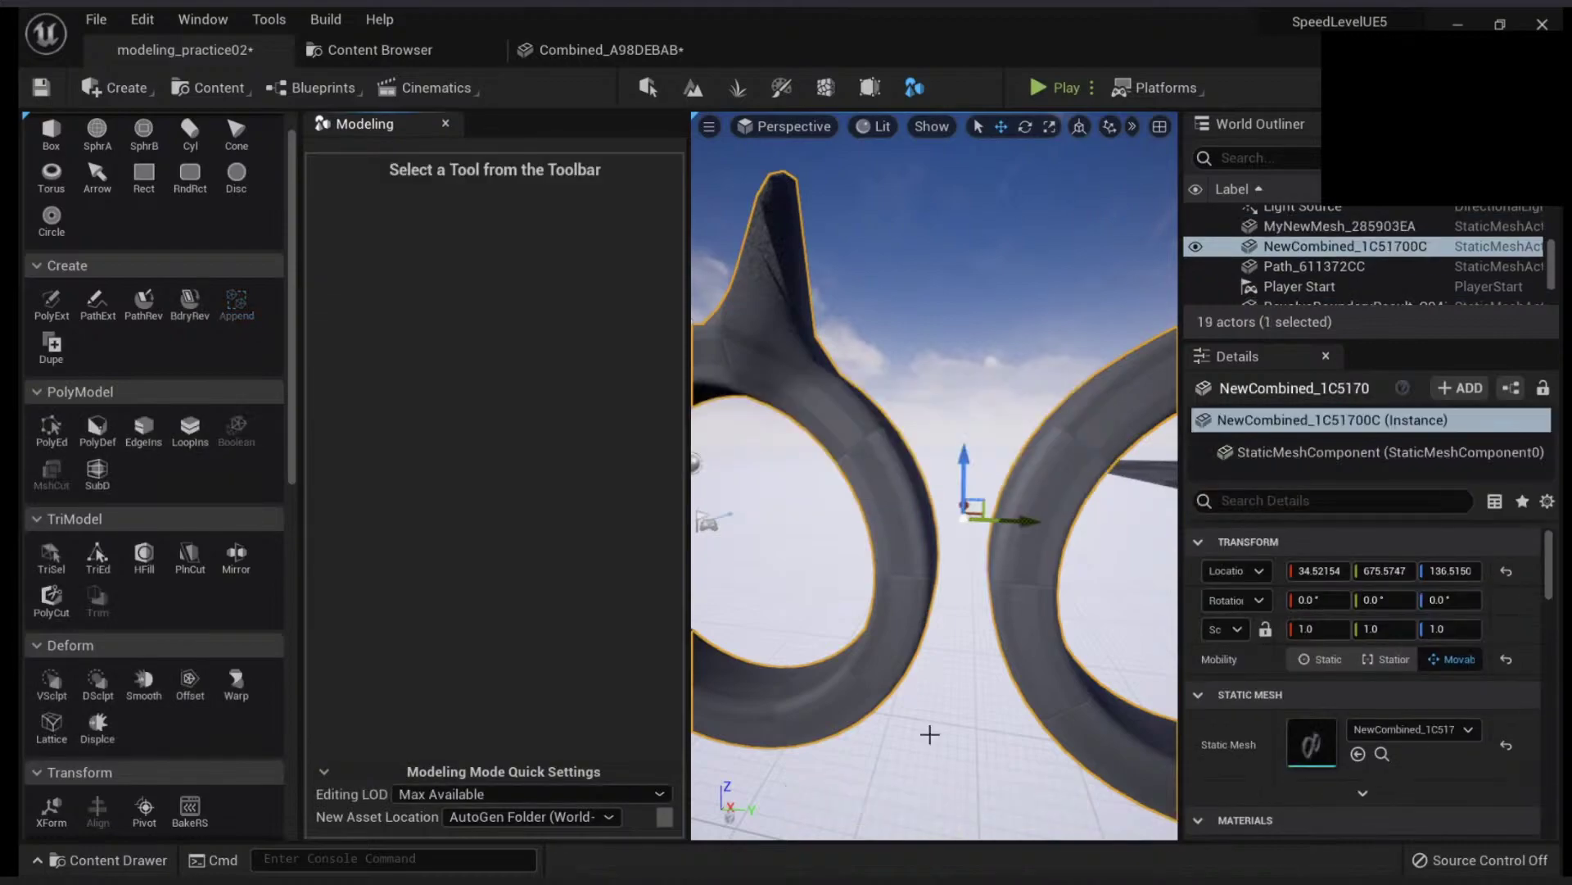
- Move the combined ring mesh along X to about 1204.5, clear of the two source rings
{"action": "key", "text": "f"}
{"action": "right_click_drag", "start_coordinate": [917, 499], "coordinate": [917, 537]}
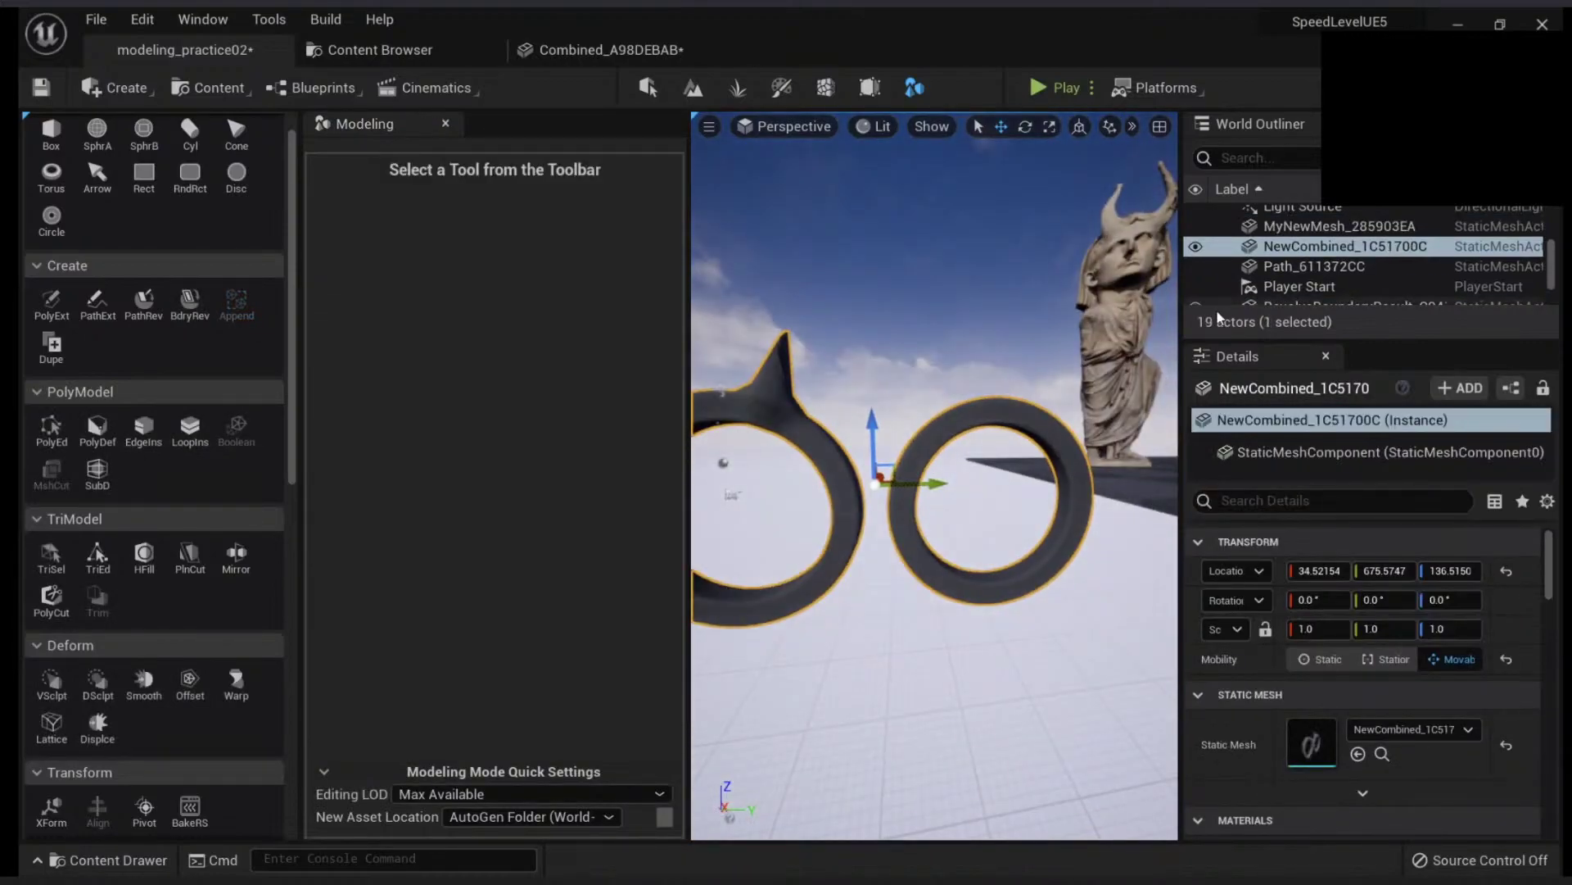
{"action": "left_click_drag", "start_coordinate": [1131, 344], "coordinate": [1135, 440], "text": "alt"}
{"action": "right_click_drag", "start_coordinate": [1022, 482], "coordinate": [960, 435]}
{"action": "left_click", "coordinate": [946, 538]}
{"action": "left_click", "coordinate": [943, 465]}
{"action": "right_click_drag", "start_coordinate": [881, 483], "coordinate": [827, 487]}
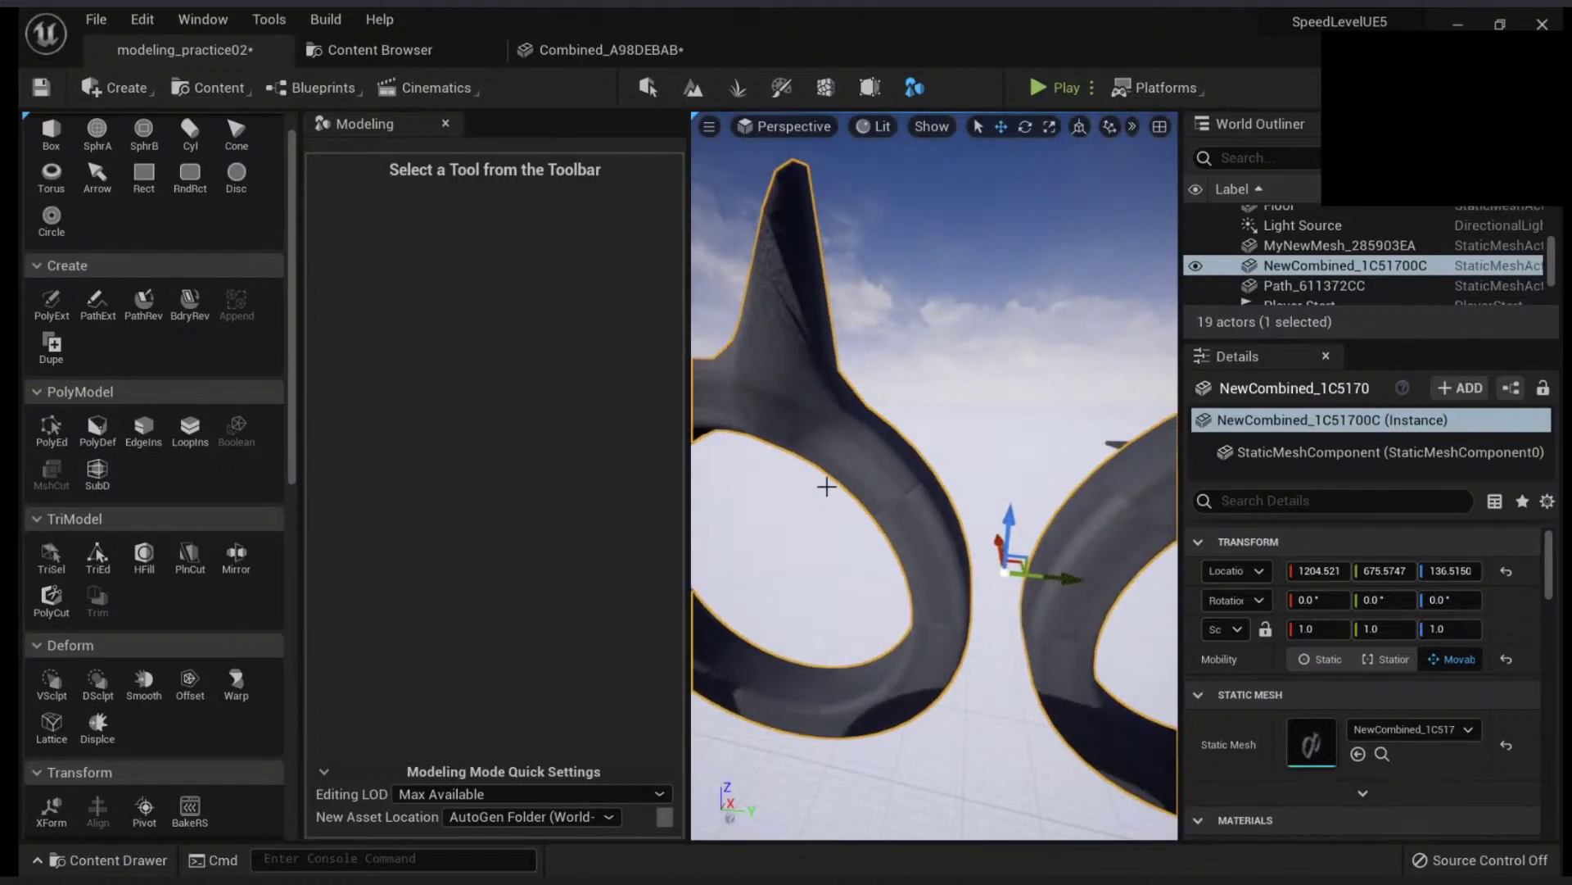
{"action": "mouse_move", "coordinate": [828, 487]}
{"action": "right_mouse_down"}
{"action": "mouse_move", "coordinate": [852, 491]}
{"action": "mouse_move", "coordinate": [839, 516]}
{"action": "mouse_move", "coordinate": [868, 507]}
{"action": "mouse_move", "coordinate": [844, 500]}
{"action": "right_mouse_up"}
{"action": "left_click_drag", "start_coordinate": [782, 482], "coordinate": [747, 642], "text": "alt"}
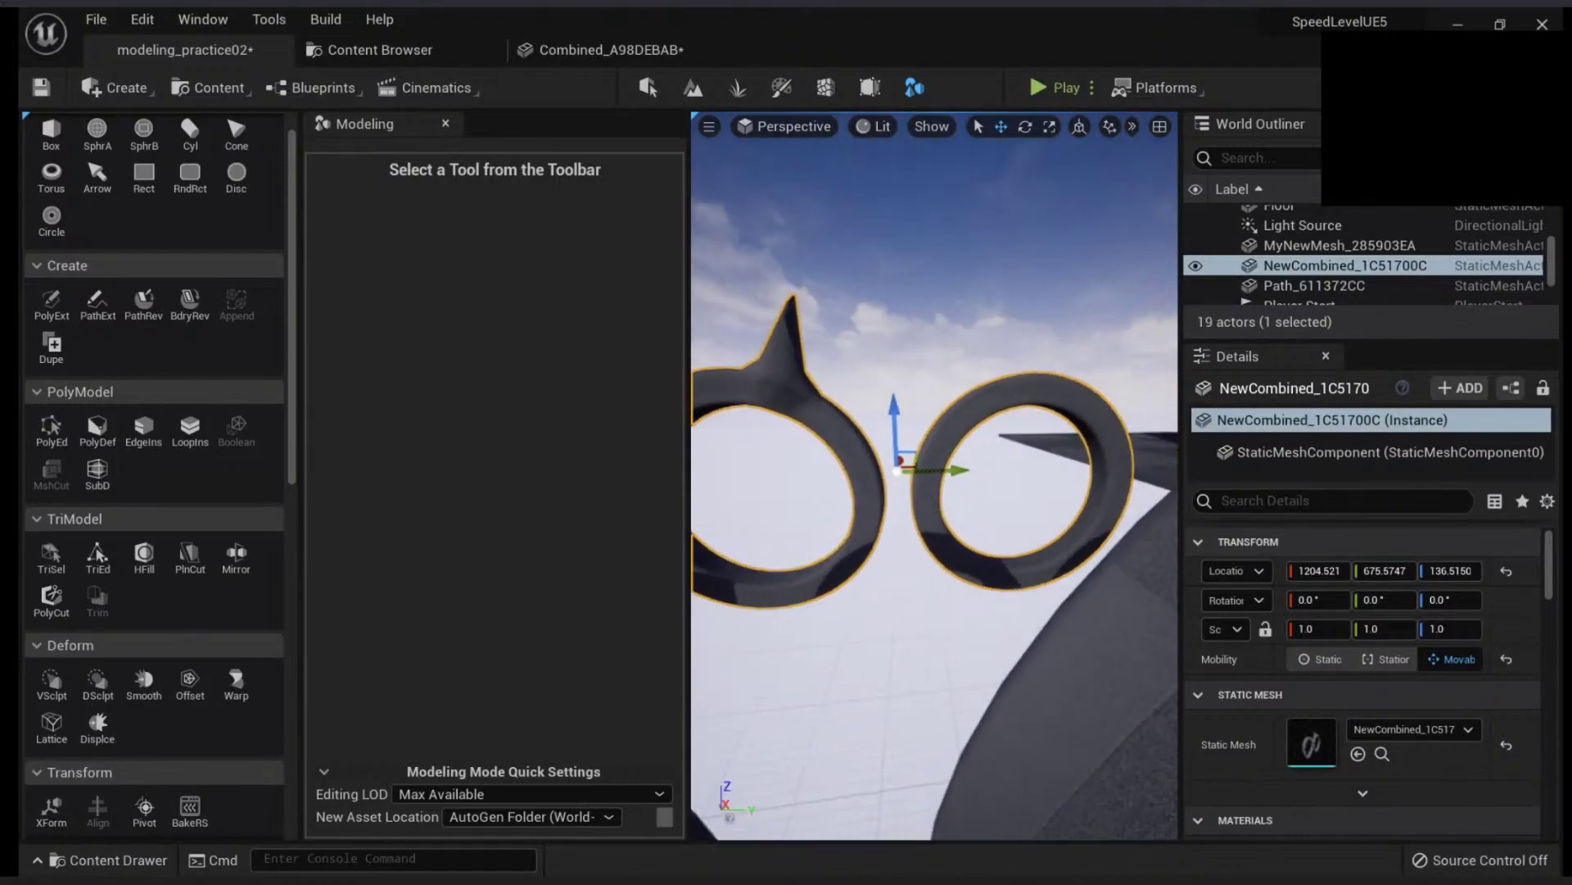
- Place the Combined_E2405BE9 plank mesh from the Content Browser in the level and delete it again
{"action": "left_click", "coordinate": [425, 51]}
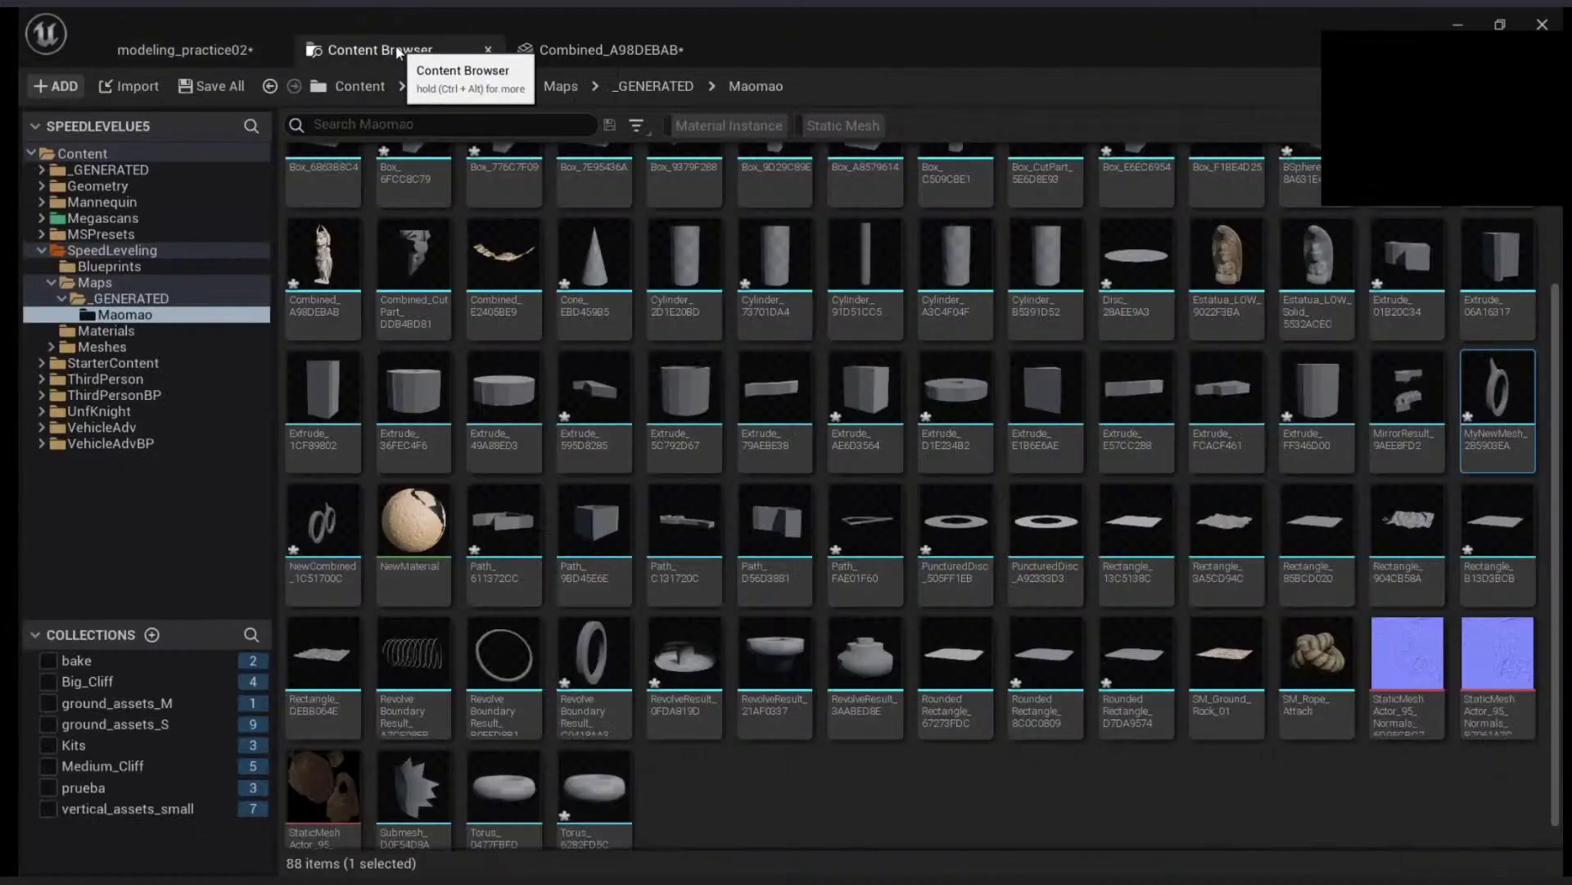
{"action": "scroll", "coordinate": [521, 449], "scroll_direction": "up", "scroll_amount": 3}
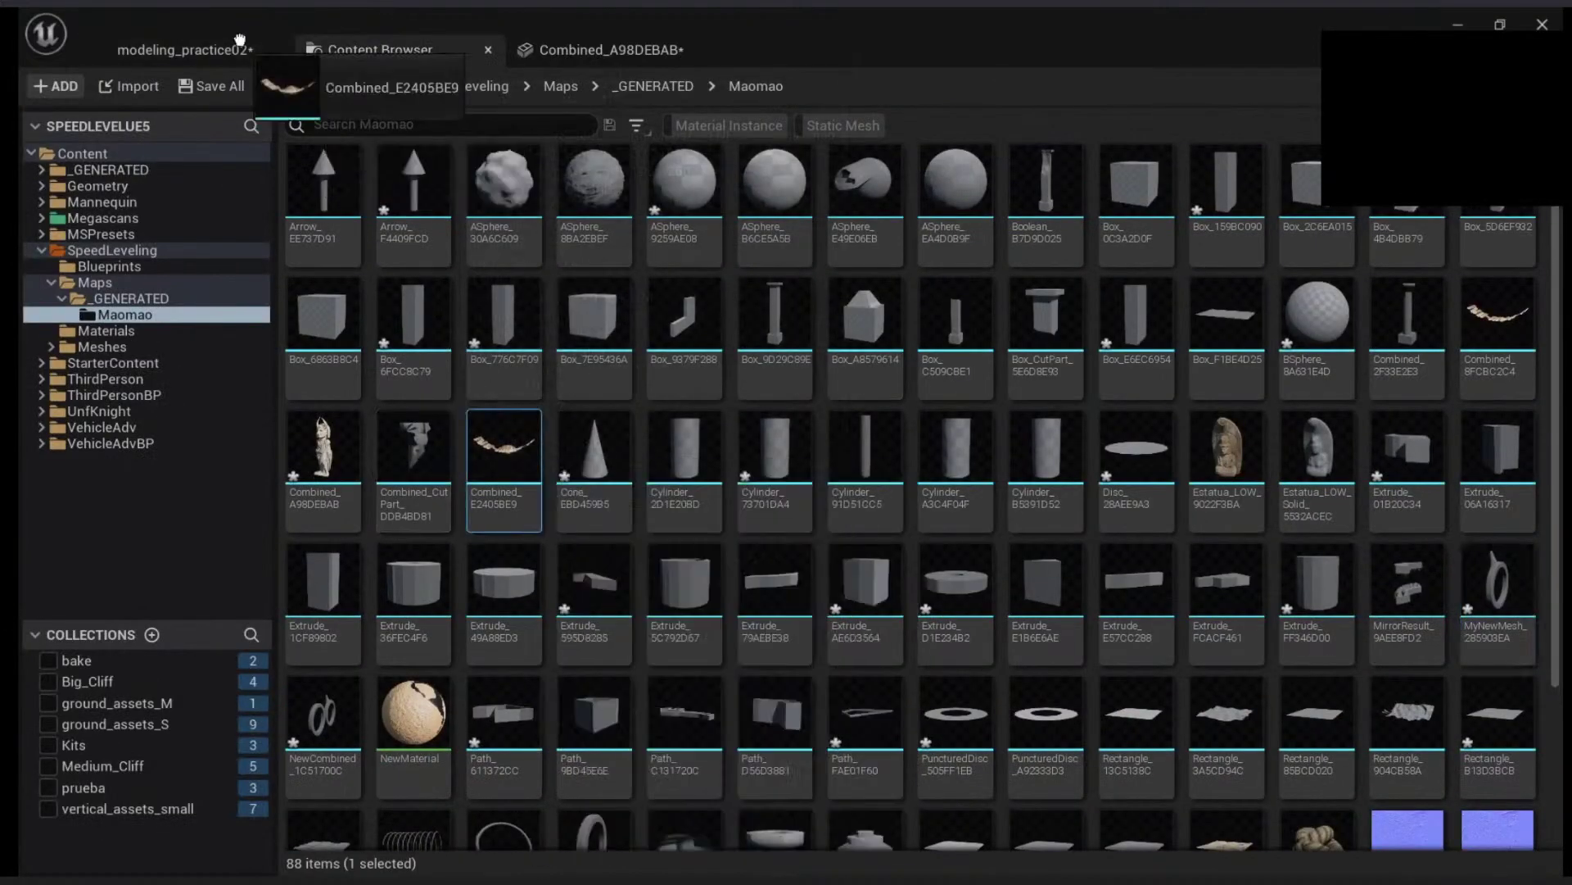
{"action": "left_click", "coordinate": [235, 45]}
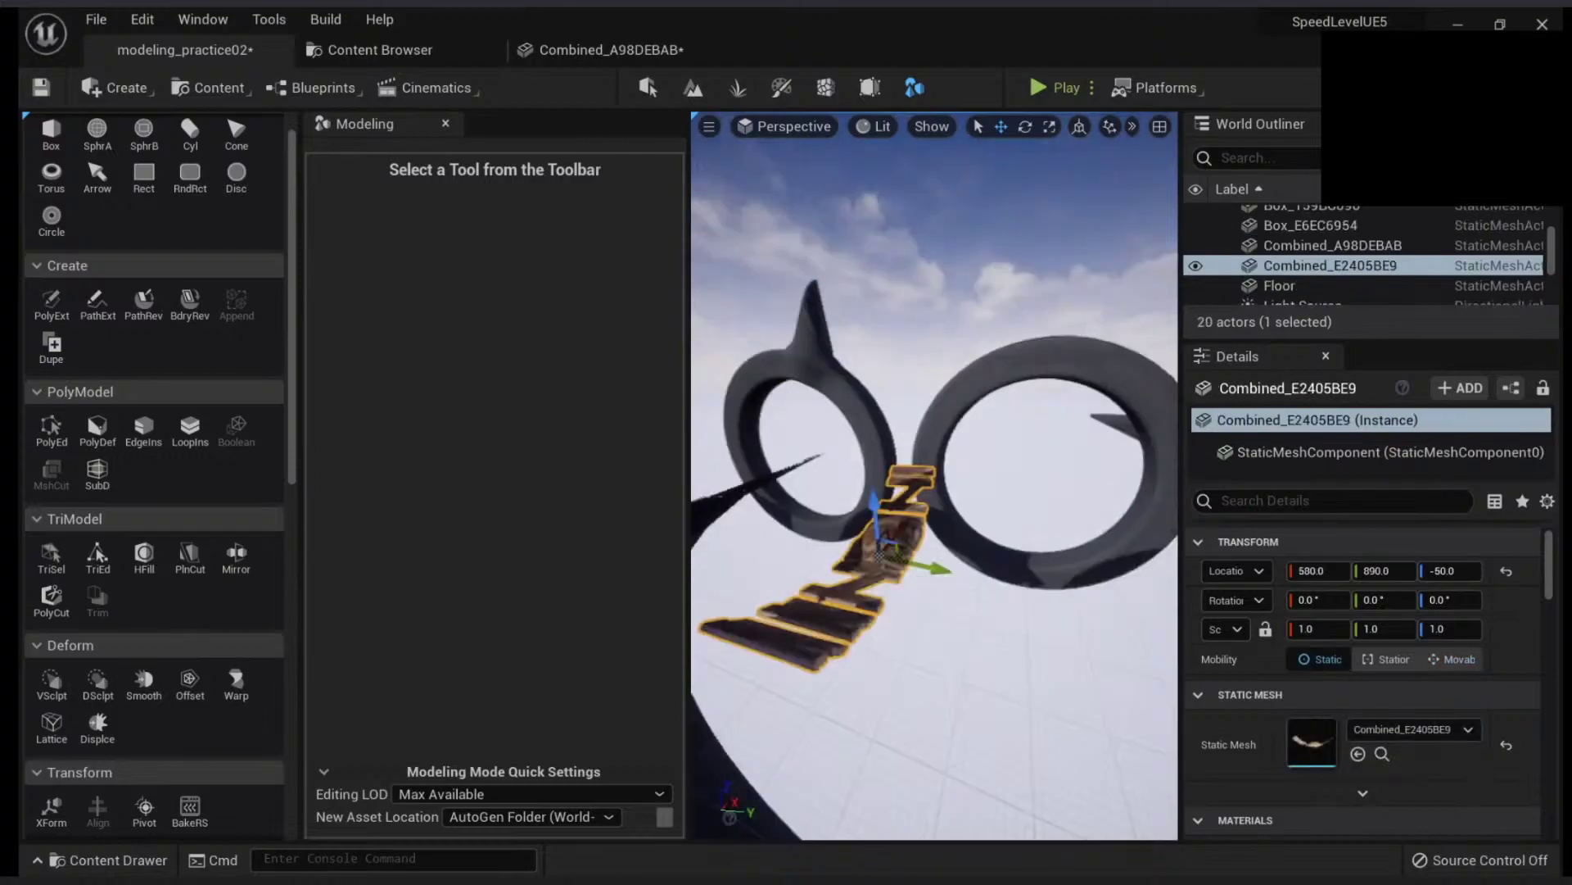
{"action": "right_click_drag", "start_coordinate": [934, 491], "coordinate": [1106, 557]}
{"action": "key", "text": "Escape"}
{"action": "left_click", "coordinate": [944, 546]}
{"action": "key", "text": "Delete"}
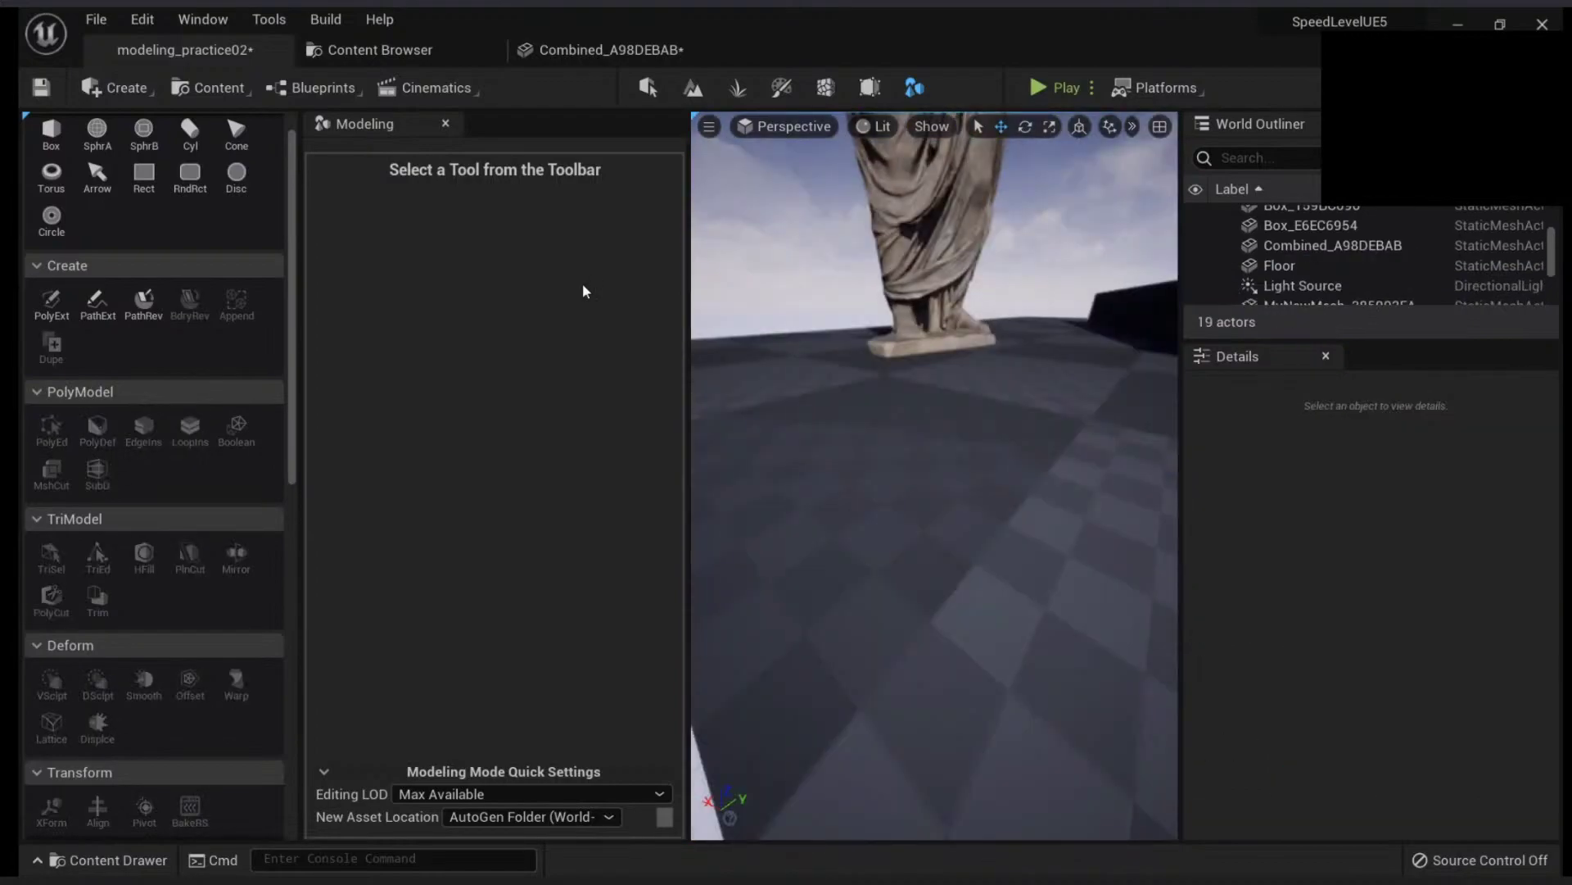
- Filter the Megascans folder to static meshes and search it for "wood"
{"action": "left_click", "coordinate": [368, 50]}
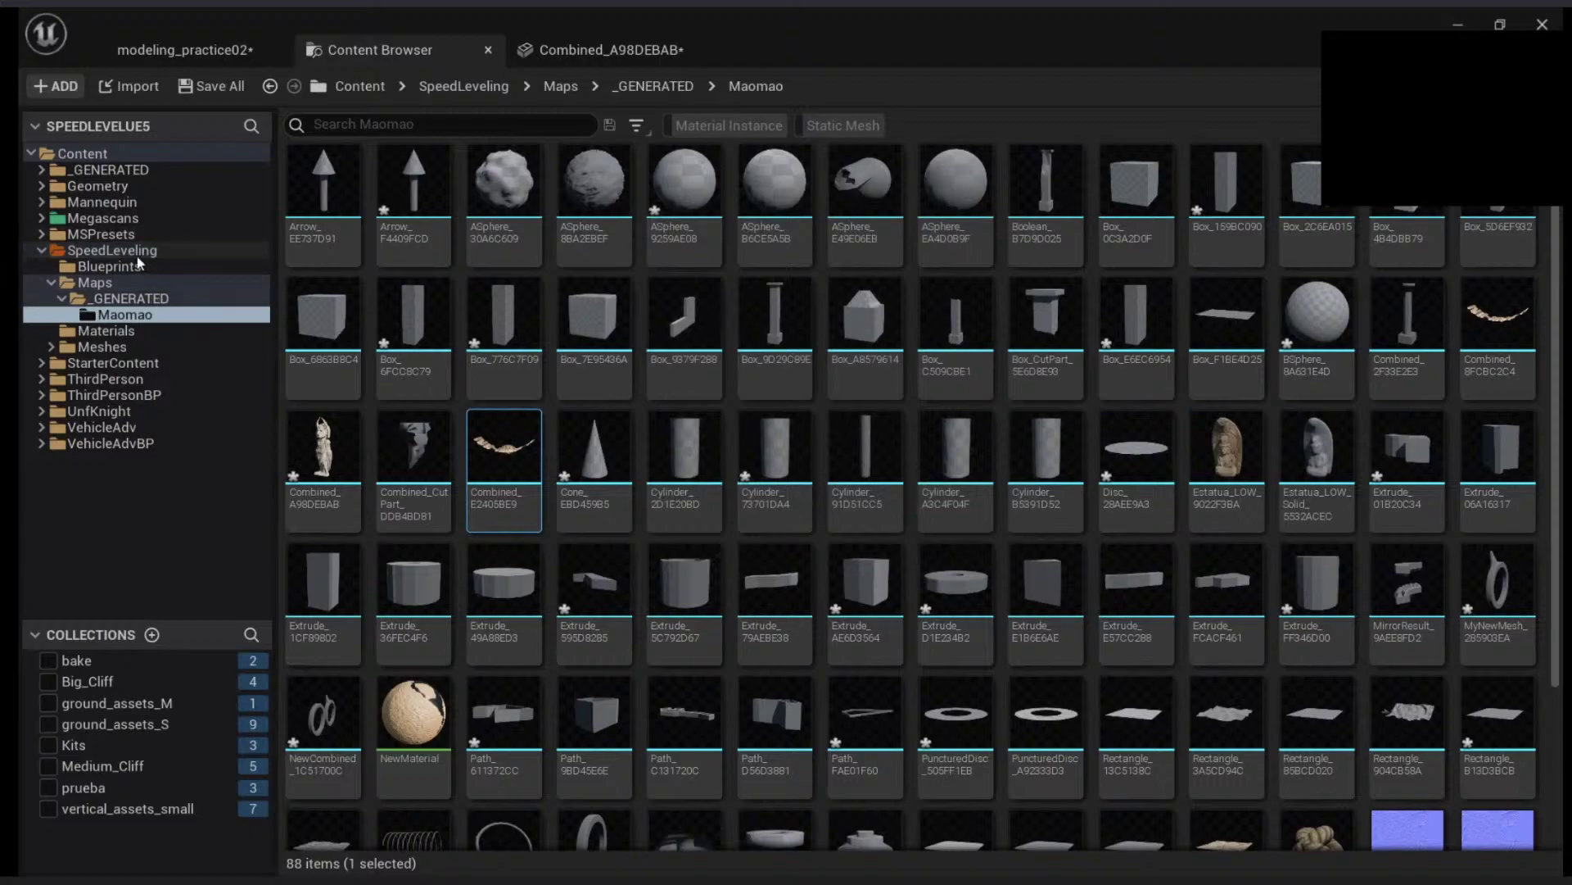
{"action": "left_click", "coordinate": [103, 218]}
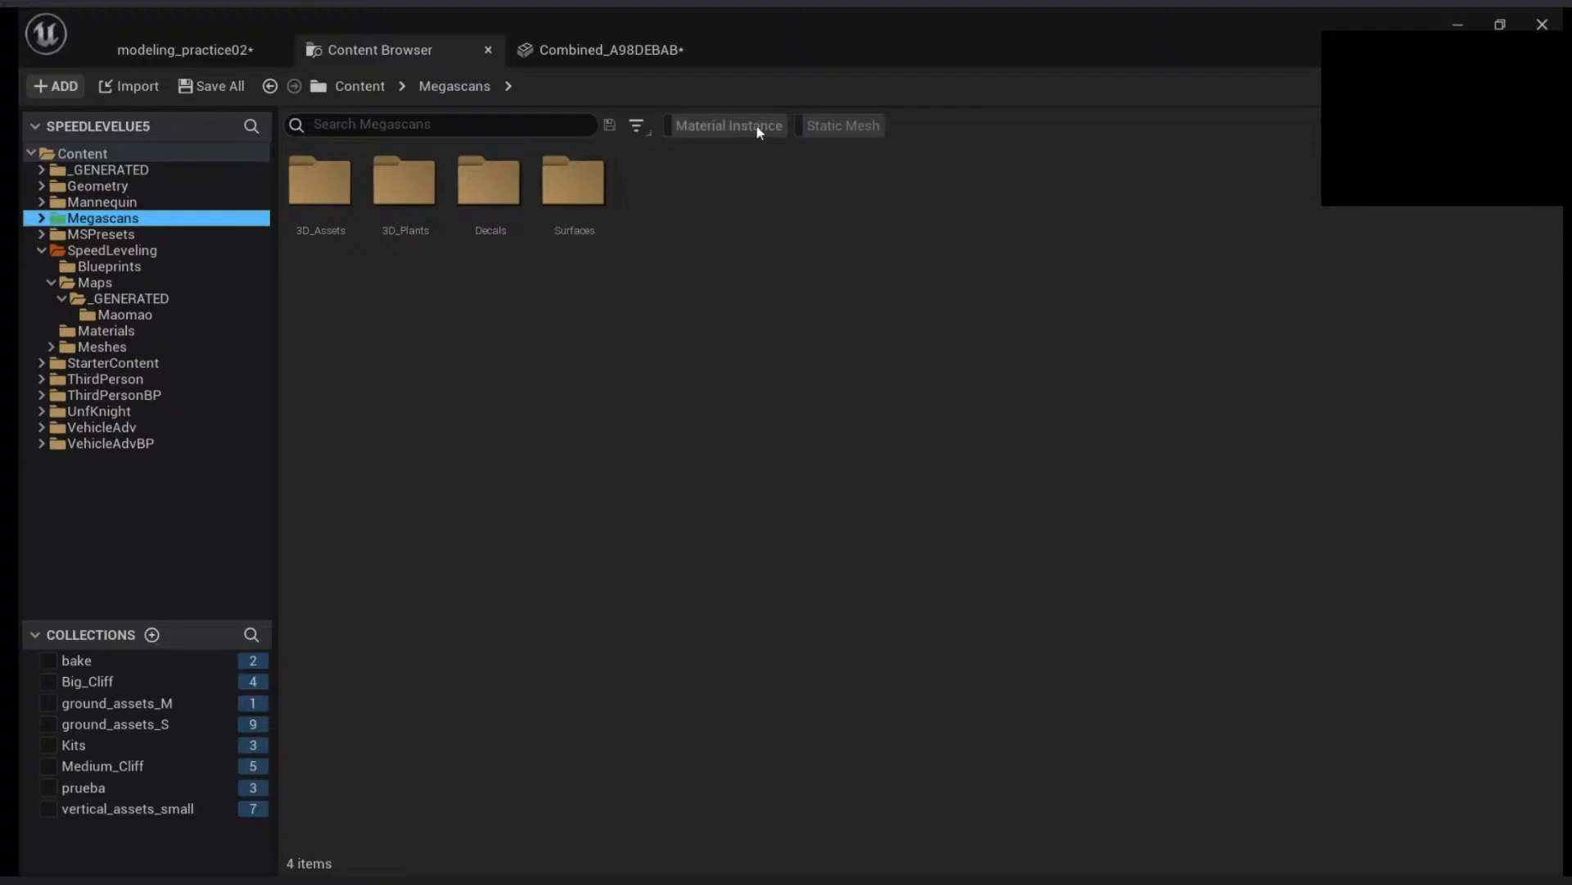
{"action": "left_click", "coordinate": [843, 125]}
{"action": "left_click", "coordinate": [478, 125]}
{"action": "type", "text": "wo"}
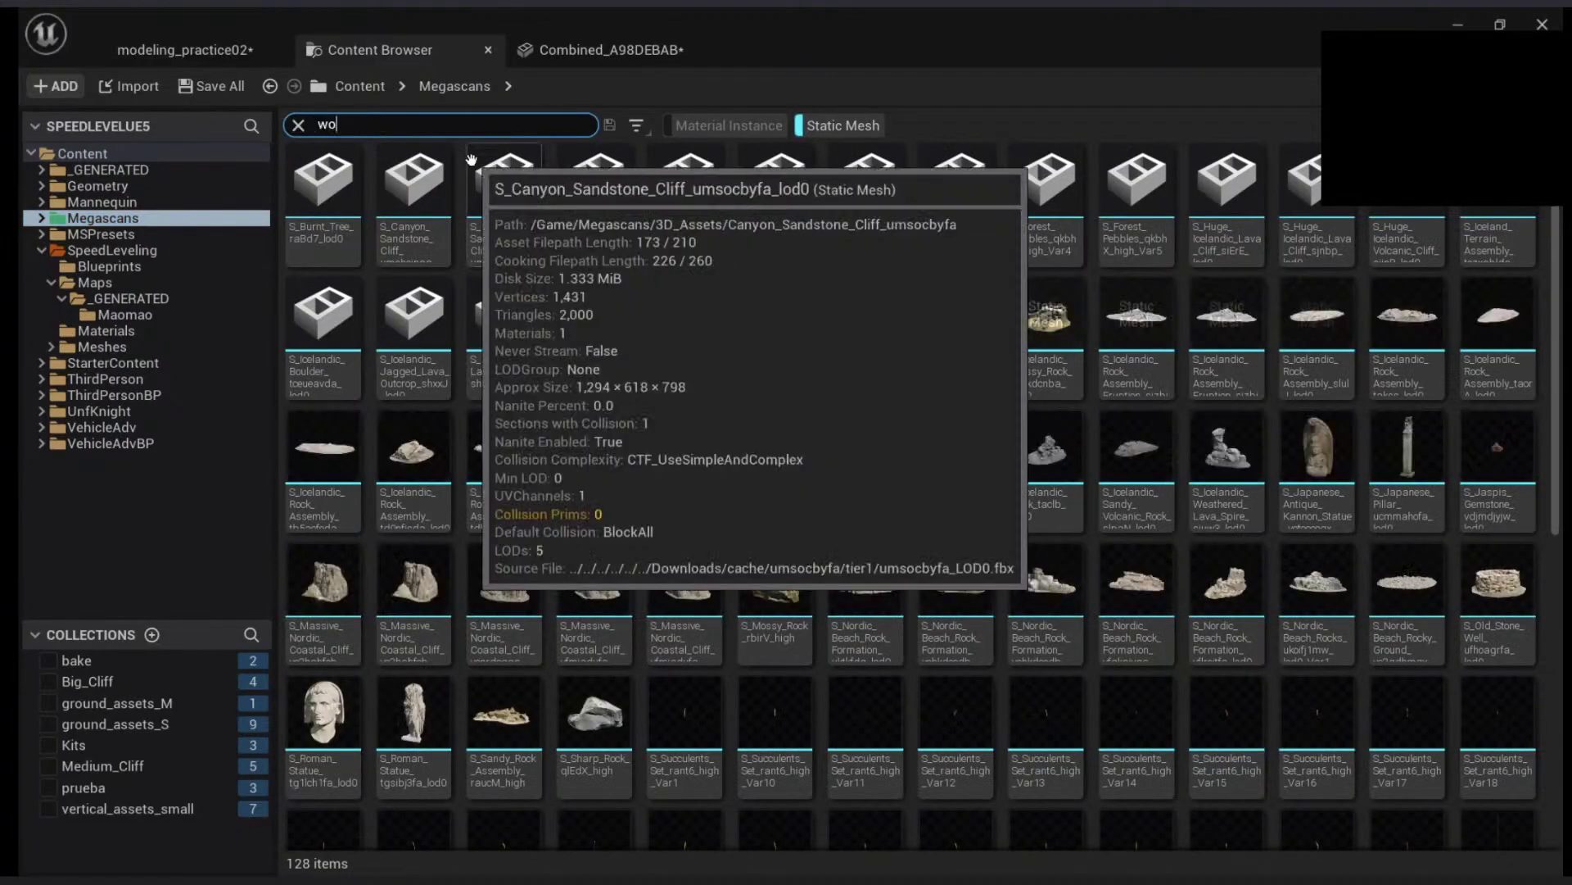
{"action": "type", "text": "od"}
- Place the S_Wood_Debris_tjuiagajw_lod0 mesh in the level and scale it uniformly to about 5.2
{"action": "mouse_move", "coordinate": [509, 210]}
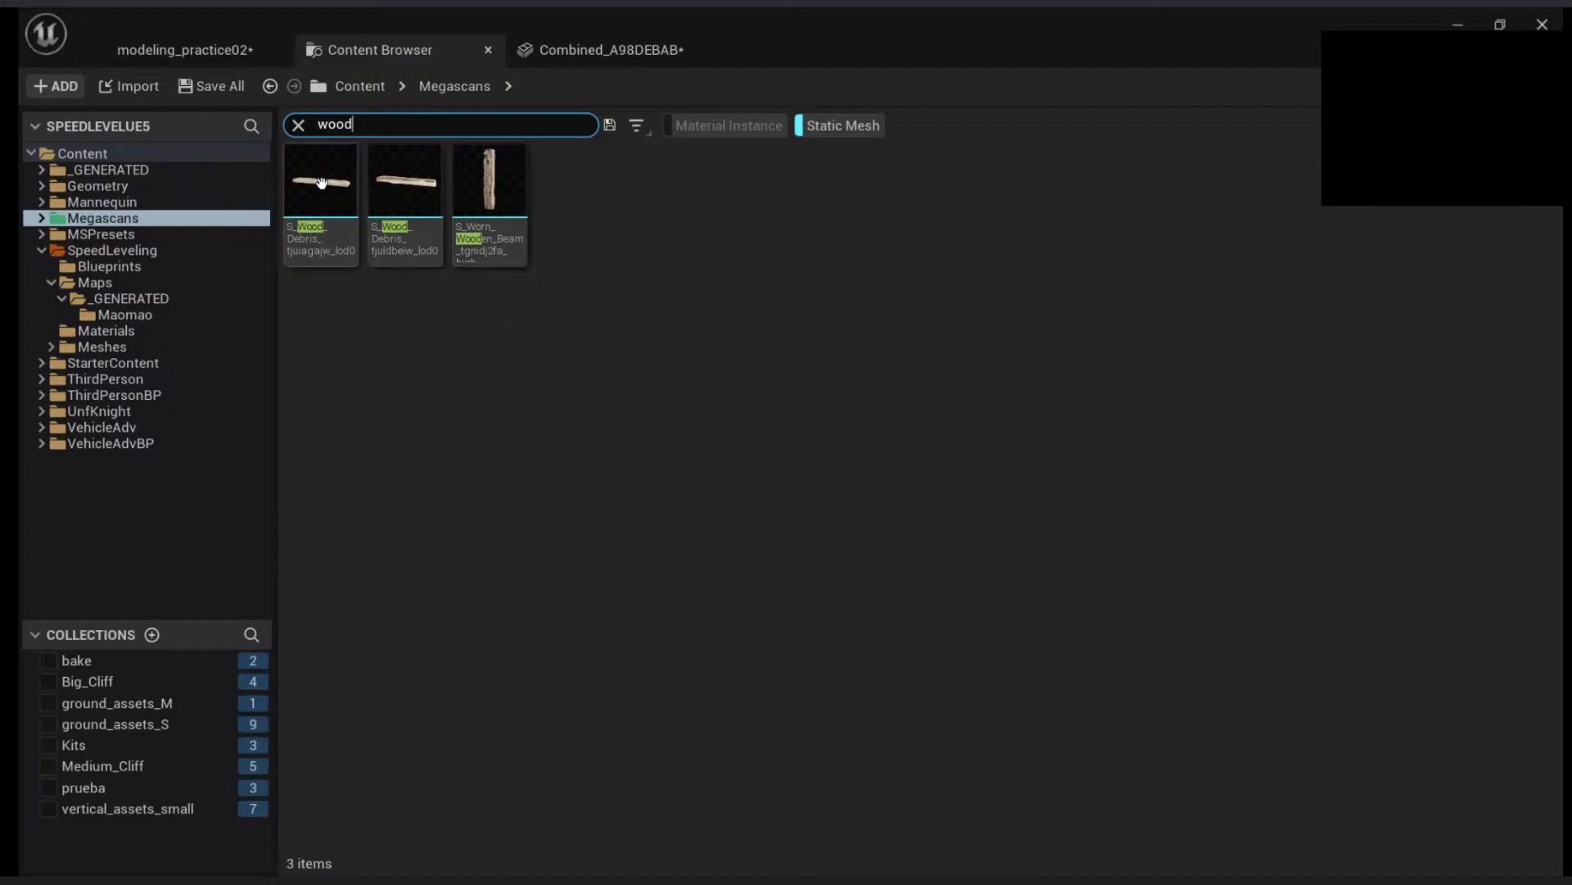
{"action": "left_click_drag", "start_coordinate": [321, 182], "coordinate": [870, 602]}
{"action": "right_click_drag", "start_coordinate": [870, 602], "coordinate": [729, 585]}
{"action": "right_click_drag", "start_coordinate": [1089, 565], "coordinate": [1104, 579]}
{"action": "key", "text": "w"}
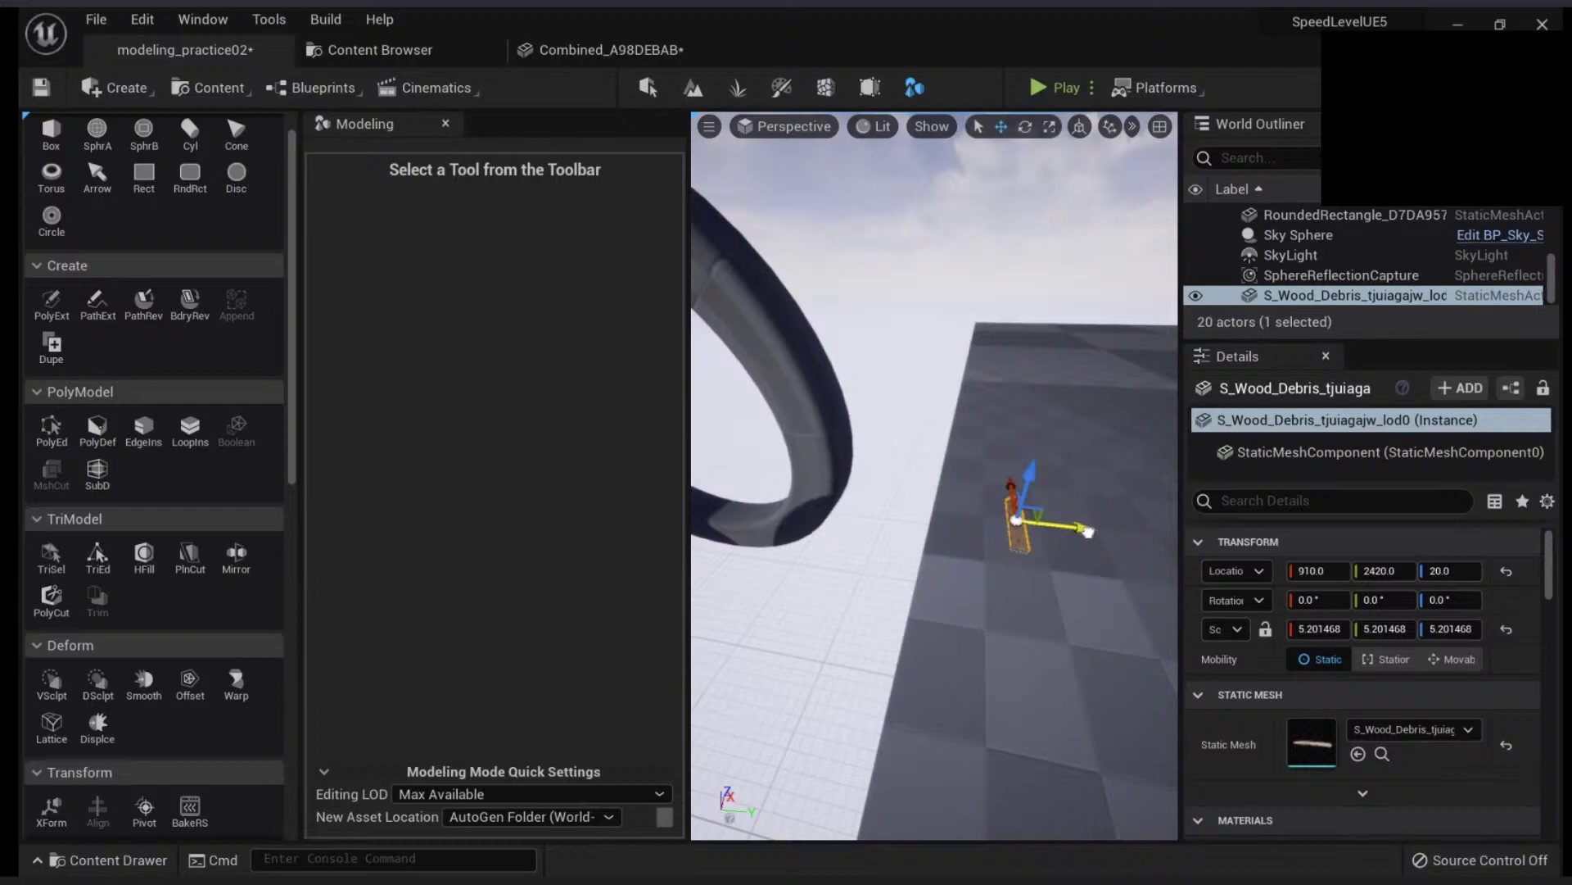
- Move the wood plank along Y to 2180, off the dark floor toward the rings
{"action": "left_click_drag", "start_coordinate": [1088, 532], "coordinate": [949, 510]}
{"action": "right_click_drag", "start_coordinate": [948, 509], "coordinate": [999, 514]}
{"action": "key", "text": "w"}
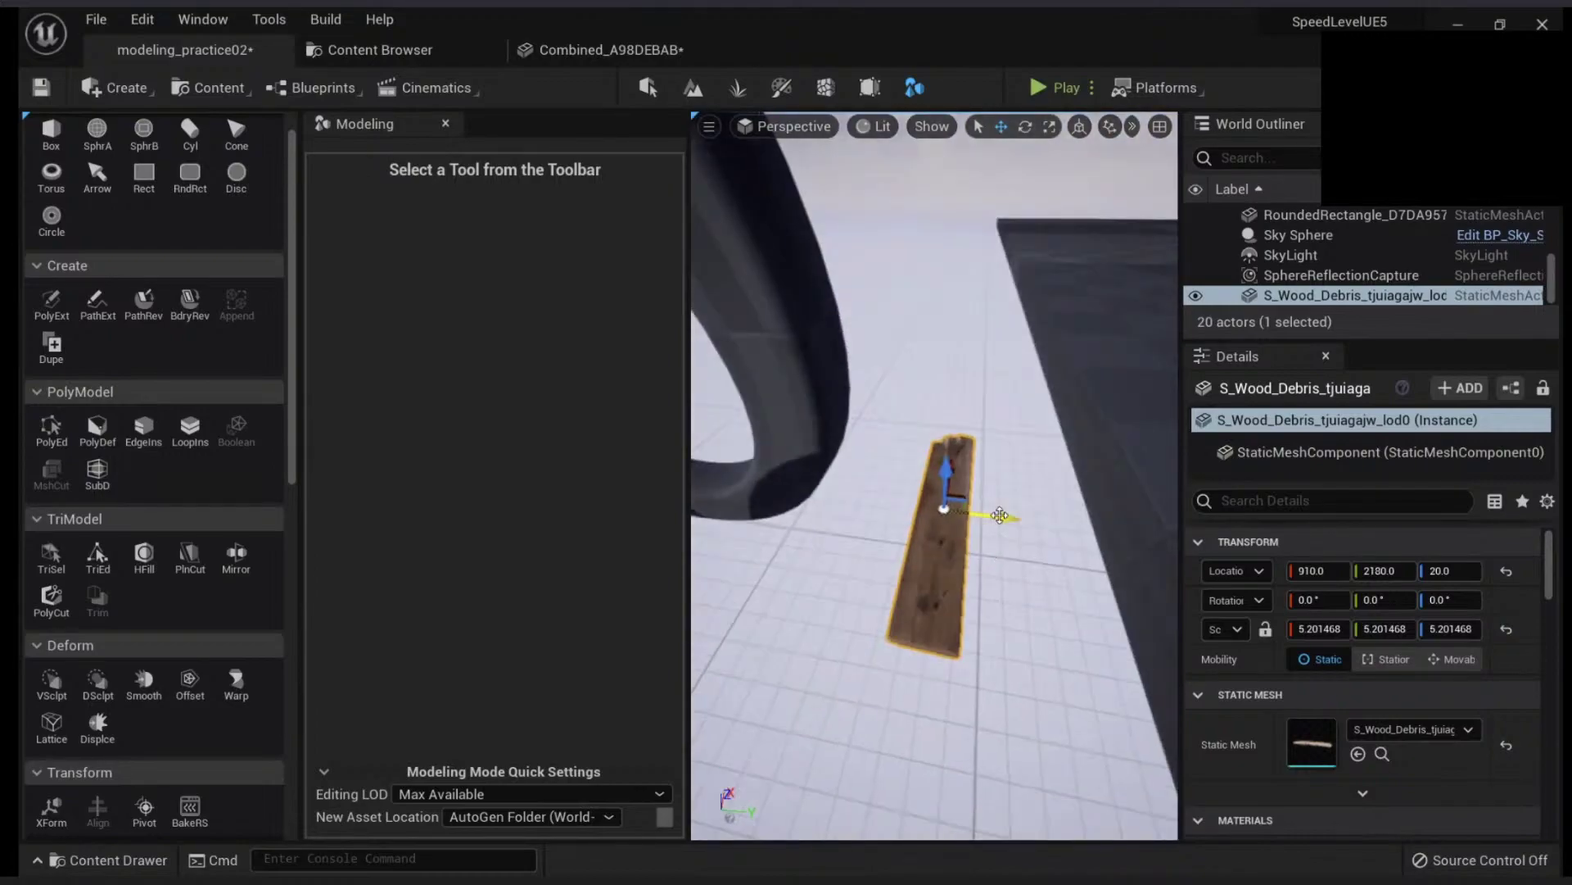
- Duplicate the wood plank three times along Y toward the rings and adjust the last copy to Y 2090
{"action": "left_click_drag", "start_coordinate": [1000, 514], "coordinate": [795, 492], "text": "alt"}
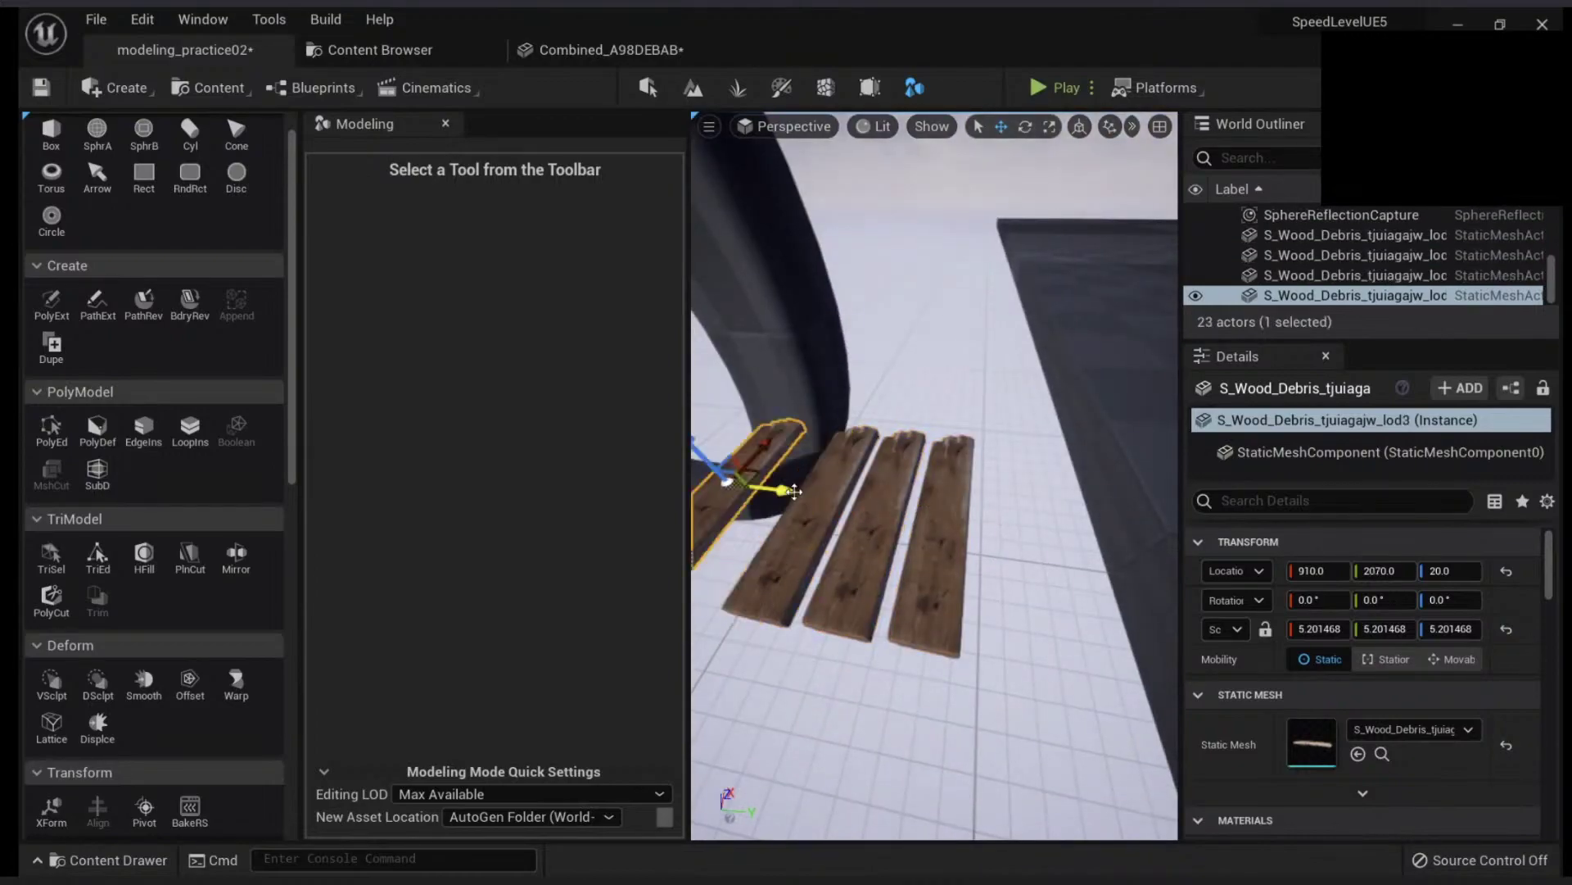
{"action": "right_click_drag", "start_coordinate": [794, 491], "coordinate": [721, 483]}
{"action": "key", "text": "a"}
{"action": "left_click_drag", "start_coordinate": [991, 469], "coordinate": [1024, 478]}
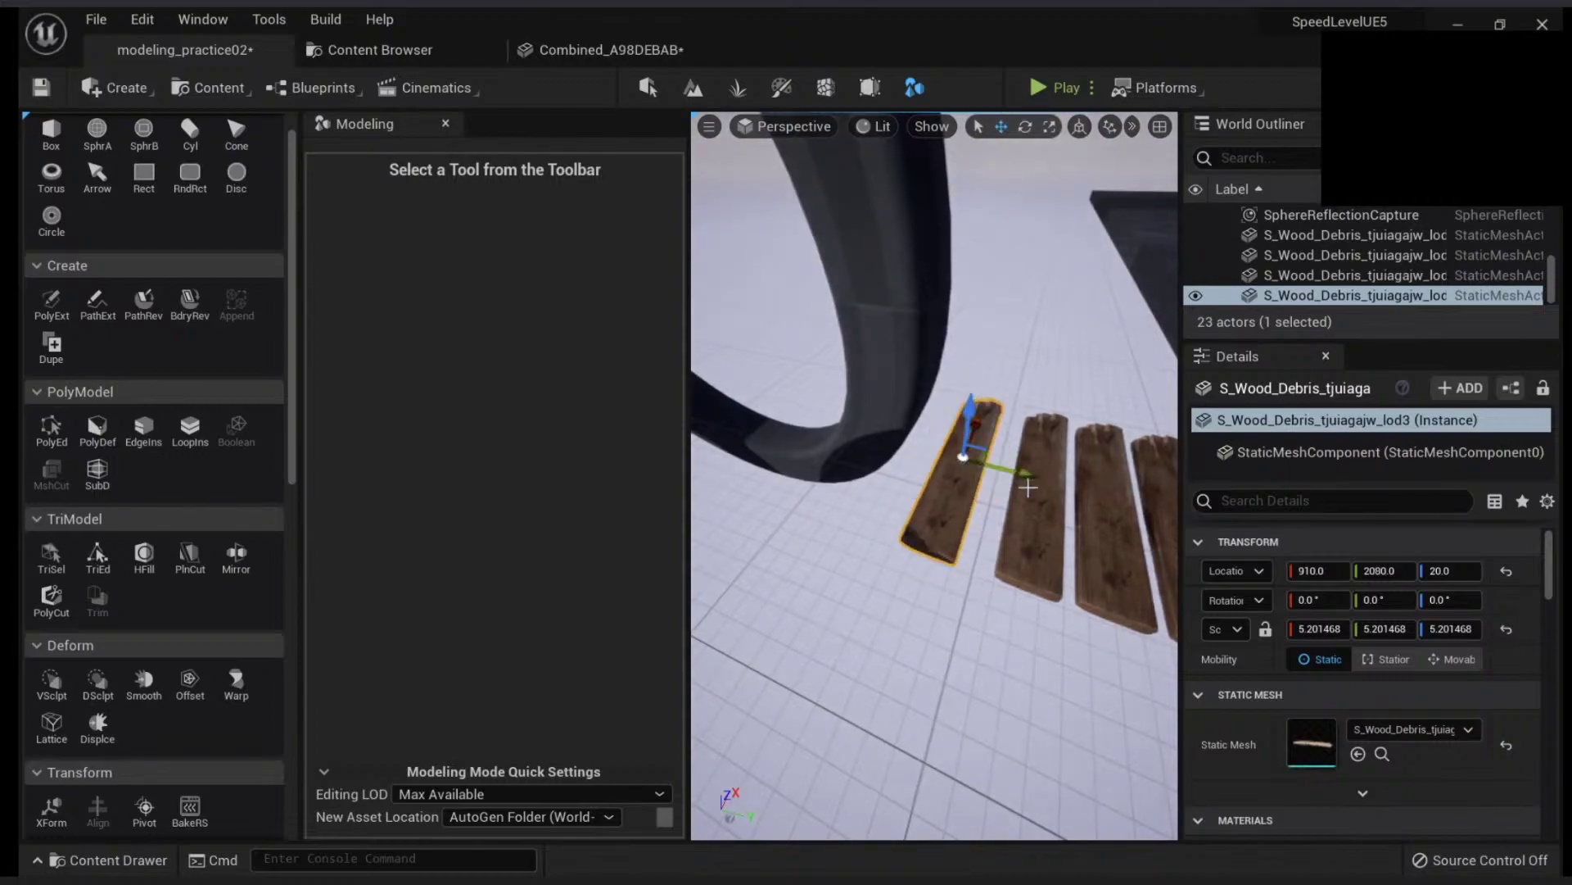
{"action": "right_click_drag", "start_coordinate": [1028, 488], "coordinate": [1073, 487]}
{"action": "key", "text": "d"}
{"action": "left_click_drag", "start_coordinate": [904, 444], "coordinate": [921, 443]}
- Select all four wood planks and duplicate them along Y to extend the row toward the rings
{"action": "left_click", "coordinate": [921, 446], "text": "shift"}
{"action": "left_click", "coordinate": [987, 446], "text": "shift"}
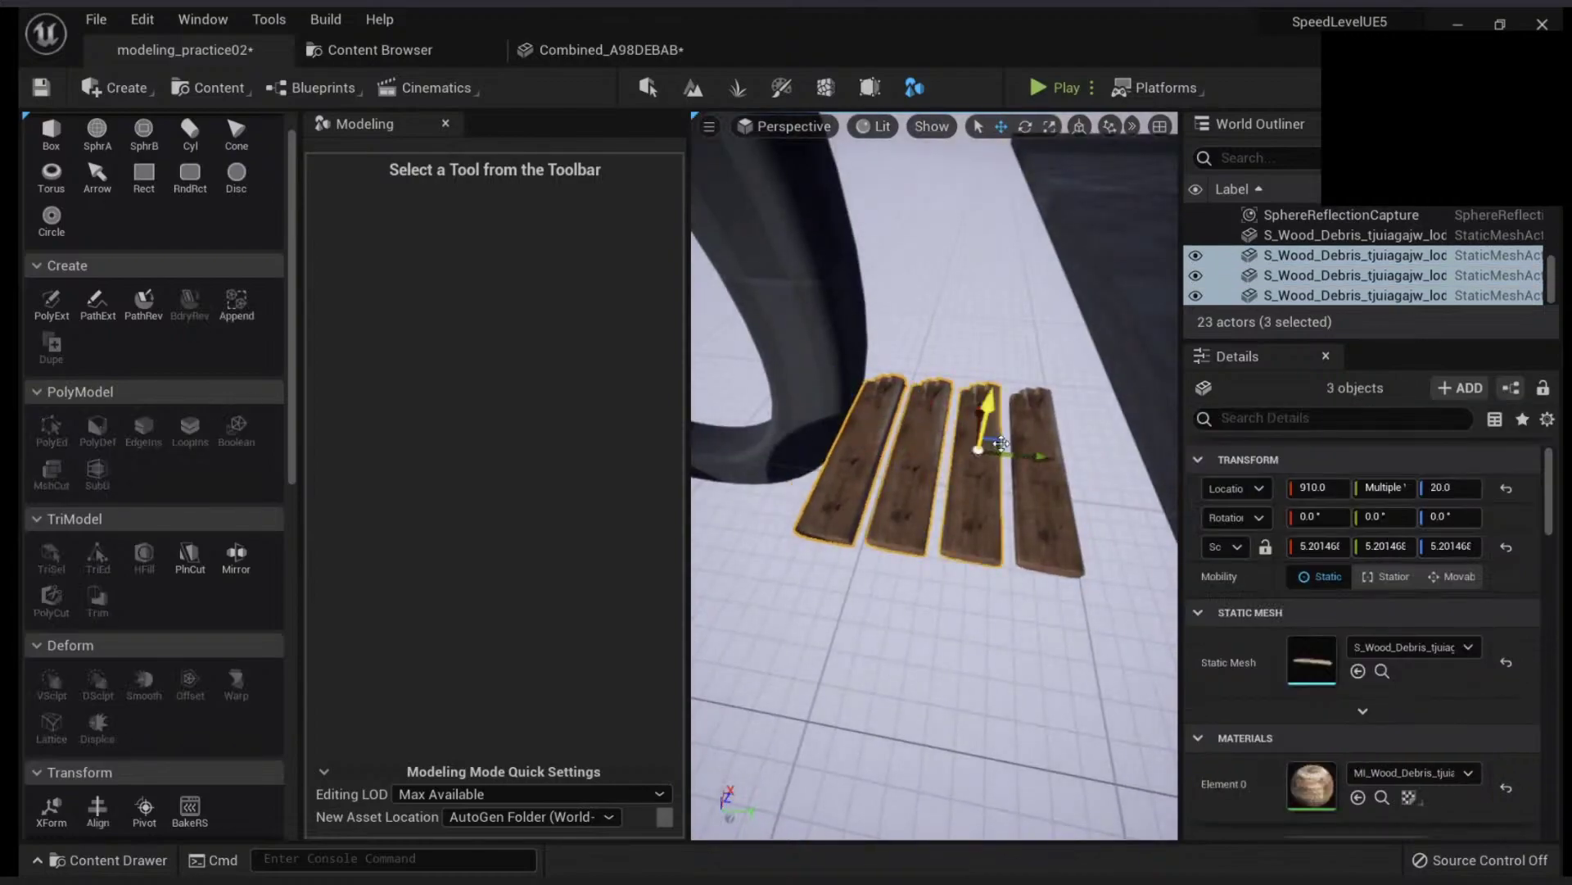
{"action": "left_click", "coordinate": [1039, 452], "text": "shift"}
{"action": "left_click_drag", "start_coordinate": [1089, 462], "coordinate": [860, 444], "text": "alt"}
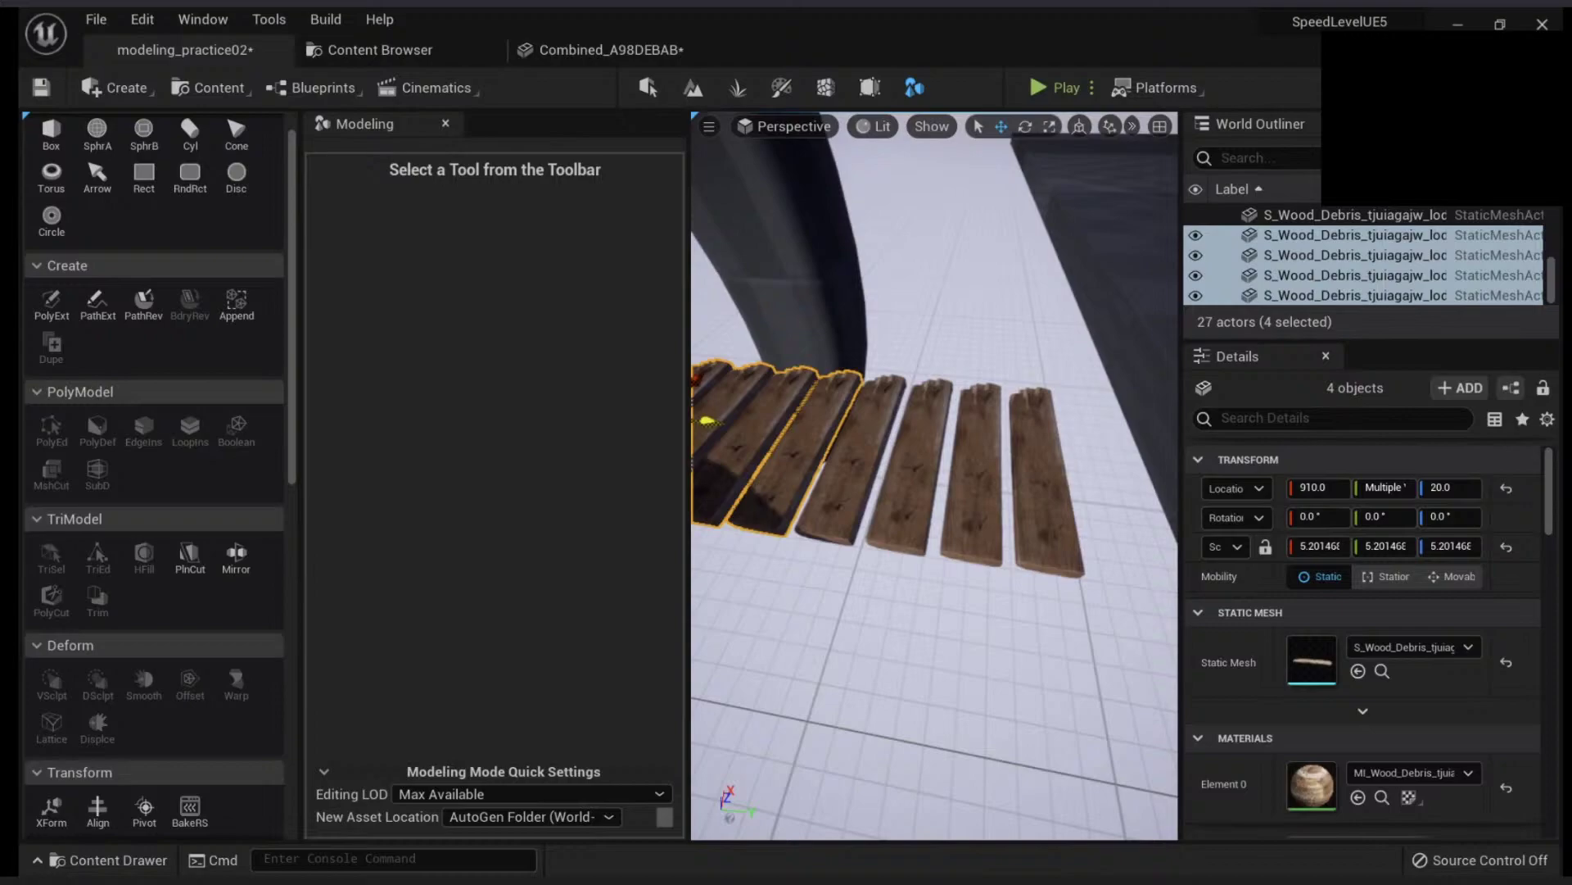
- Rotate the plank at Y 2090 about 152° around X and select its neighbour at Y 2060 for rotating
{"action": "right_click_drag", "start_coordinate": [920, 480], "coordinate": [860, 451]}
{"action": "key", "text": "a"}
{"action": "left_click", "coordinate": [1003, 467]}
{"action": "key", "text": "e"}
{"action": "left_click_drag", "start_coordinate": [1029, 379], "coordinate": [1024, 512]}
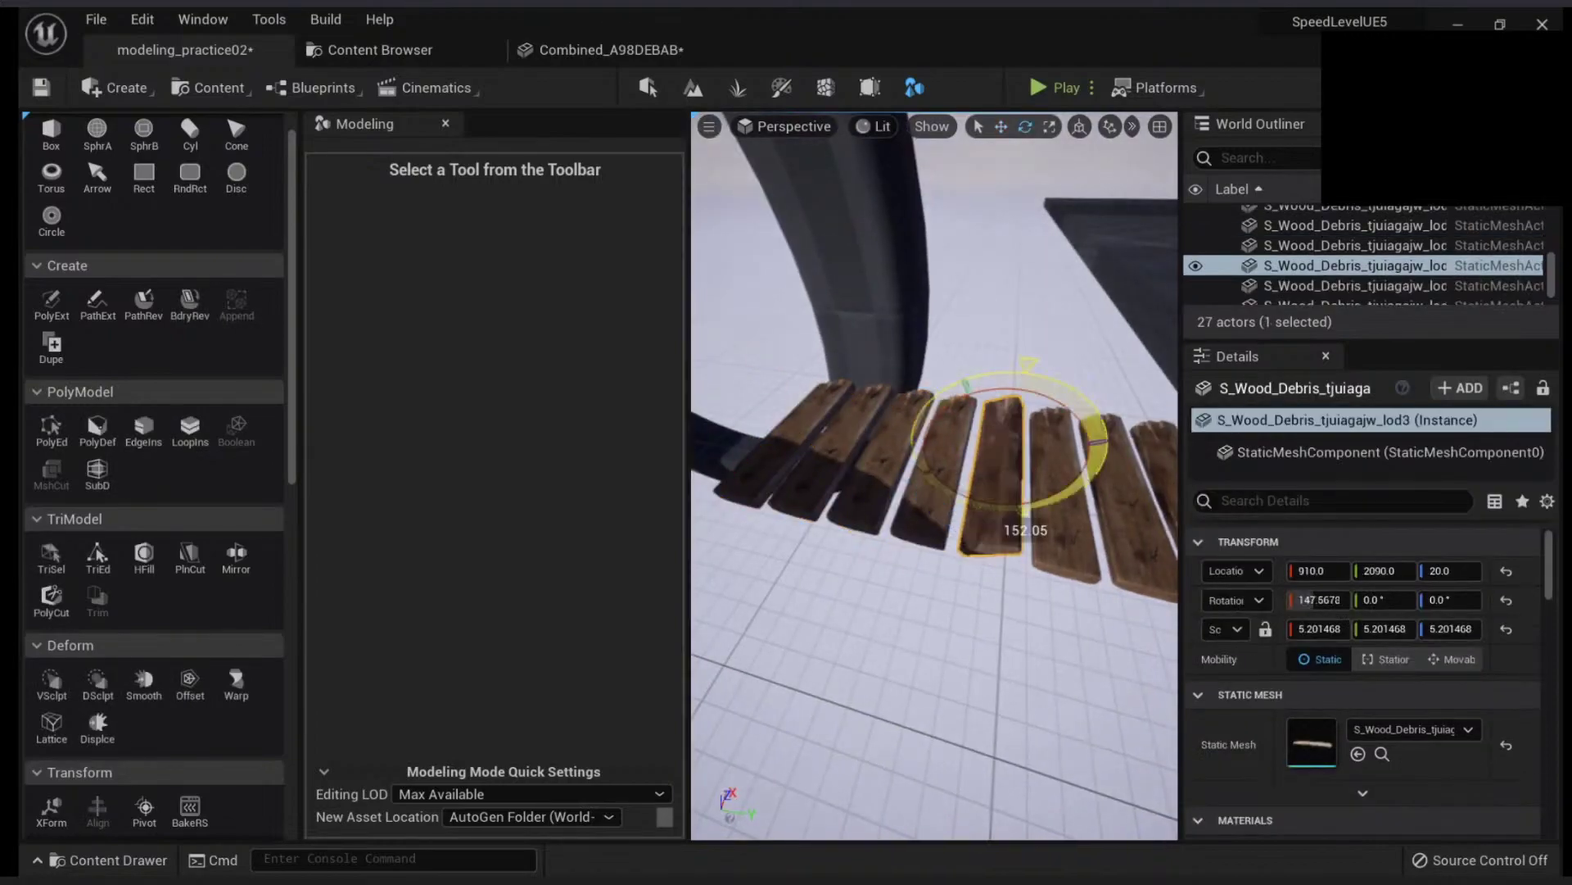
{"action": "left_click", "coordinate": [967, 513]}
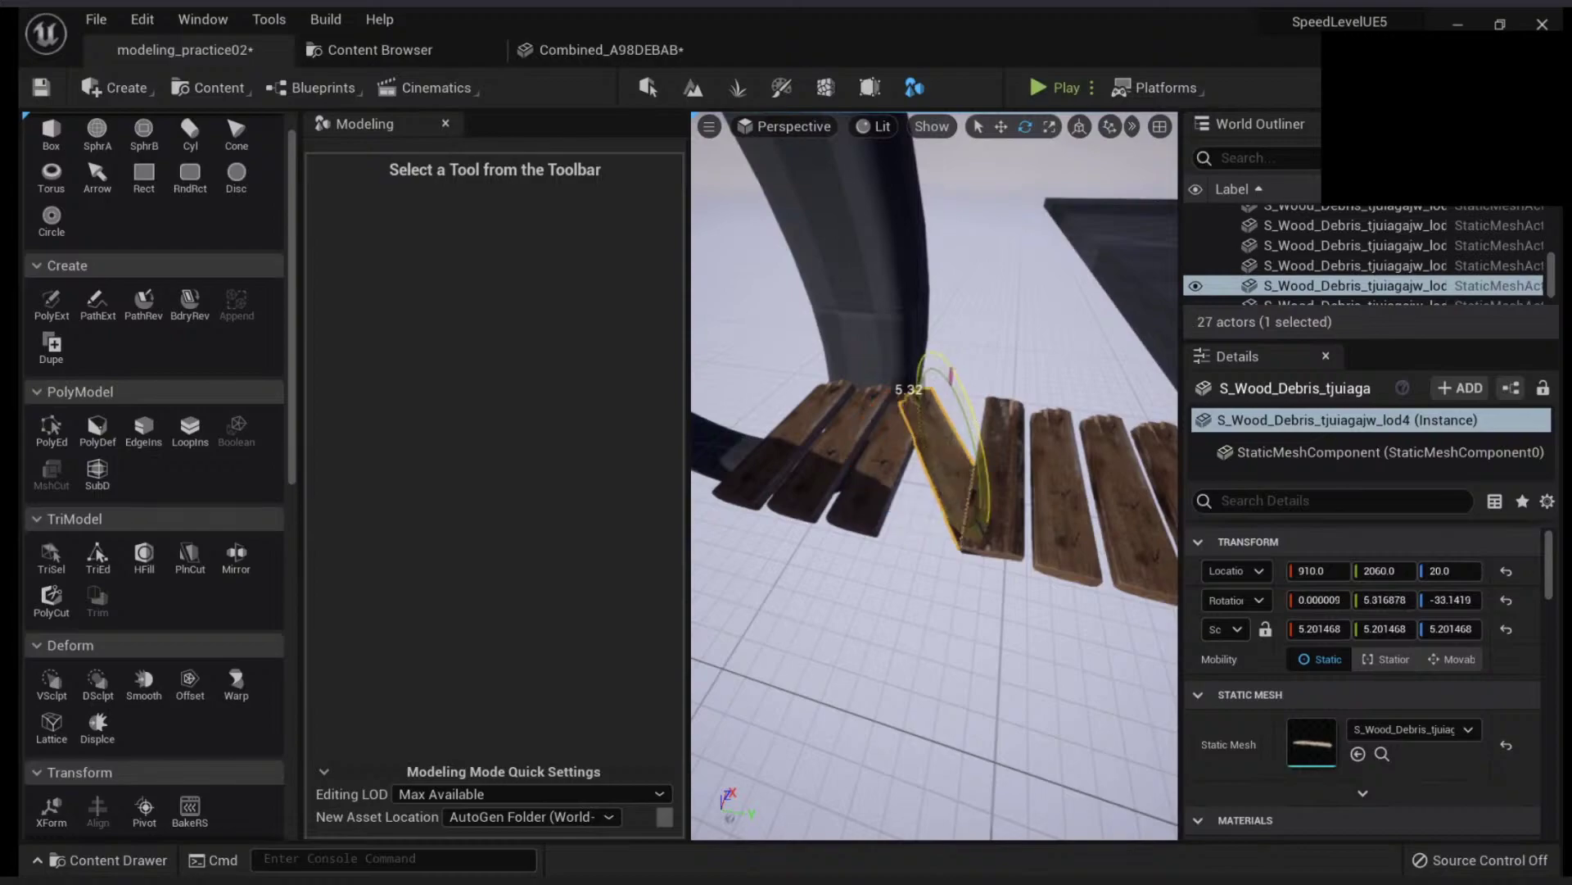
- Rotate the plank at Y 2150 to break up the even row
{"action": "right_click_drag", "start_coordinate": [966, 491], "coordinate": [1016, 491]}
{"action": "key", "text": "d"}
{"action": "left_click", "coordinate": [1019, 499]}
{"action": "left_click_drag", "start_coordinate": [1052, 385], "coordinate": [1069, 391]}
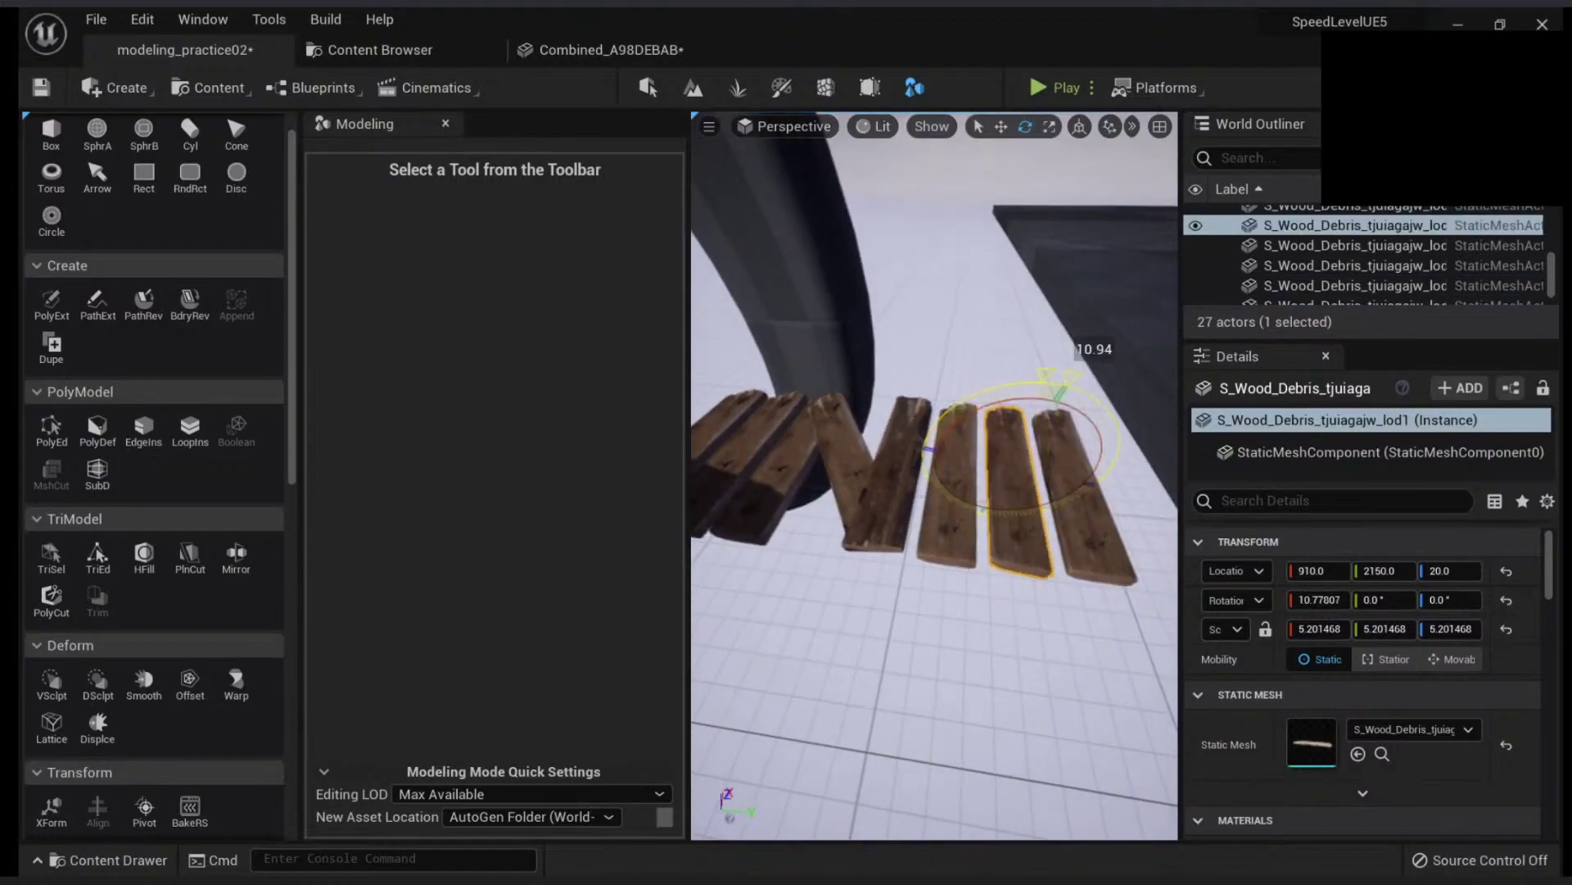
{"action": "key", "text": "s"}
{"action": "right_click_drag", "start_coordinate": [981, 534], "coordinate": [997, 501]}
- Select all eight wood planks and duplicate them along Y to continue the row past the ring
{"action": "left_click", "coordinate": [1016, 508]}
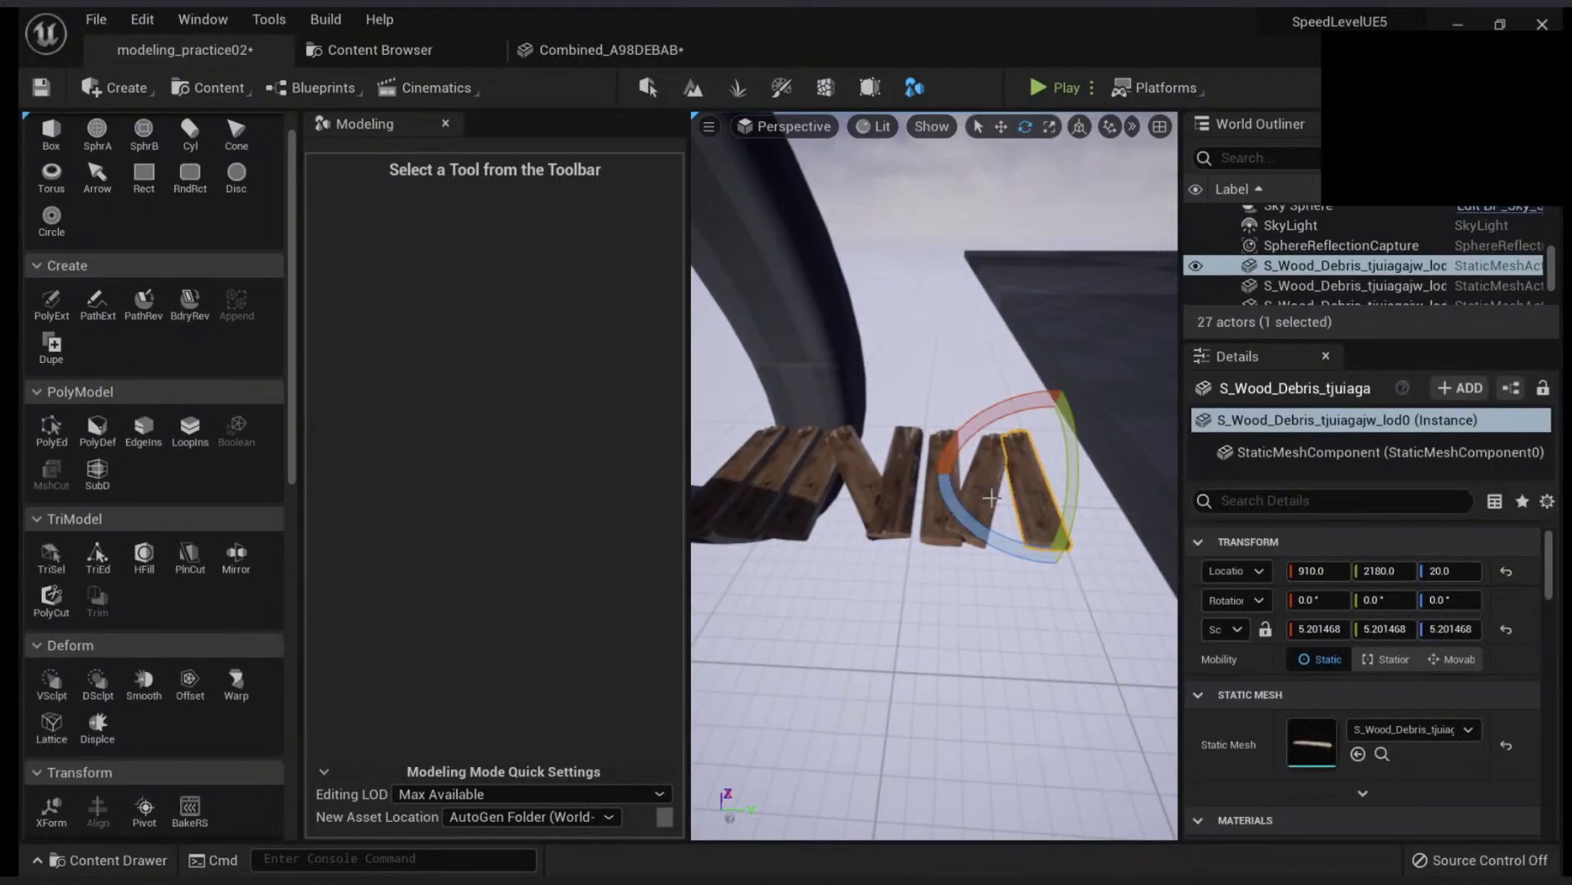
{"action": "left_click", "coordinate": [991, 497], "text": "ctrl"}
{"action": "left_click", "coordinate": [944, 475], "text": "ctrl"}
{"action": "left_click", "coordinate": [856, 471], "text": "ctrl"}
{"action": "left_click", "coordinate": [828, 463], "text": "ctrl"}
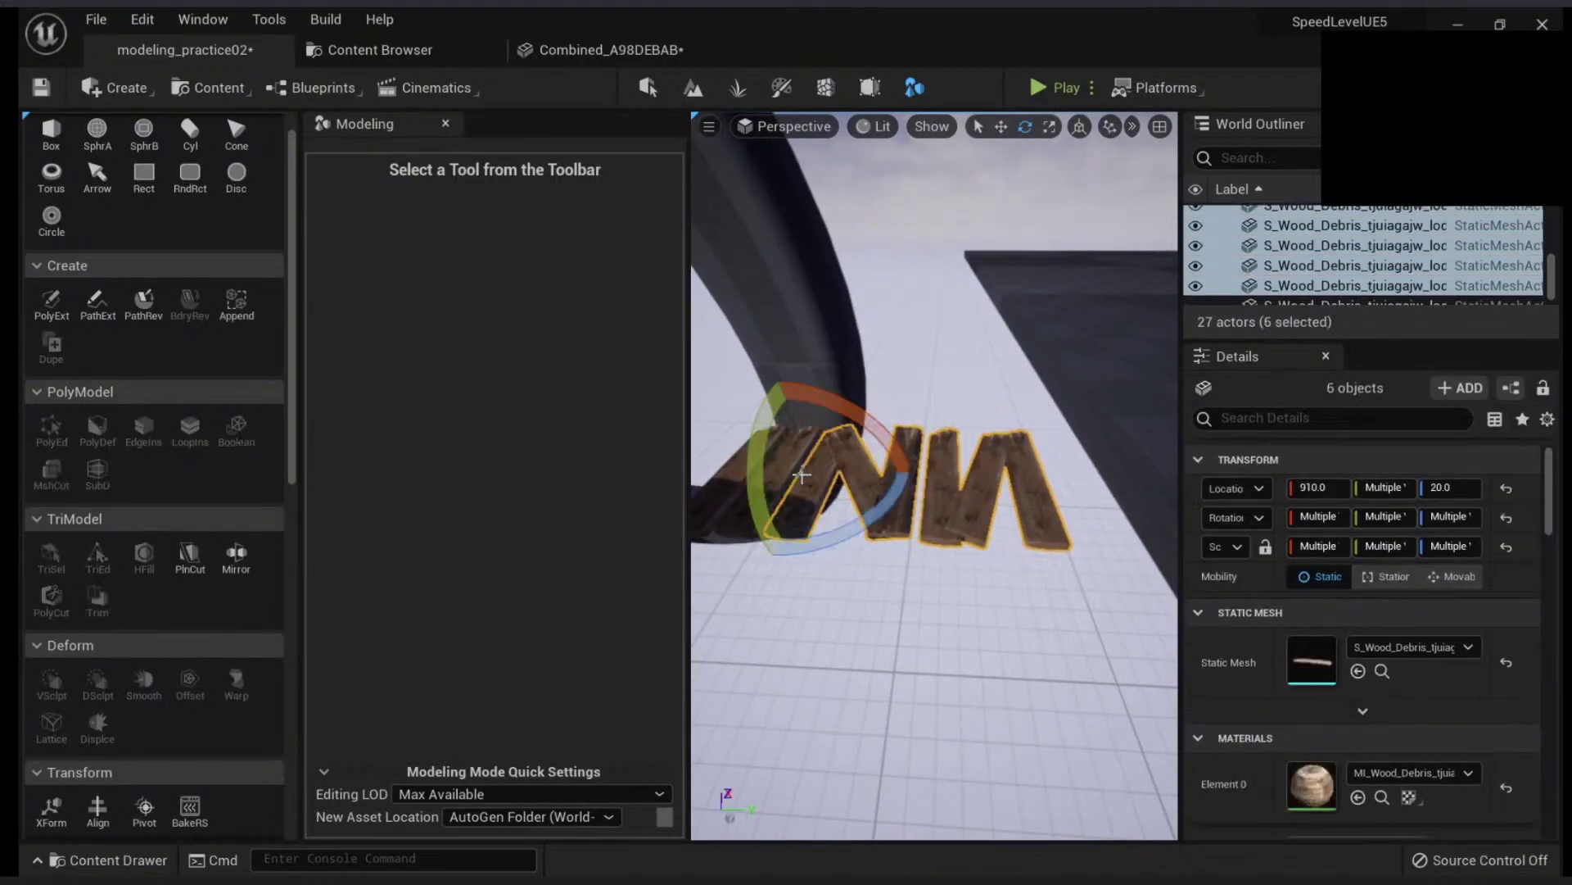
{"action": "left_click", "coordinate": [807, 463], "text": "ctrl"}
{"action": "left_click", "coordinate": [791, 465], "text": "ctrl"}
{"action": "left_click", "coordinate": [756, 453], "text": "ctrl"}
{"action": "mouse_move", "coordinate": [756, 453]}
{"action": "right_mouse_down"}
{"action": "mouse_move", "coordinate": [770, 491]}
{"action": "mouse_move", "coordinate": [770, 442]}
{"action": "right_mouse_up"}
{"action": "key", "text": "s"}
{"action": "key", "text": "w"}
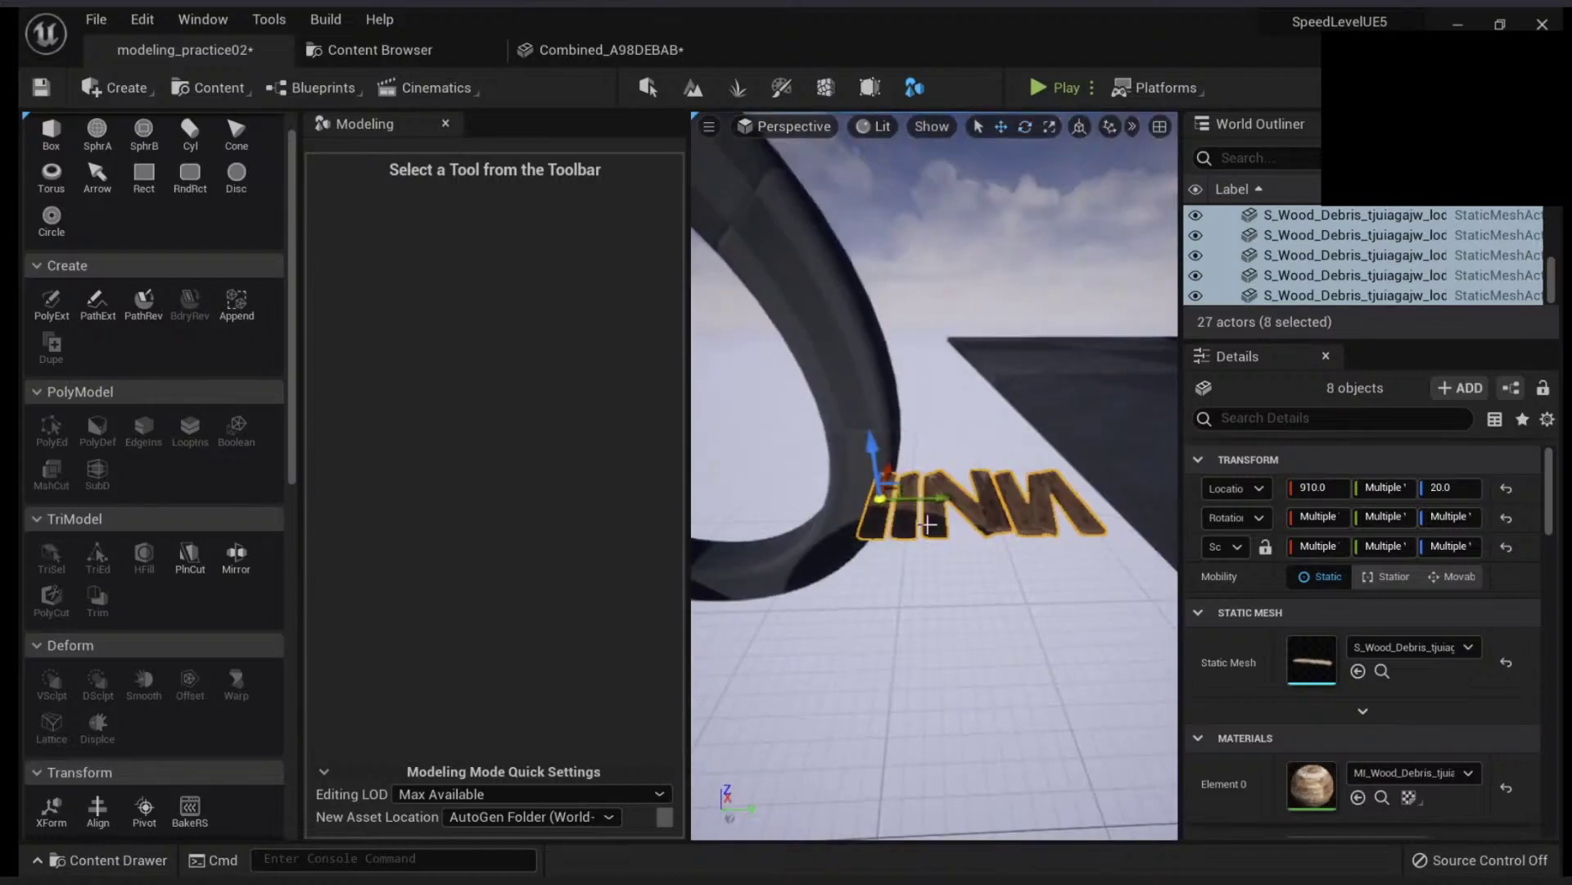
{"action": "left_click_drag", "start_coordinate": [926, 499], "coordinate": [745, 504], "text": "alt"}
- Rotate the eight copied planks as a group to flip them over
{"action": "right_click_drag", "start_coordinate": [829, 516], "coordinate": [745, 480]}
{"action": "key", "text": "e"}
{"action": "left_click_drag", "start_coordinate": [860, 428], "coordinate": [907, 565]}
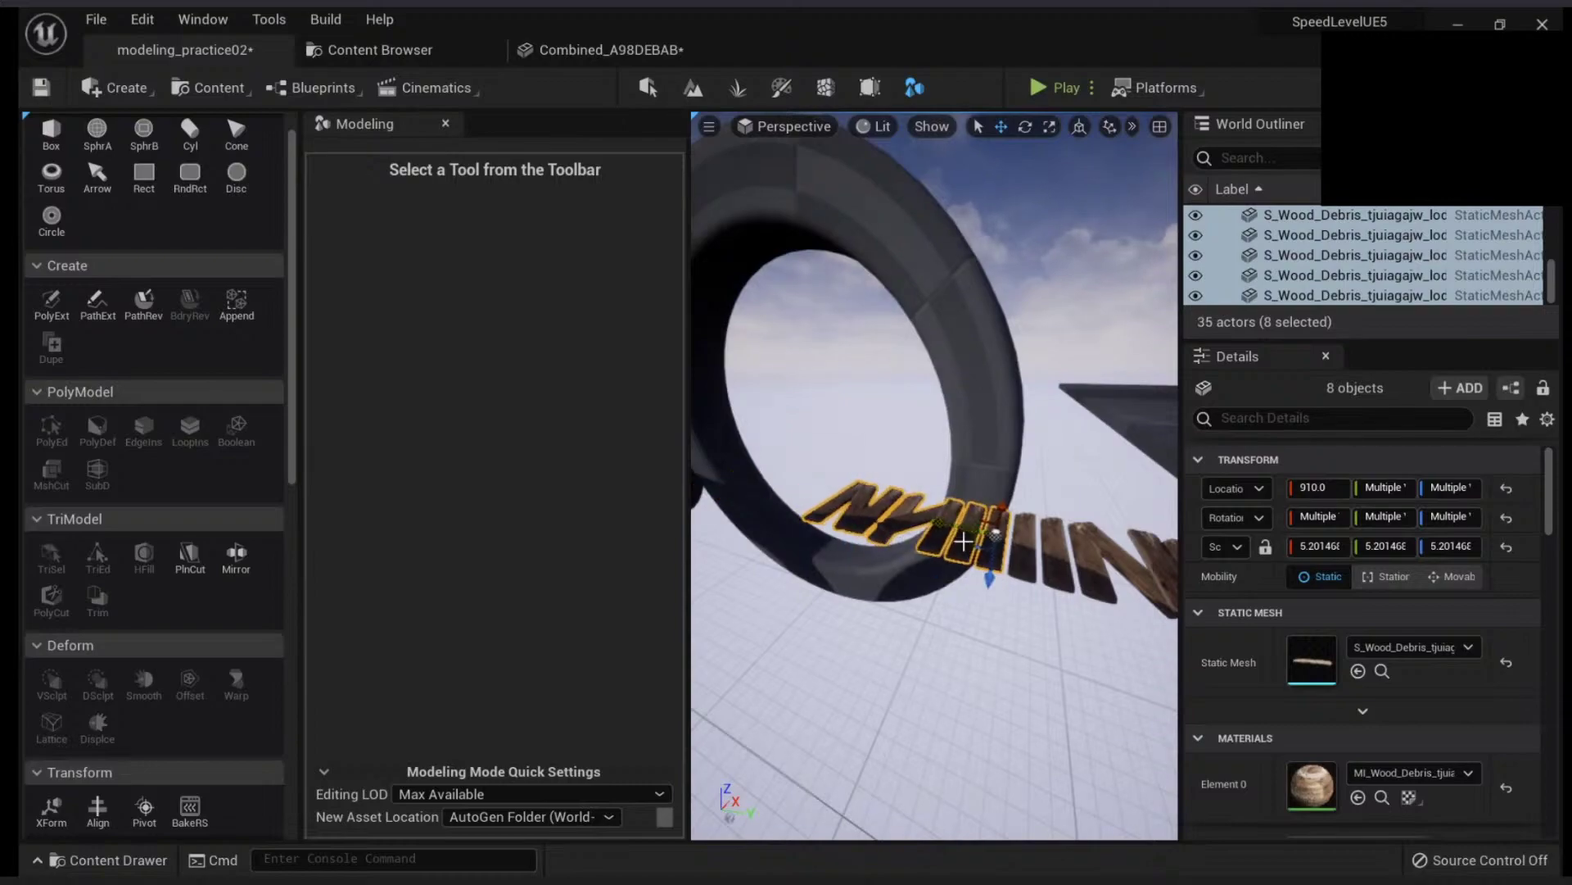
- Add the eight original planks to the selection so that all 16 bridge planks are selected
{"action": "right_click_drag", "start_coordinate": [964, 541], "coordinate": [1105, 532]}
{"action": "key", "text": "w"}
{"action": "left_click", "coordinate": [798, 586], "text": "ctrl"}
{"action": "left_click", "coordinate": [860, 577], "text": "ctrl"}
{"action": "left_click", "coordinate": [925, 574], "text": "ctrl"}
{"action": "left_click", "coordinate": [987, 565], "text": "ctrl"}
{"action": "left_click", "coordinate": [1077, 572], "text": "ctrl"}
{"action": "left_click", "coordinate": [1078, 580], "text": "ctrl"}
{"action": "left_click", "coordinate": [1071, 555], "text": "ctrl"}
{"action": "left_click", "coordinate": [1116, 536], "text": "ctrl"}
{"action": "scroll", "coordinate": [1083, 545], "scroll_direction": "down", "scroll_amount": 2}
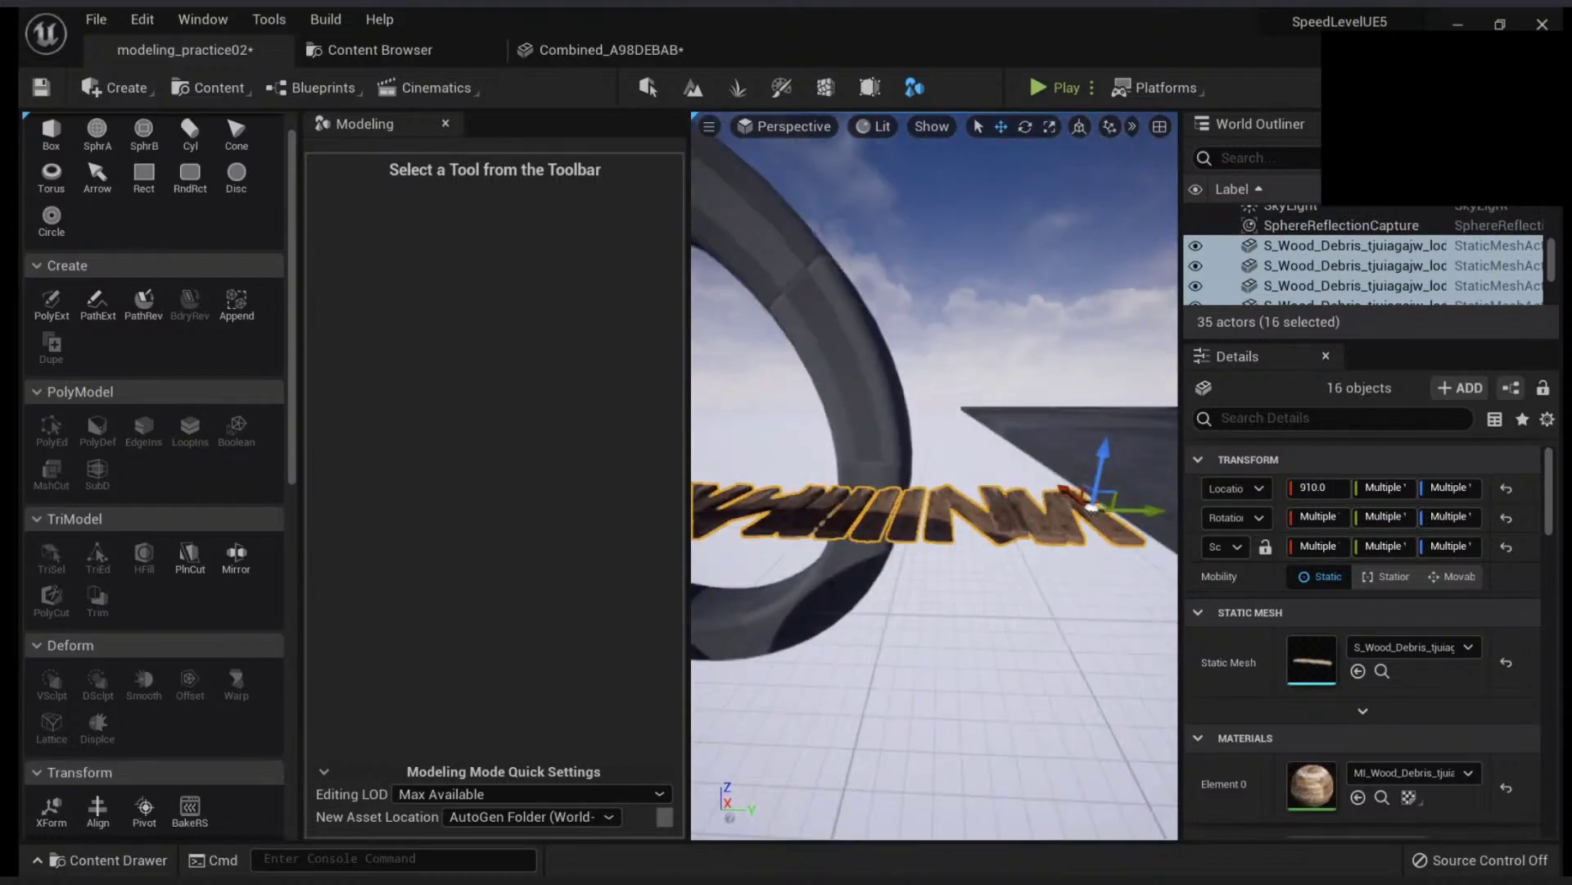
{"action": "scroll", "coordinate": [149, 439], "scroll_direction": "up", "scroll_amount": 1}
- Append the selected planks into a new asset named MyNewBridge, with the sources deleted on accept
{"action": "left_click", "coordinate": [245, 335]}
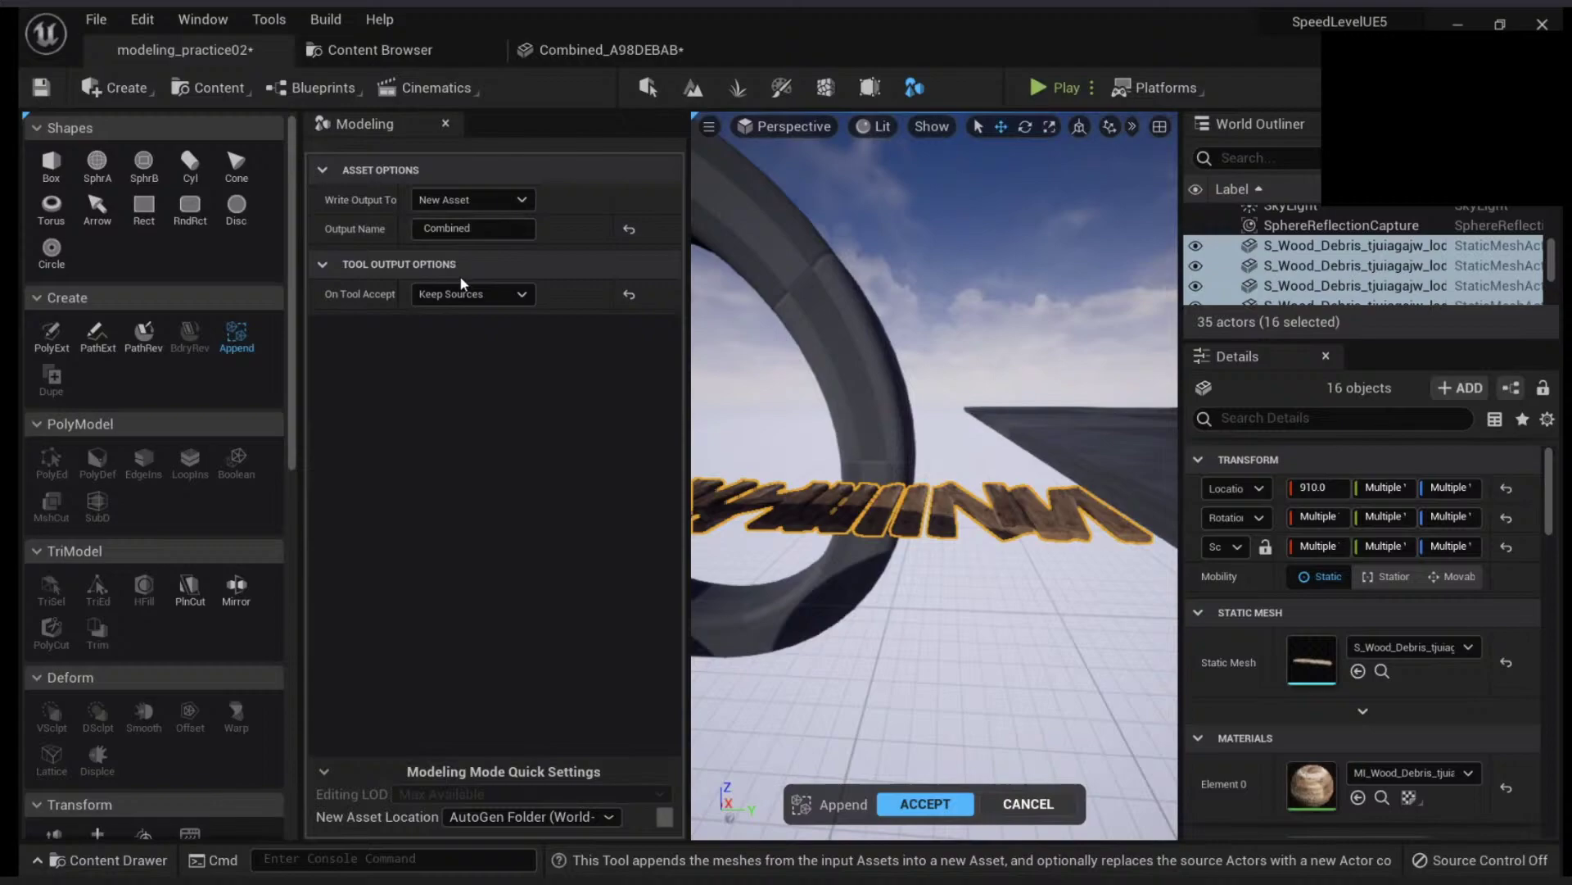
{"action": "left_click", "coordinate": [468, 294]}
{"action": "left_click", "coordinate": [484, 320]}
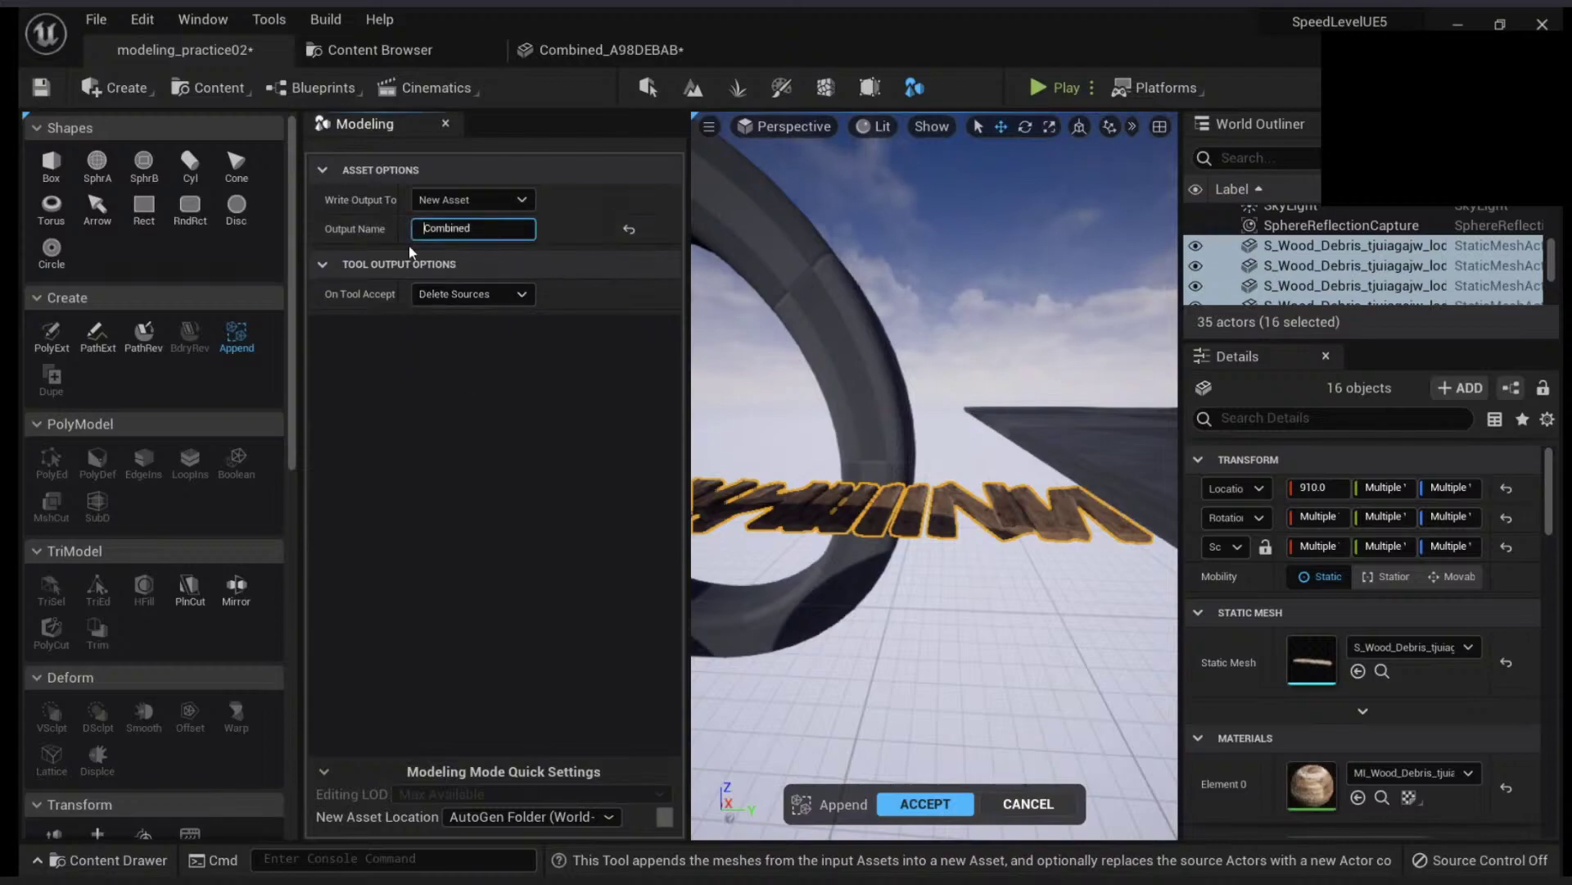
{"action": "left_click", "coordinate": [483, 230]}
{"action": "type", "text": "MyNewB"}
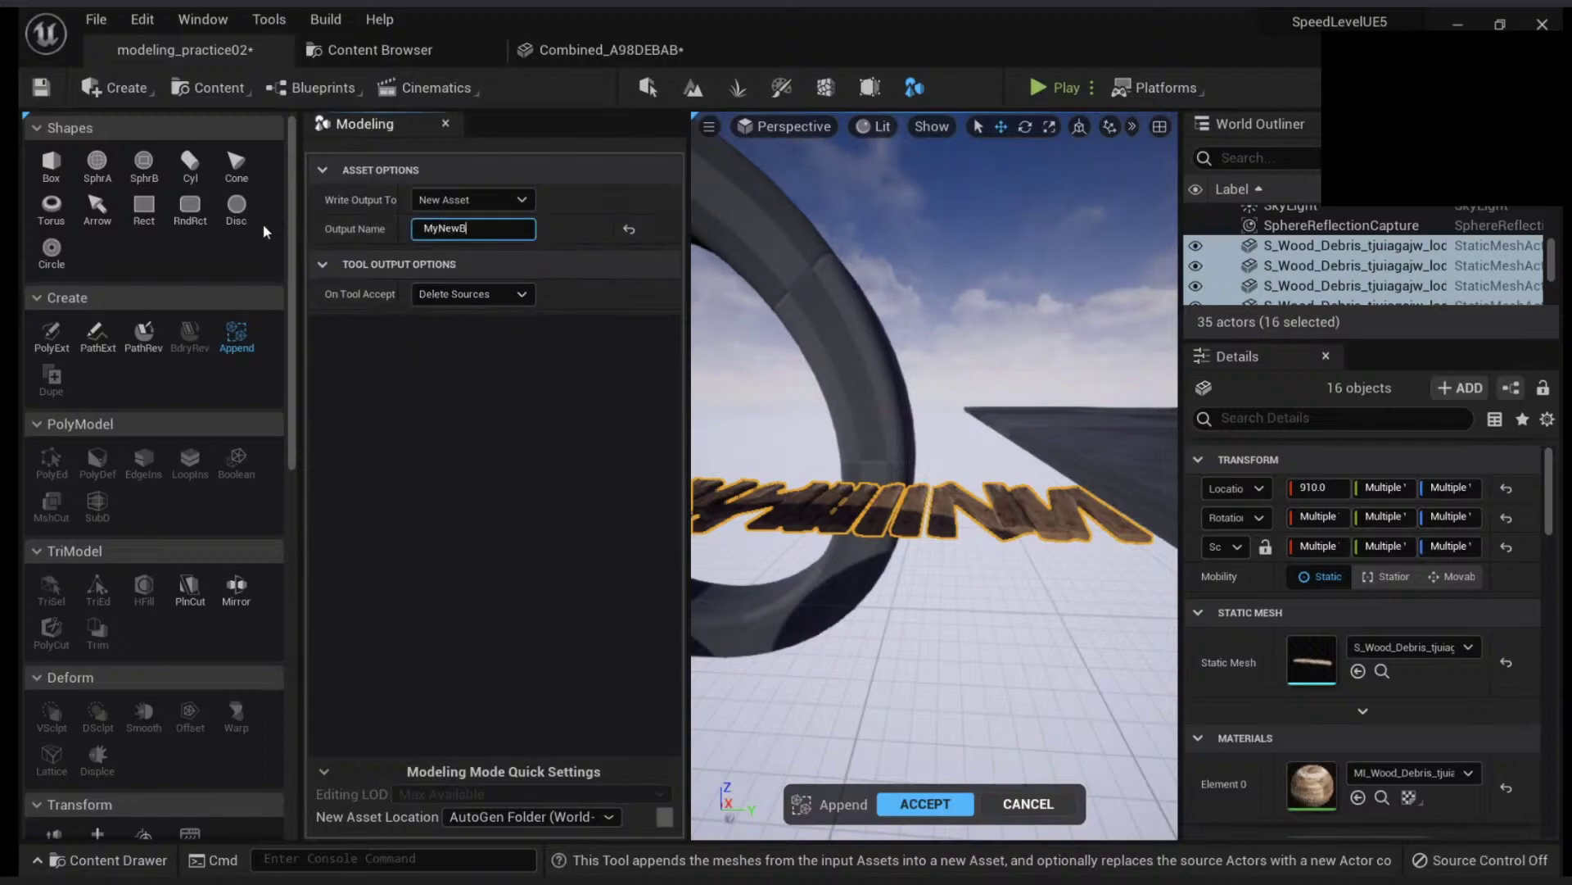
{"action": "type", "text": "ridge"}
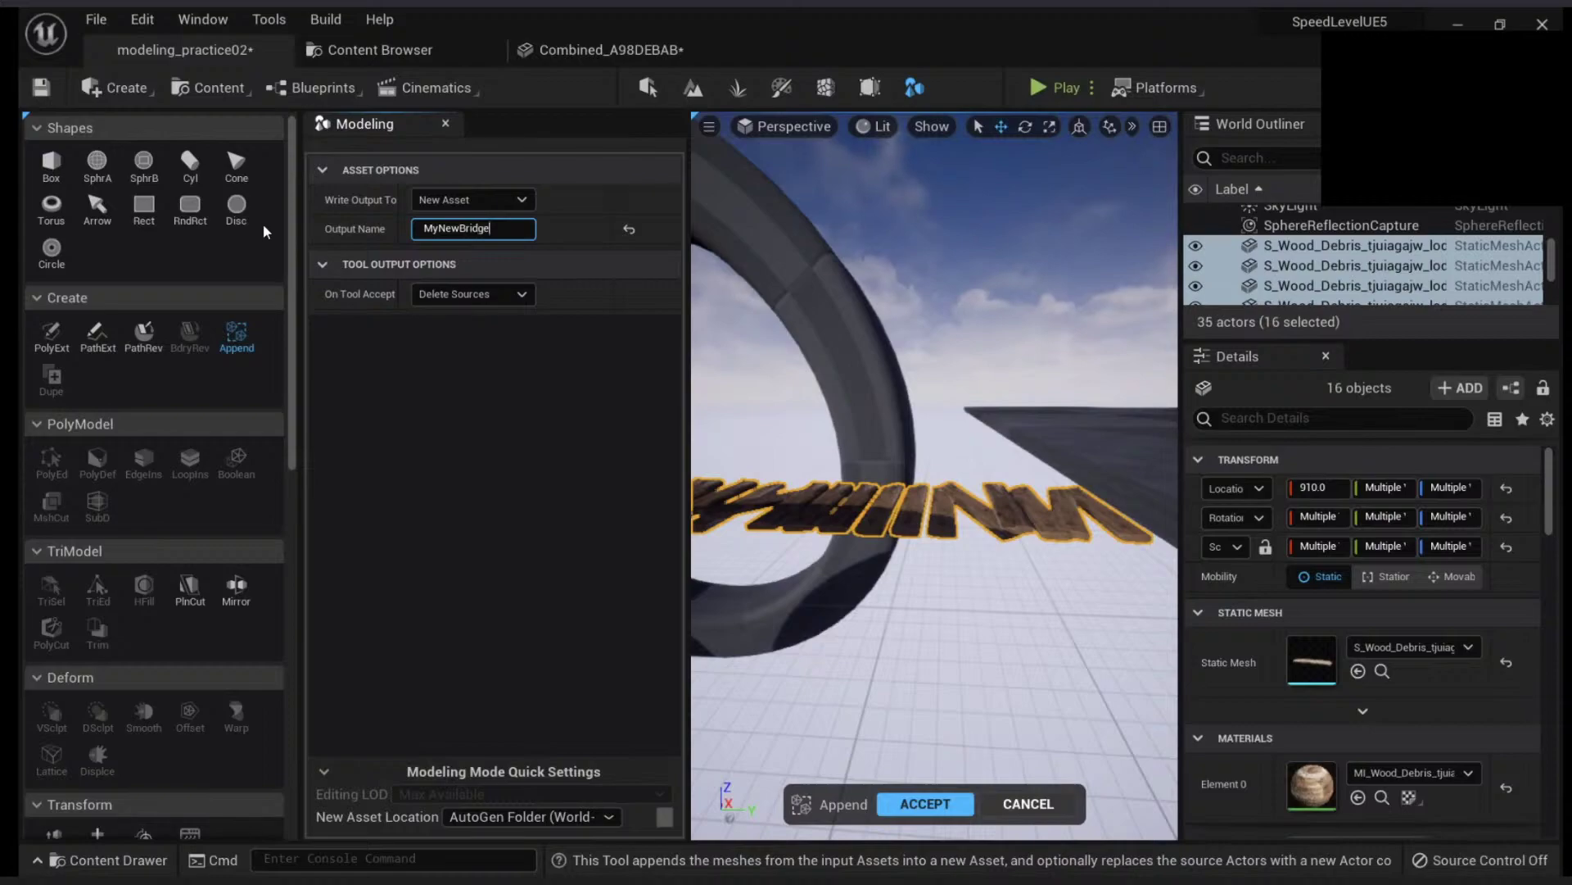
{"action": "left_click", "coordinate": [927, 805]}
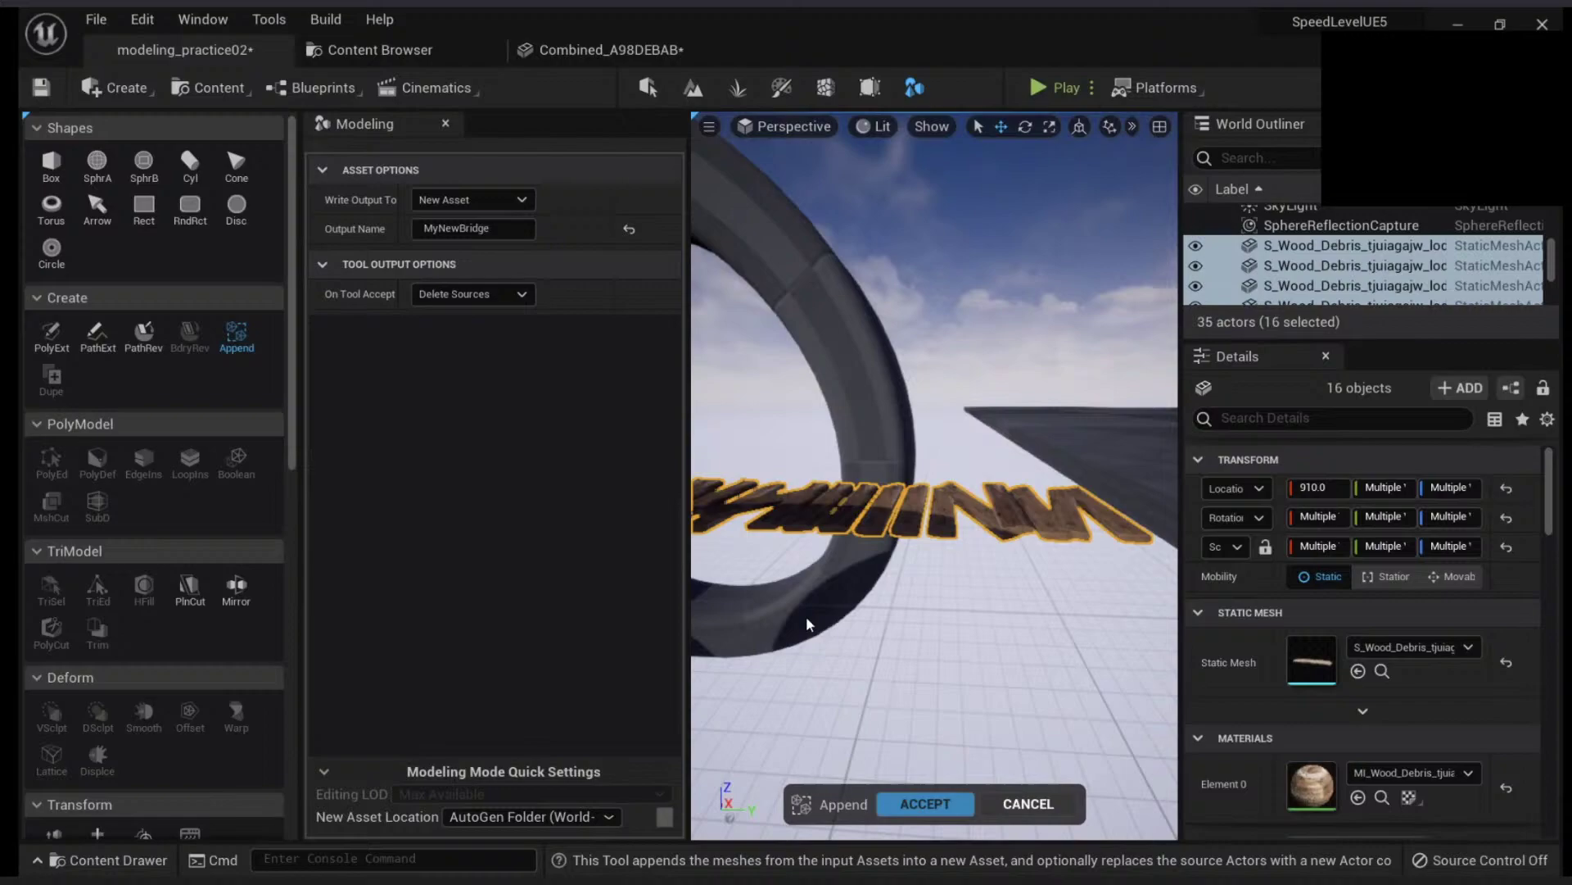
- Enable Nanite on the MyNewBridge mesh asset, apply the change and close its editor
{"action": "right_click_drag", "start_coordinate": [885, 562], "coordinate": [885, 647]}
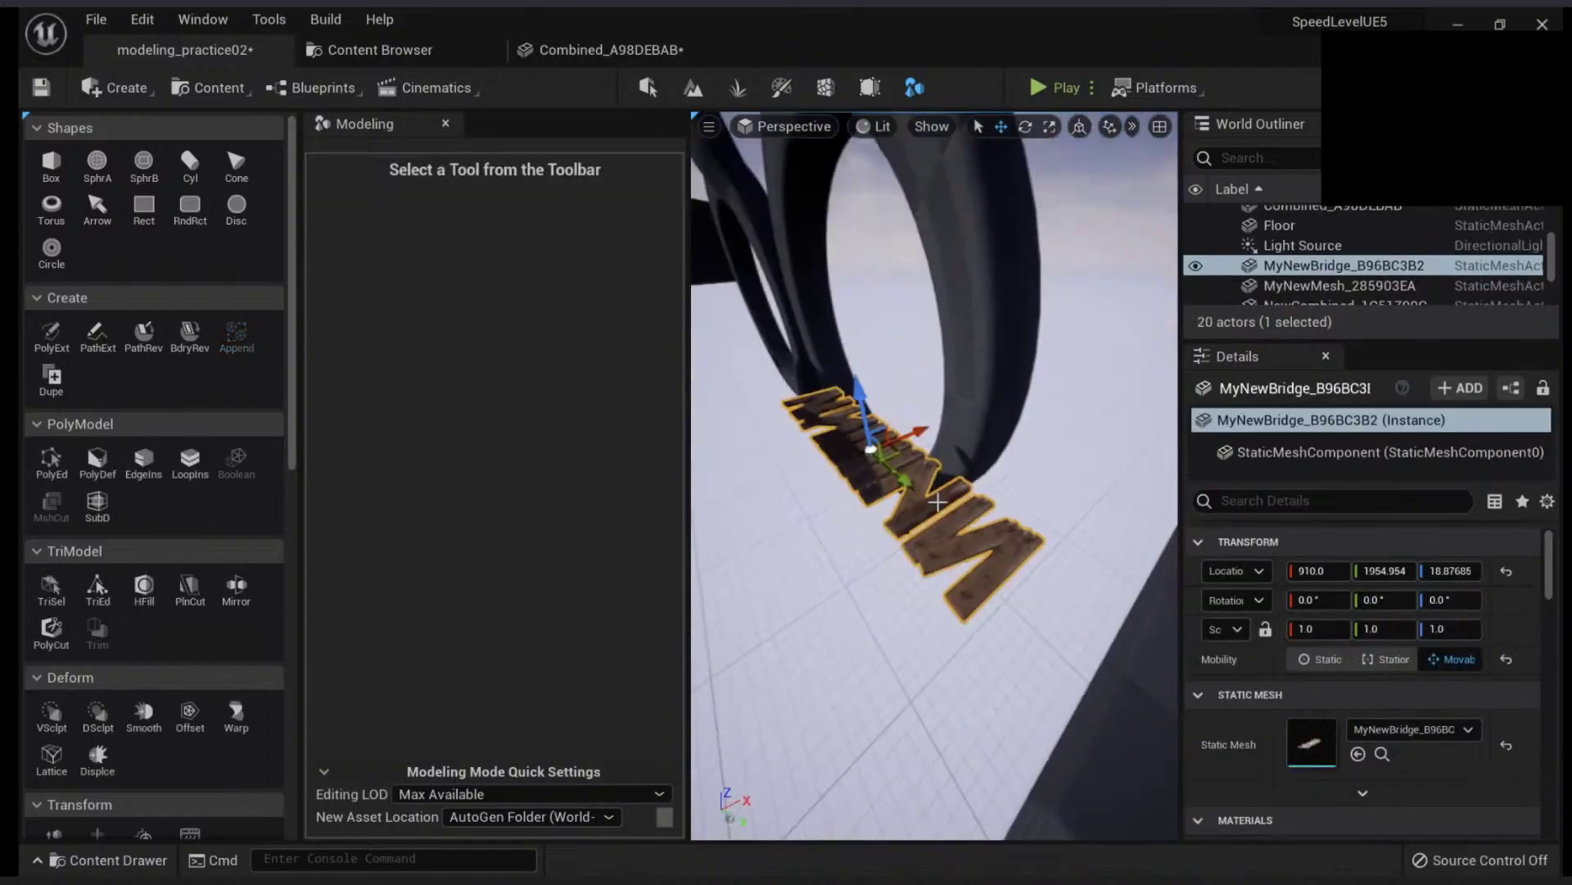
{"action": "double_click", "coordinate": [1311, 753]}
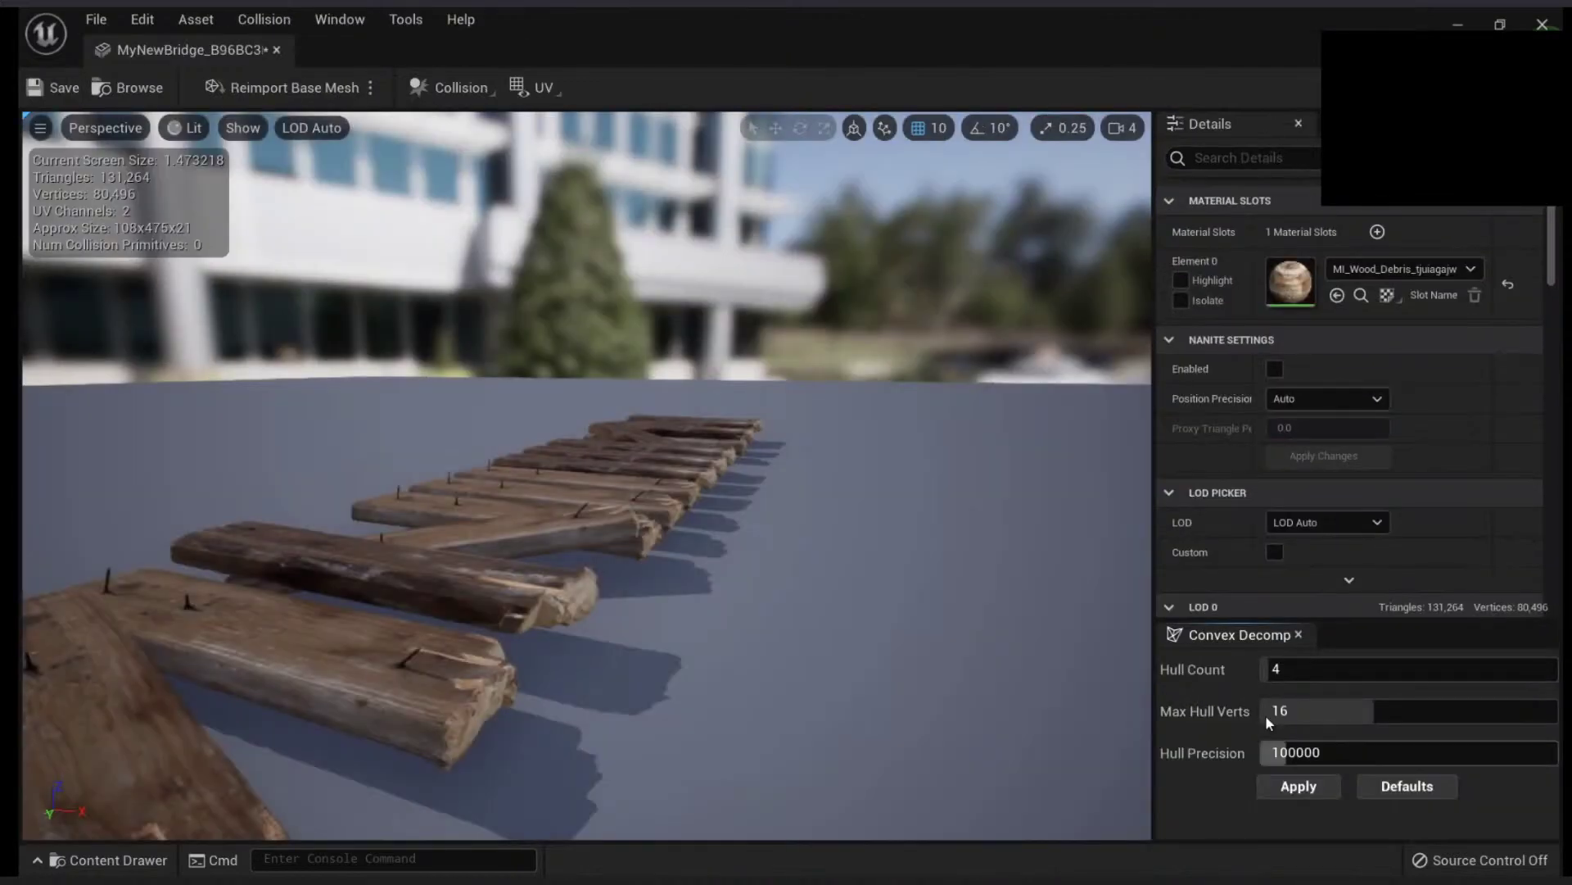
{"action": "scroll", "coordinate": [530, 530], "scroll_direction": "down", "scroll_amount": 4}
{"action": "left_click_drag", "start_coordinate": [530, 530], "coordinate": [737, 540], "text": "alt"}
{"action": "scroll", "coordinate": [586, 475], "scroll_direction": "up", "scroll_amount": 3}
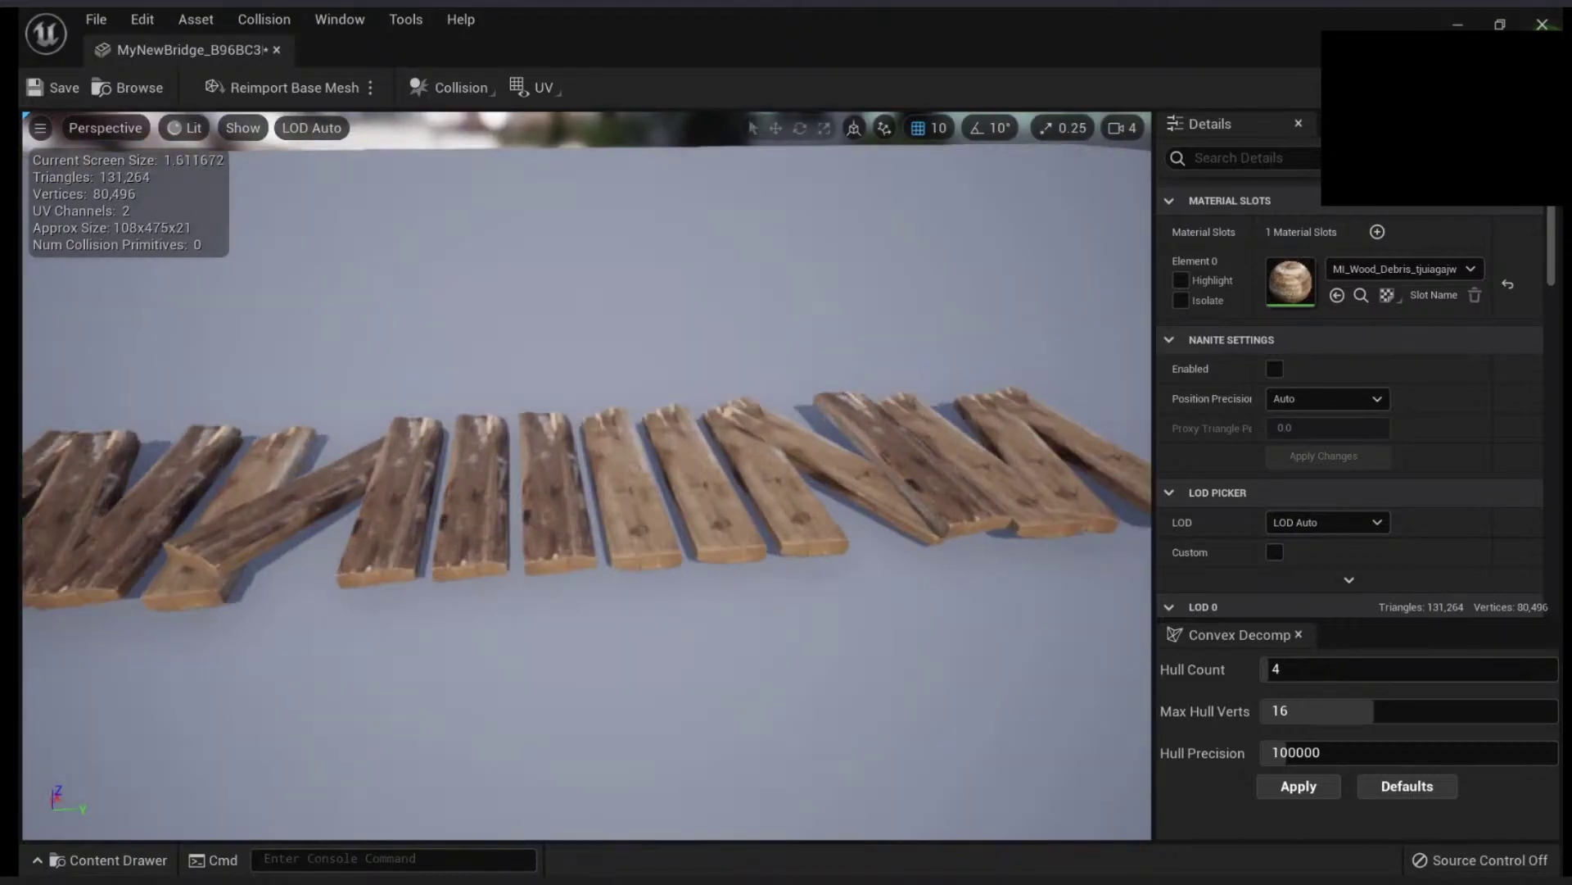
{"action": "scroll", "coordinate": [585, 475], "scroll_direction": "down", "scroll_amount": 1}
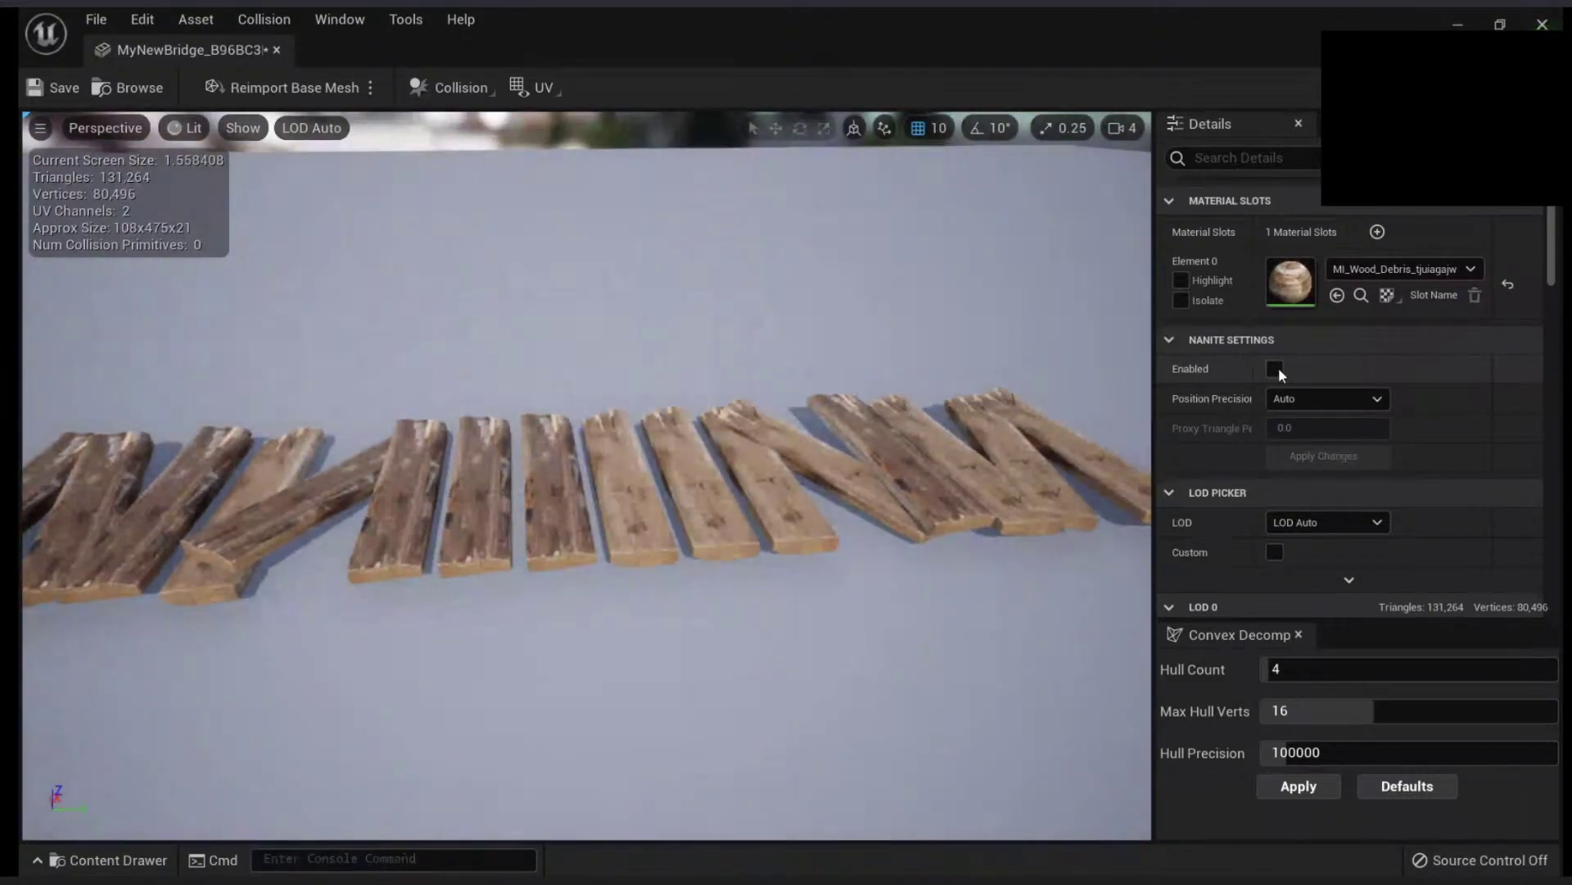
{"action": "left_click", "coordinate": [1275, 369]}
{"action": "left_click", "coordinate": [1324, 455]}
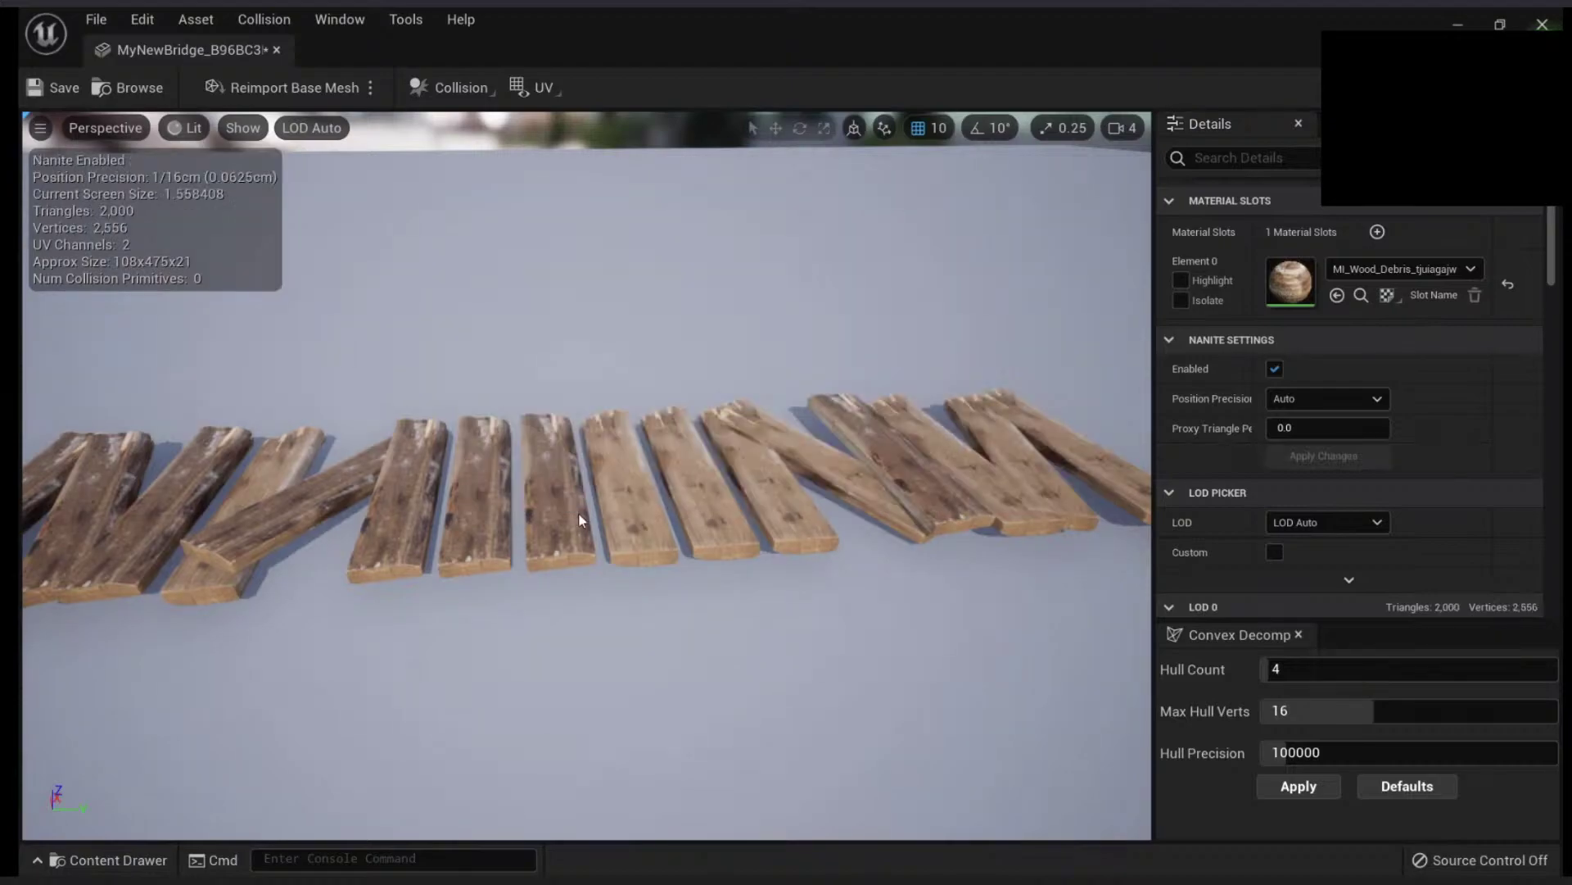
{"action": "mouse_move", "coordinate": [578, 513]}
{"action": "left_mouse_down"}
{"action": "mouse_move", "coordinate": [819, 442]}
{"action": "mouse_move", "coordinate": [459, 574]}
{"action": "mouse_move", "coordinate": [573, 524]}
{"action": "left_mouse_up"}
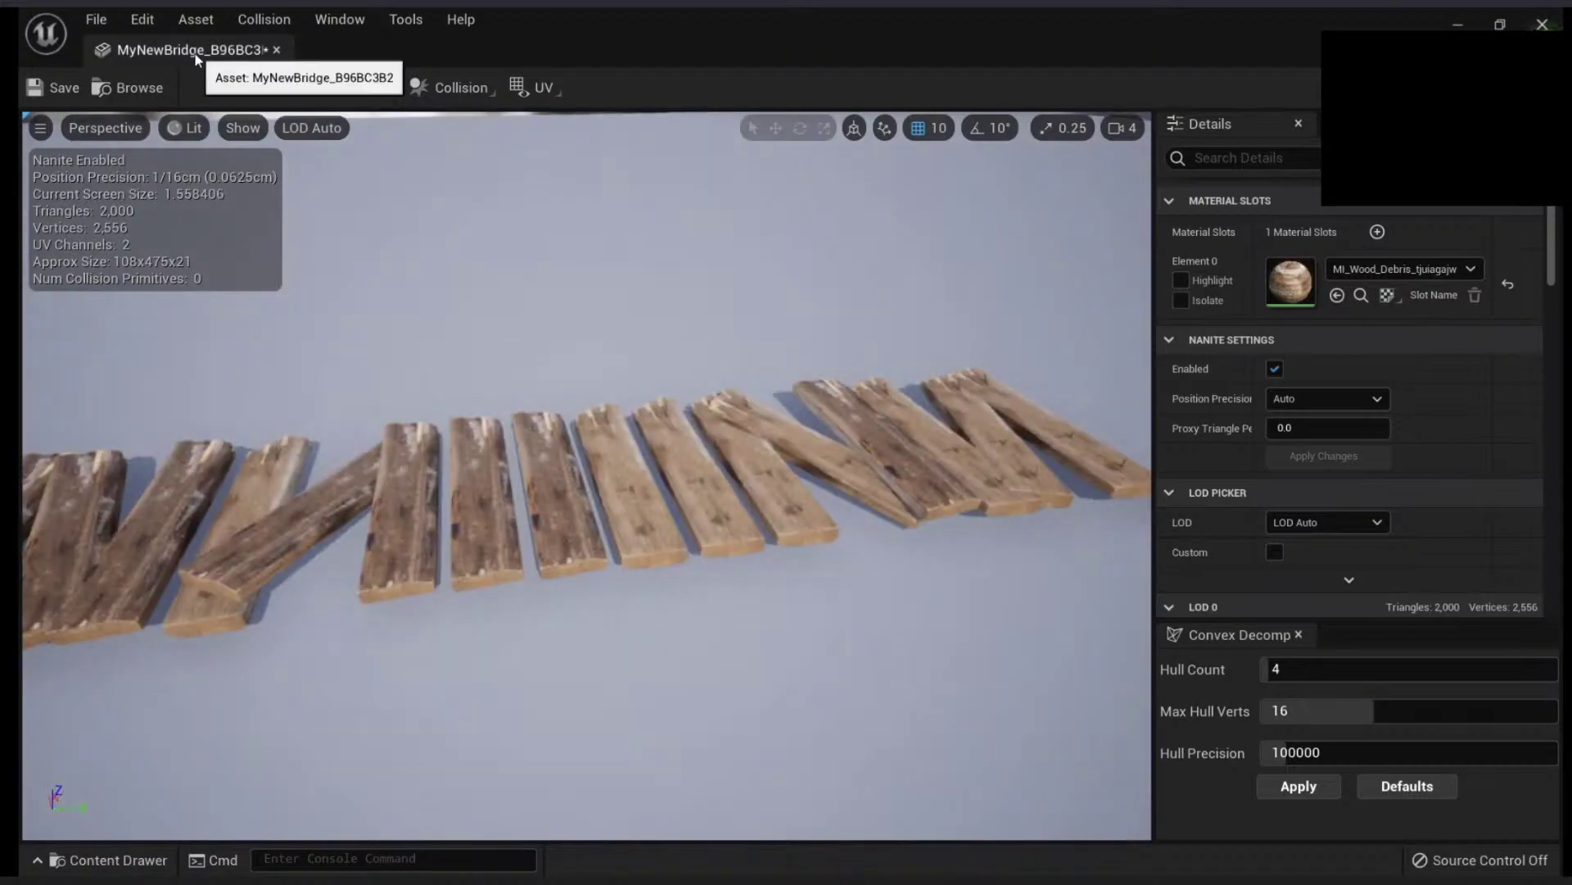
{"action": "left_click", "coordinate": [277, 50]}
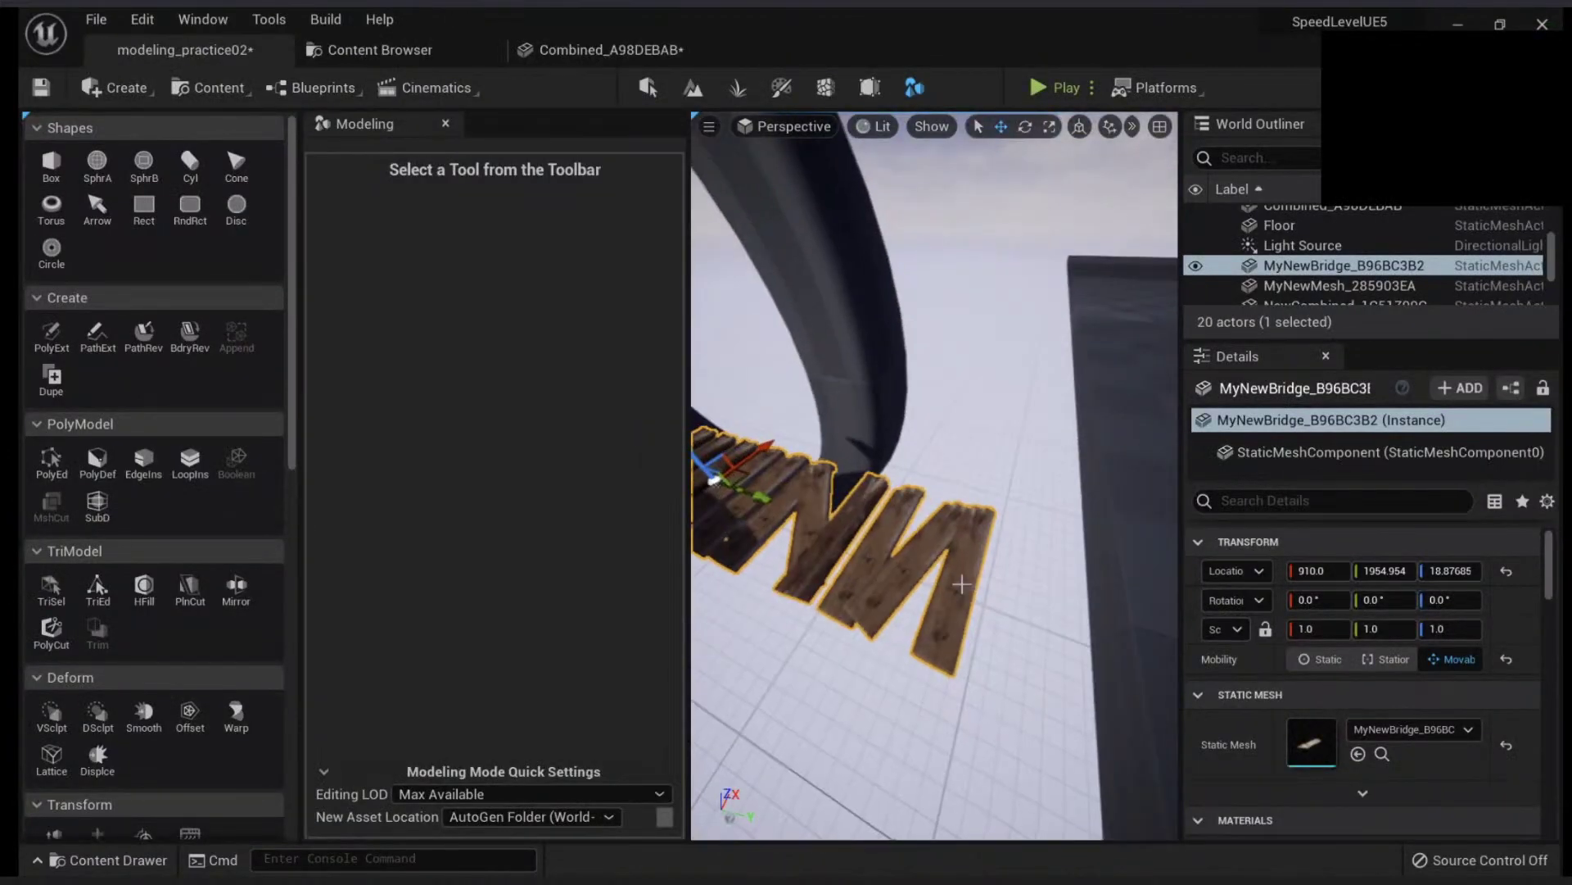
- Play-test the level from the bridge, and scale MyNewBridge uniformly to about 3.5
{"action": "right_click", "coordinate": [790, 481]}
{"action": "left_click", "coordinate": [1015, 801]}
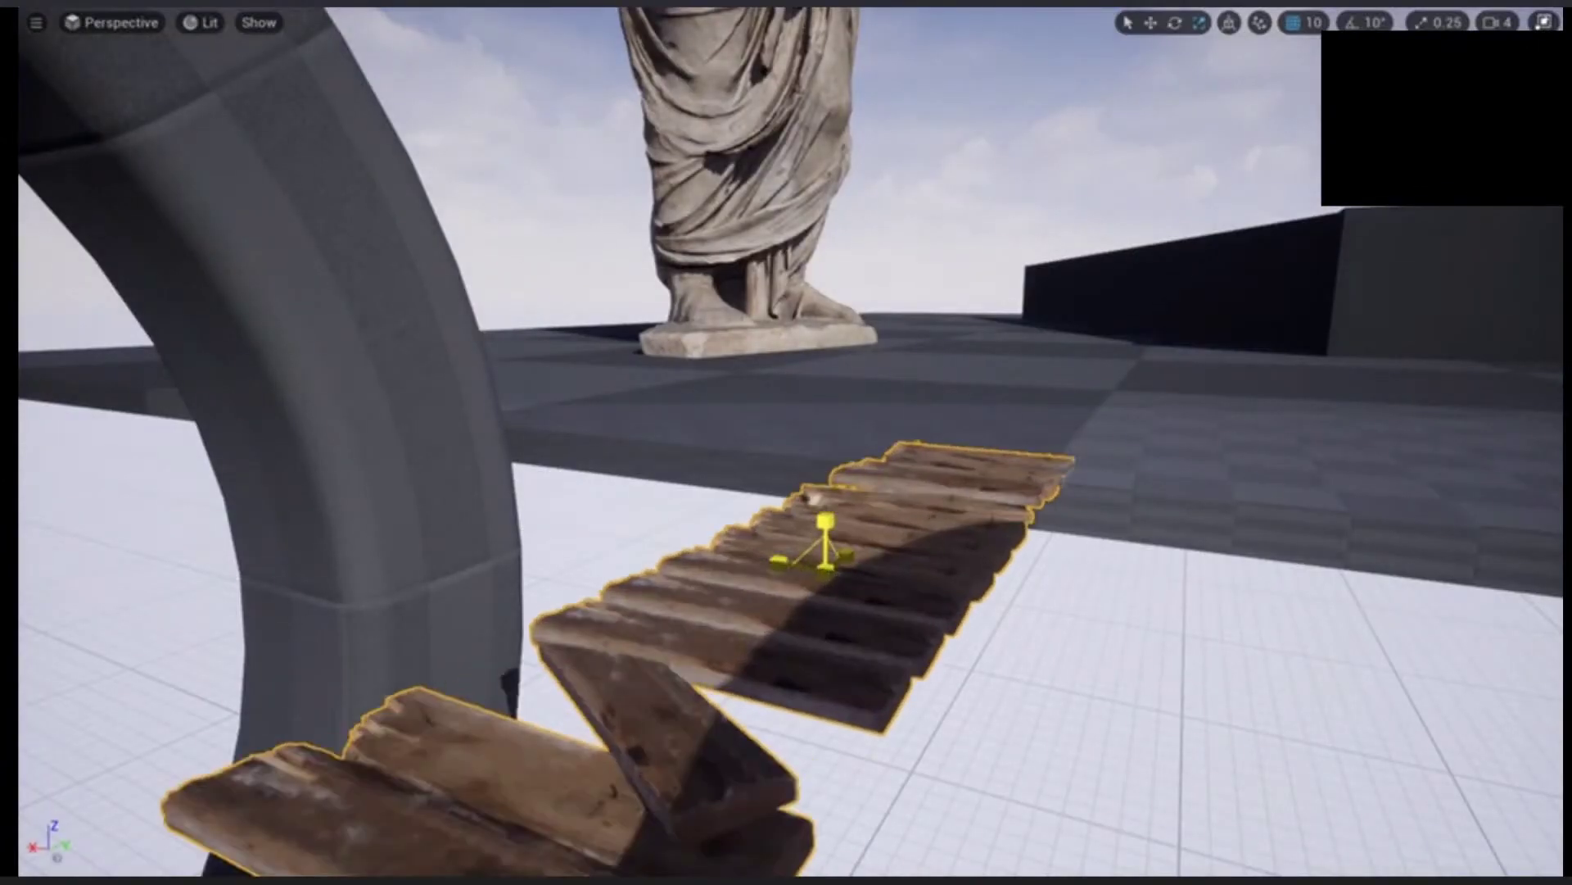
{"action": "key", "text": "w"}
{"action": "right_click_drag", "start_coordinate": [825, 555], "coordinate": [819, 610]}
{"action": "scroll", "coordinate": [751, 702], "scroll_direction": "down", "scroll_amount": 5}
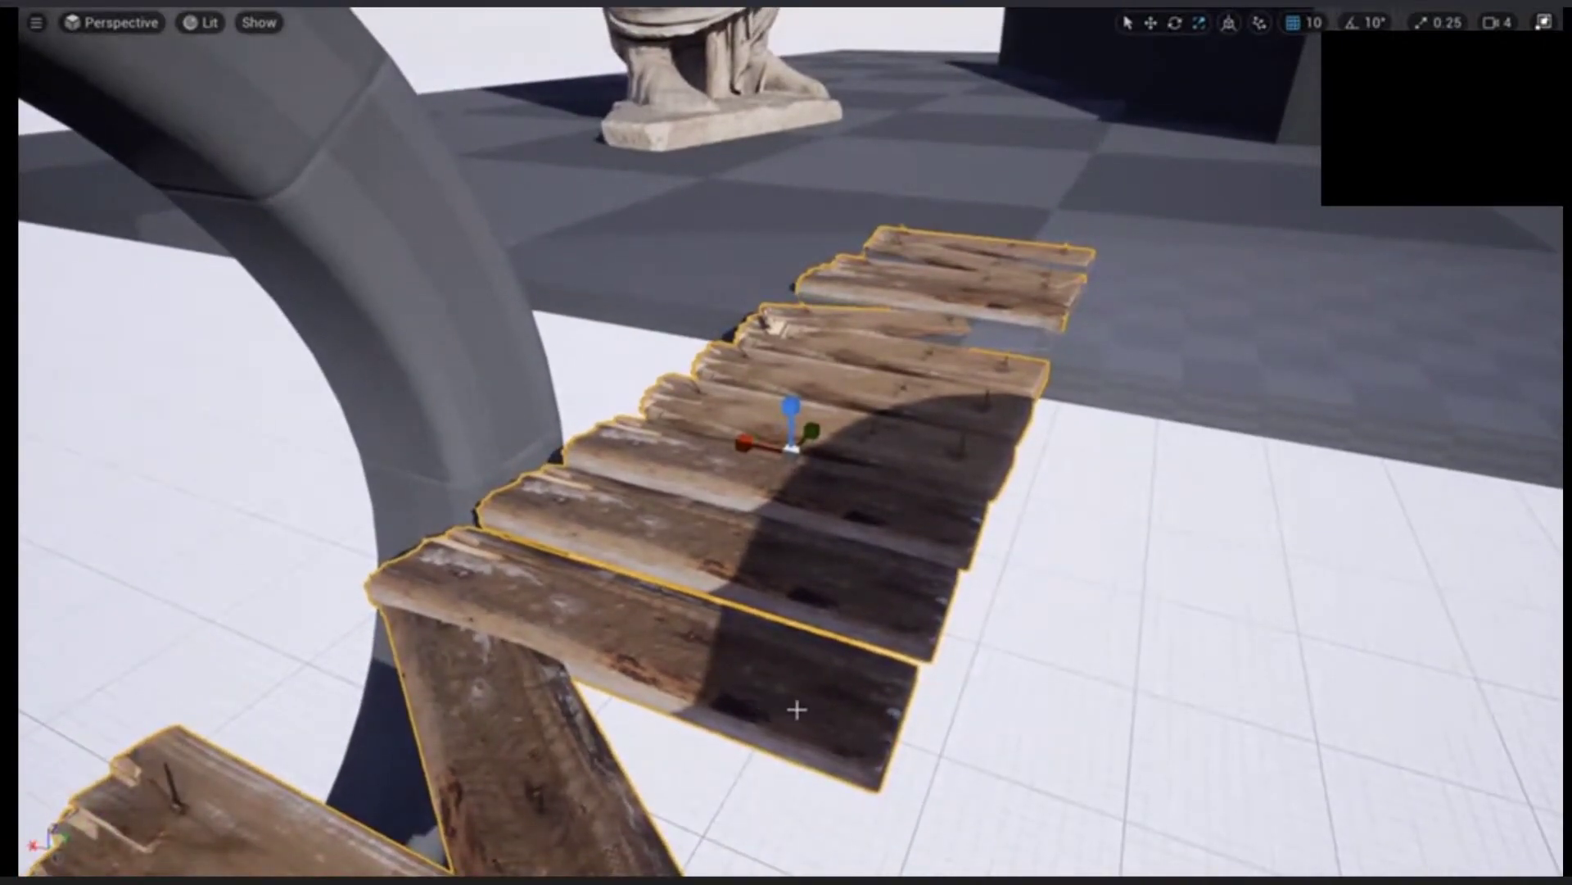
- Play from a spot on the bridge planks and run the character across them
{"action": "right_click", "coordinate": [800, 713]}
{"action": "left_click", "coordinate": [876, 811]}
{"action": "left_click", "coordinate": [845, 573]}
{"action": "key", "text": "w"}
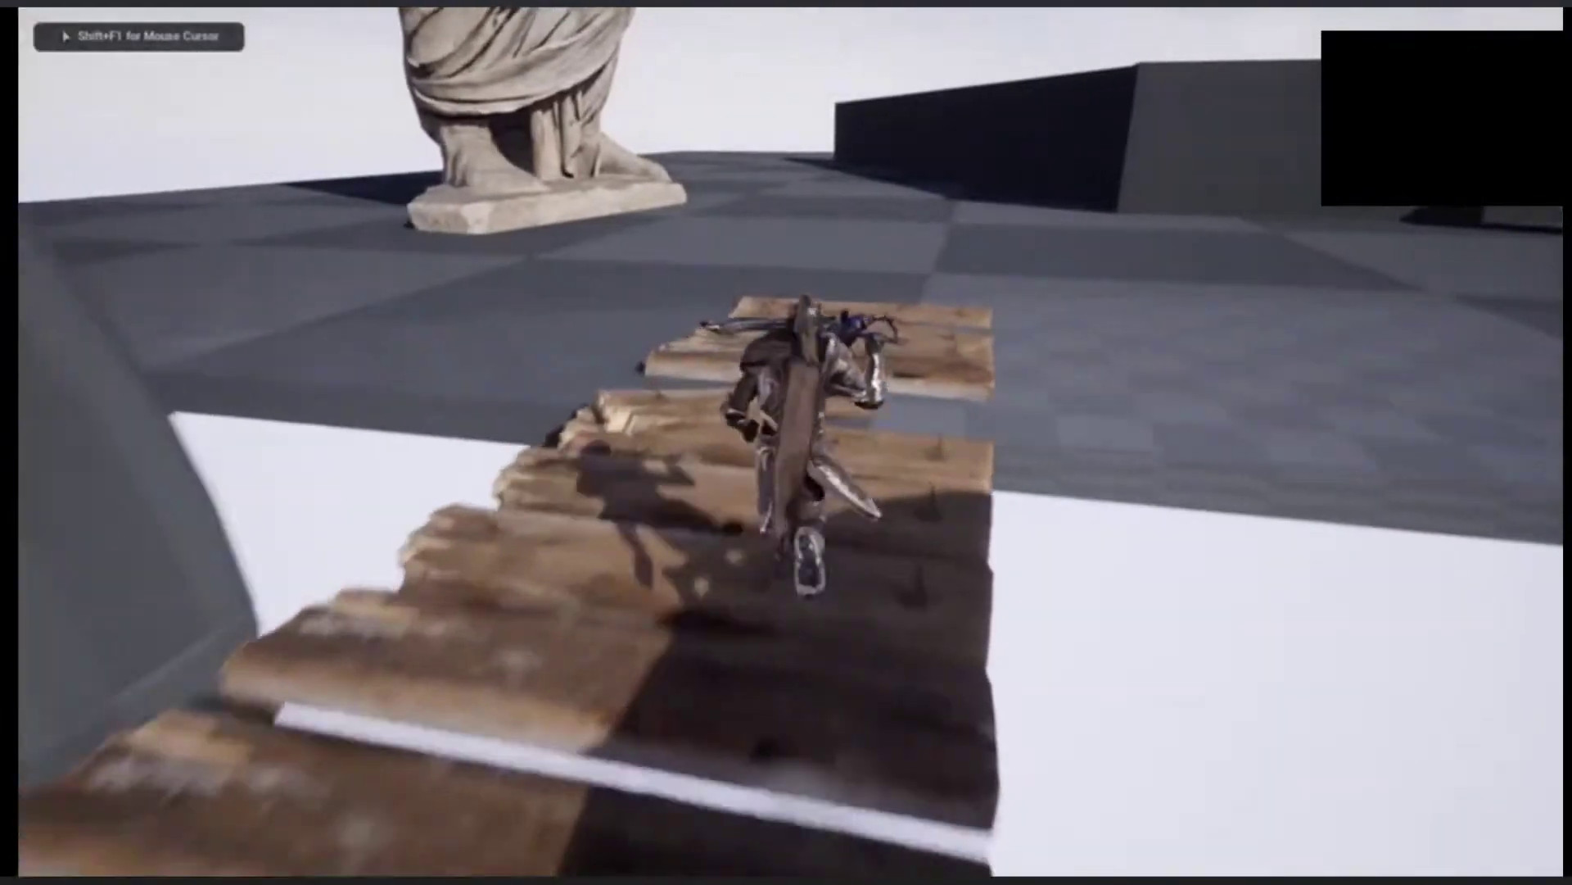
{"action": "key", "text": "w"}
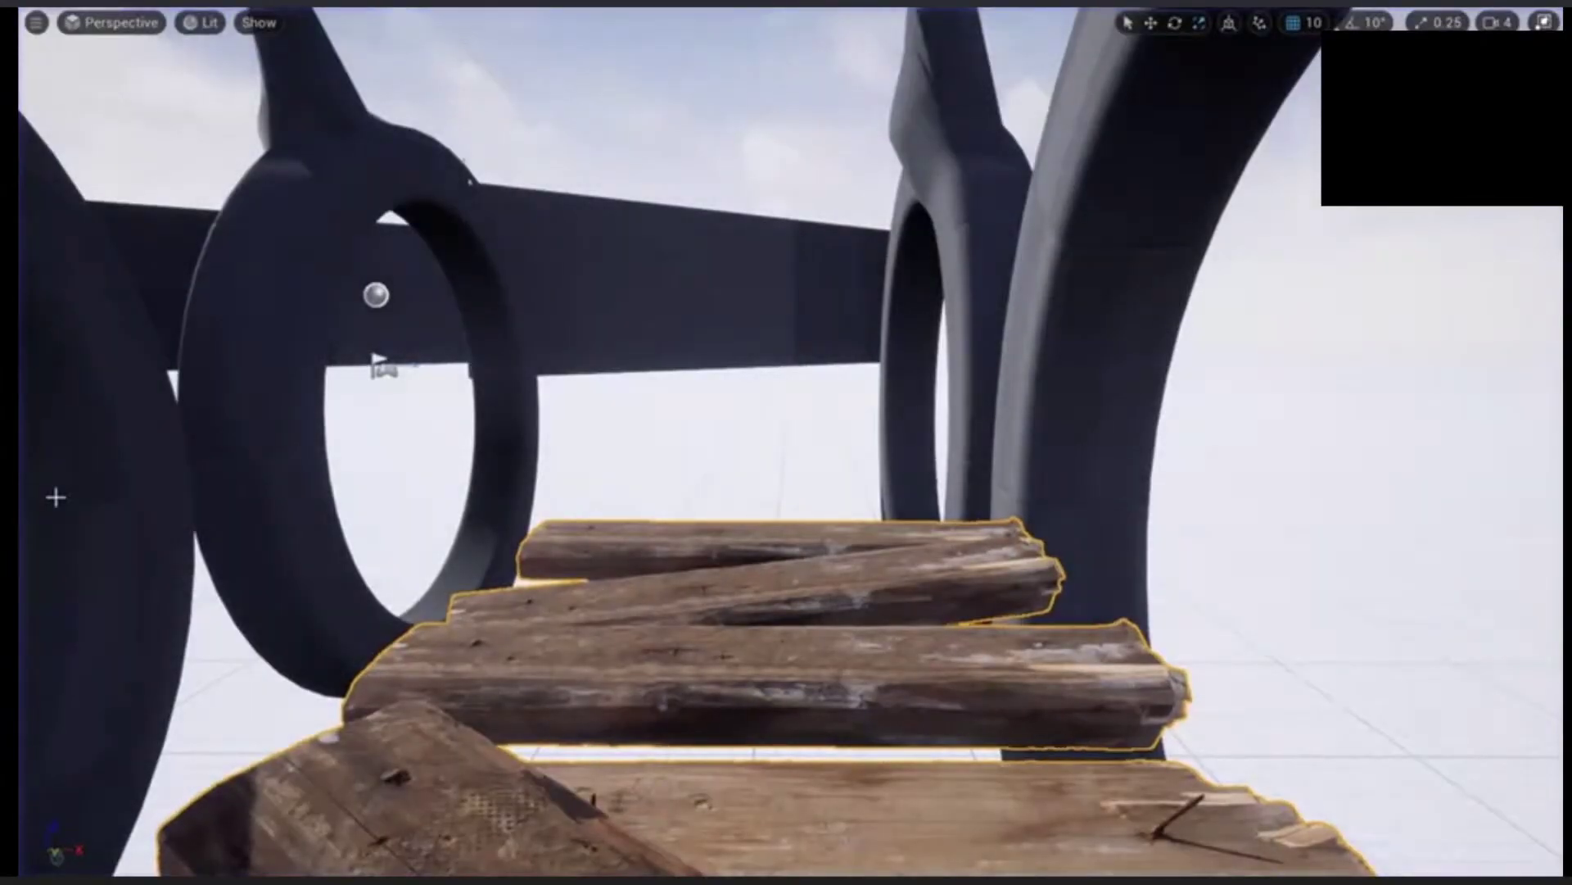
- Leave the full-screen viewport and switch from Modeling mode to Selection mode
{"action": "right_click_drag", "start_coordinate": [129, 692], "coordinate": [368, 782]}
{"action": "key", "text": "s"}
{"action": "right_click_drag", "start_coordinate": [827, 569], "coordinate": [786, 569]}
{"action": "key", "text": "s"}
{"action": "key", "text": "w"}
{"action": "key", "text": "F11"}
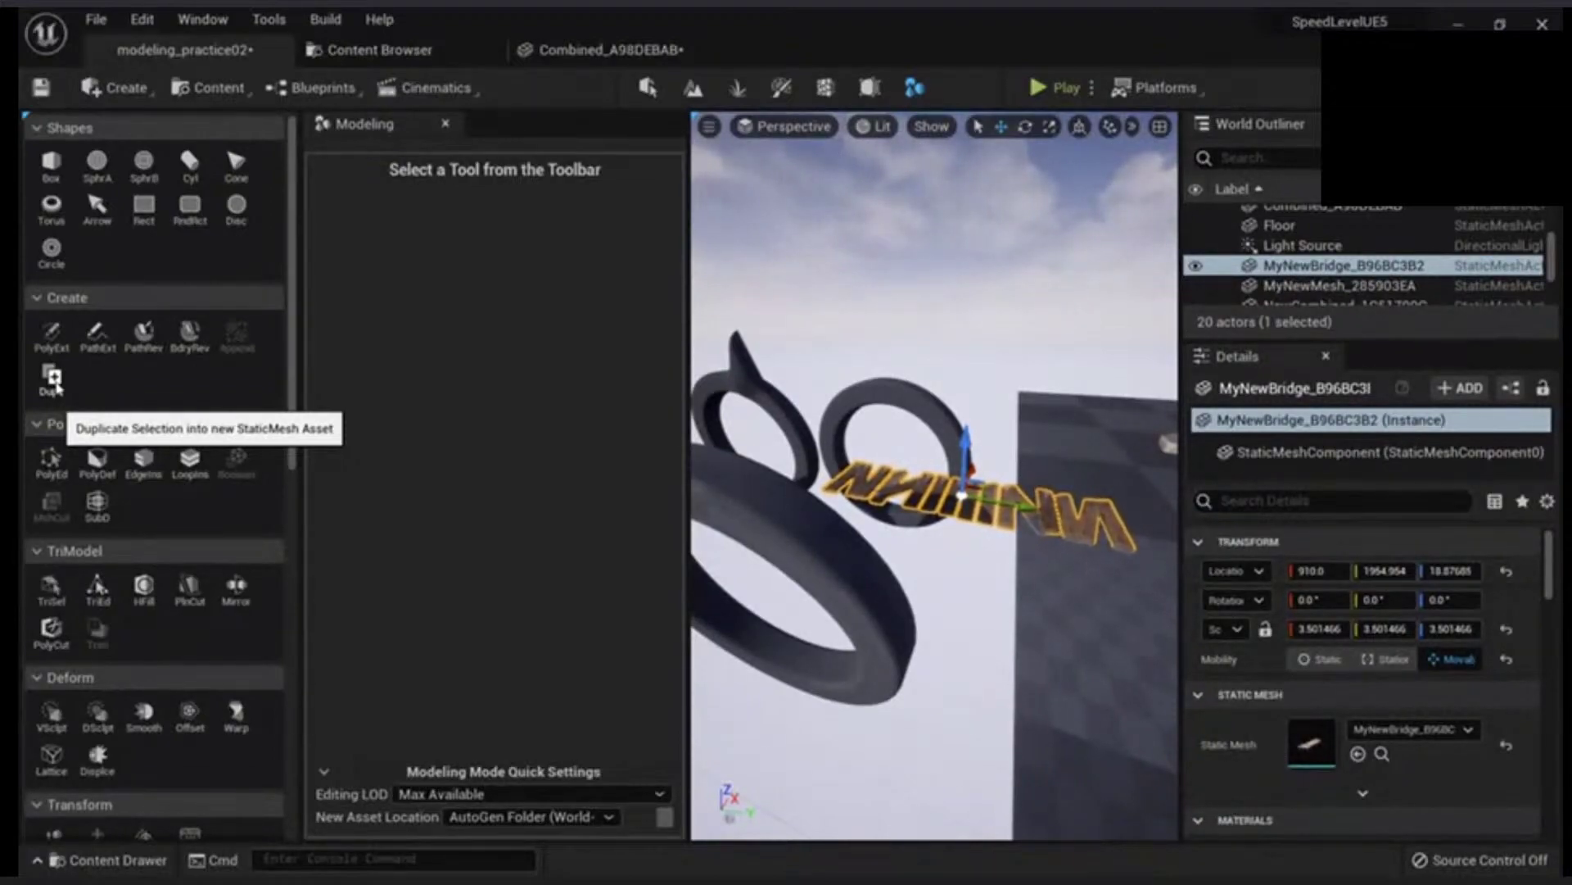
{"action": "key", "text": "shift+1"}
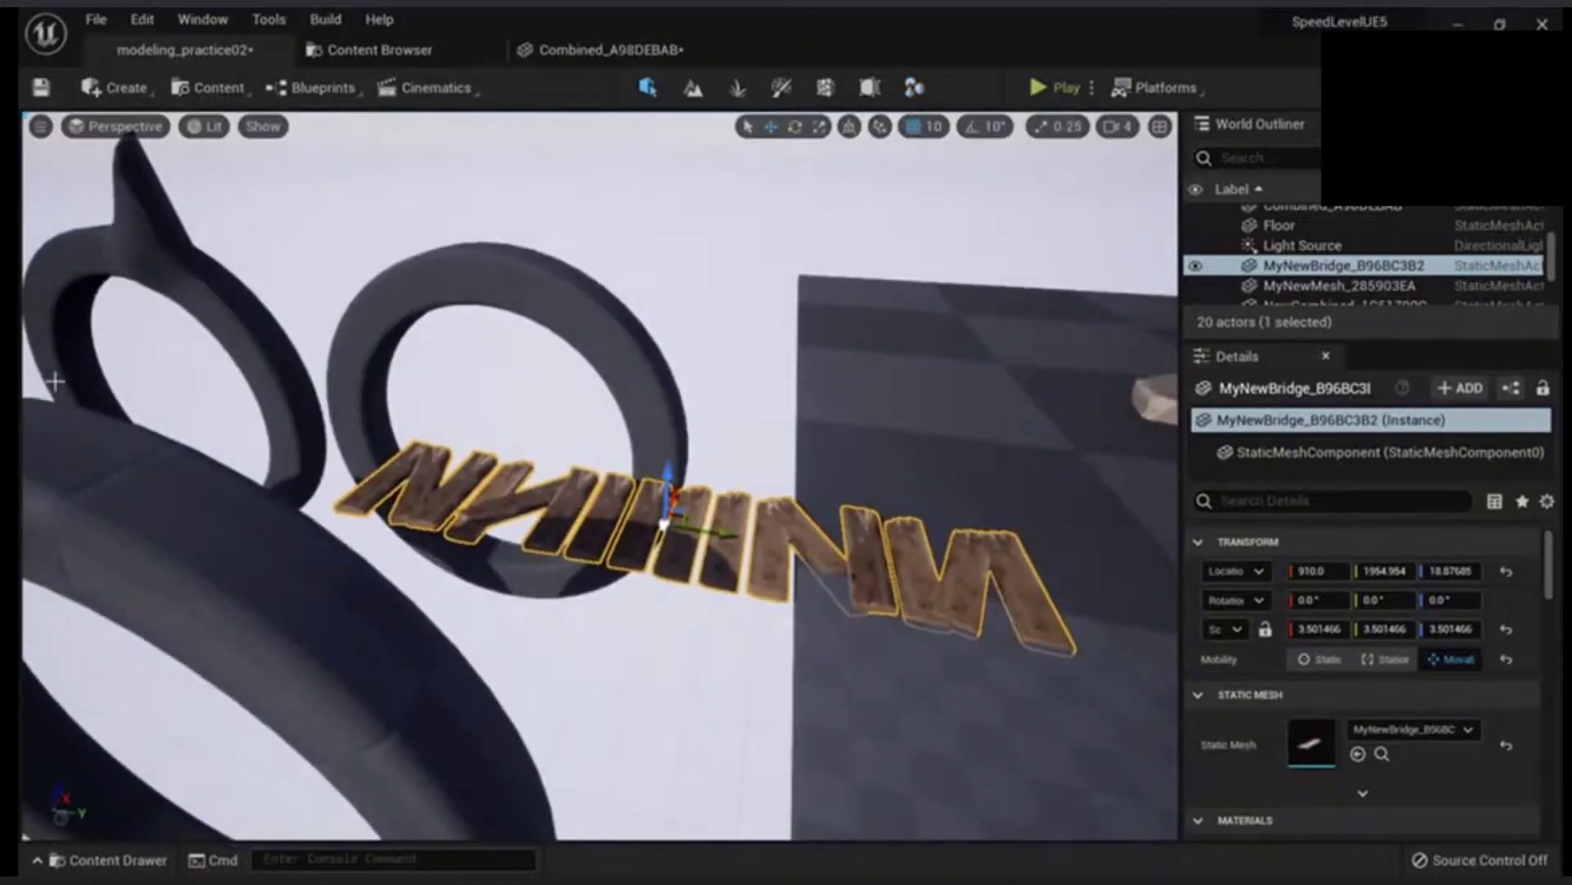
{"action": "right_click_drag", "start_coordinate": [920, 467], "coordinate": [839, 246]}
{"action": "key", "text": "w"}
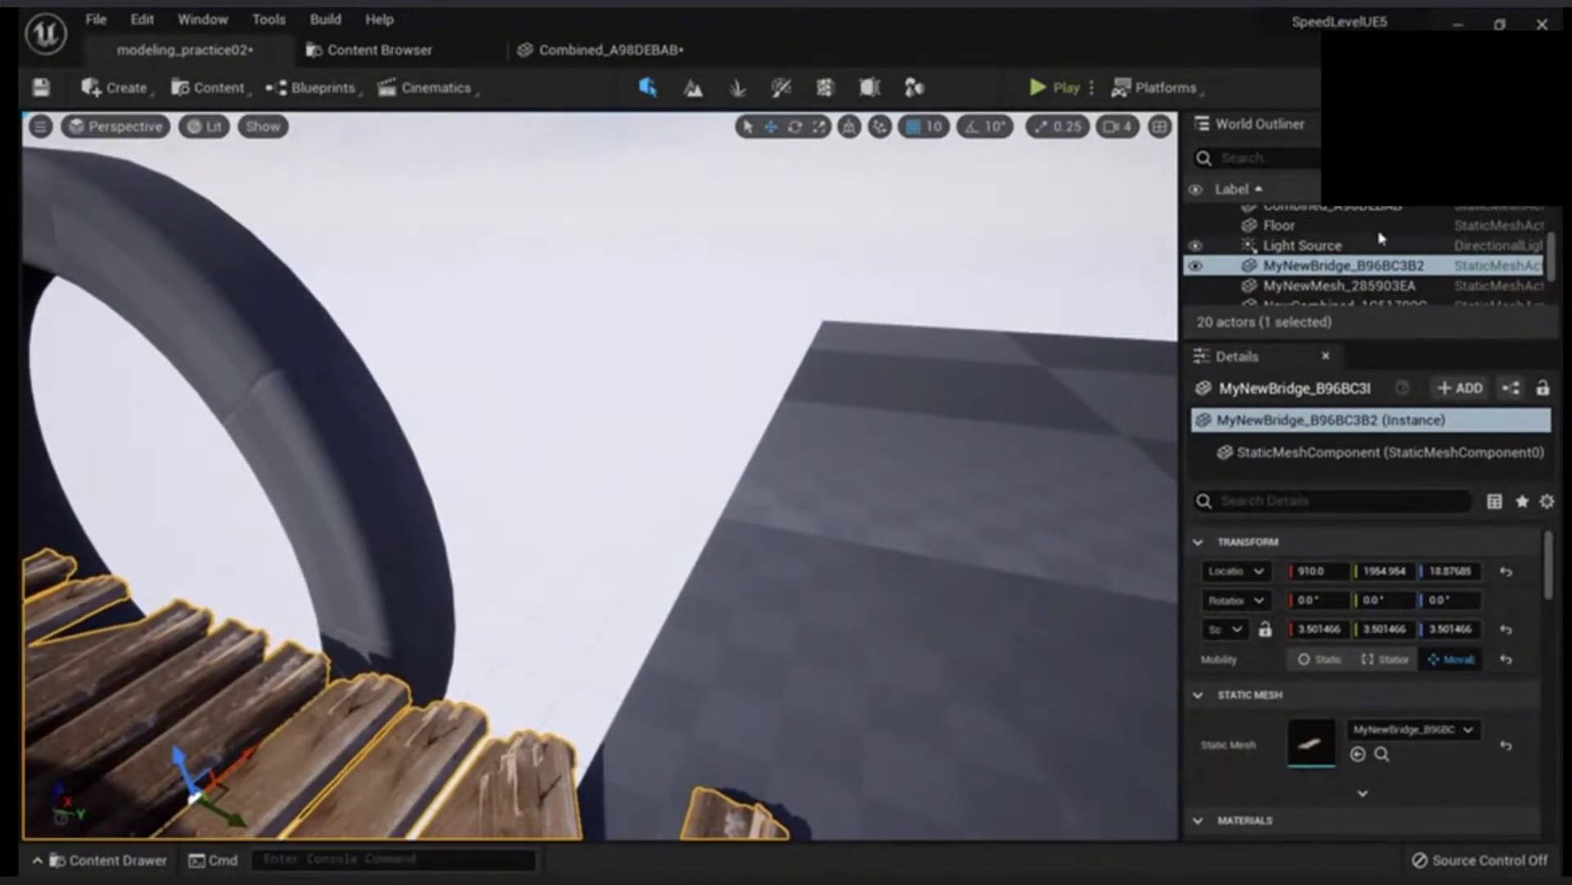
- Widen the World Outliner and Details area so that full names and transform values fit
{"action": "left_click_drag", "start_coordinate": [1180, 225], "coordinate": [1266, 208]}
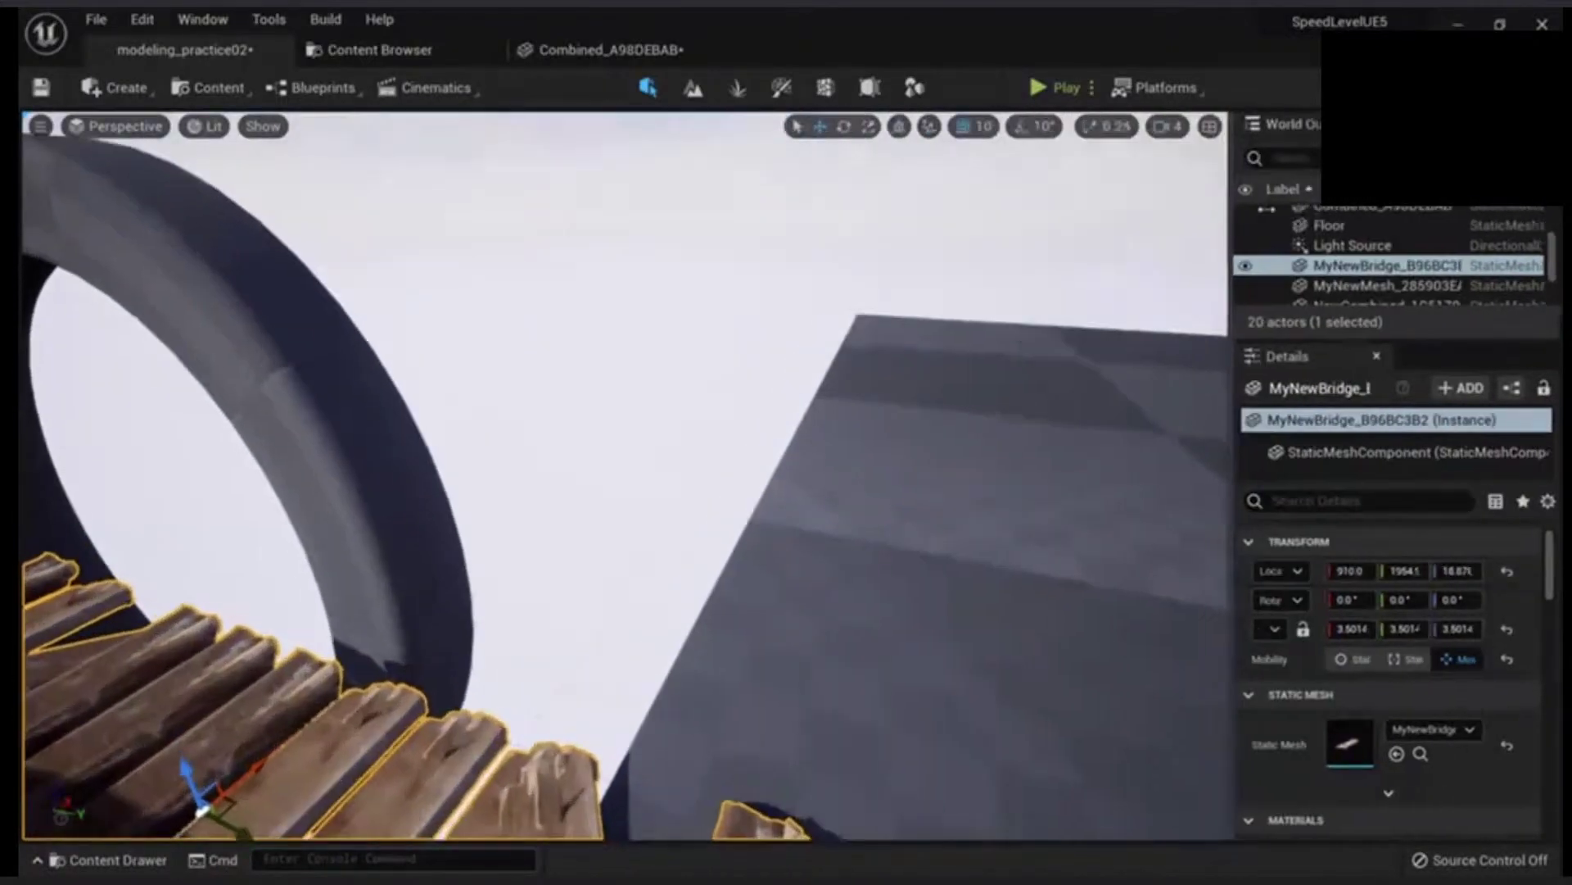
{"action": "left_click_drag", "start_coordinate": [1232, 410], "coordinate": [1001, 410]}
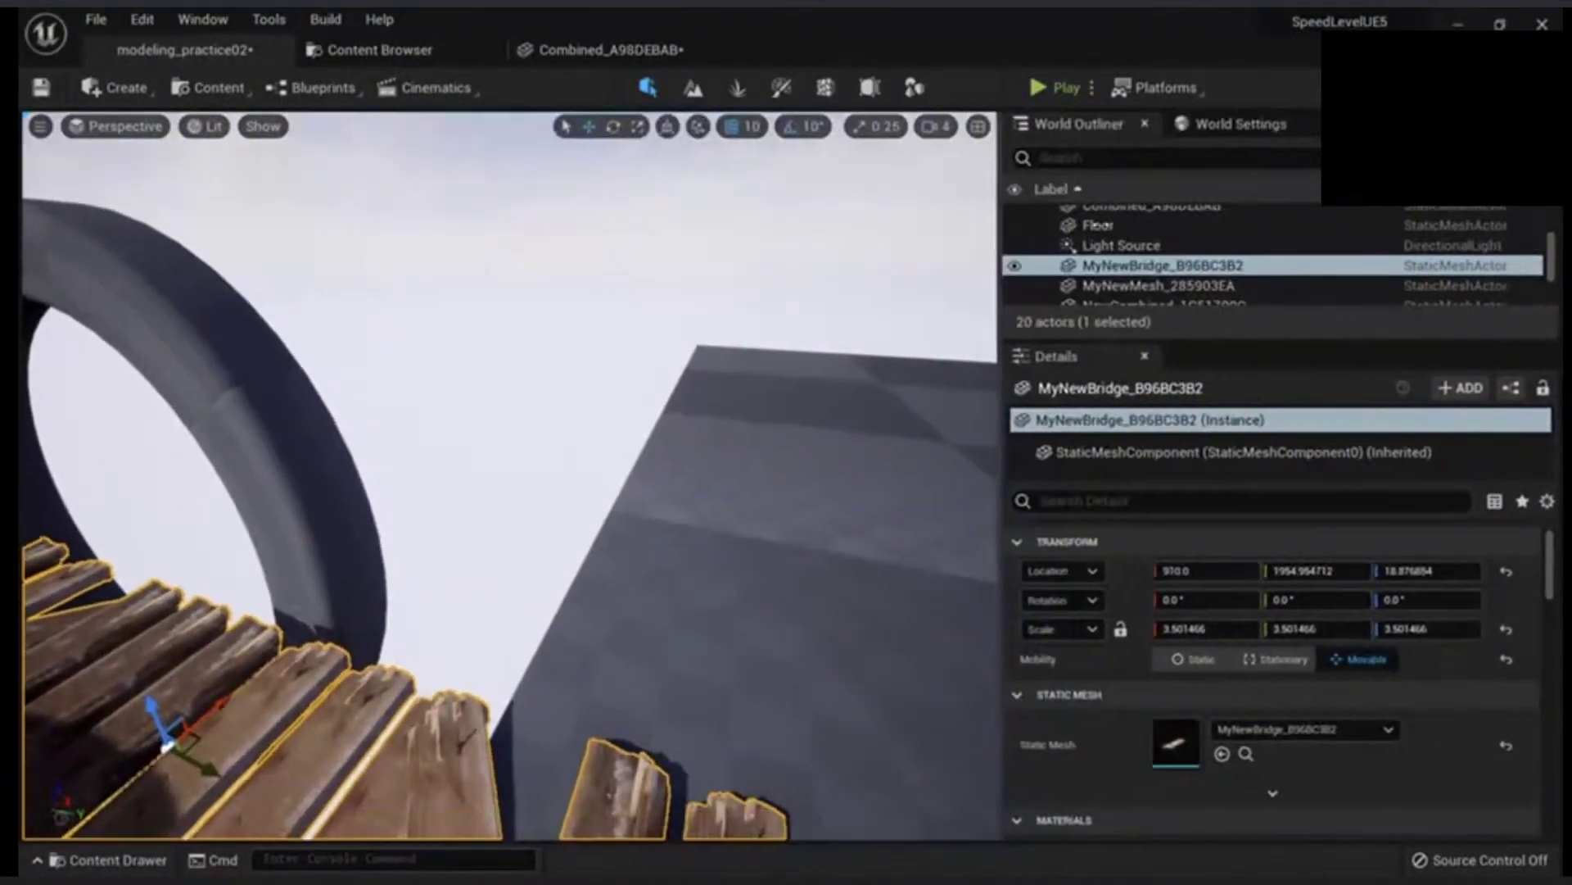
{"action": "left_click_drag", "start_coordinate": [1001, 219], "coordinate": [1115, 214]}
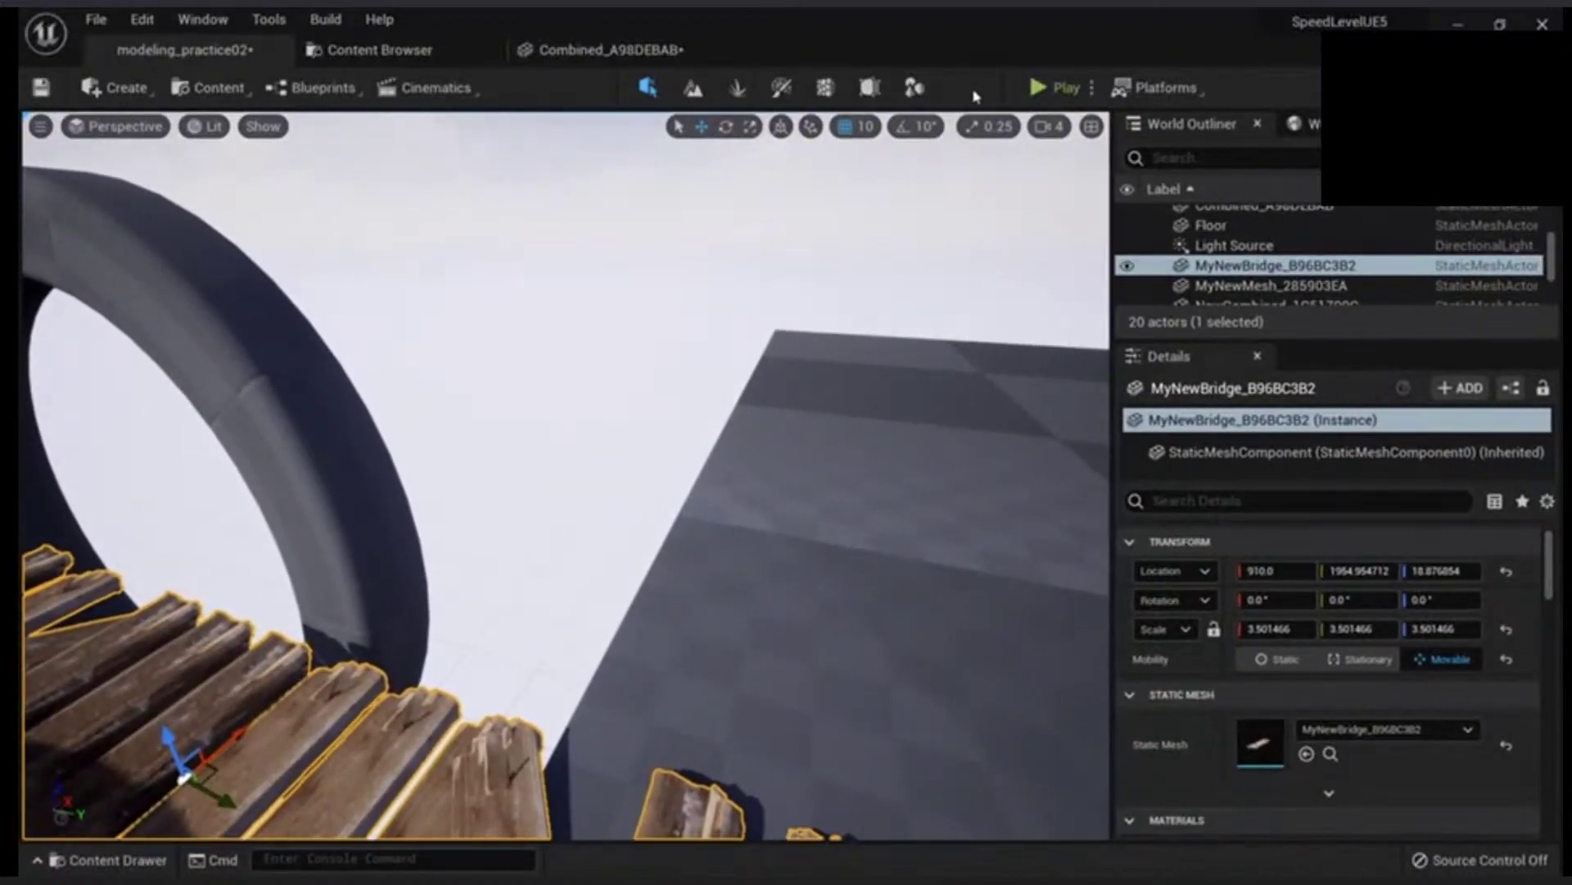
{"action": "left_click_drag", "start_coordinate": [1050, 404], "coordinate": [950, 491]}
{"action": "right_click_drag", "start_coordinate": [950, 491], "coordinate": [955, 443]}
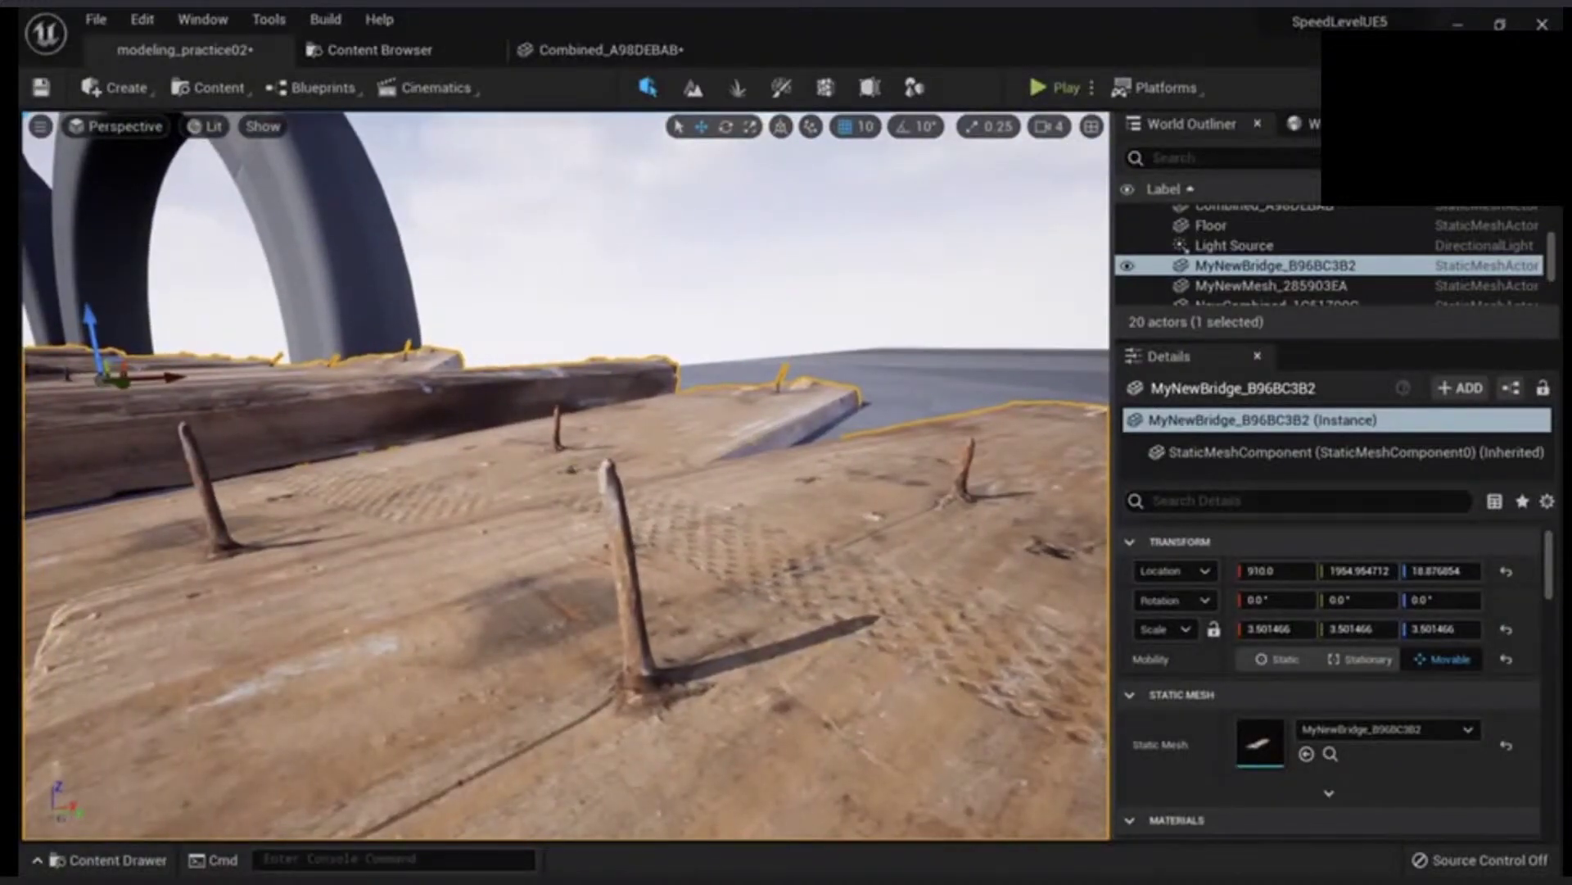
- Play the level from the near end of the bridge, run the character across the planks, and stop the session
{"action": "right_click_drag", "start_coordinate": [635, 575], "coordinate": [635, 575]}
{"action": "right_click", "coordinate": [693, 622]}
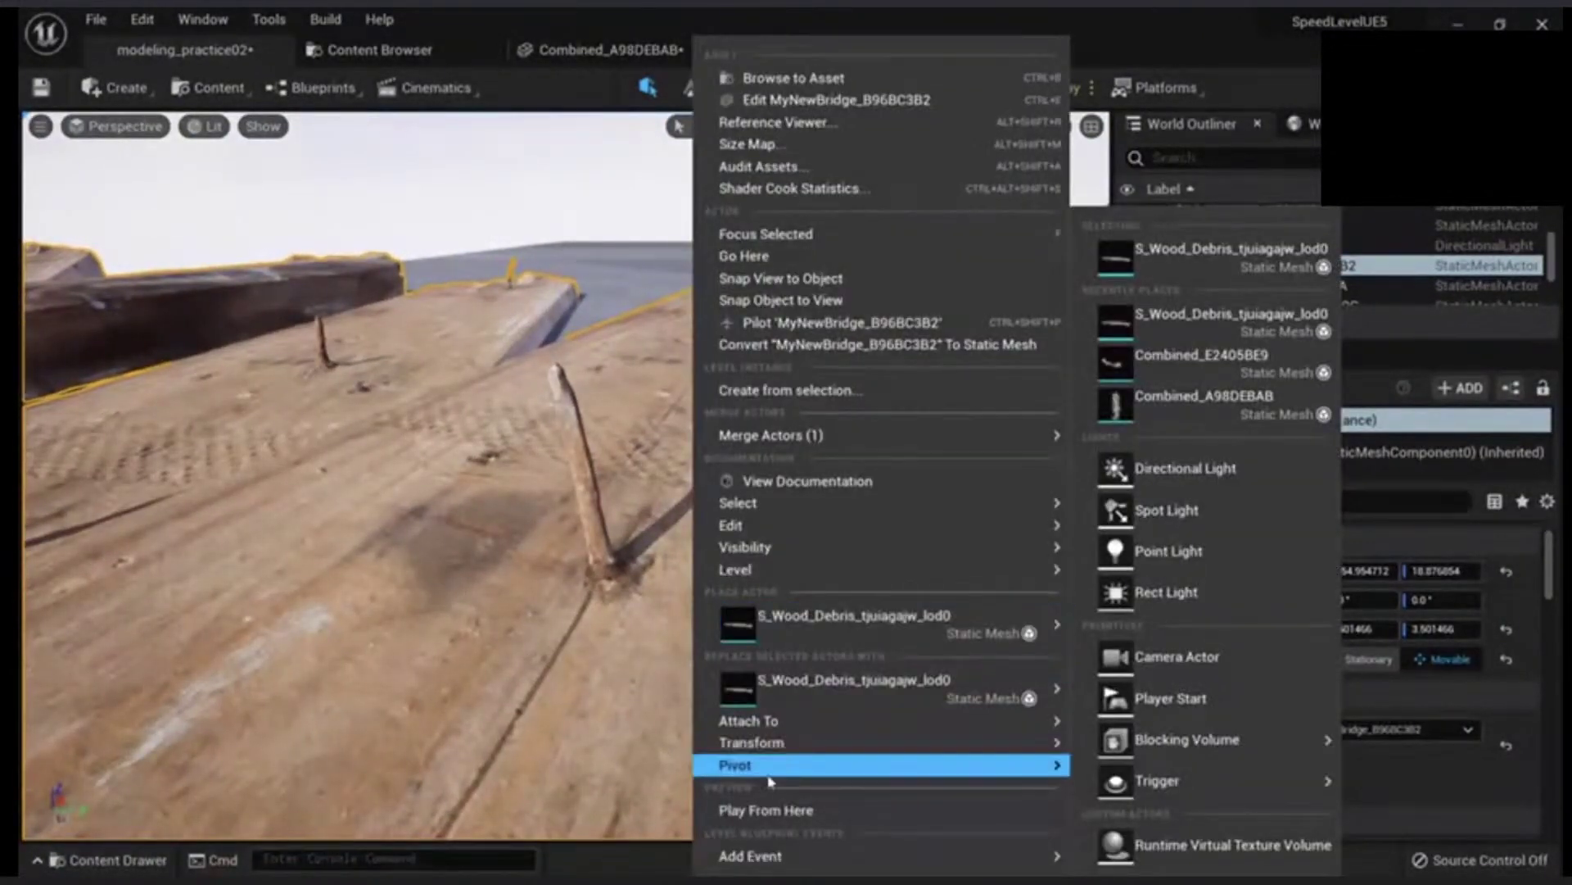
{"action": "right_click_drag", "start_coordinate": [638, 672], "coordinate": [639, 671]}
{"action": "right_click_drag", "start_coordinate": [690, 613], "coordinate": [691, 613]}
{"action": "right_click", "coordinate": [691, 613]}
{"action": "left_click", "coordinate": [762, 810]}
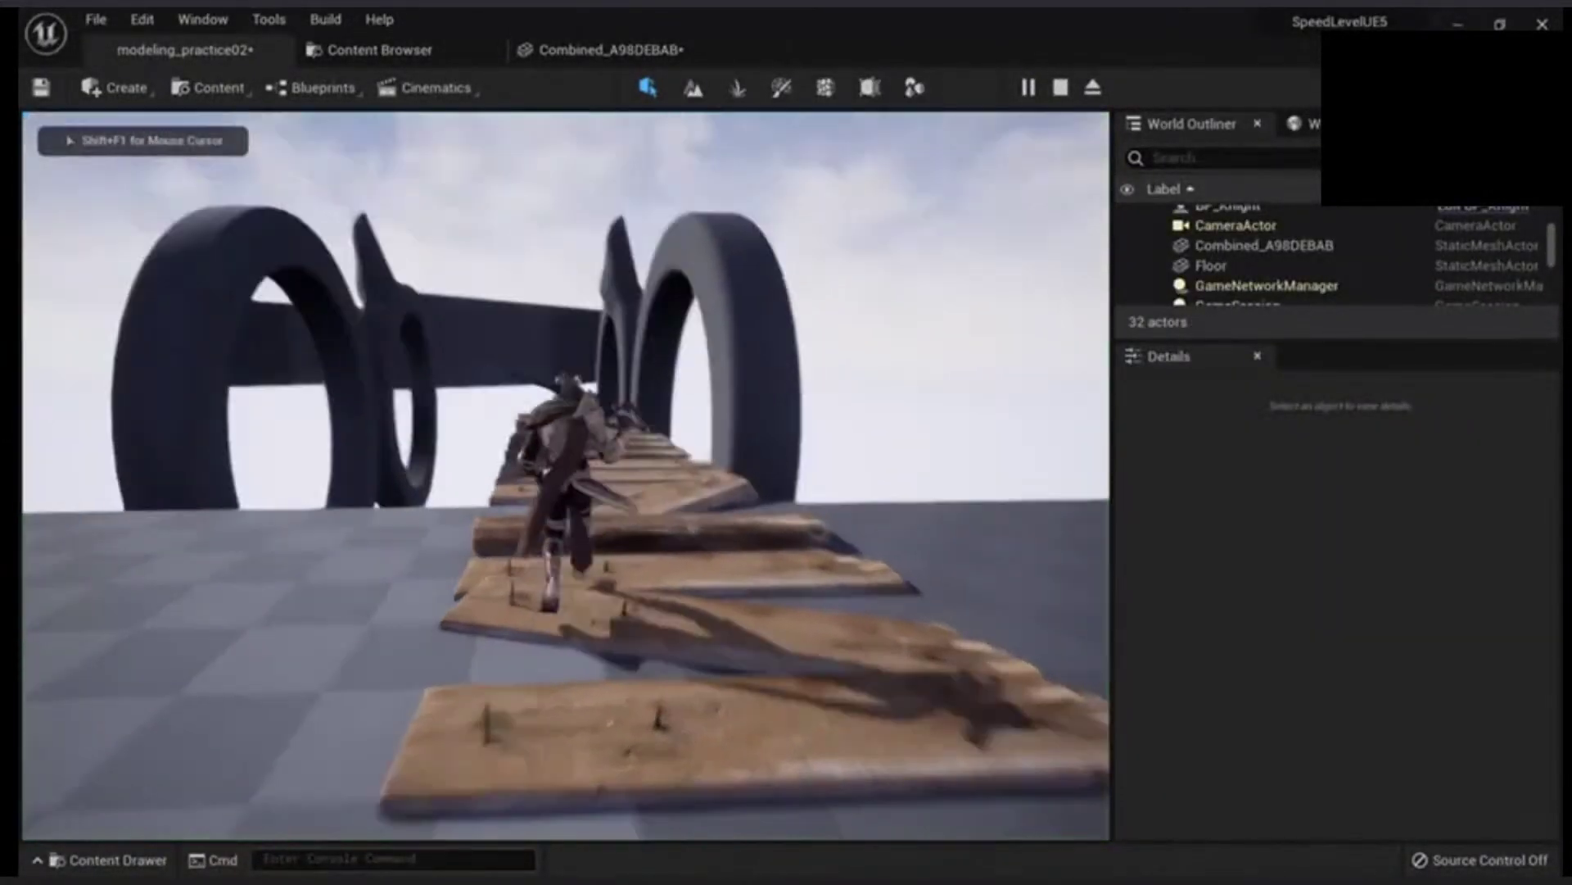
{"action": "key", "text": "w"}
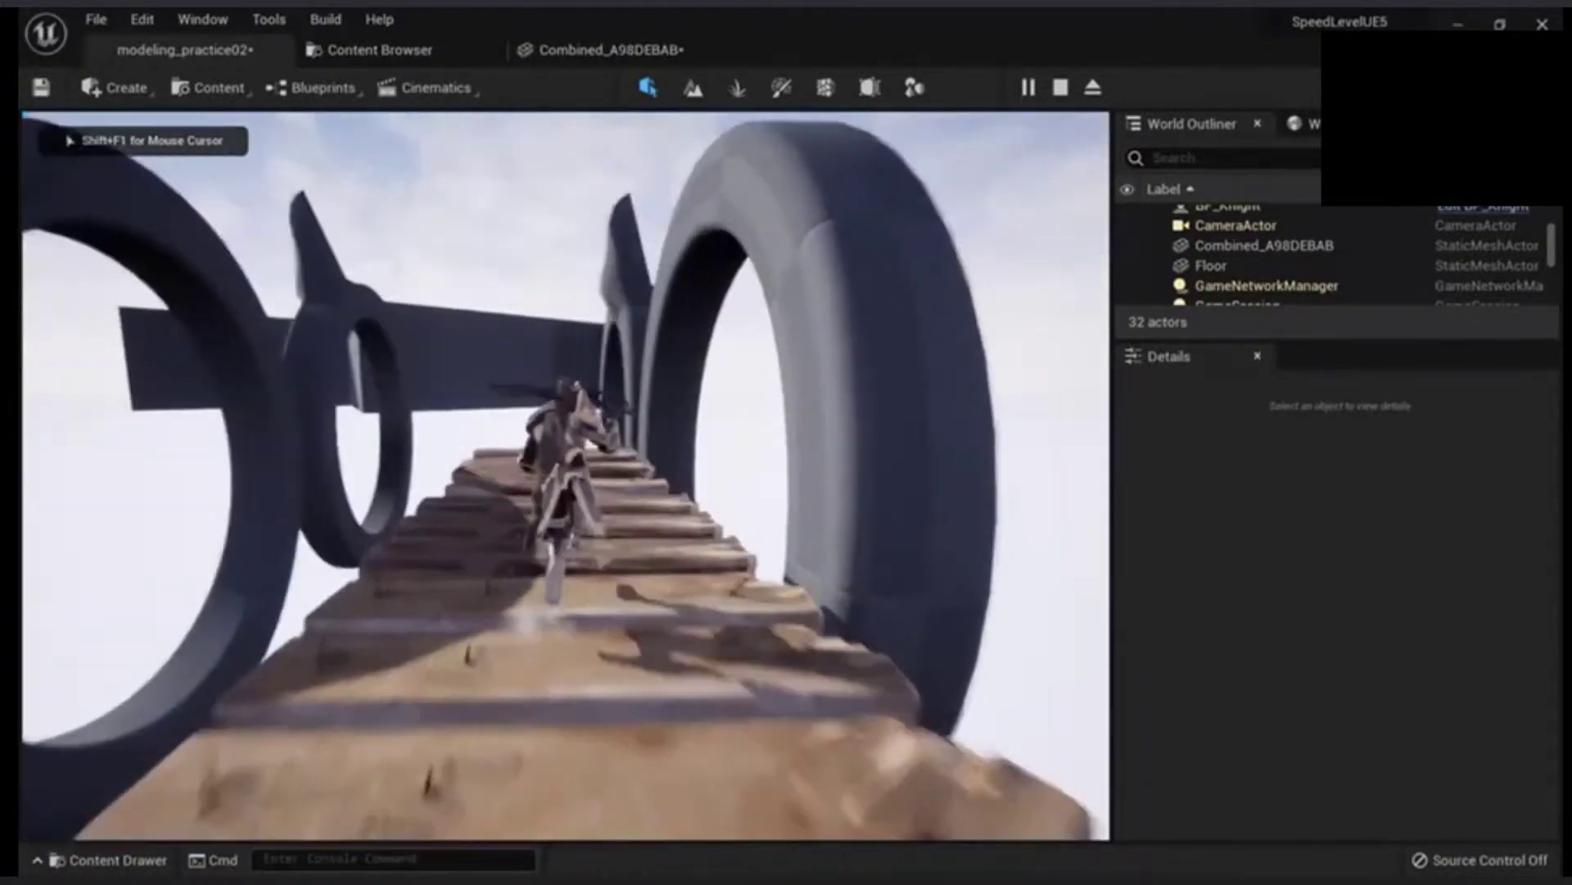
{"action": "key", "text": "w"}
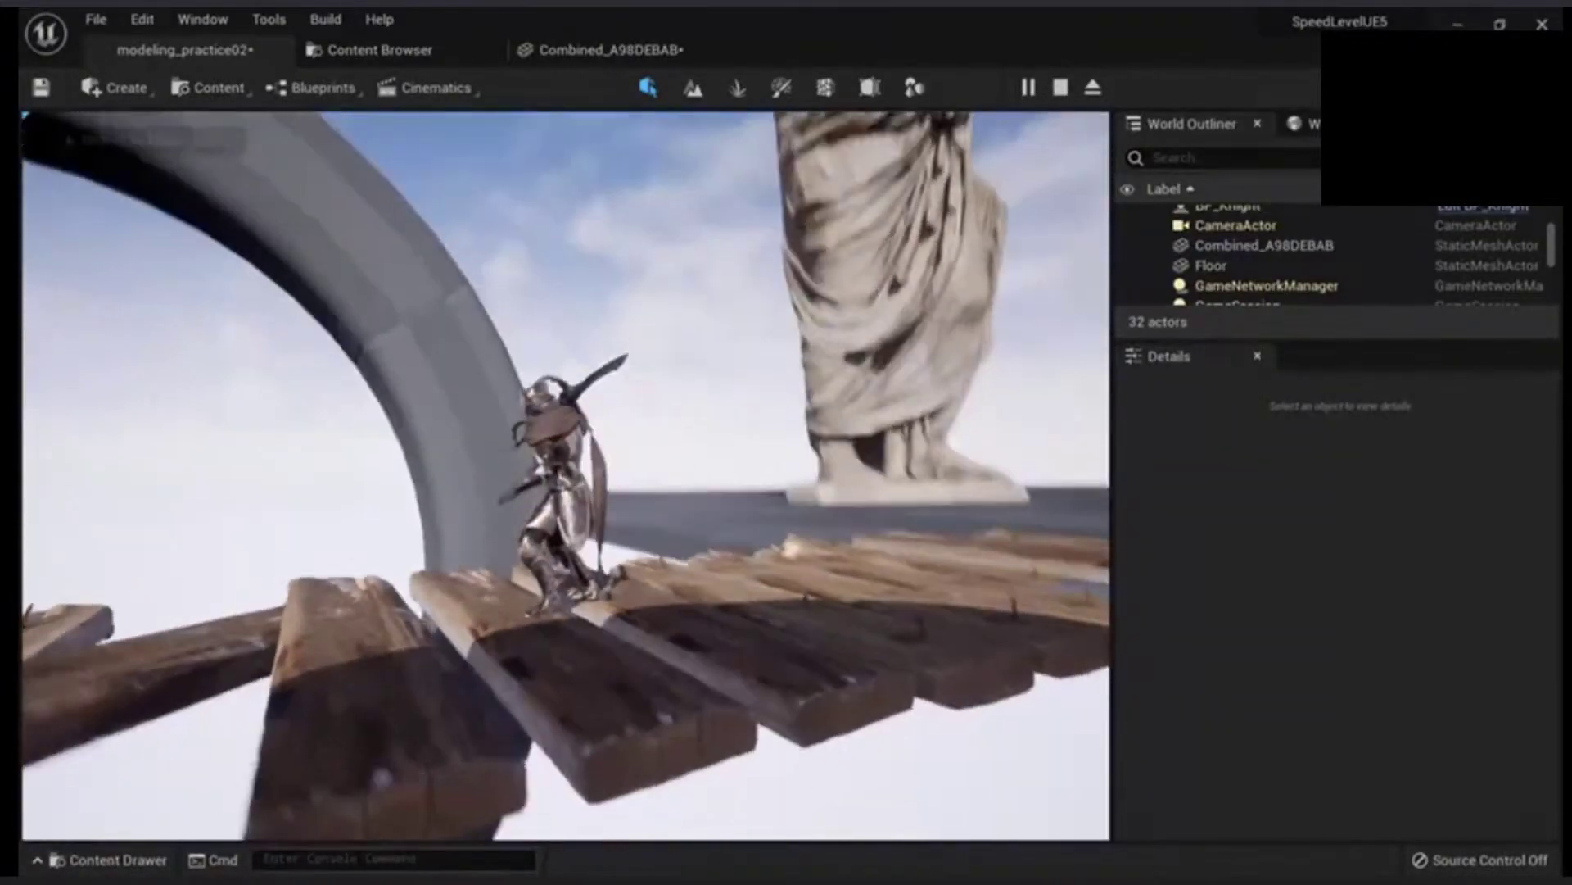
{"action": "key", "text": "w"}
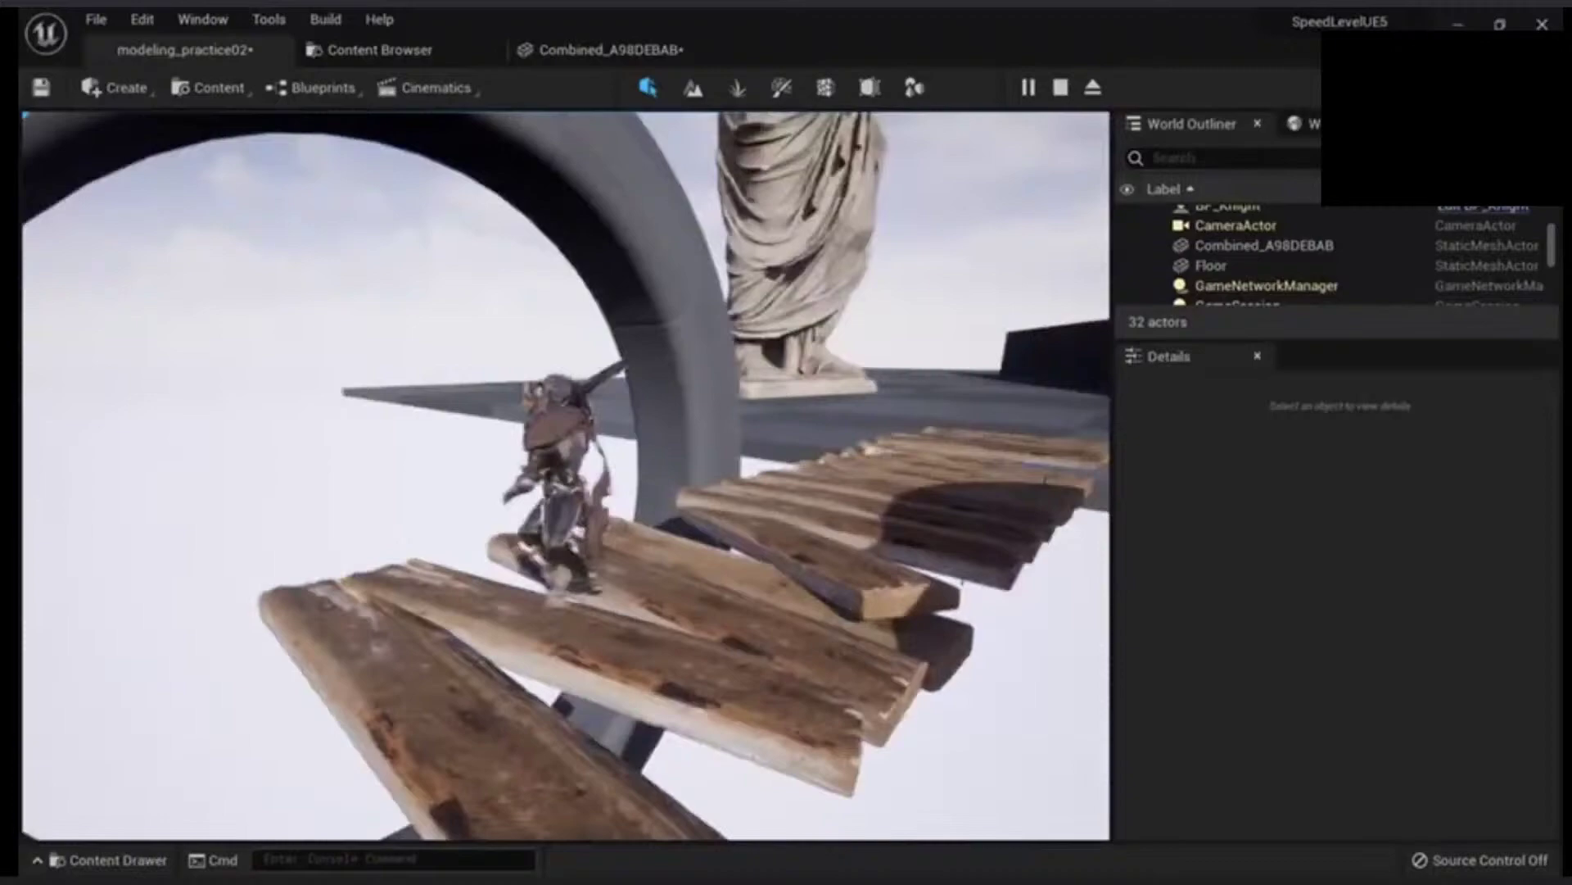
{"action": "key", "text": "w"}
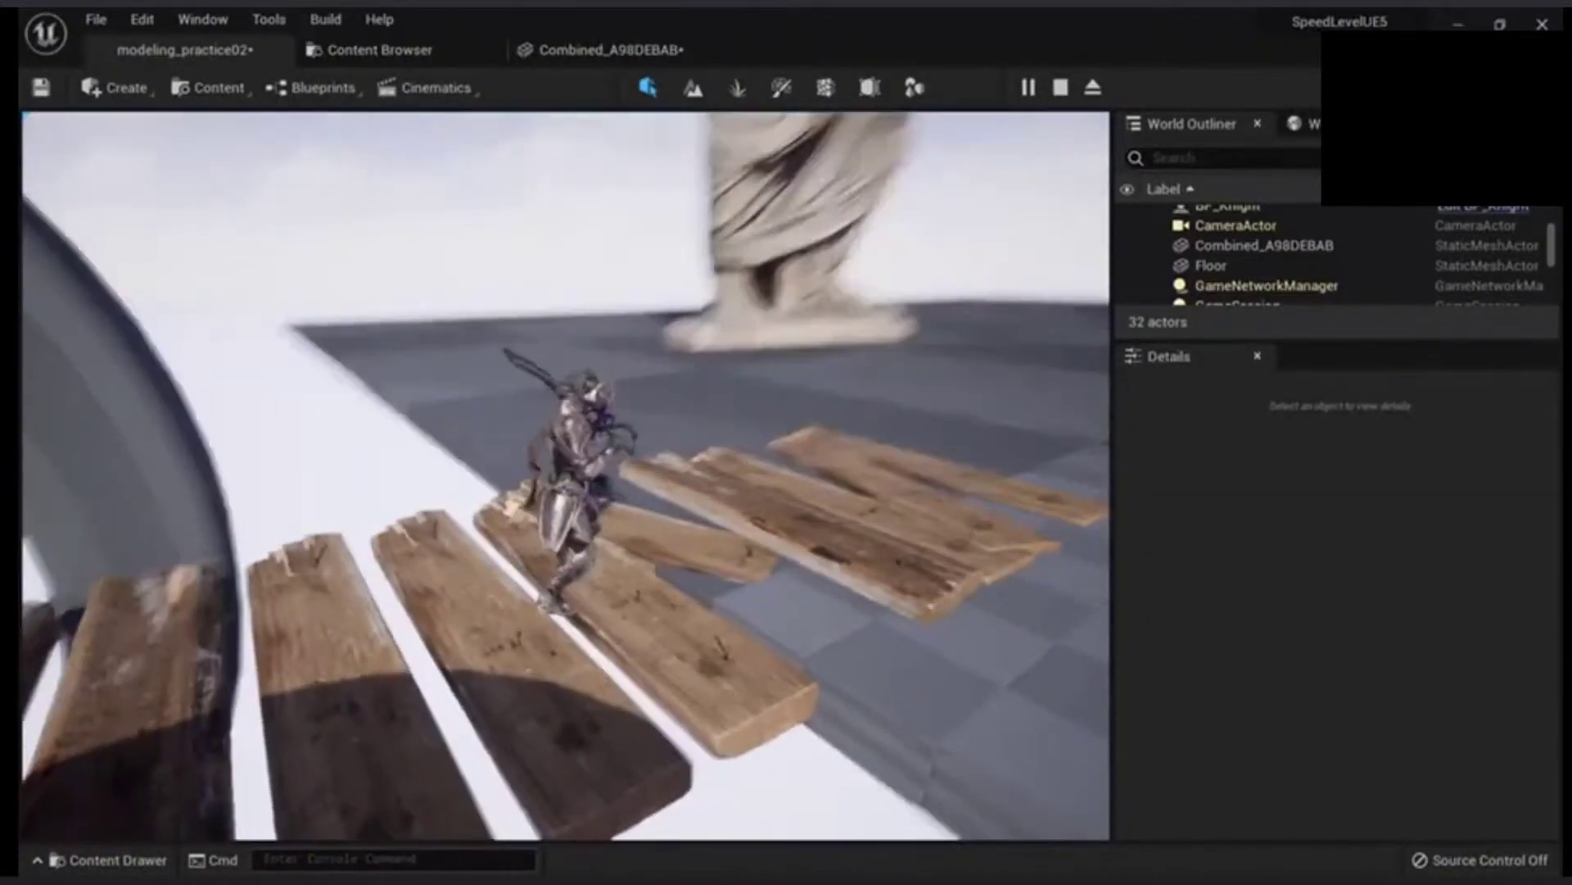
{"action": "key", "text": "Escape"}
- Open the MyNewBridge static mesh asset and set its Collision Complexity to Project Default
{"action": "right_click_drag", "start_coordinate": [672, 613], "coordinate": [622, 610]}
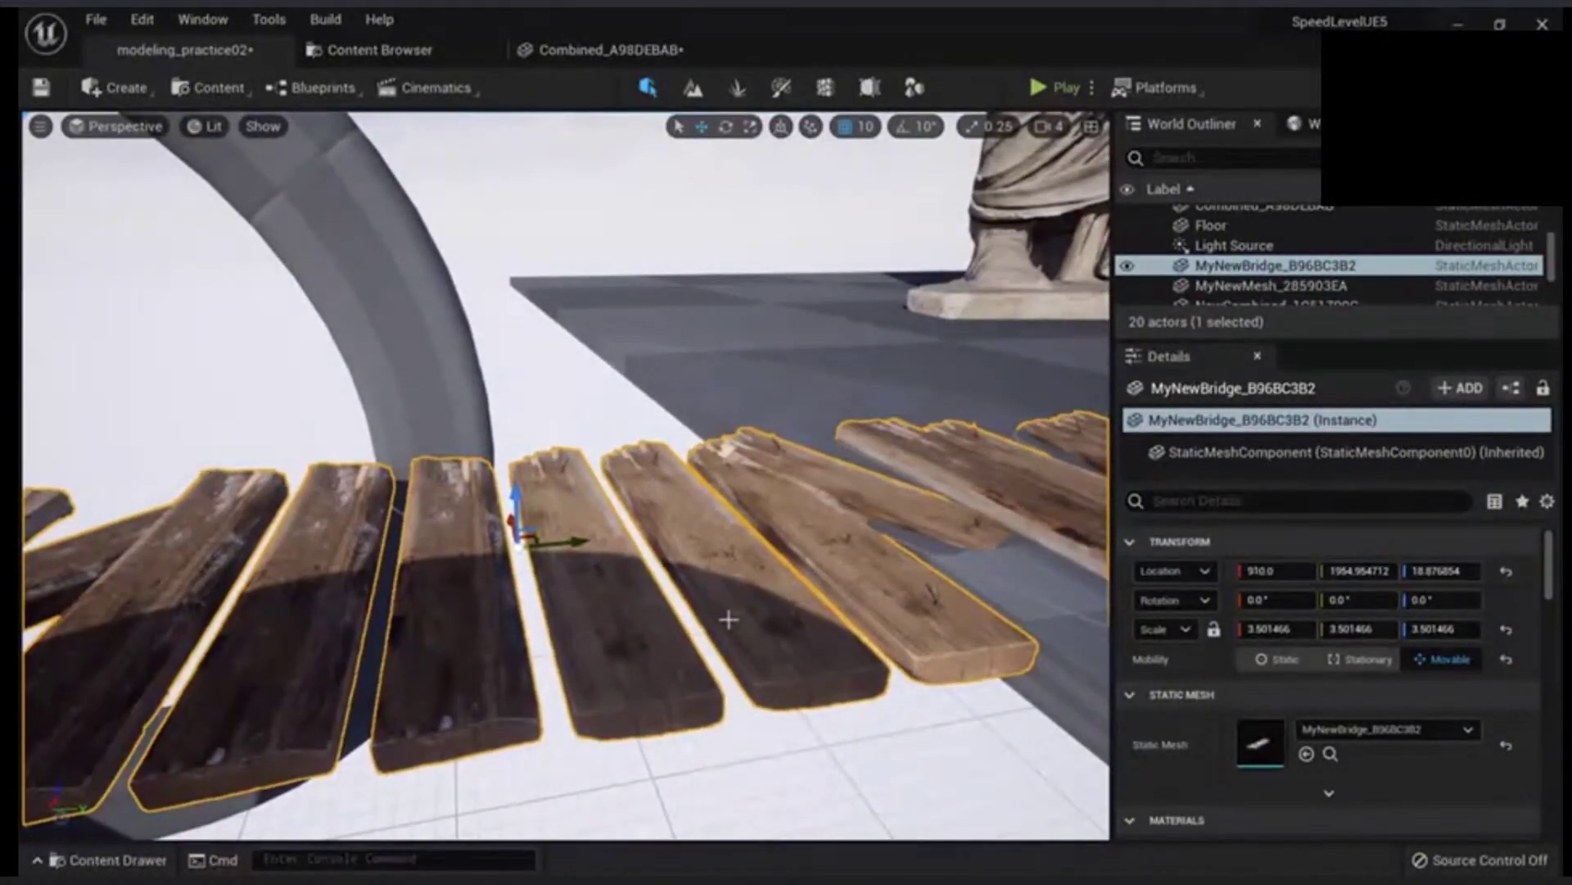
{"action": "double_click", "coordinate": [1271, 730]}
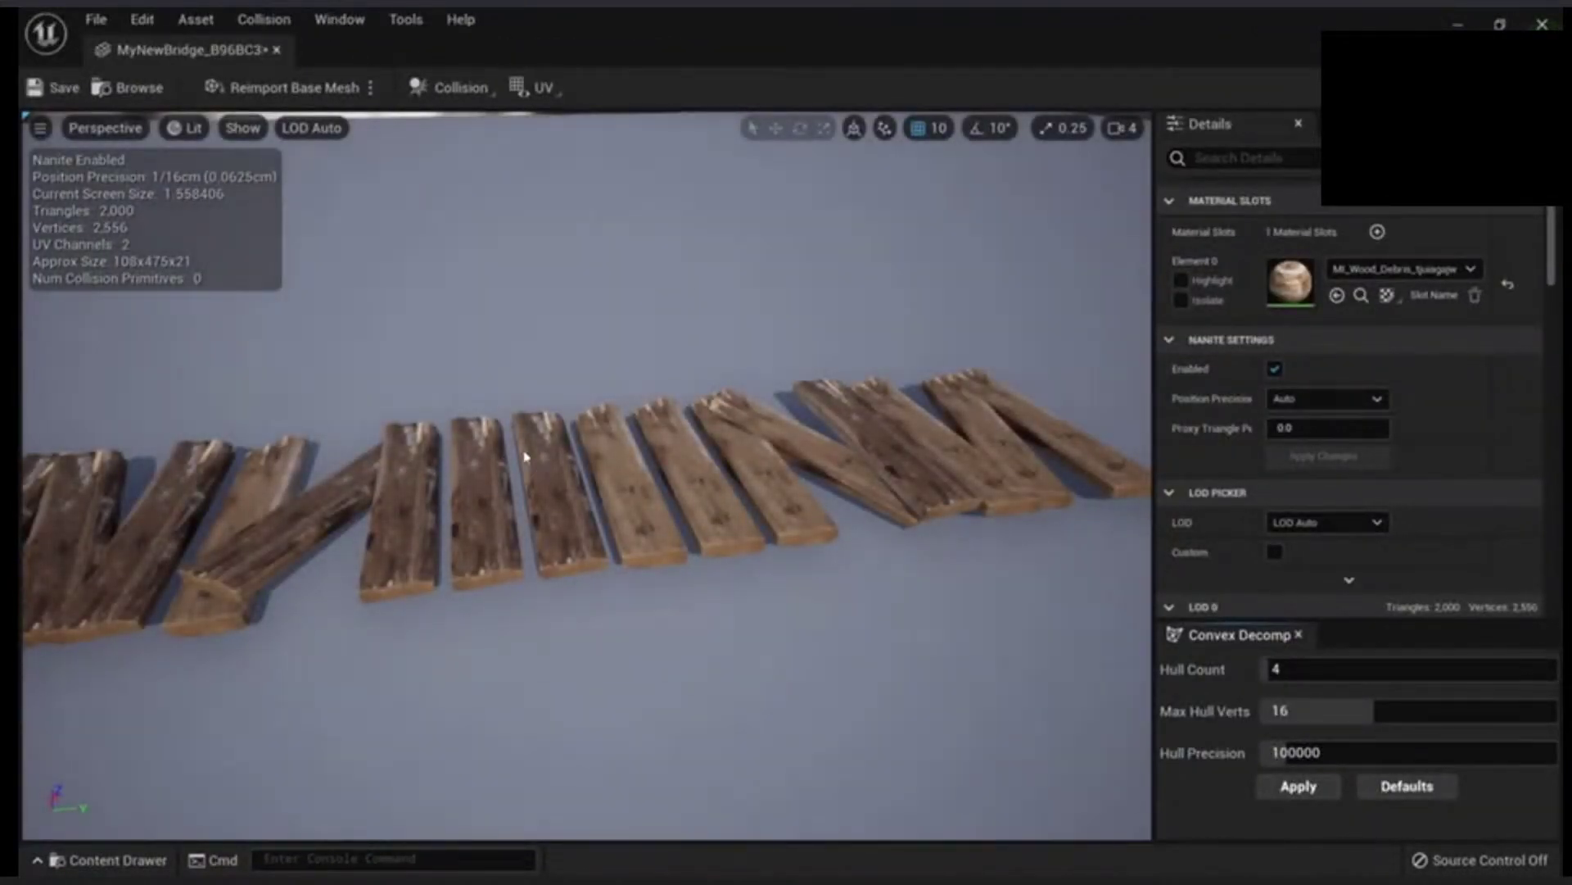
{"action": "left_click", "coordinate": [500, 93]}
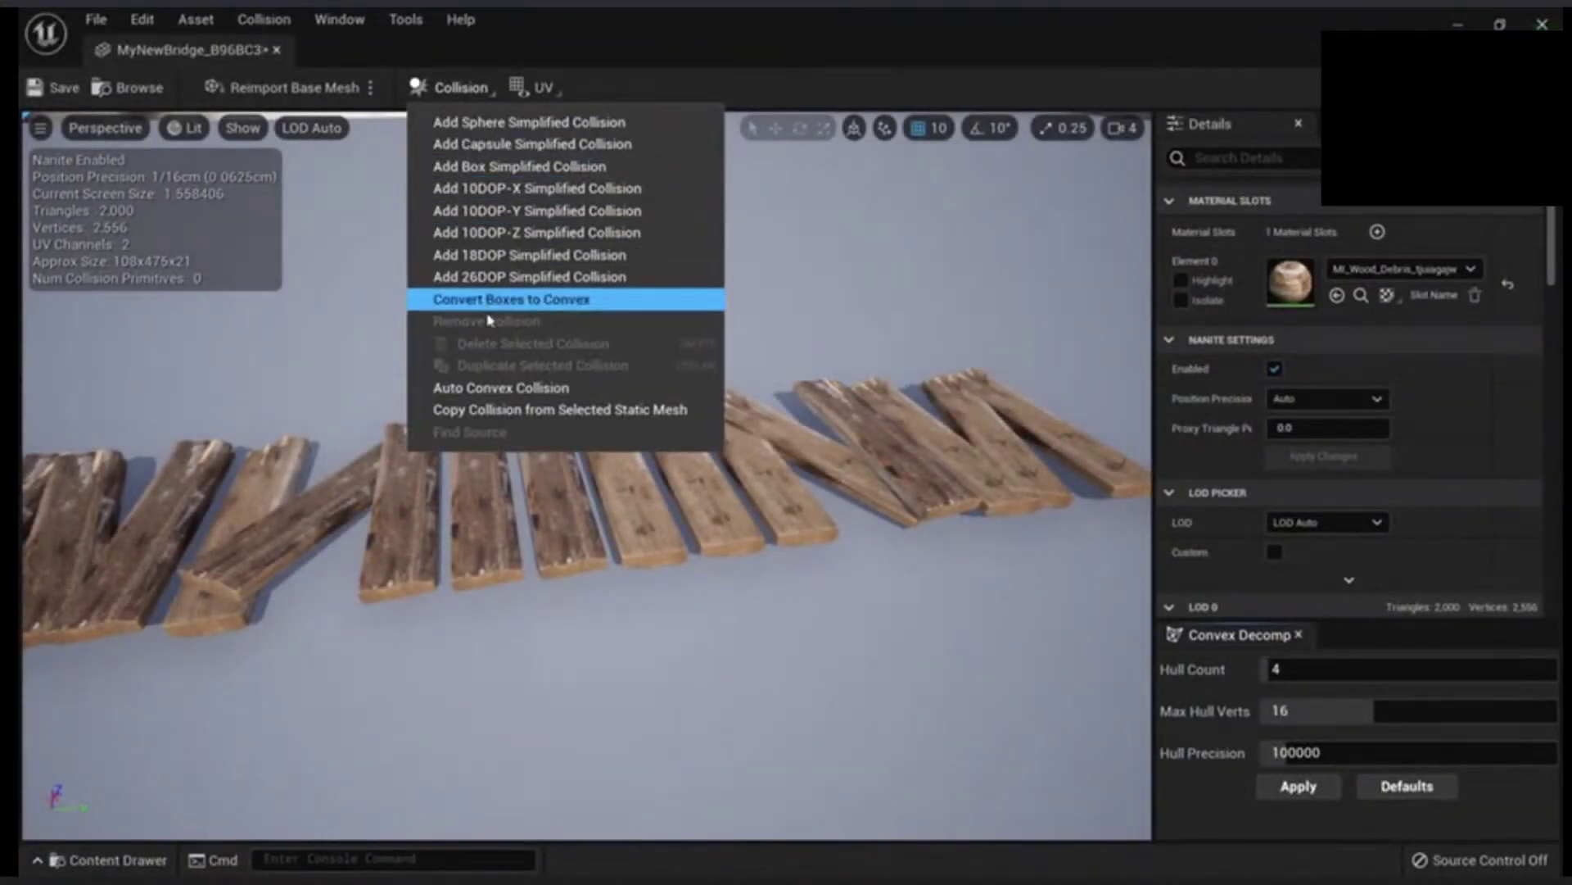
{"action": "left_click_drag", "start_coordinate": [804, 562], "coordinate": [1396, 280]}
{"action": "left_click", "coordinate": [1240, 157]}
{"action": "type", "text": "complex"}
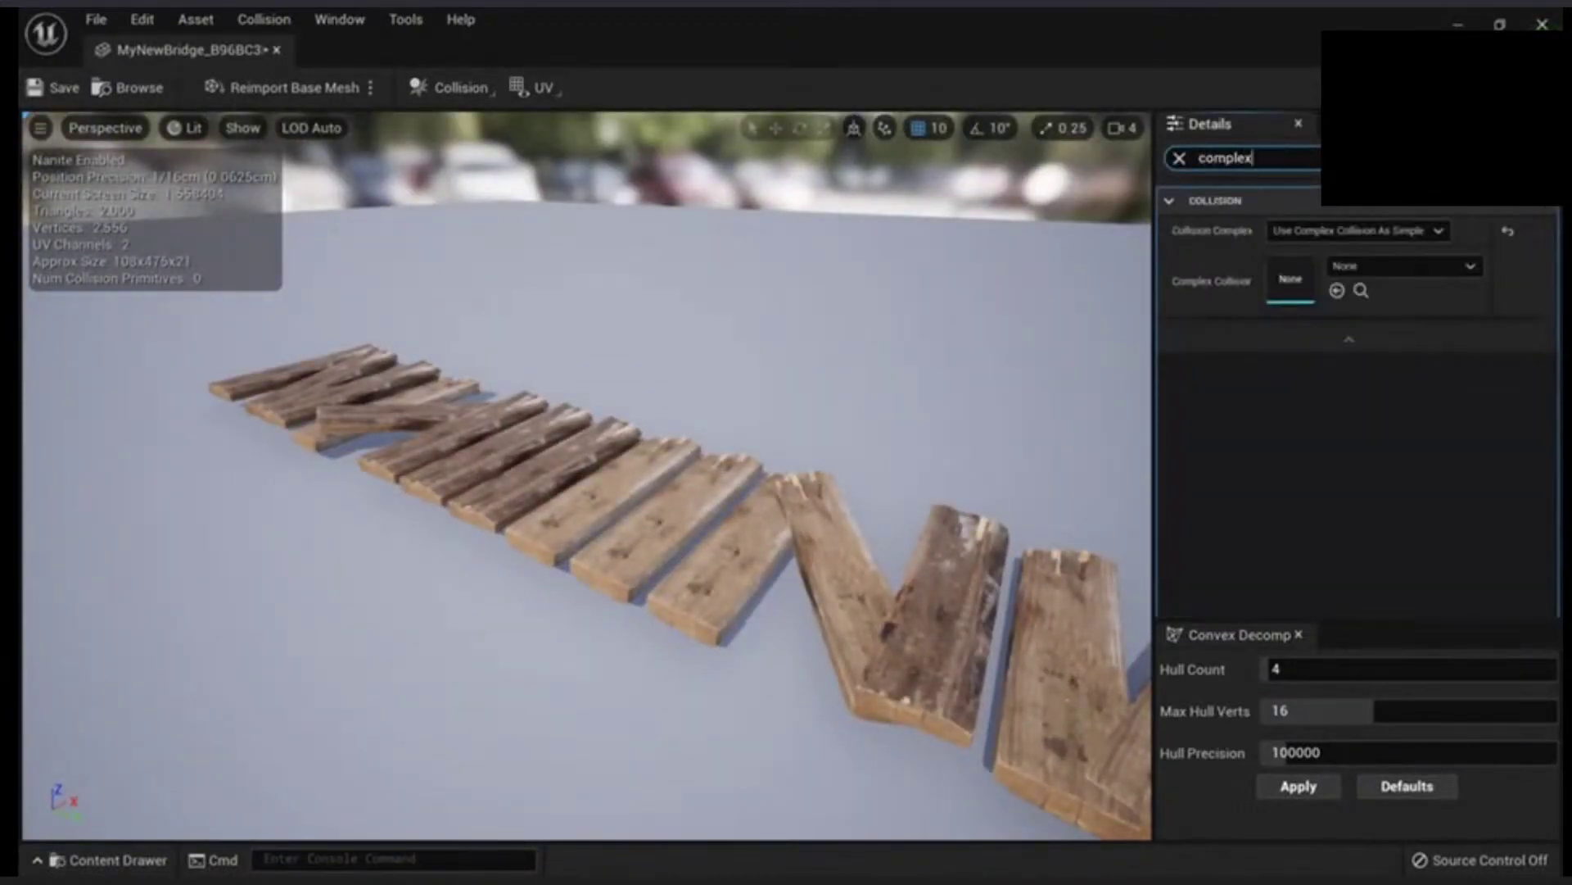
{"action": "left_click", "coordinate": [1374, 231]}
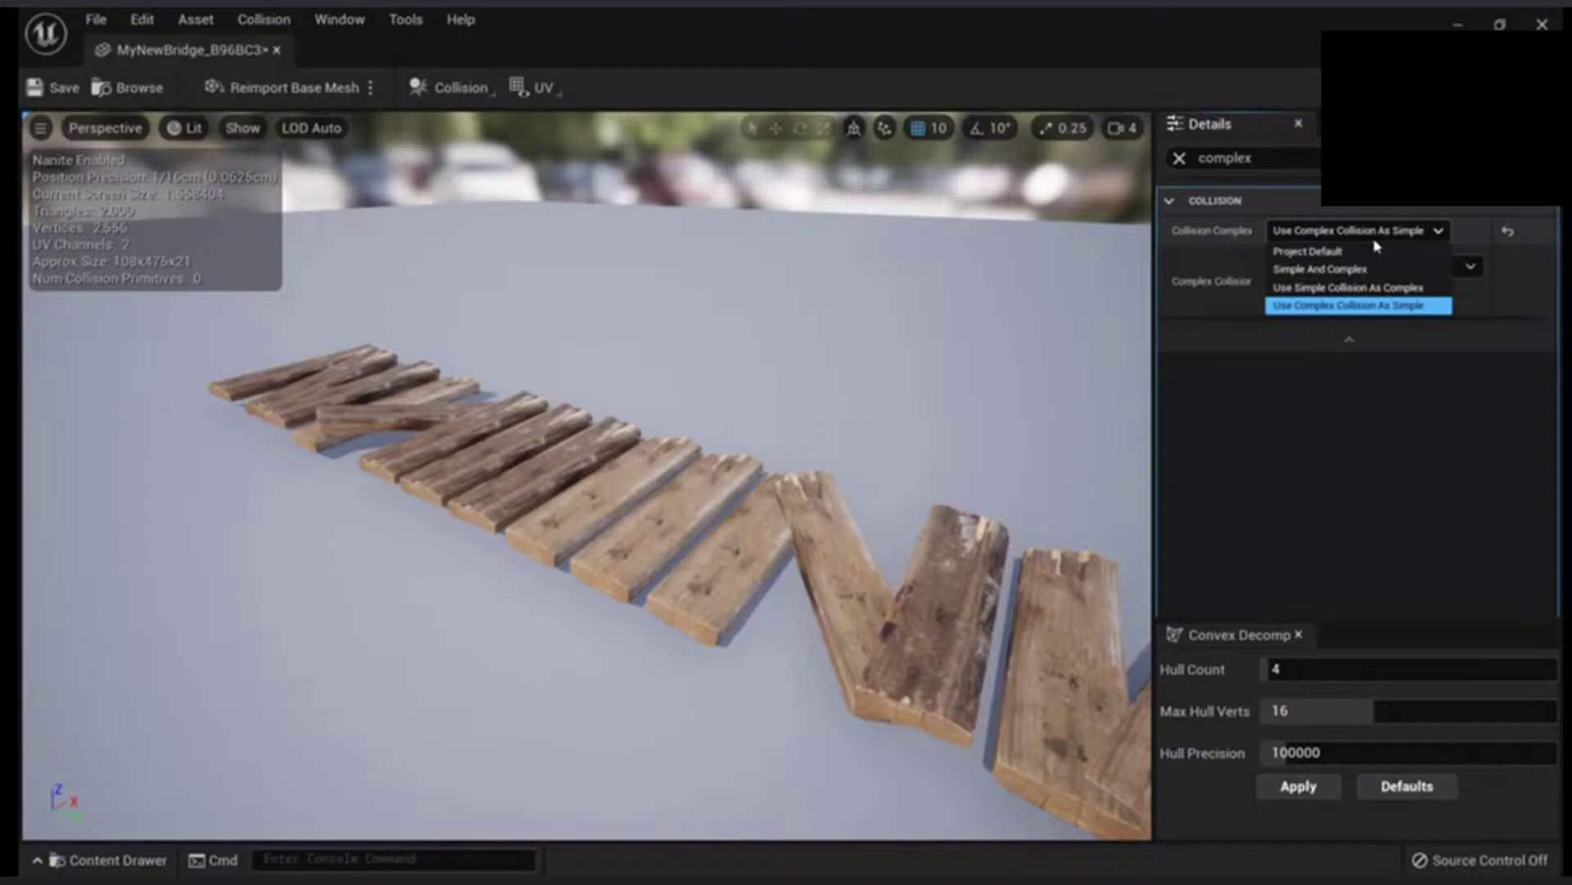
{"action": "left_click", "coordinate": [1346, 254]}
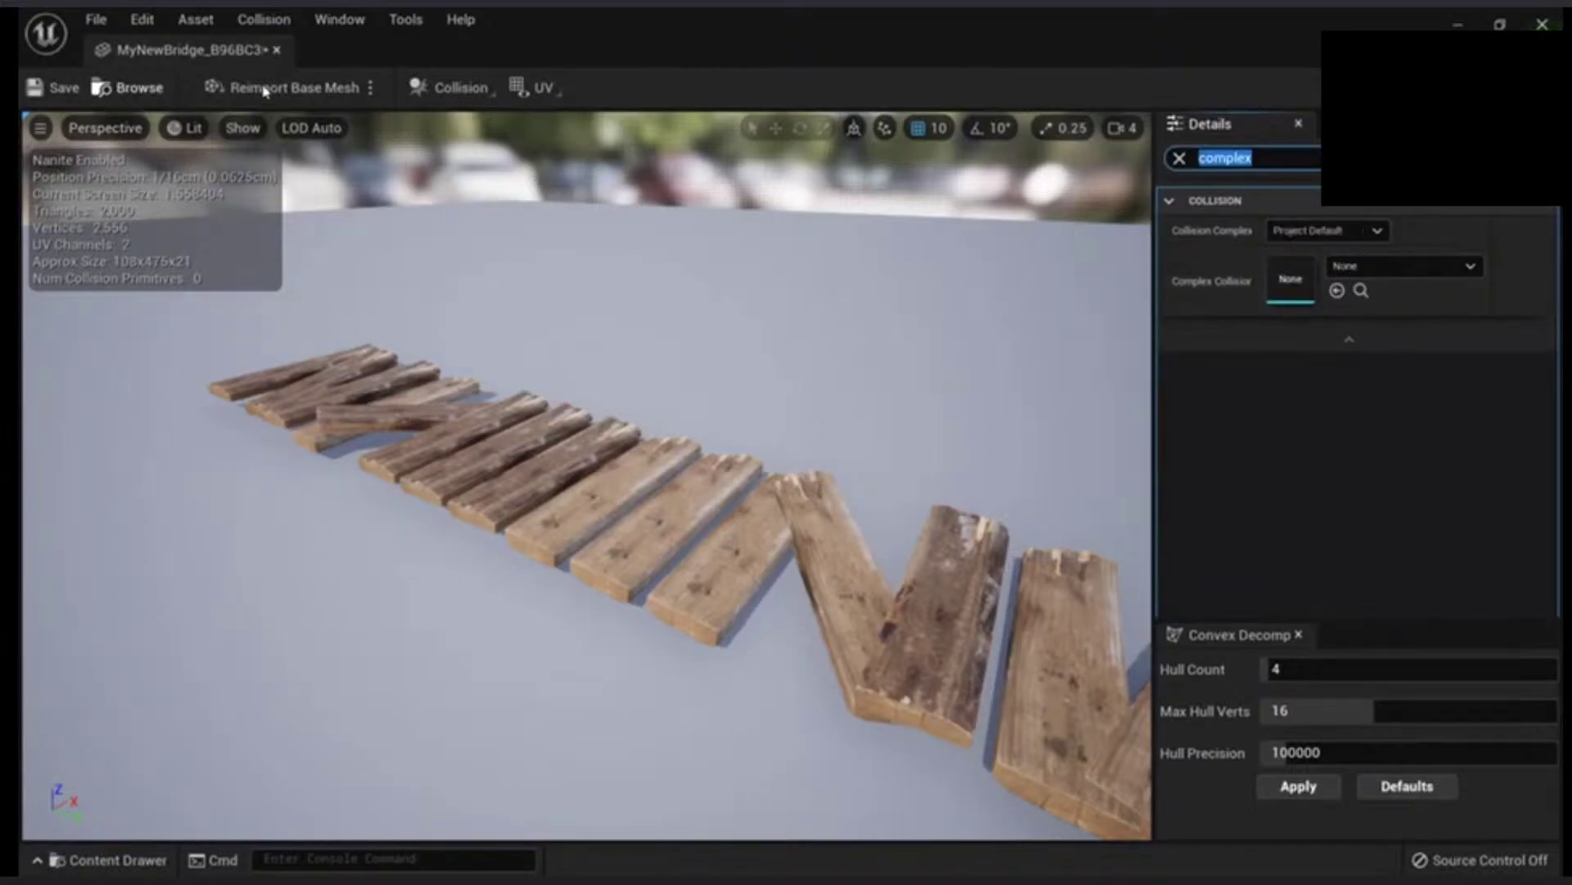
- Apply convex decomposition to the bridge mesh with Hull Count 4, Max Hull Verts 16 and Hull Precision 100000, and save the asset
{"action": "left_click", "coordinate": [1309, 788]}
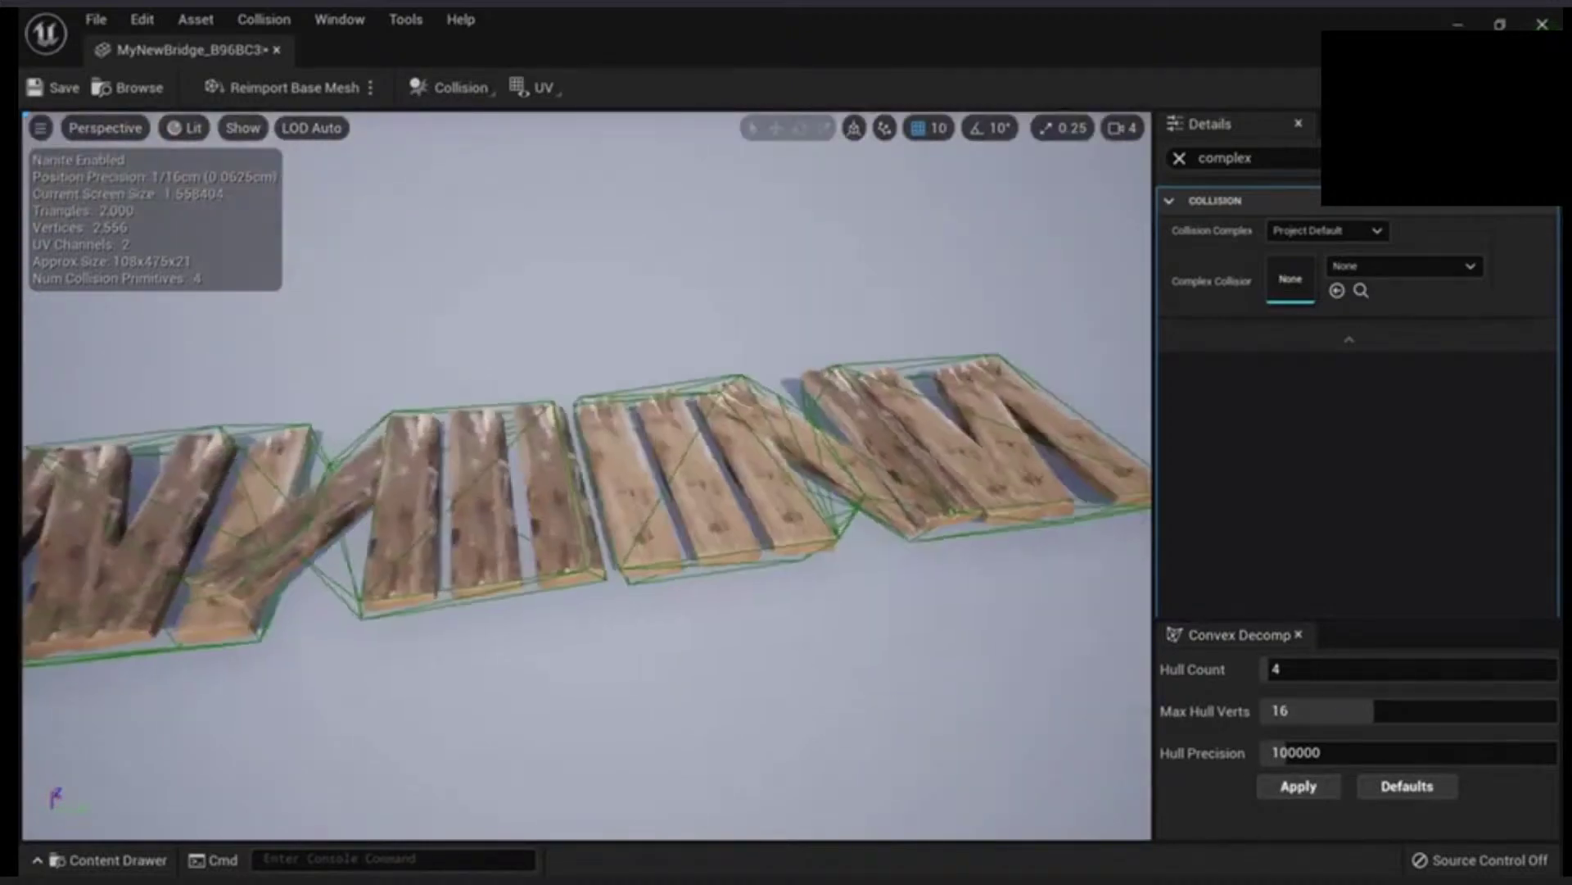
{"action": "right_click_drag", "start_coordinate": [586, 475], "coordinate": [540, 418]}
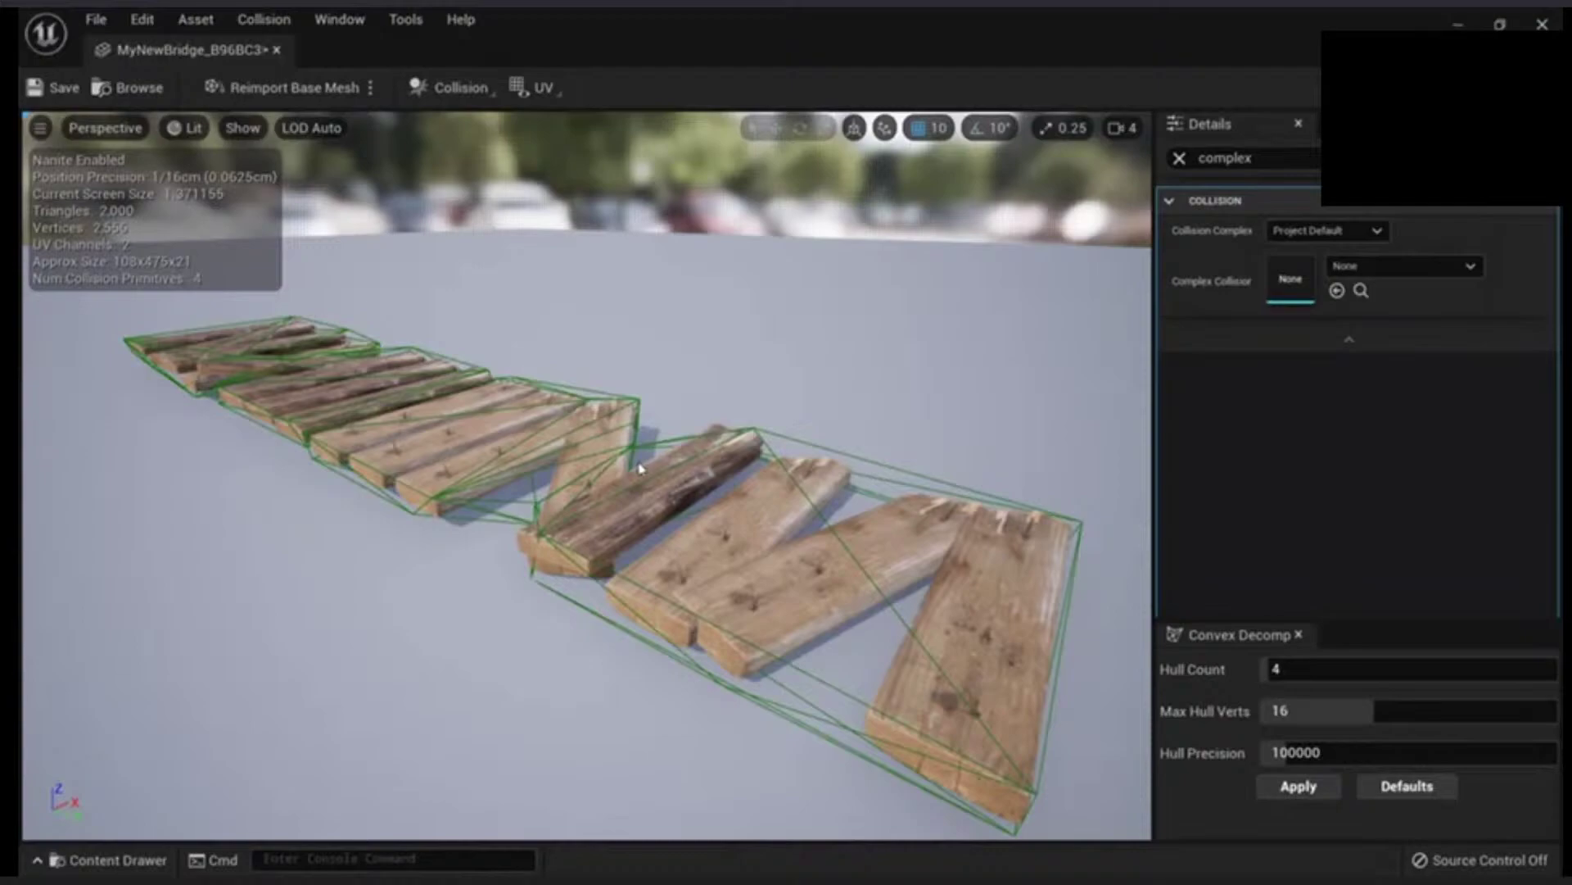
{"action": "right_click_drag", "start_coordinate": [704, 491], "coordinate": [624, 455]}
{"action": "left_click", "coordinate": [59, 96]}
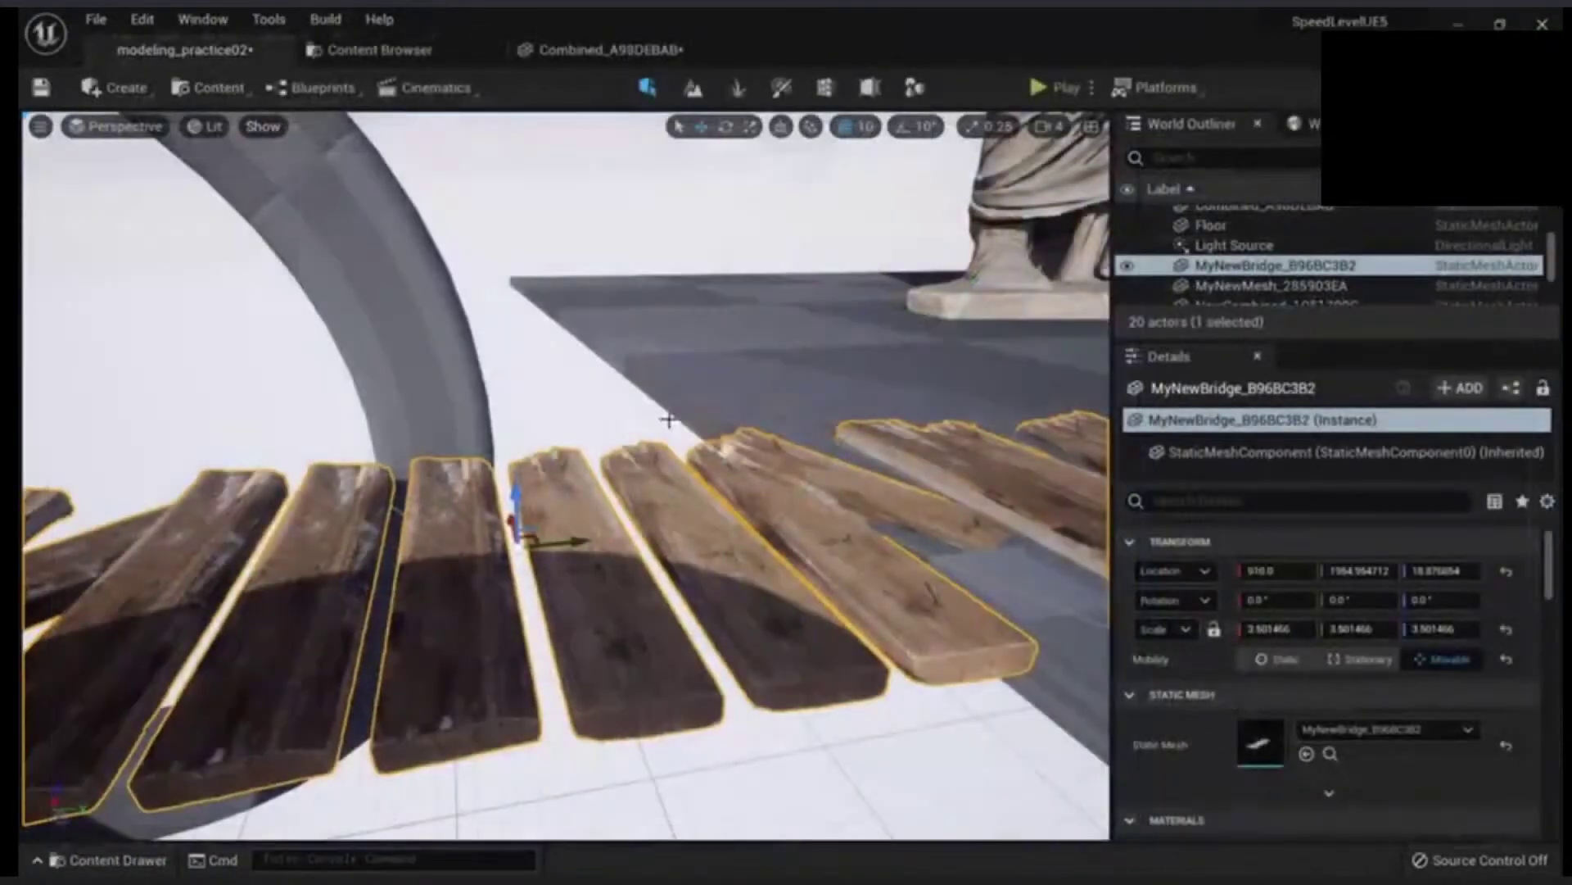
- Test the bridge's convex collision by playing from its end planks, running the character back and forth, and ending the session
{"action": "right_click_drag", "start_coordinate": [666, 421], "coordinate": [380, 415]}
{"action": "right_click", "coordinate": [831, 573]}
{"action": "left_click", "coordinate": [919, 837]}
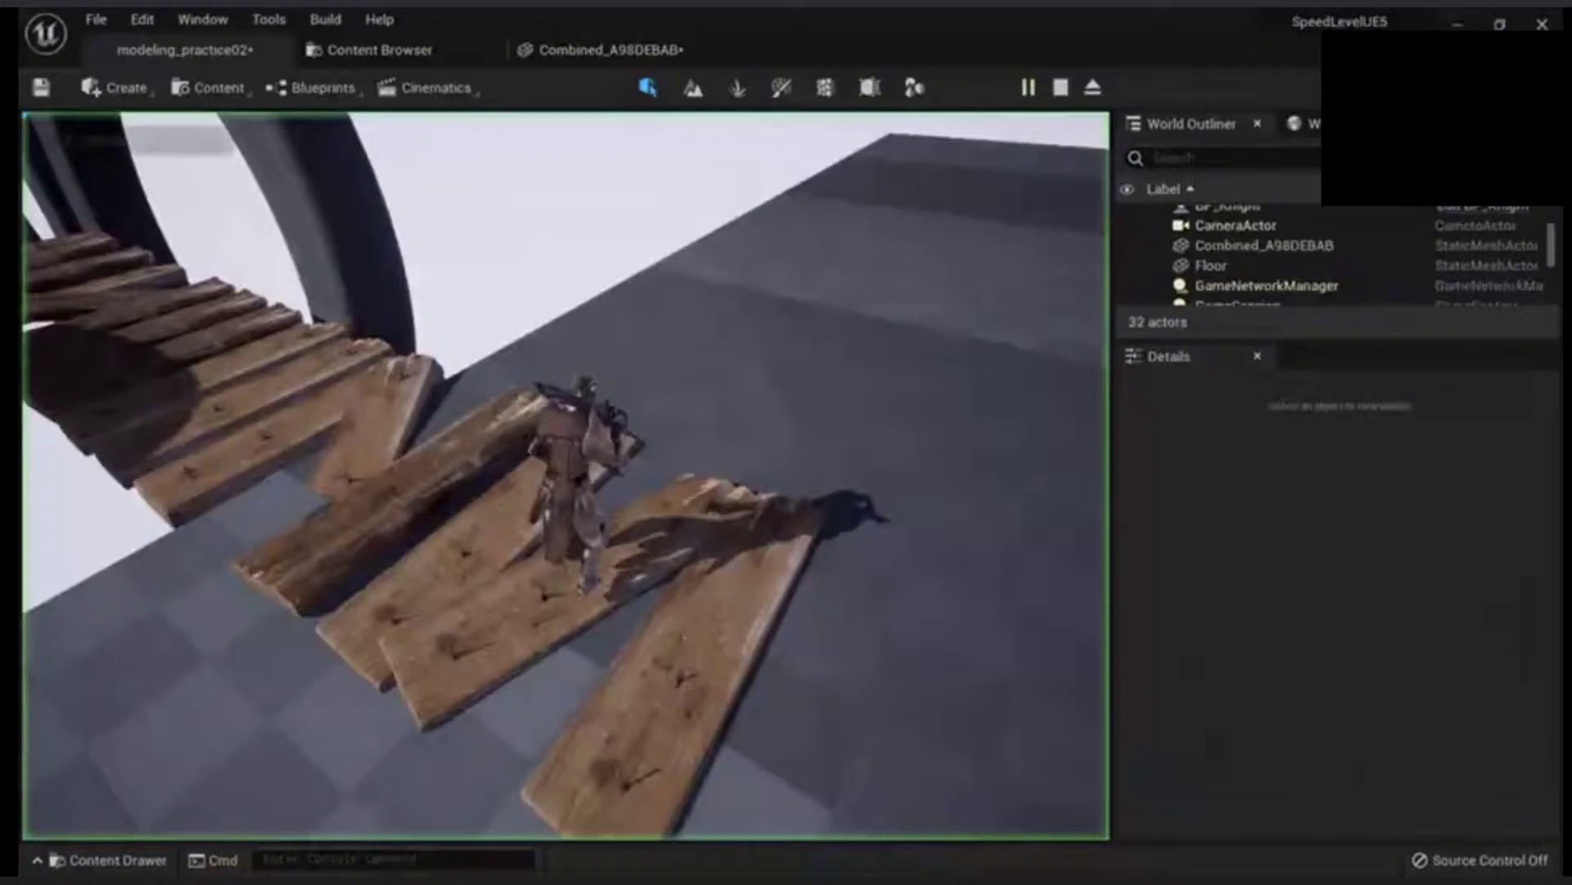
{"action": "key", "text": "w"}
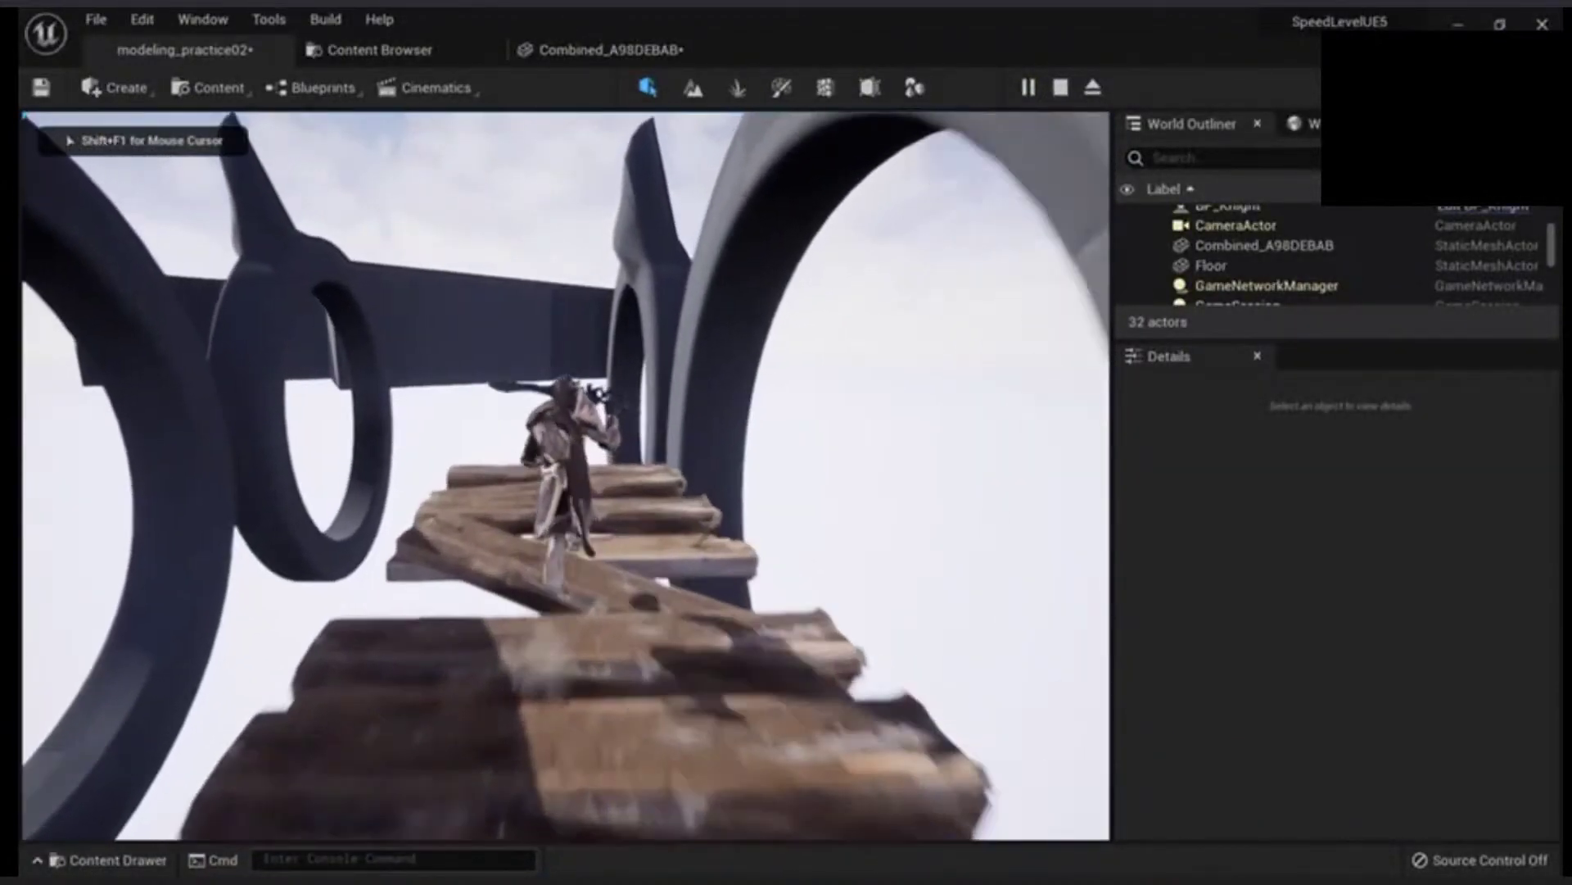
{"action": "key", "text": "w"}
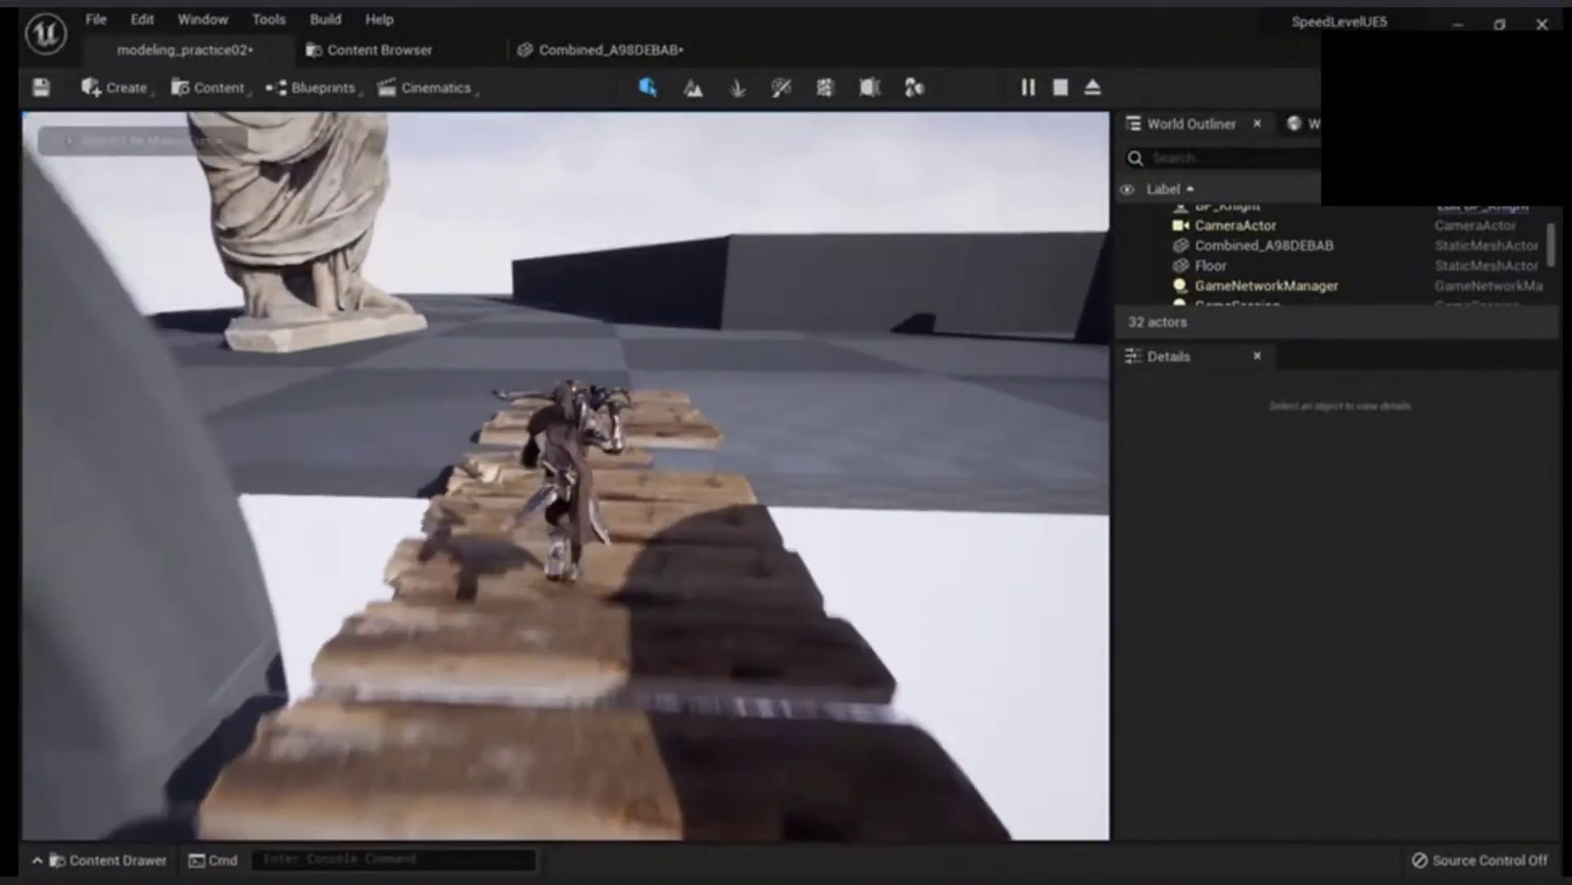
{"action": "key", "text": "w"}
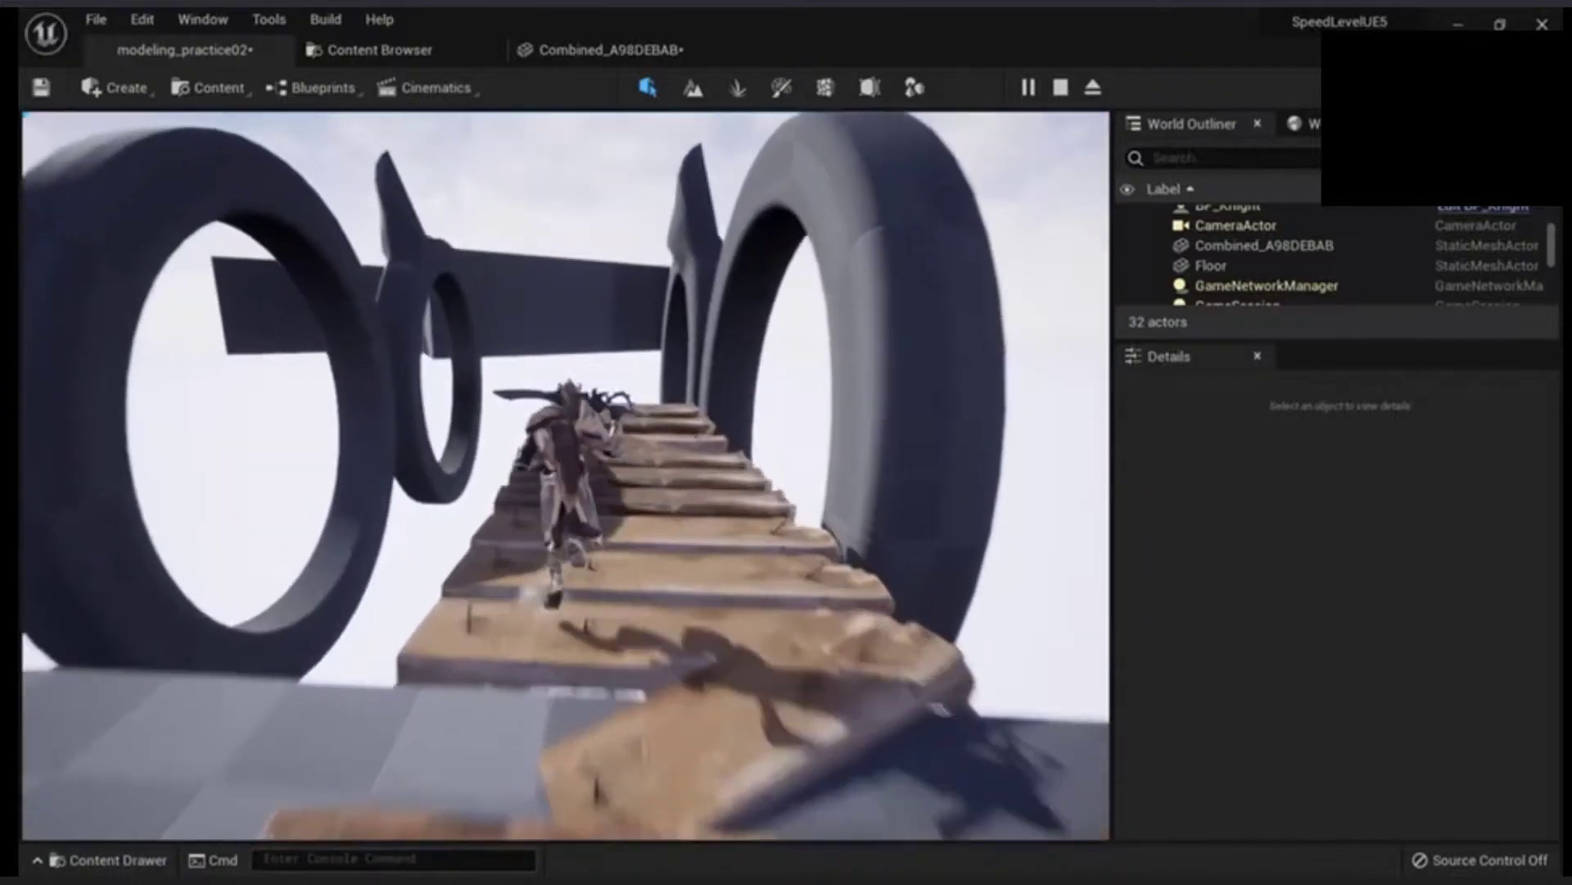
{"action": "key", "text": "w"}
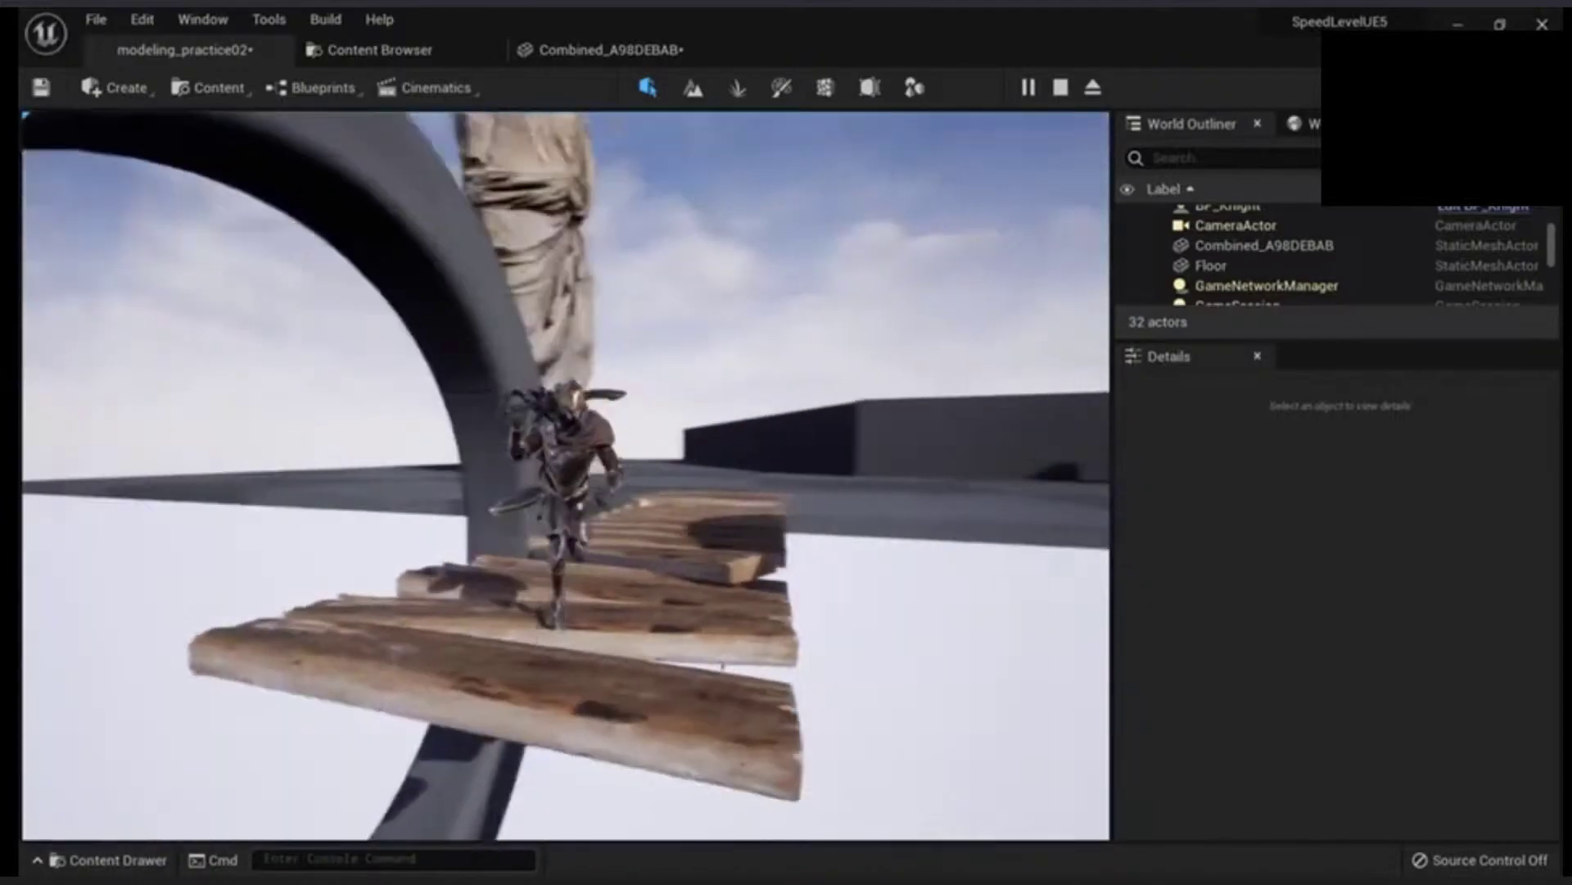
{"action": "key", "text": "w"}
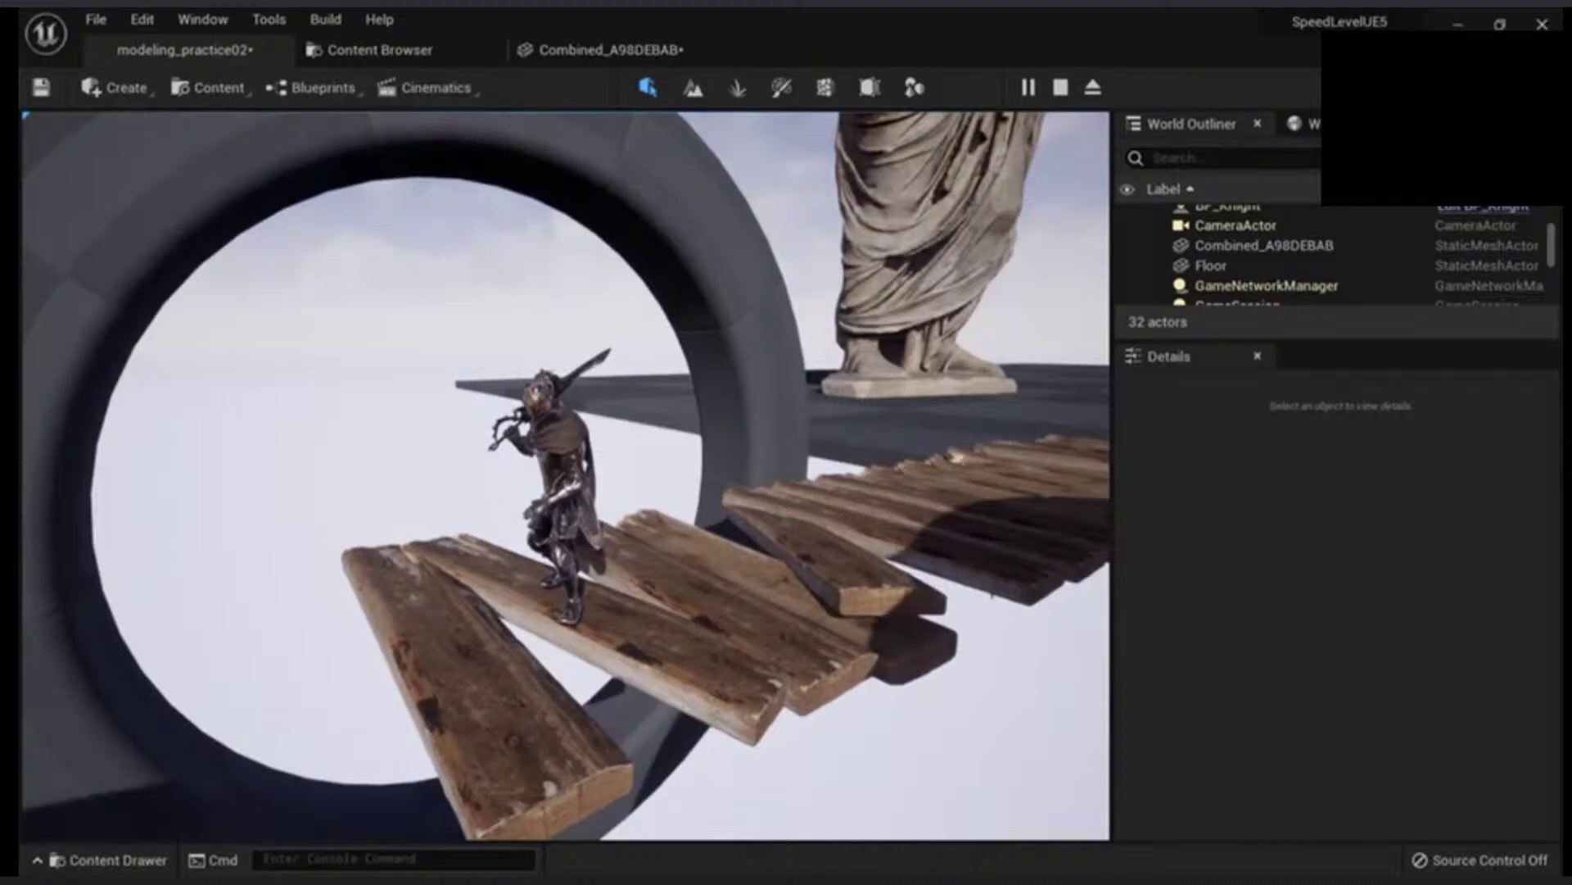
{"action": "key", "text": "Escape"}
- Select the large combined statue beyond the bridge and examine it from a distance
{"action": "right_click_drag", "start_coordinate": [905, 392], "coordinate": [995, 205]}
{"action": "left_click", "coordinate": [725, 455]}
{"action": "key", "text": "w"}
{"action": "right_click_drag", "start_coordinate": [725, 455], "coordinate": [881, 545]}
{"action": "key", "text": "s"}
{"action": "right_click_drag", "start_coordinate": [470, 158], "coordinate": [470, 158]}
{"action": "key", "text": "s"}
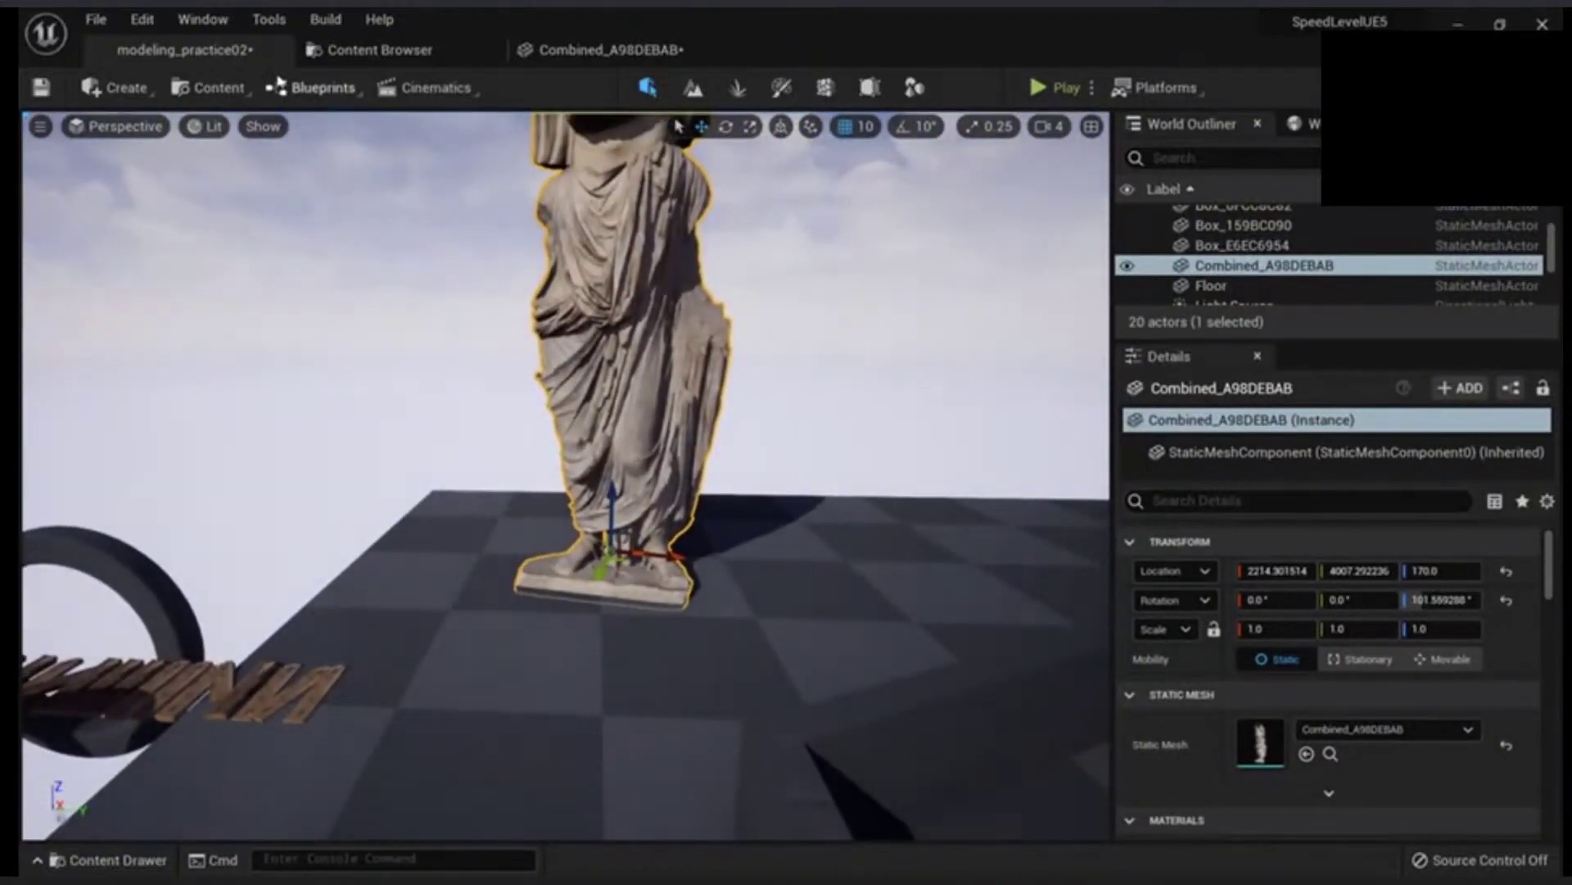
- Clear the wood search in the Megascans folder, place S_Roman_Statue_tgsibj3fa_lod0 beside the large statue, and rotate it about 130° around Z
{"action": "left_click", "coordinate": [365, 51]}
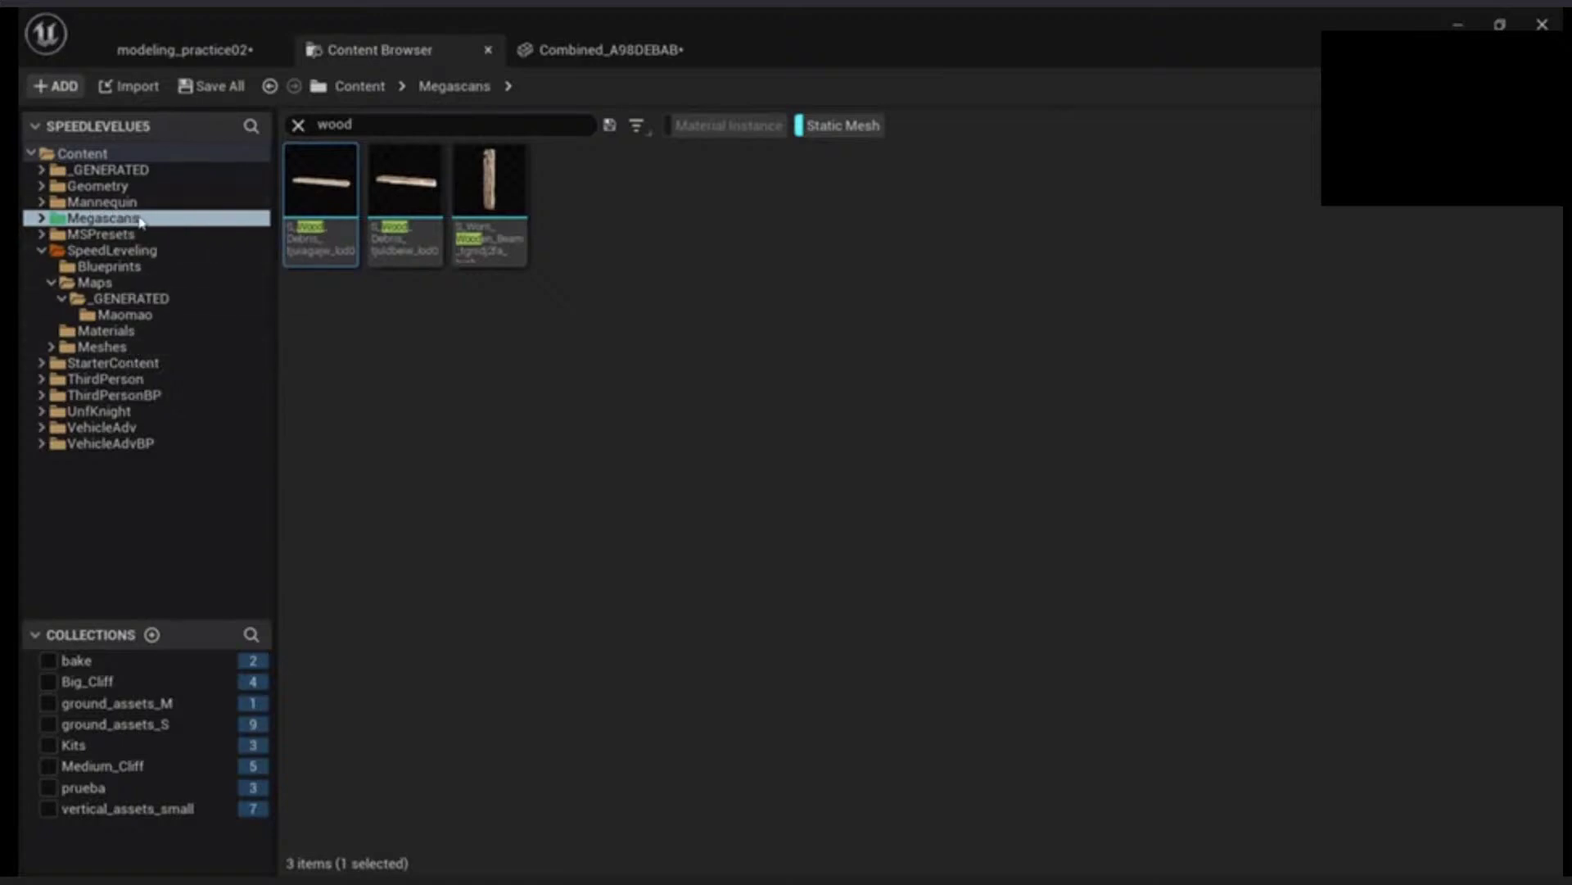
{"action": "left_click", "coordinate": [119, 202]}
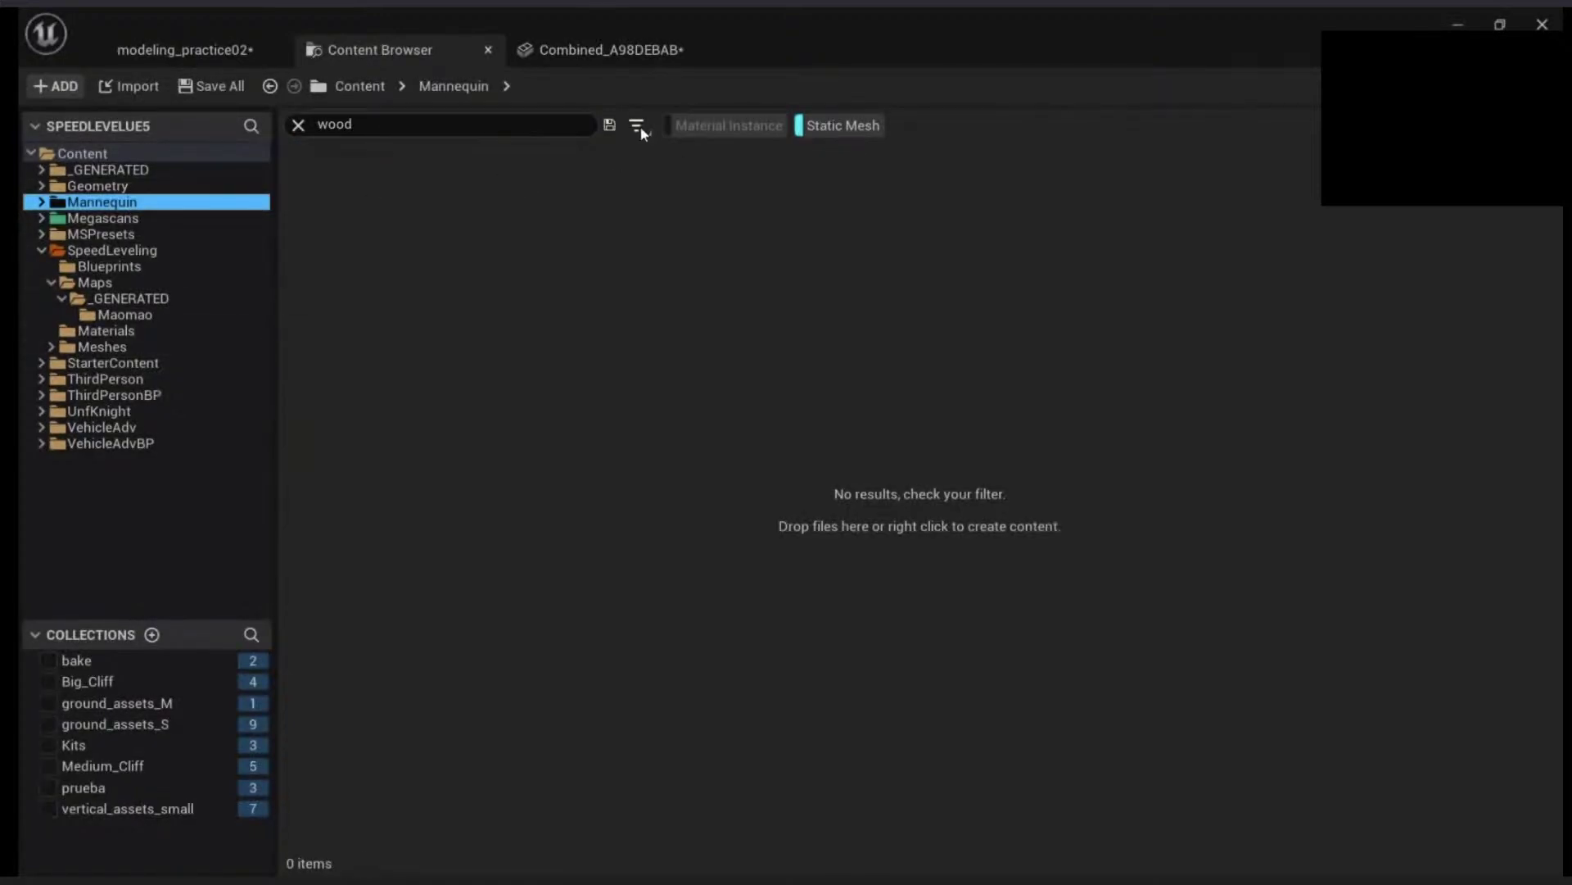
{"action": "left_click", "coordinate": [104, 218]}
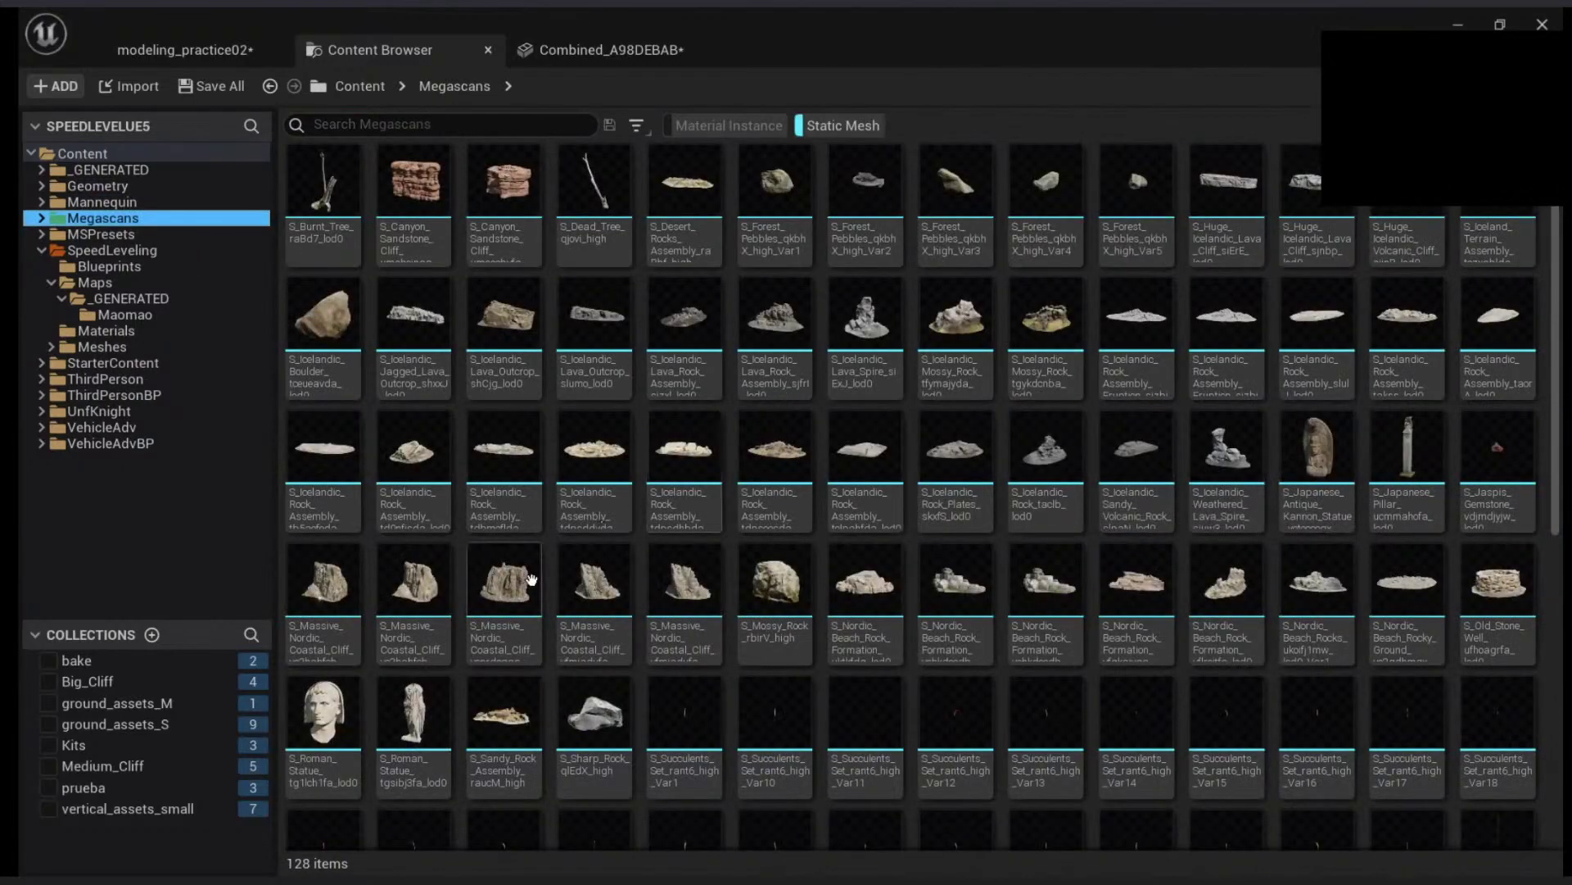
{"action": "left_click_drag", "start_coordinate": [413, 713], "coordinate": [867, 628]}
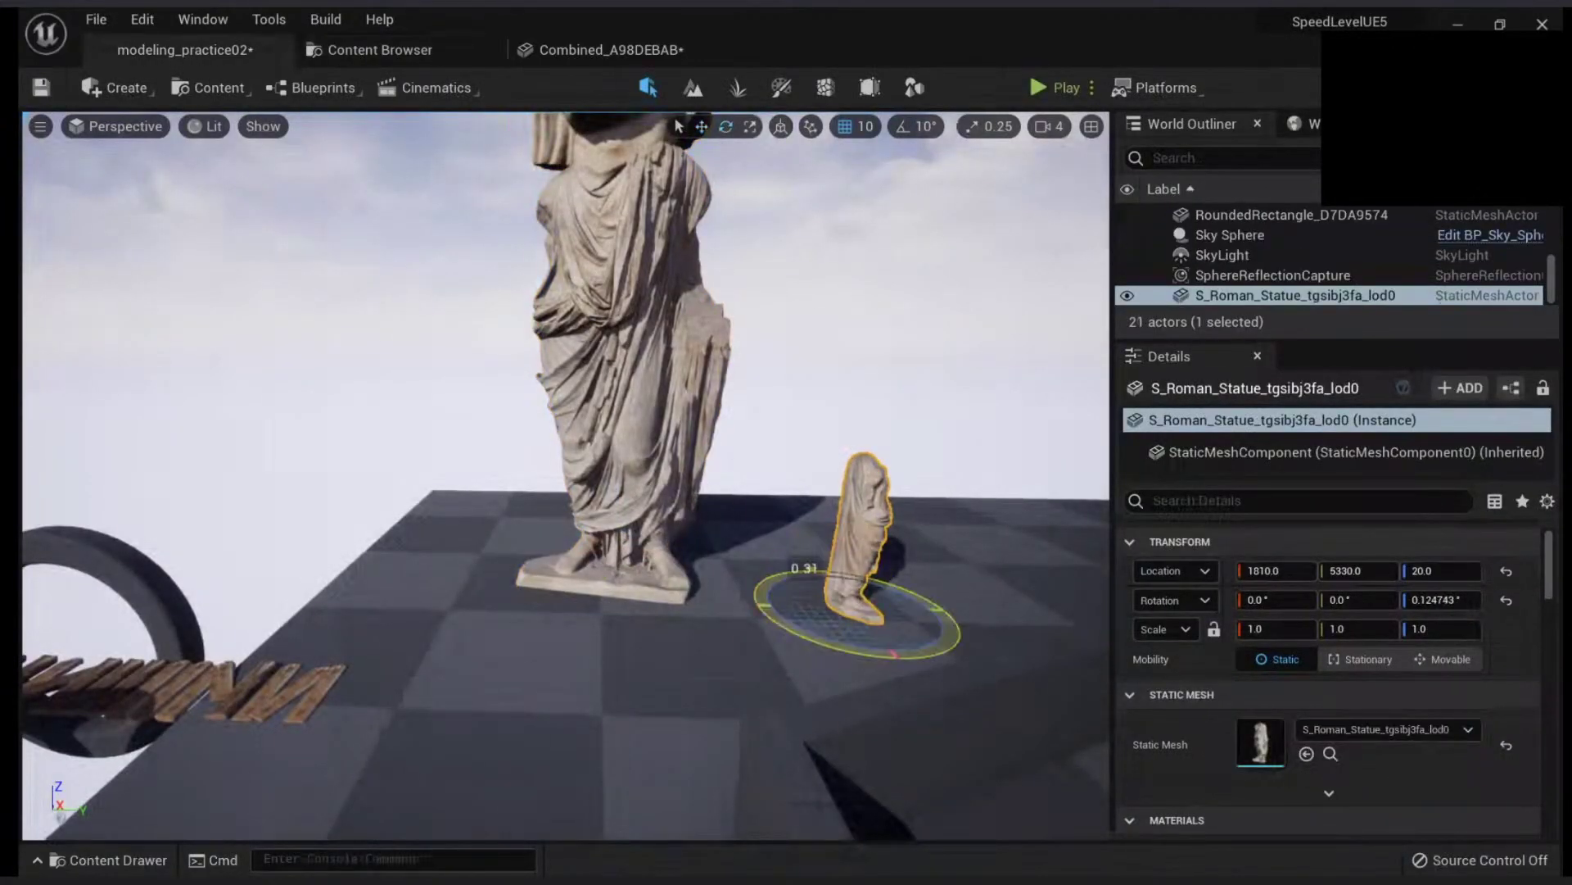
- Place the Roman head S_Roman_Statue_tg1lch1fa_lod0 on top of the new statue body and scale it uniformly to about 13.28
{"action": "left_click", "coordinate": [384, 49]}
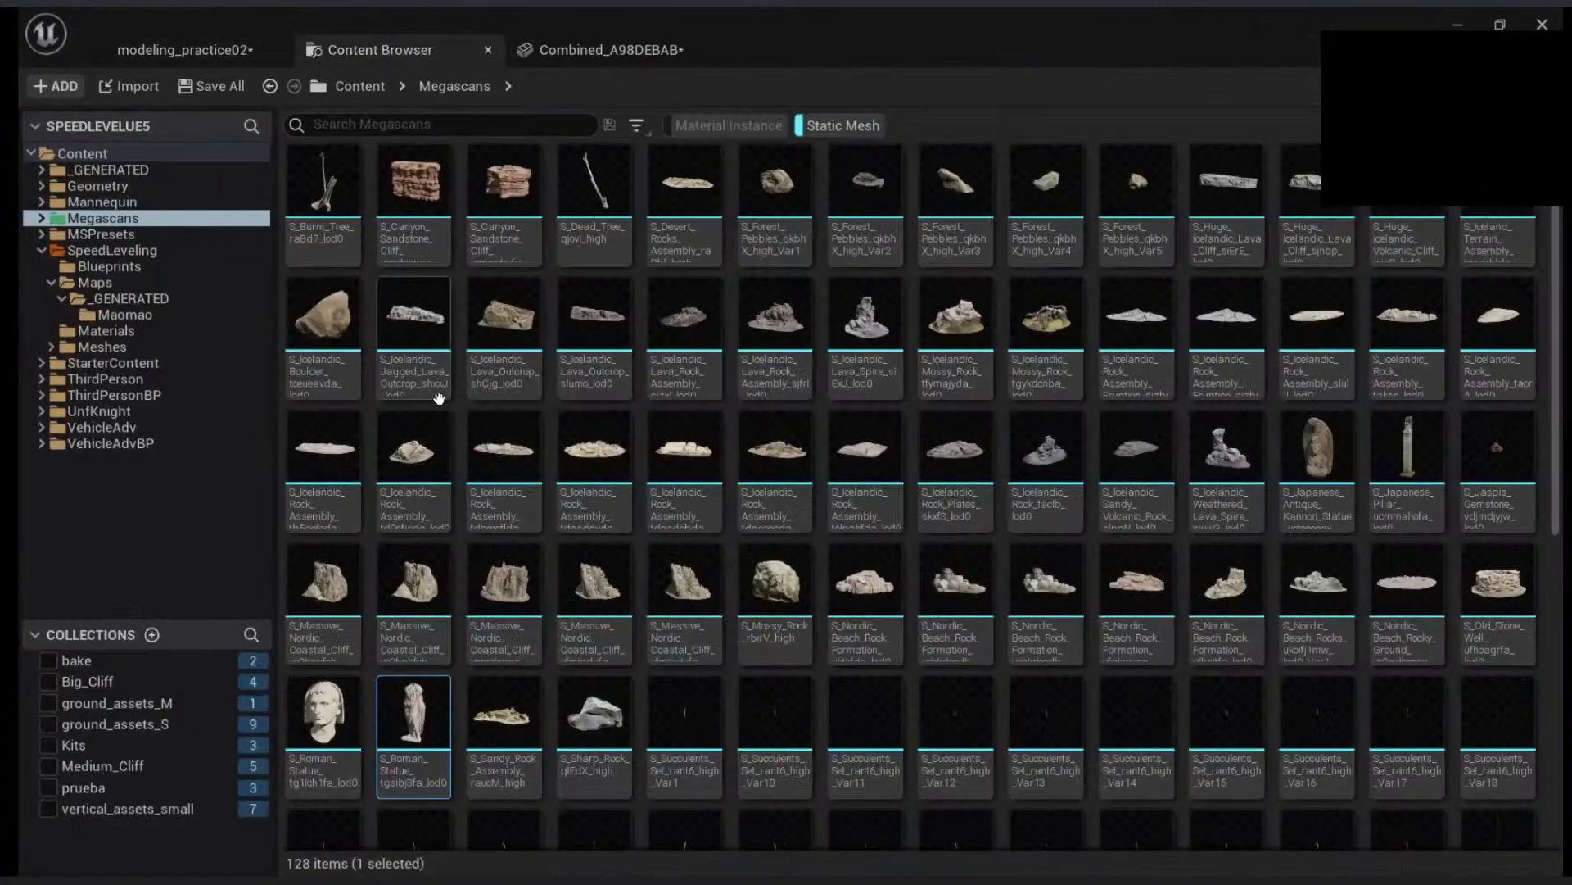
{"action": "left_click_drag", "start_coordinate": [323, 713], "coordinate": [863, 458]}
{"action": "right_click_drag", "start_coordinate": [862, 458], "coordinate": [974, 385]}
{"action": "key", "text": "w"}
{"action": "key", "text": "r"}
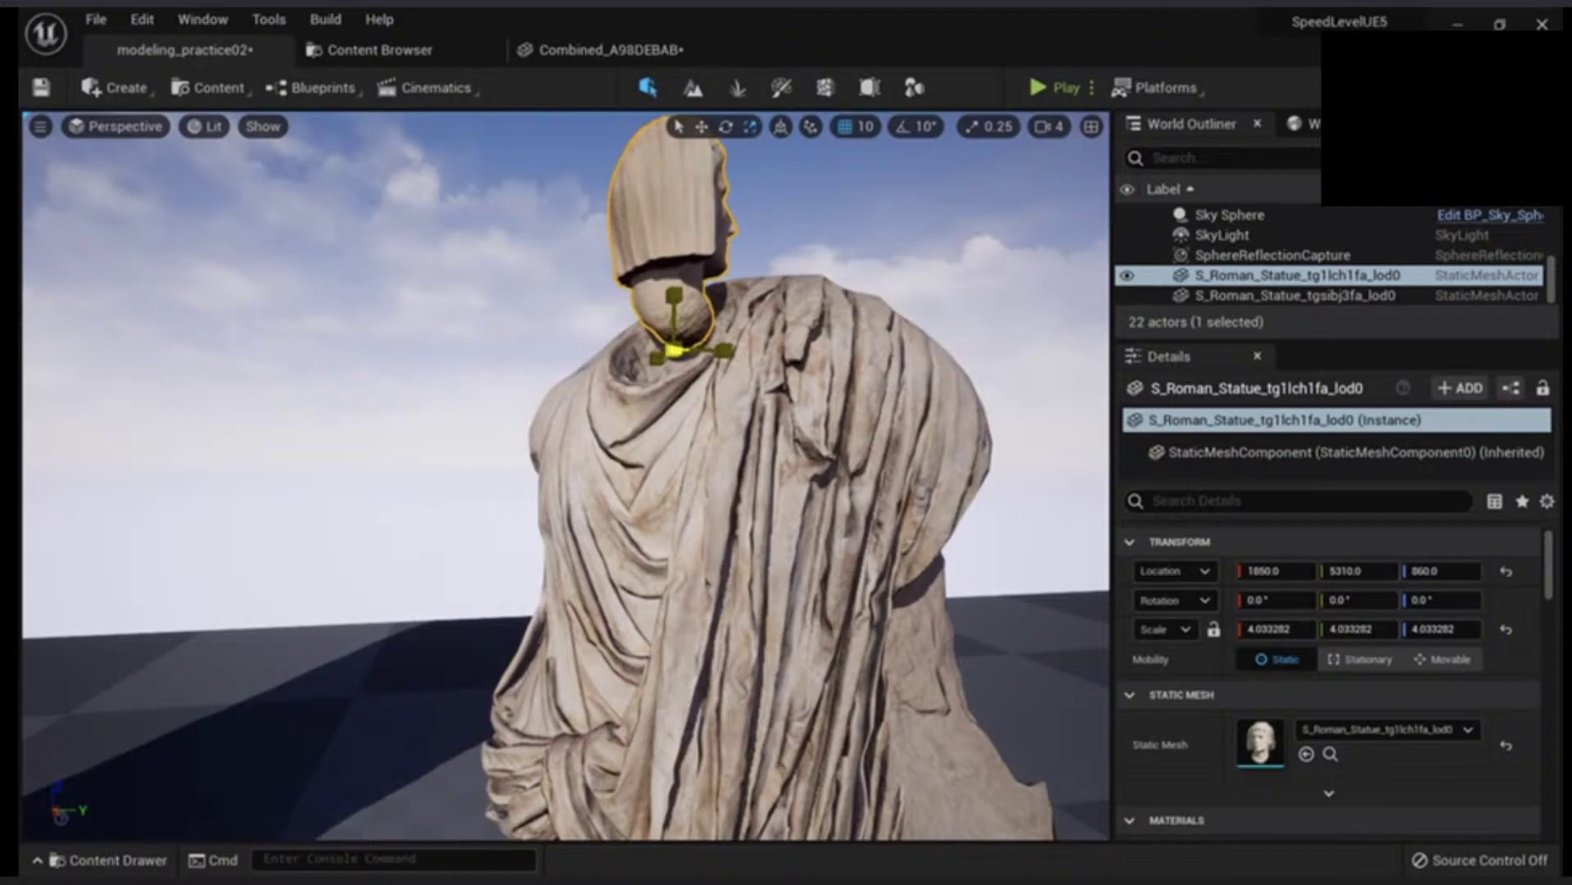
{"action": "left_click_drag", "start_coordinate": [674, 350], "coordinate": [679, 446]}
- Rotate the Roman head to about 130.6° around Z to face forward, center it over the statue's neck, and deselect it
{"action": "right_click_drag", "start_coordinate": [679, 447], "coordinate": [467, 529]}
{"action": "key", "text": "e"}
{"action": "left_click_drag", "start_coordinate": [492, 565], "coordinate": [517, 571]}
{"action": "right_click_drag", "start_coordinate": [517, 571], "coordinate": [564, 731]}
{"action": "key", "text": "w"}
{"action": "left_click_drag", "start_coordinate": [578, 700], "coordinate": [610, 694]}
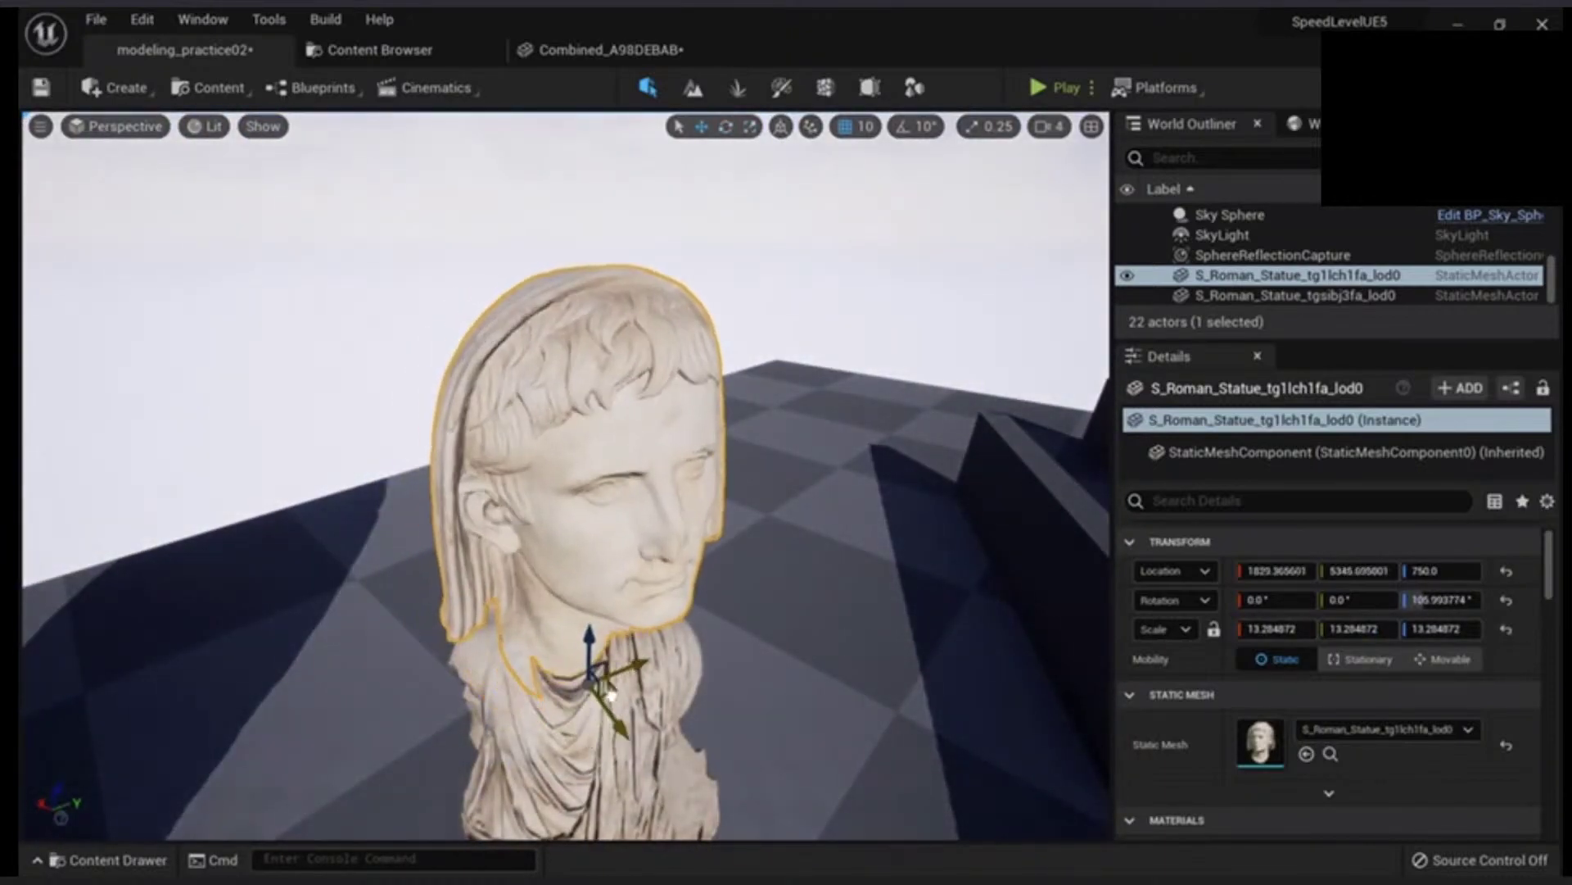
{"action": "left_click_drag", "start_coordinate": [614, 760], "coordinate": [673, 660]}
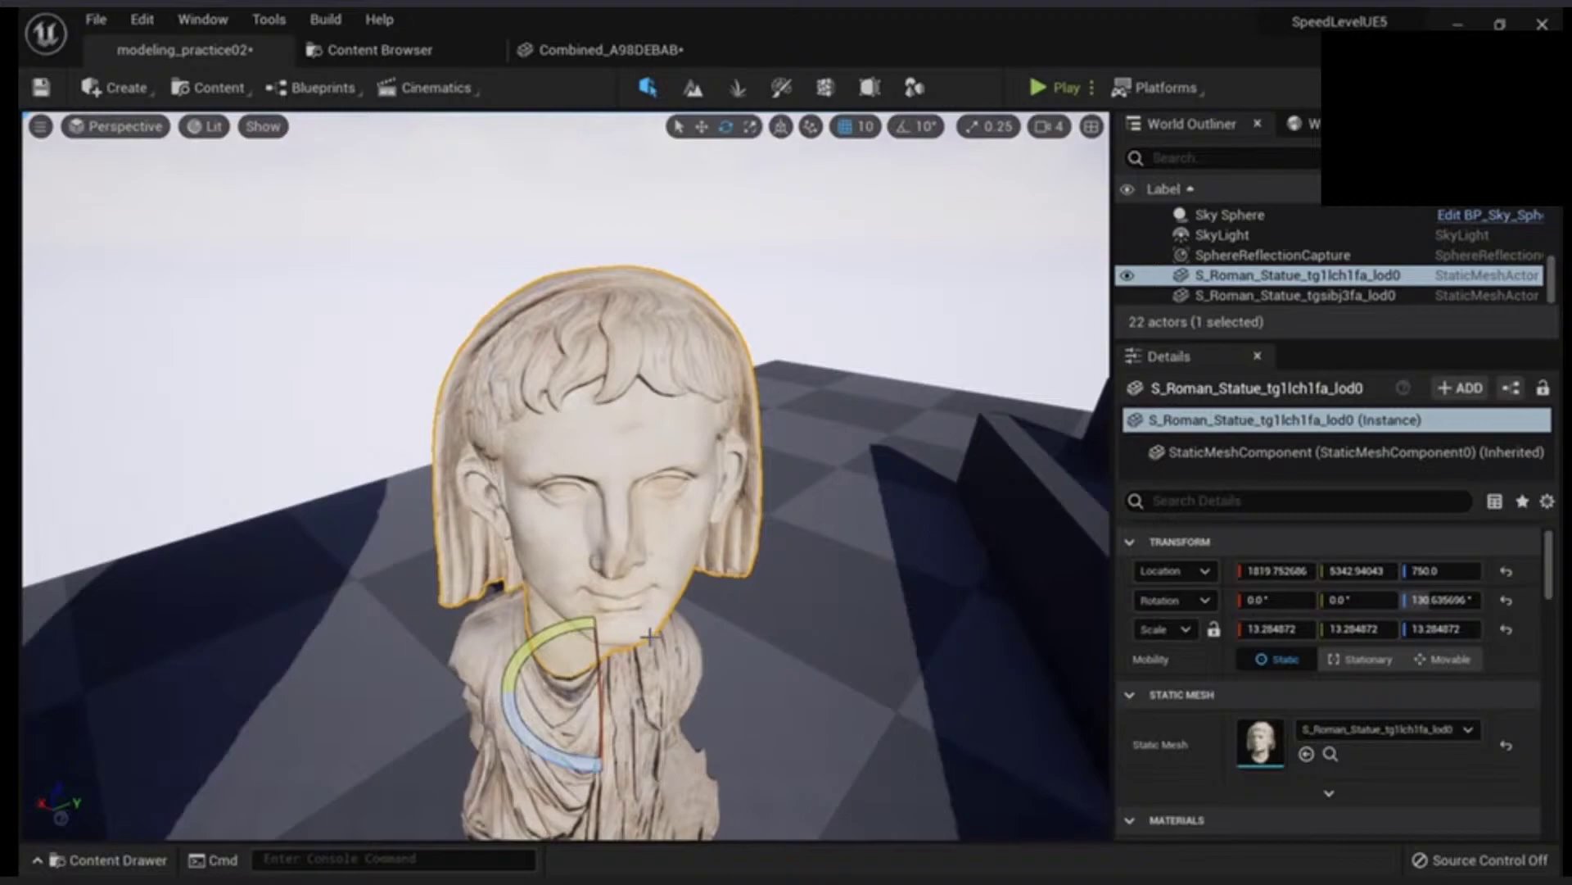
{"action": "mouse_move", "coordinate": [608, 706]}
{"action": "left_mouse_down"}
{"action": "mouse_move", "coordinate": [600, 725]}
{"action": "mouse_move", "coordinate": [609, 707]}
{"action": "left_mouse_up"}
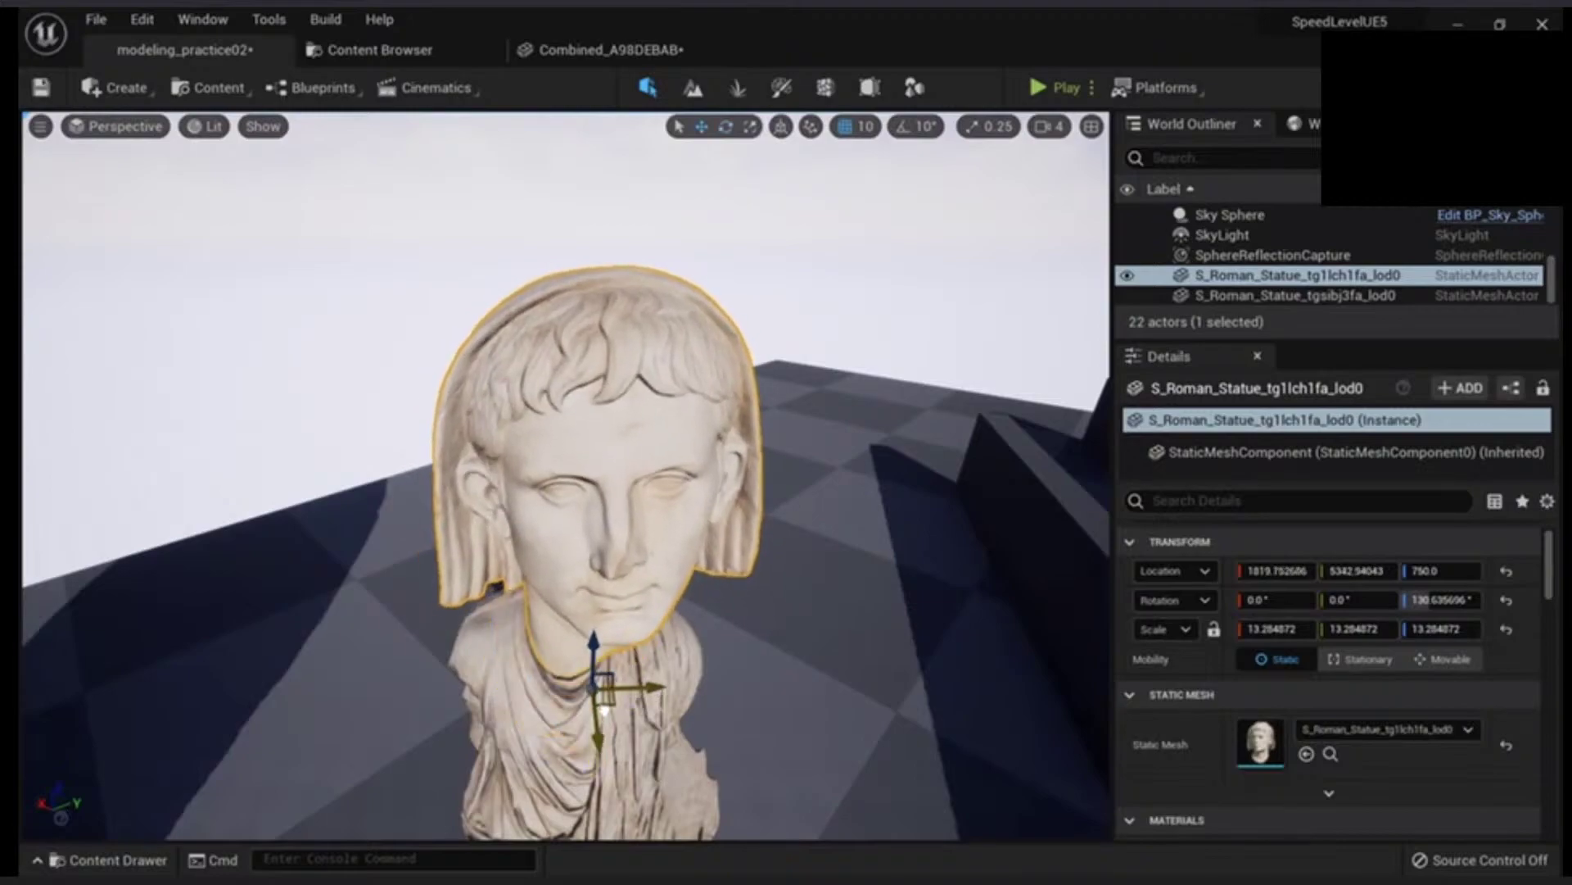
{"action": "key", "text": "Escape"}
- Append the Roman statue body and head into one new mesh asset named Combined, deleting the sources, and select the resulting statue
{"action": "right_click_drag", "start_coordinate": [610, 707], "coordinate": [556, 649]}
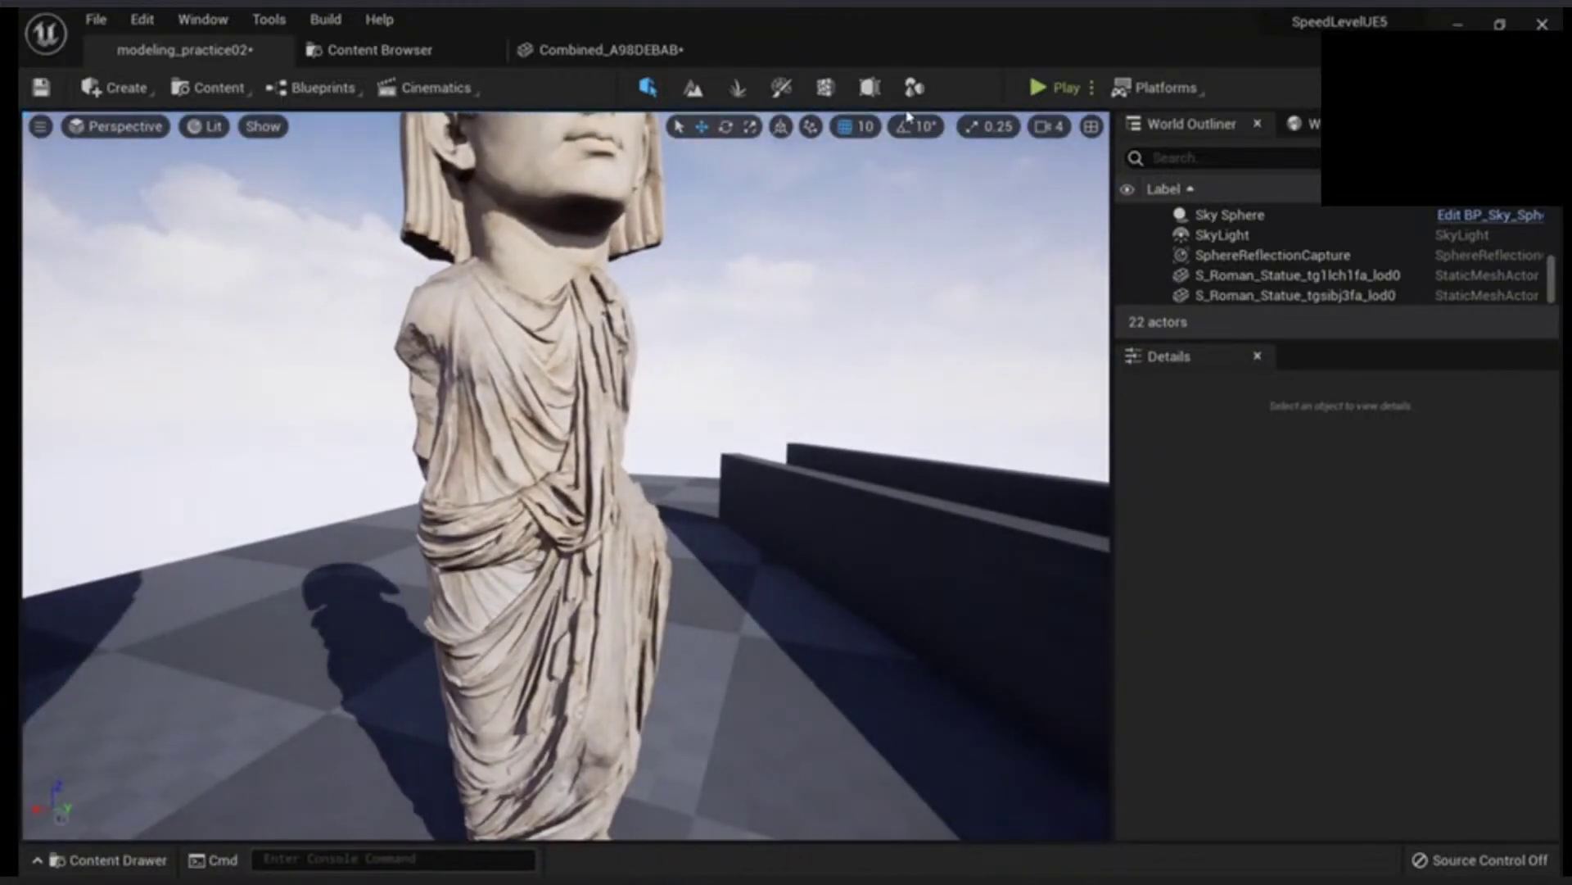
{"action": "left_click", "coordinate": [914, 87]}
{"action": "right_click_drag", "start_coordinate": [917, 150], "coordinate": [837, 493]}
{"action": "left_click", "coordinate": [837, 494]}
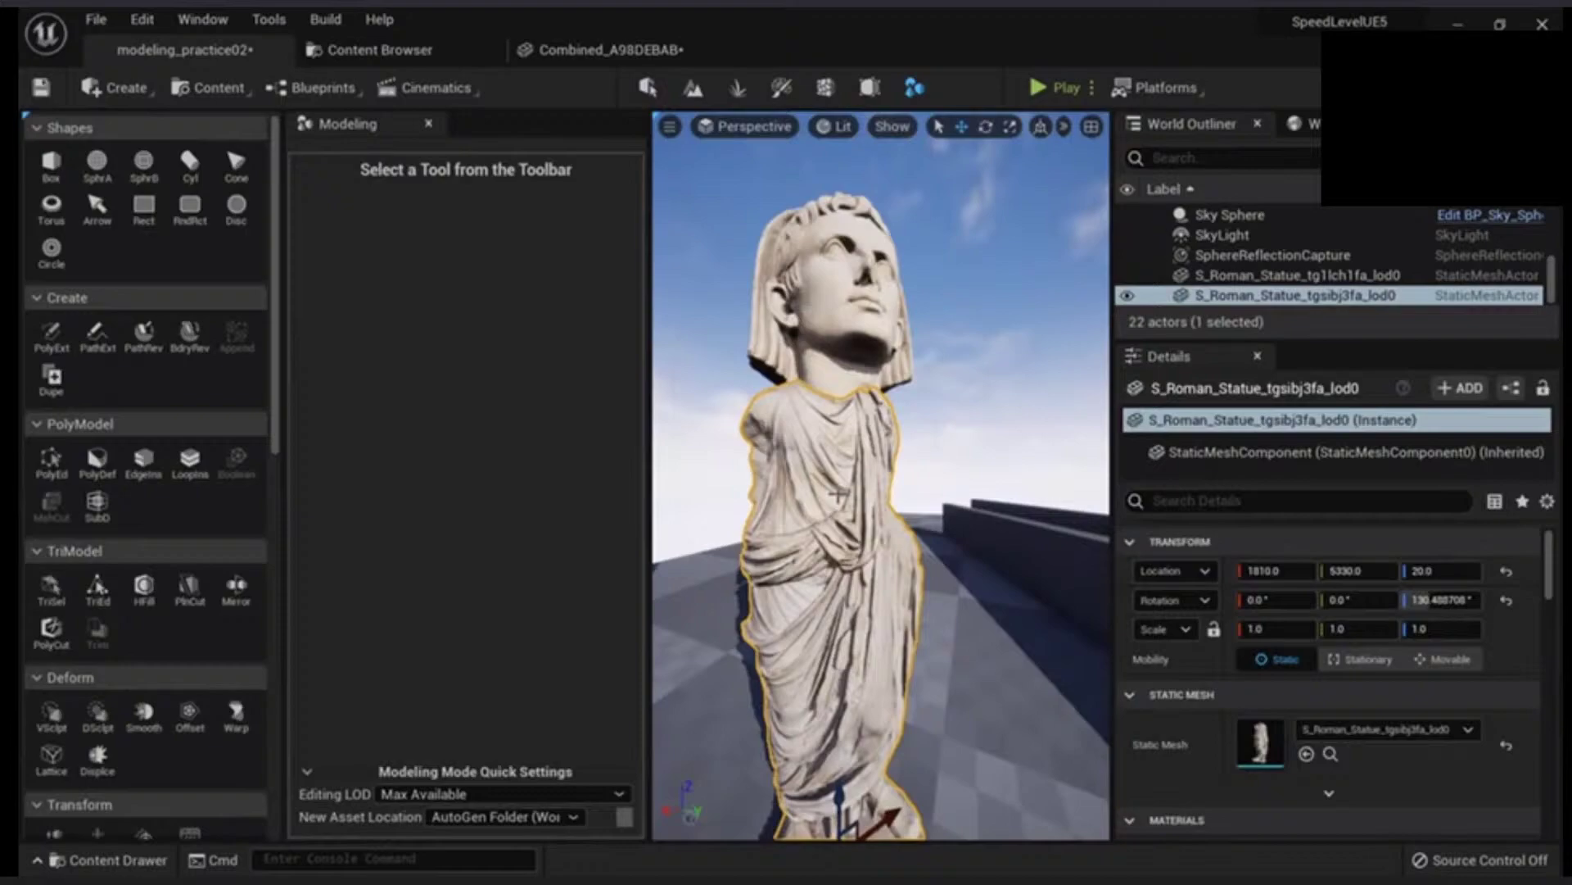
{"action": "left_click", "coordinate": [855, 288], "text": "ctrl"}
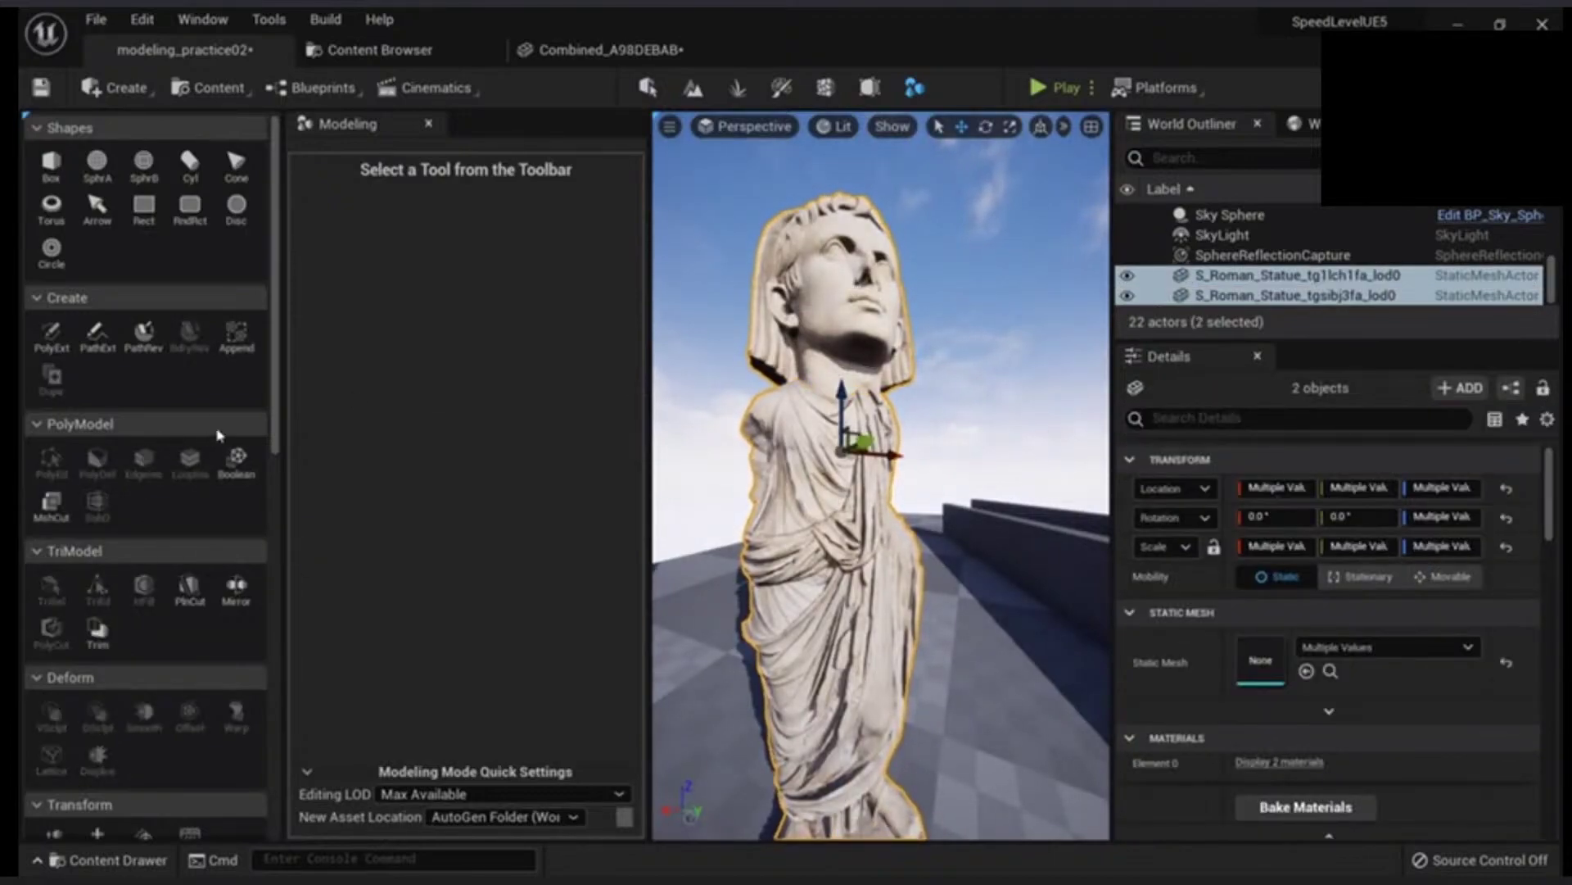
{"action": "left_click", "coordinate": [237, 339]}
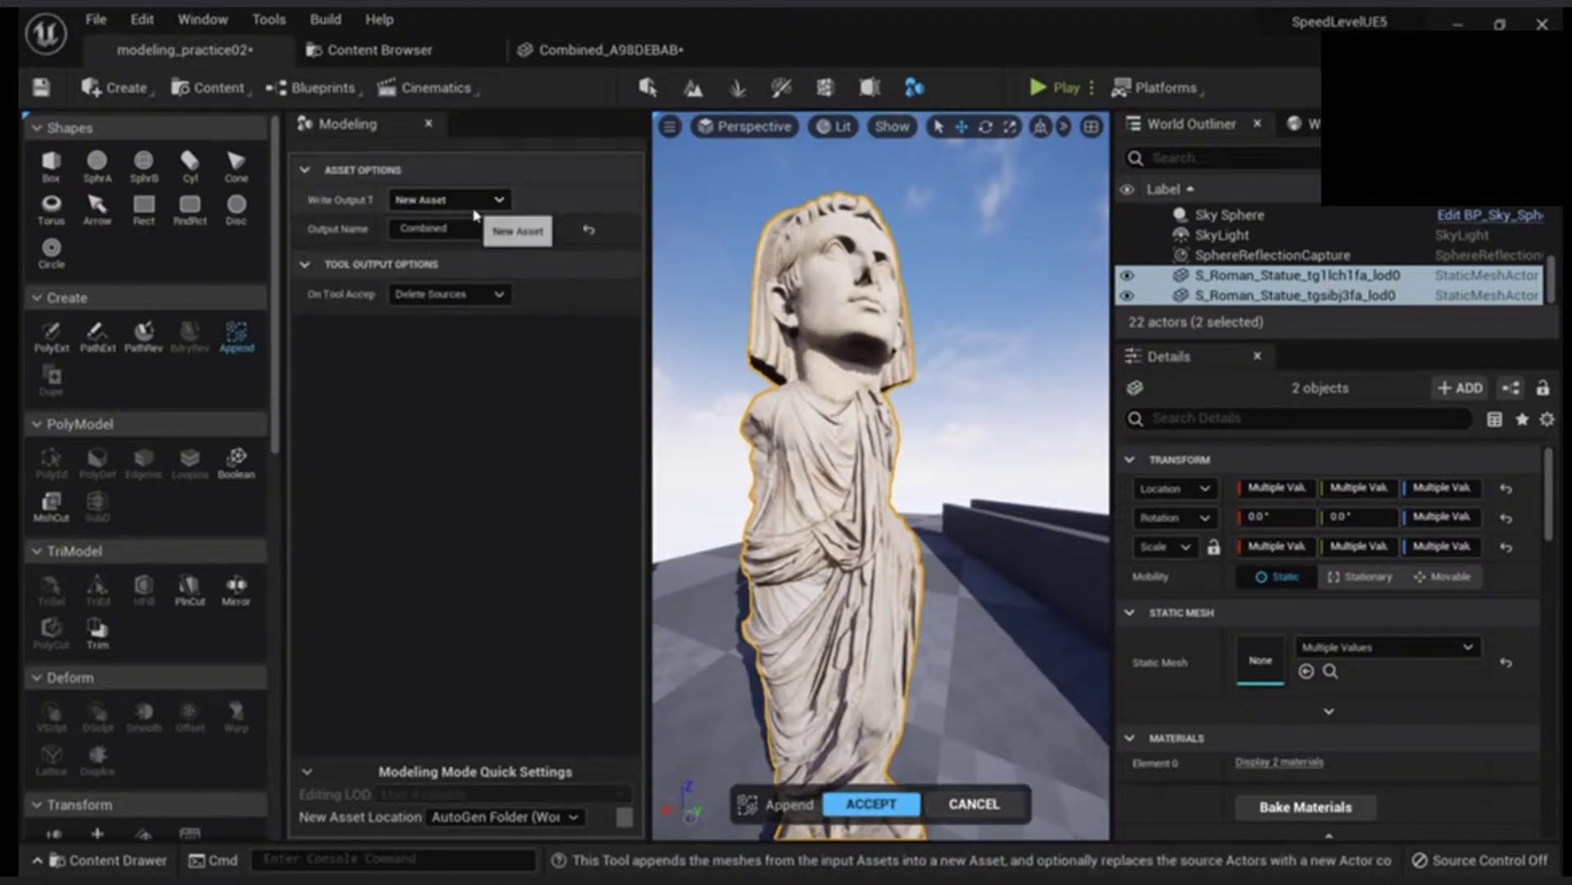
{"action": "left_click", "coordinate": [850, 806]}
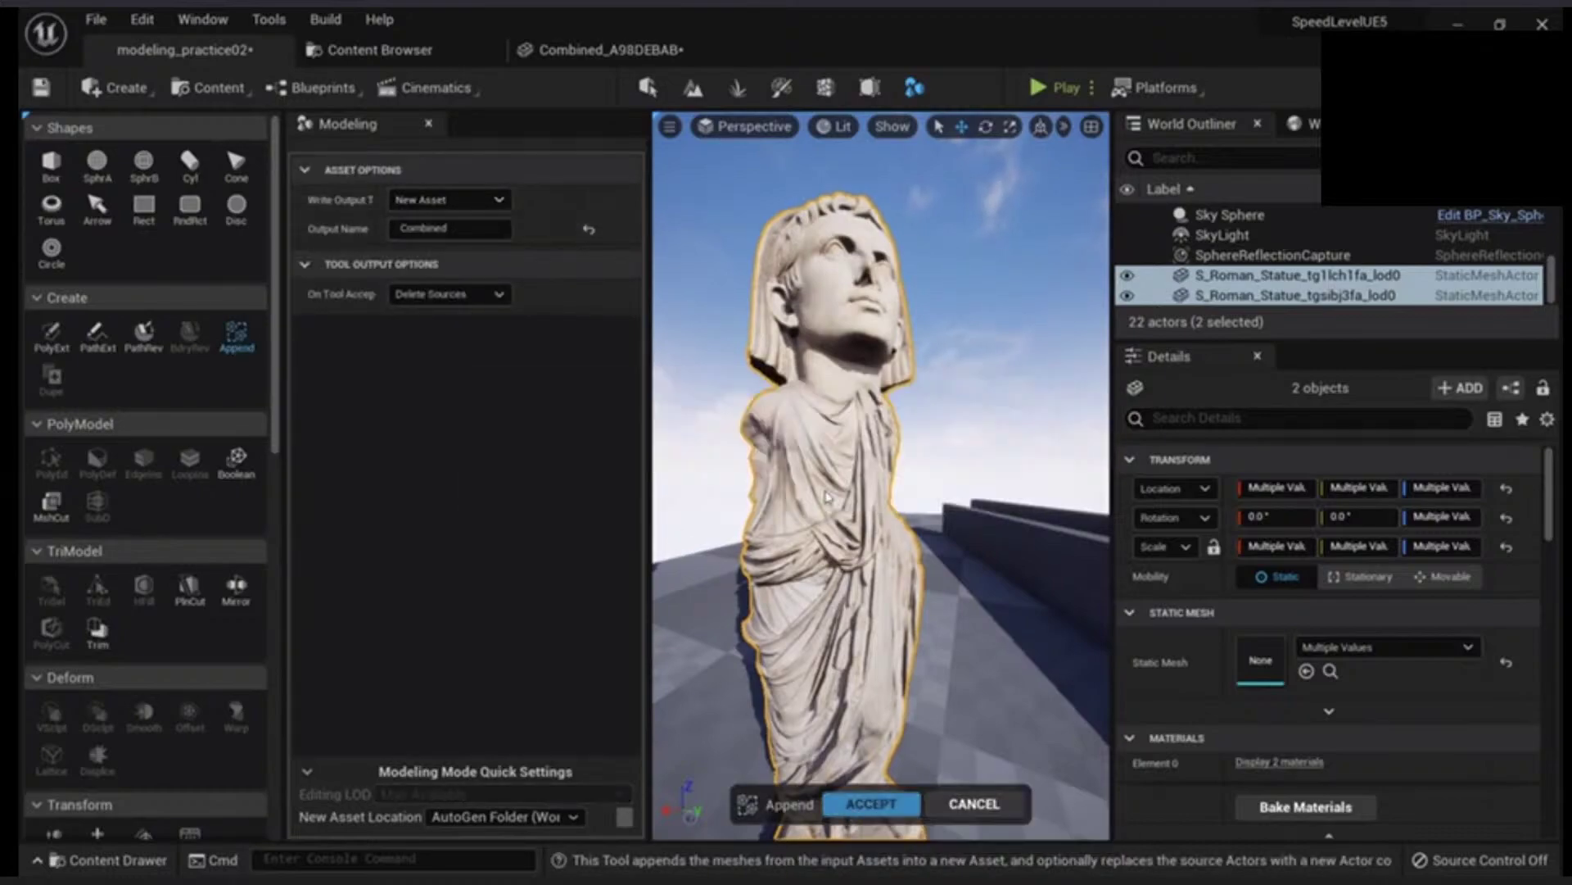
{"action": "key", "text": "Escape"}
{"action": "left_click", "coordinate": [861, 383]}
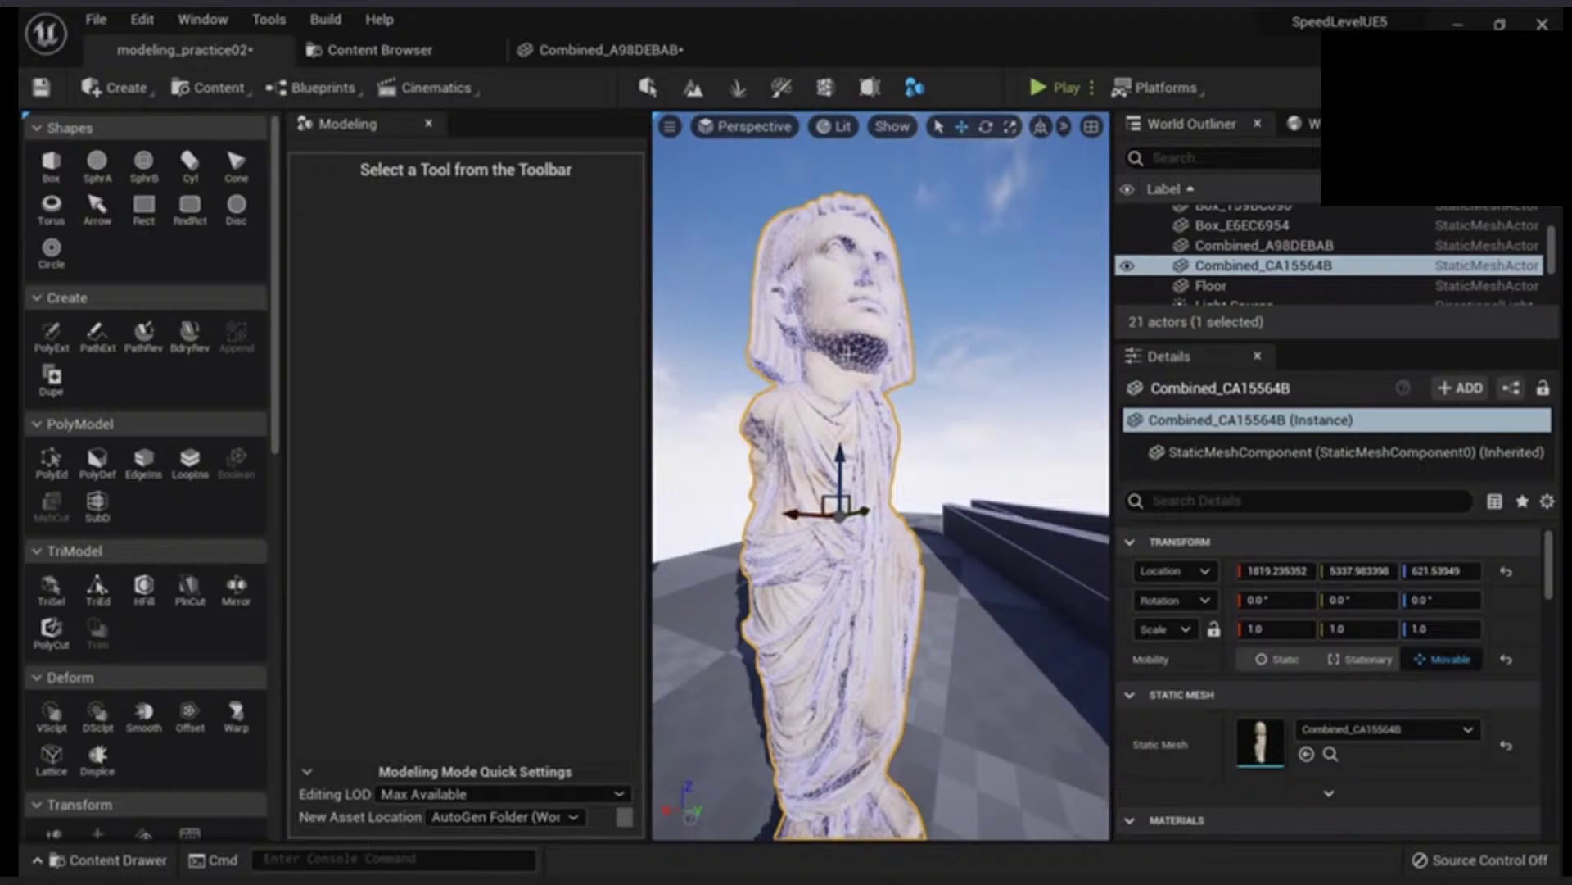
- Open the combined statue's static mesh for editing, set its Collision Complexity to Project Default, and close the mesh editor
{"action": "right_click_drag", "start_coordinate": [864, 405], "coordinate": [856, 401]}
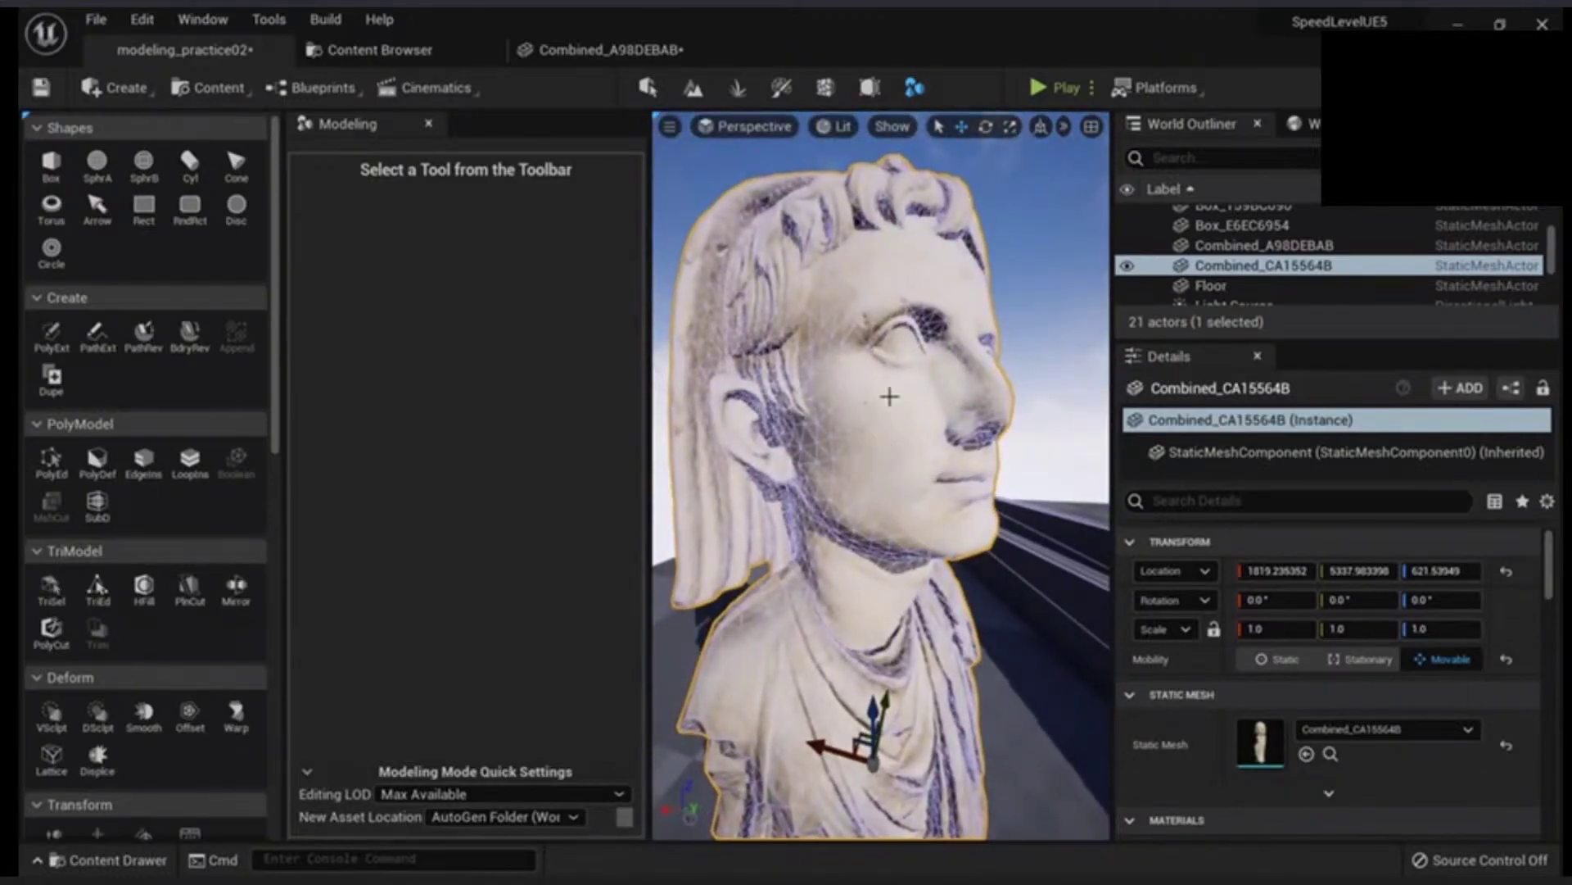
{"action": "scroll", "coordinate": [1213, 686], "scroll_direction": "down", "scroll_amount": 3}
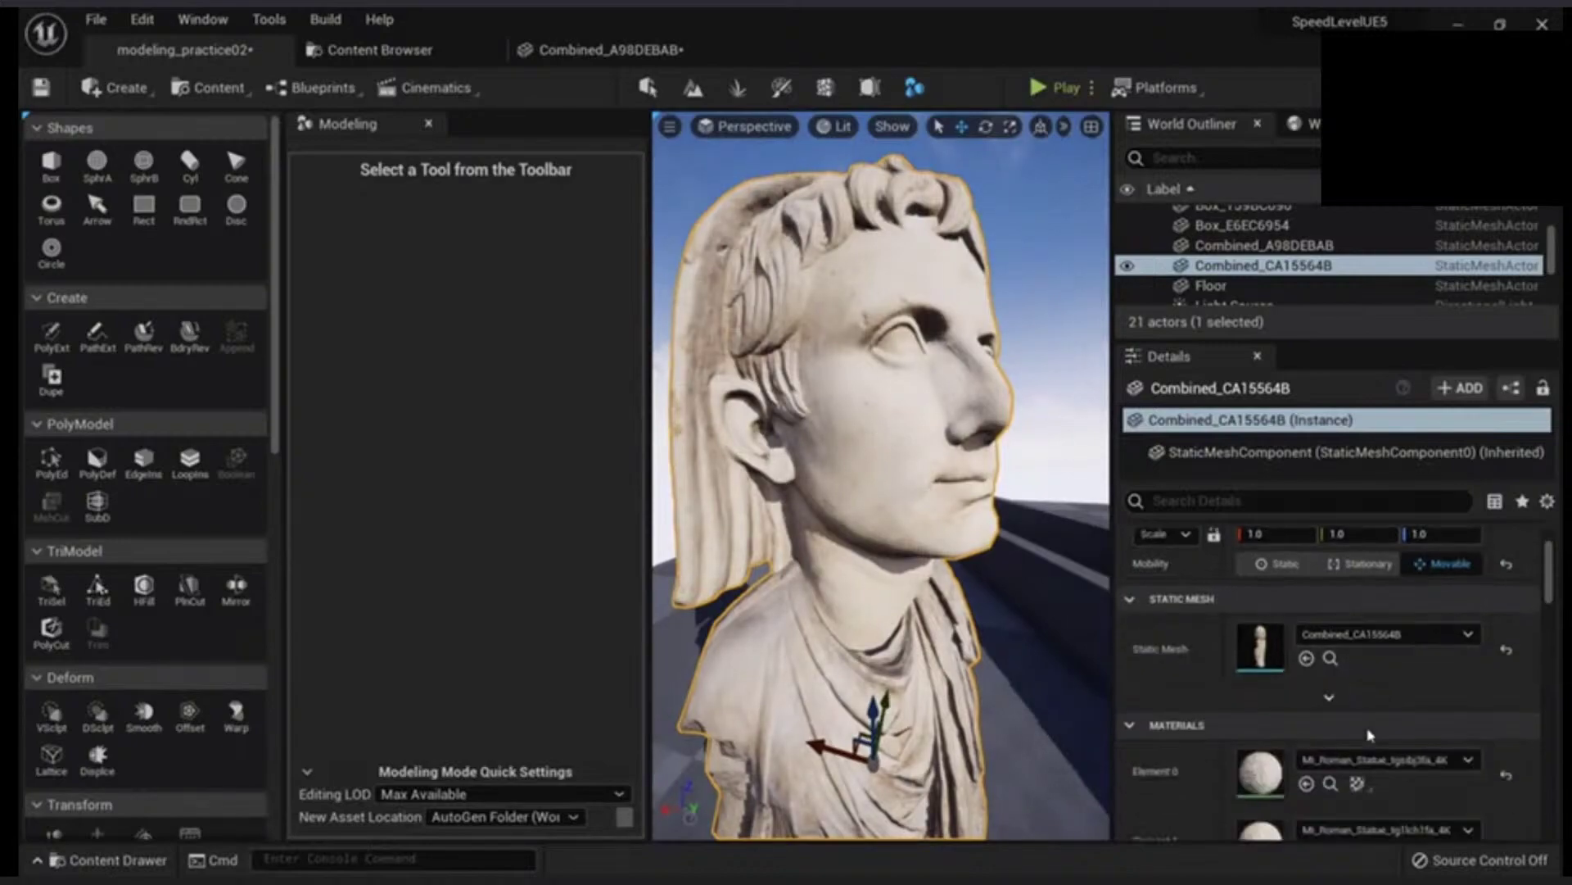
{"action": "double_click", "coordinate": [1276, 626]}
{"action": "left_click", "coordinate": [264, 18]}
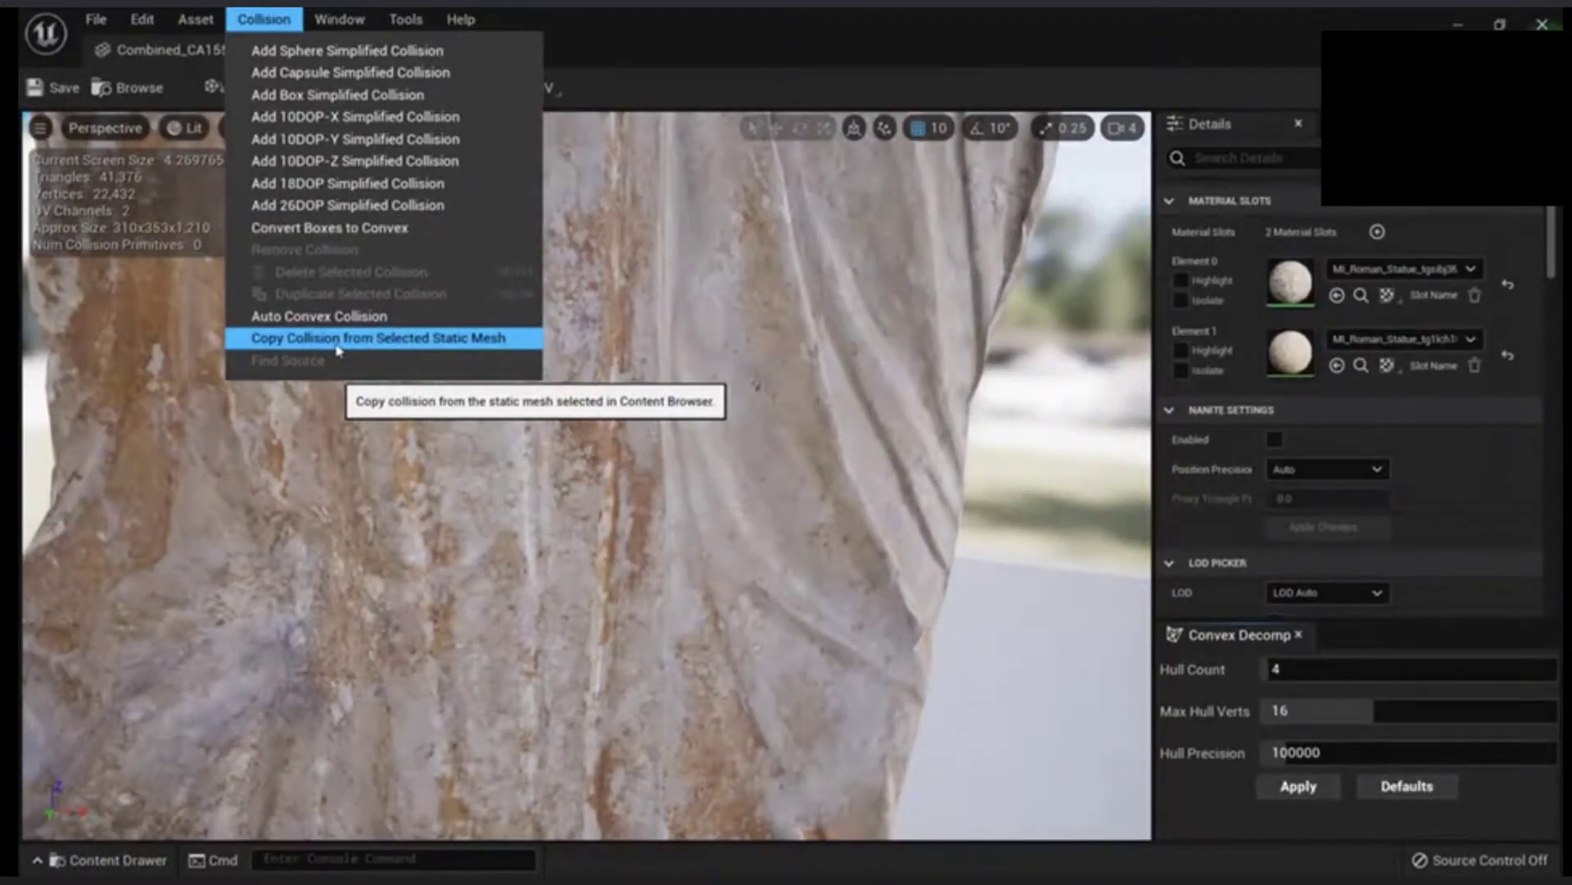
{"action": "left_click", "coordinate": [1269, 157]}
{"action": "type", "text": "come"}
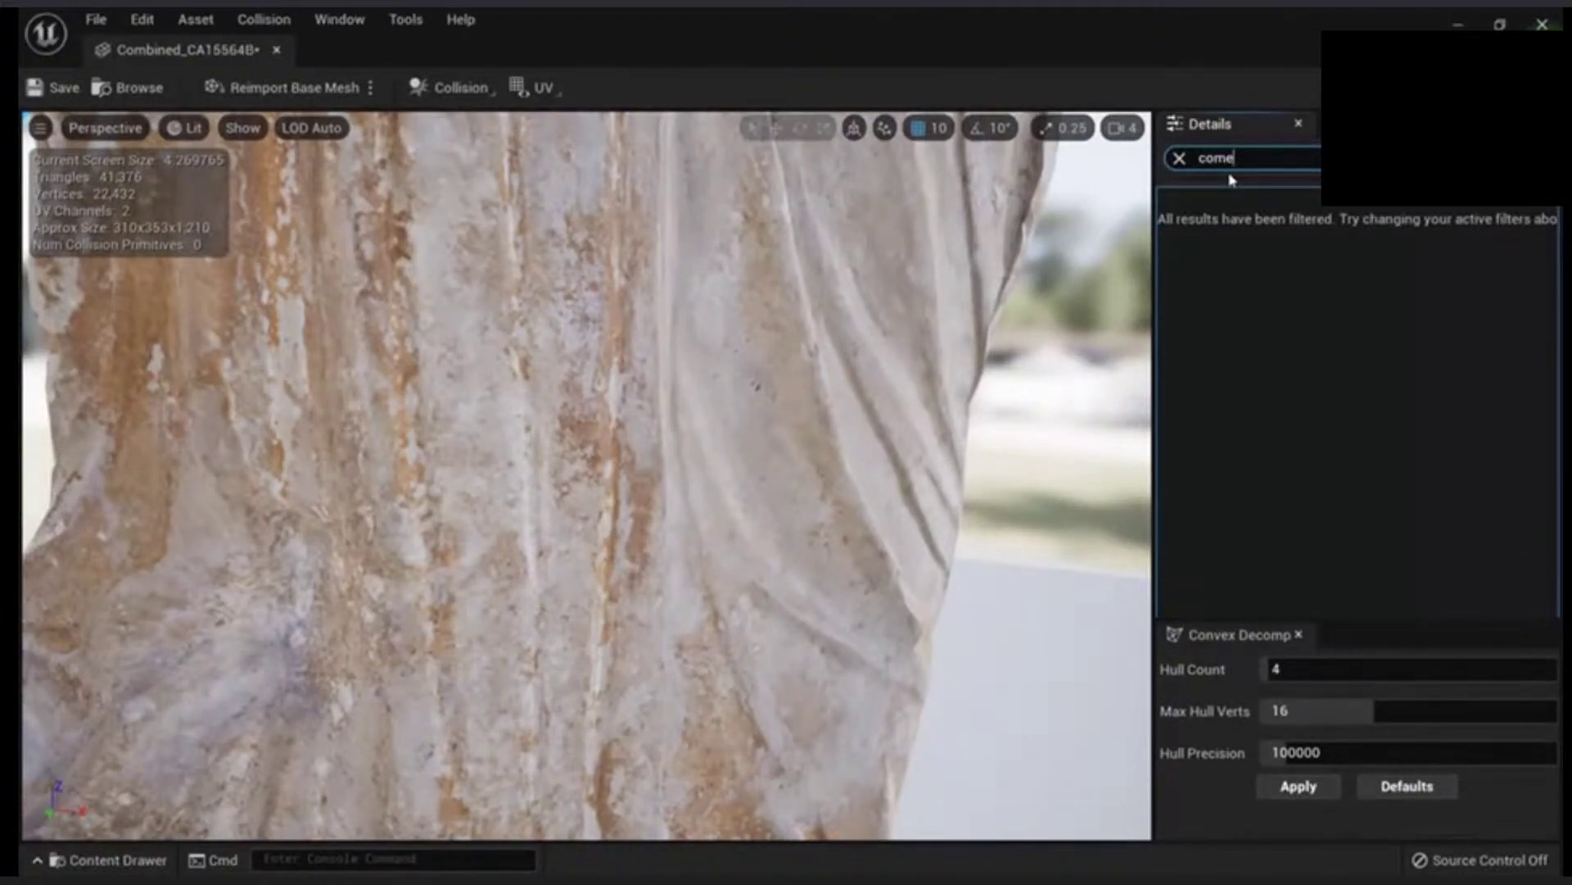
{"action": "key", "text": "BackSpace"}
{"action": "type", "text": "pl"}
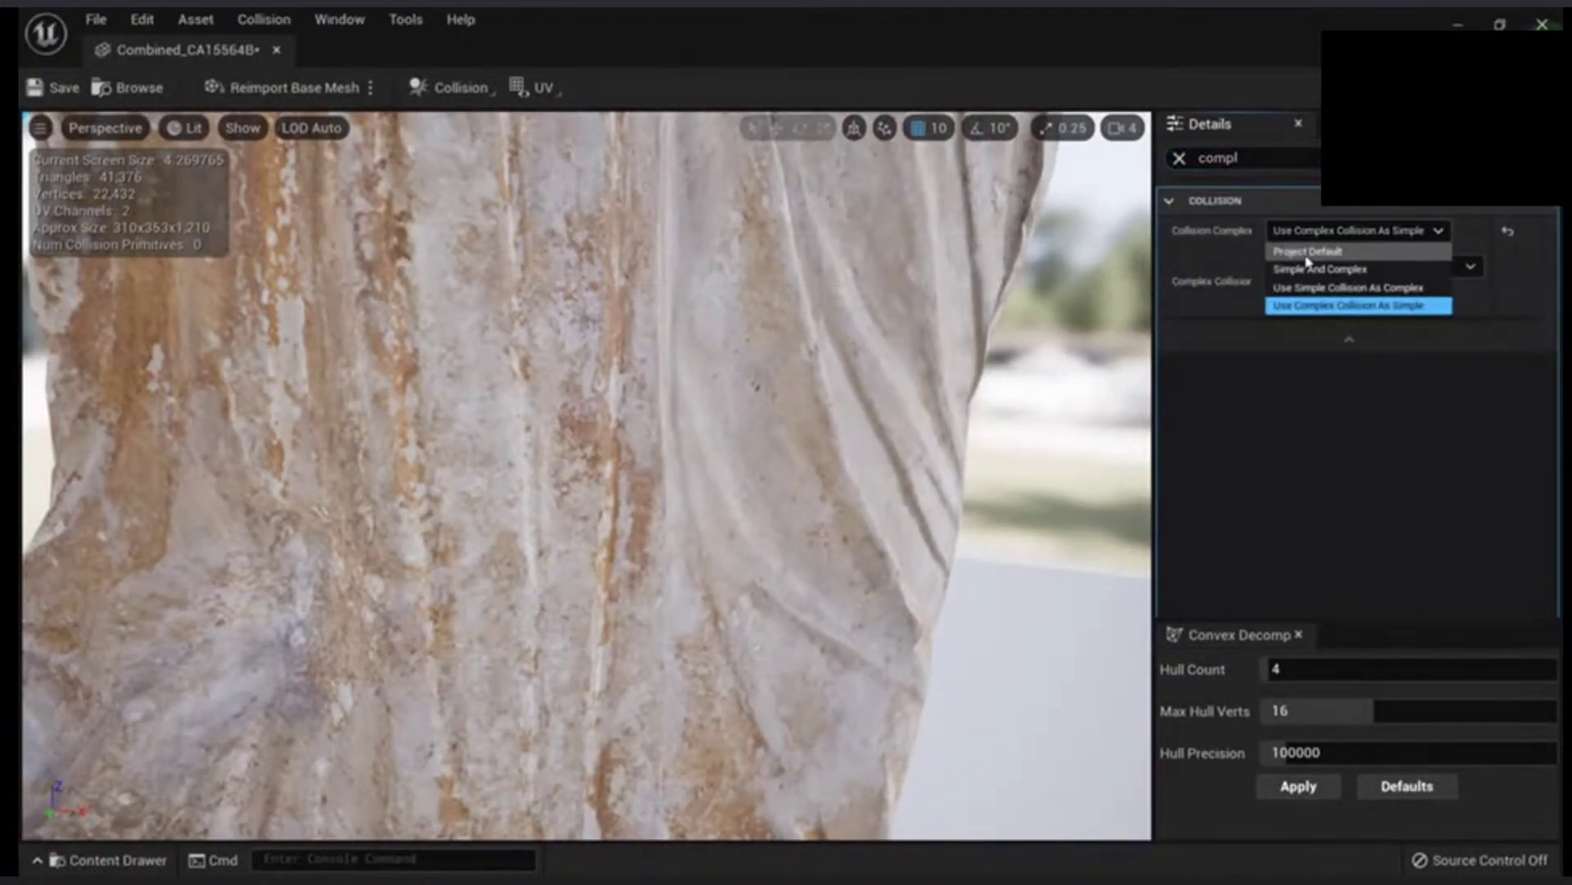
{"action": "left_click", "coordinate": [1307, 256]}
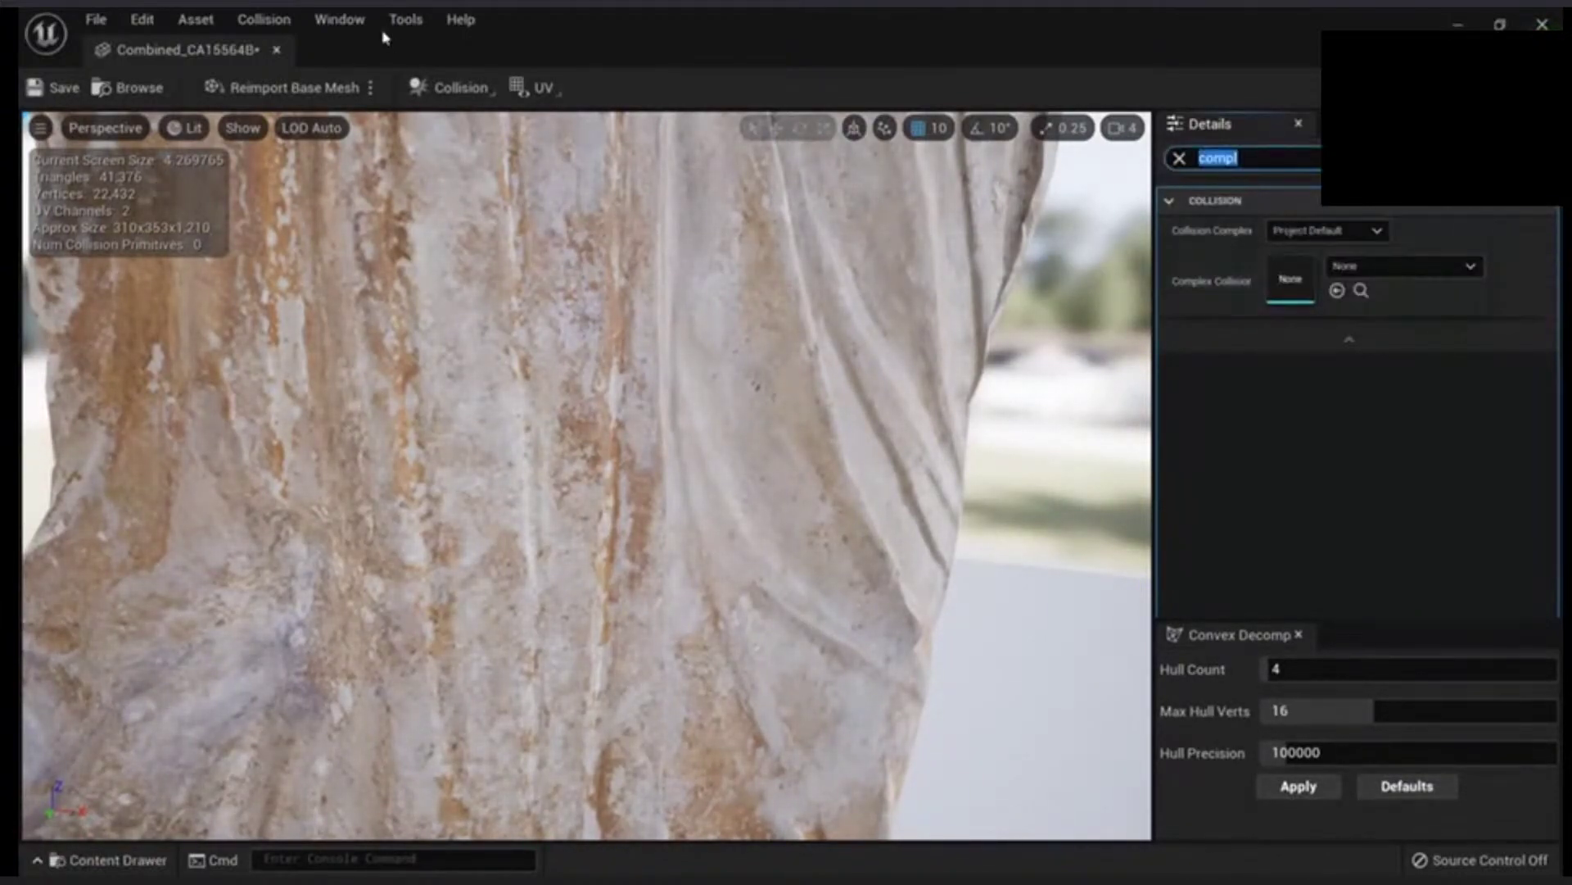
{"action": "left_click", "coordinate": [279, 52]}
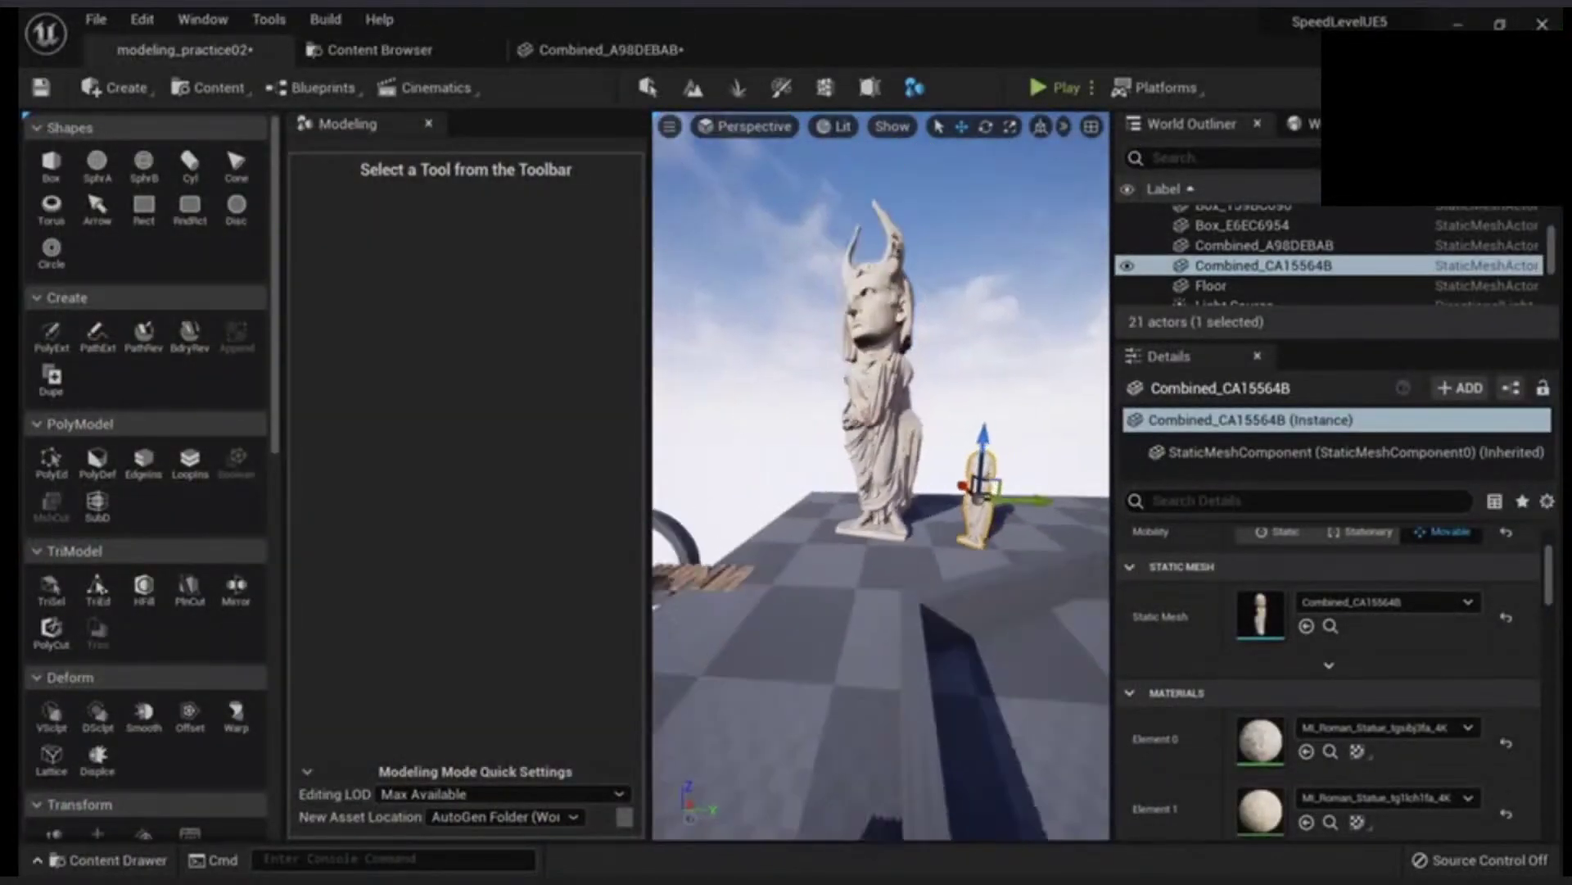
- View the new combined statue beside the large horned statue from a distance and clear the selection
{"action": "scroll", "coordinate": [905, 521], "scroll_direction": "down", "scroll_amount": 5}
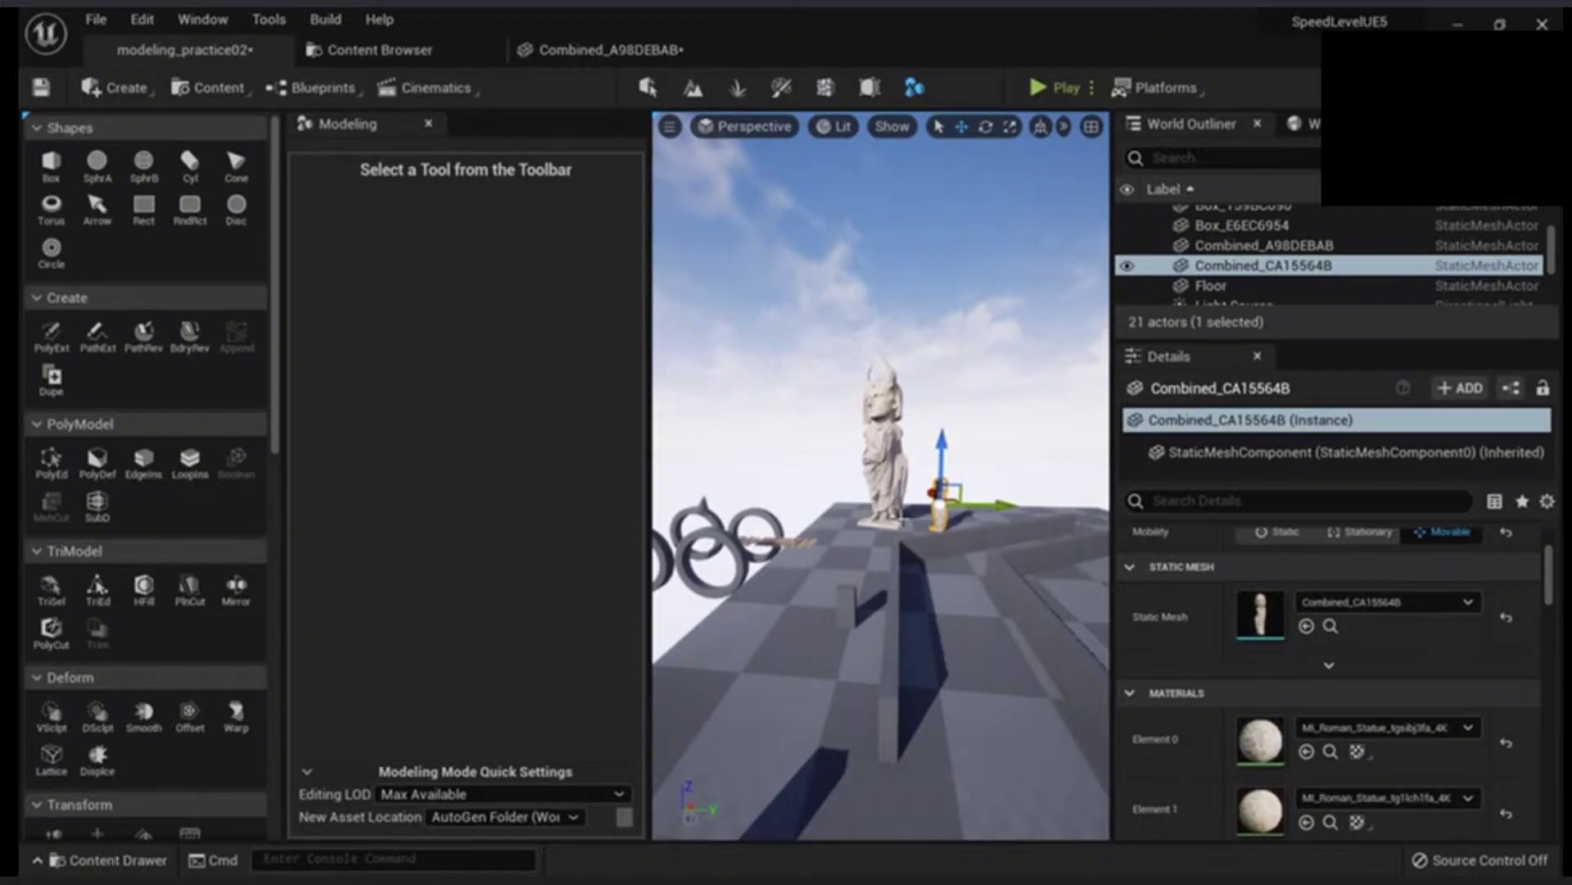
{"action": "mouse_move", "coordinate": [881, 475]}
{"action": "right_mouse_down"}
{"action": "mouse_move", "coordinate": [901, 475]}
{"action": "mouse_move", "coordinate": [827, 475]}
{"action": "mouse_move", "coordinate": [852, 475]}
{"action": "right_mouse_up"}
{"action": "key", "text": "Escape"}
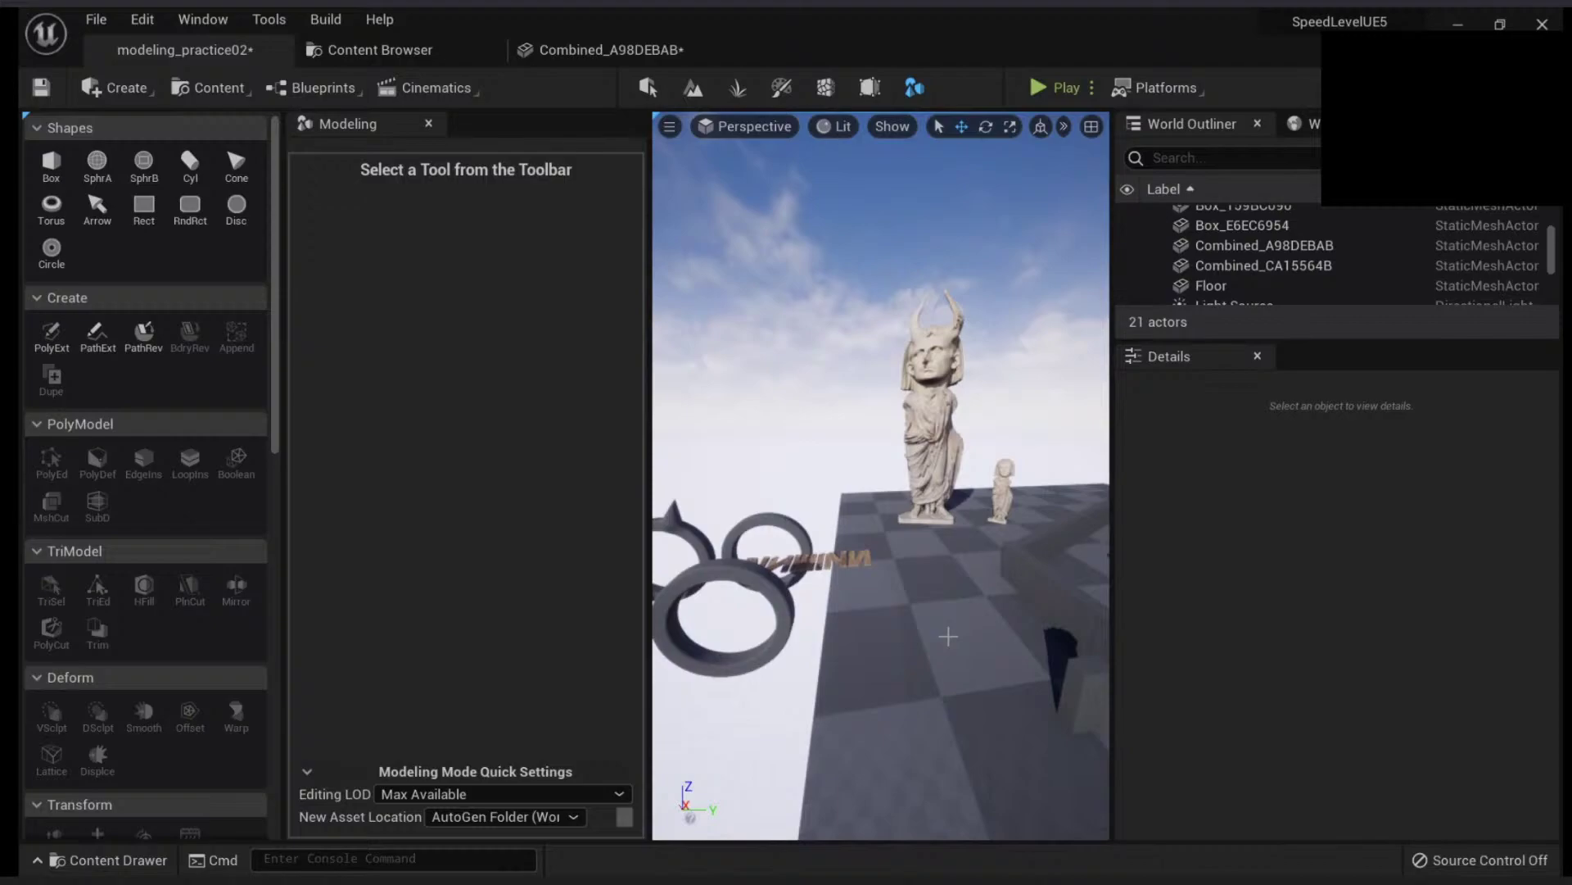